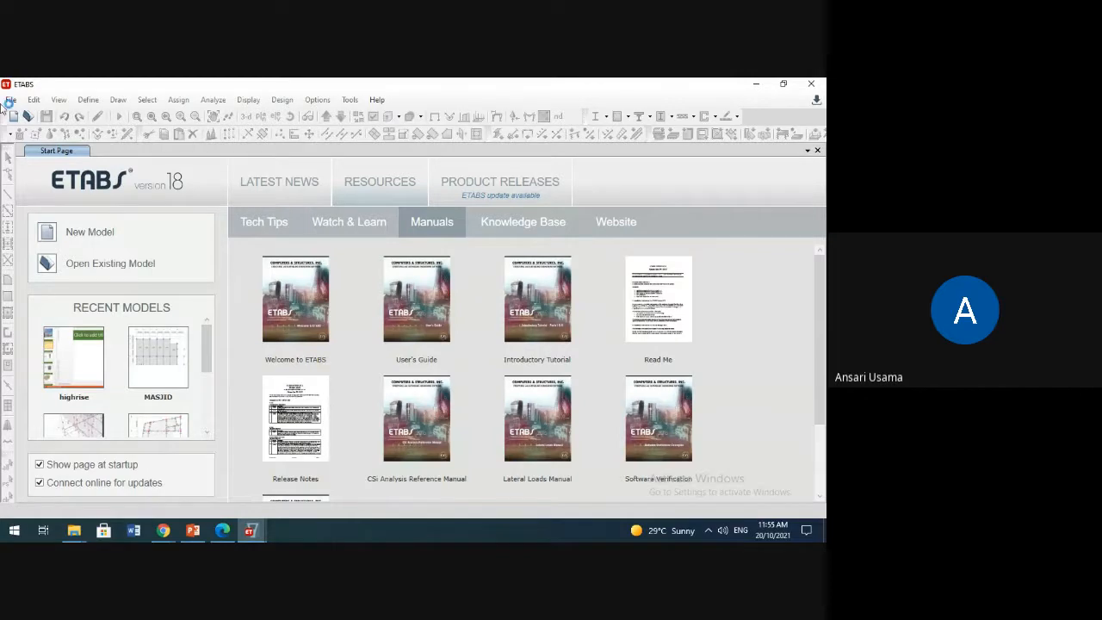
left_click(6, 101)
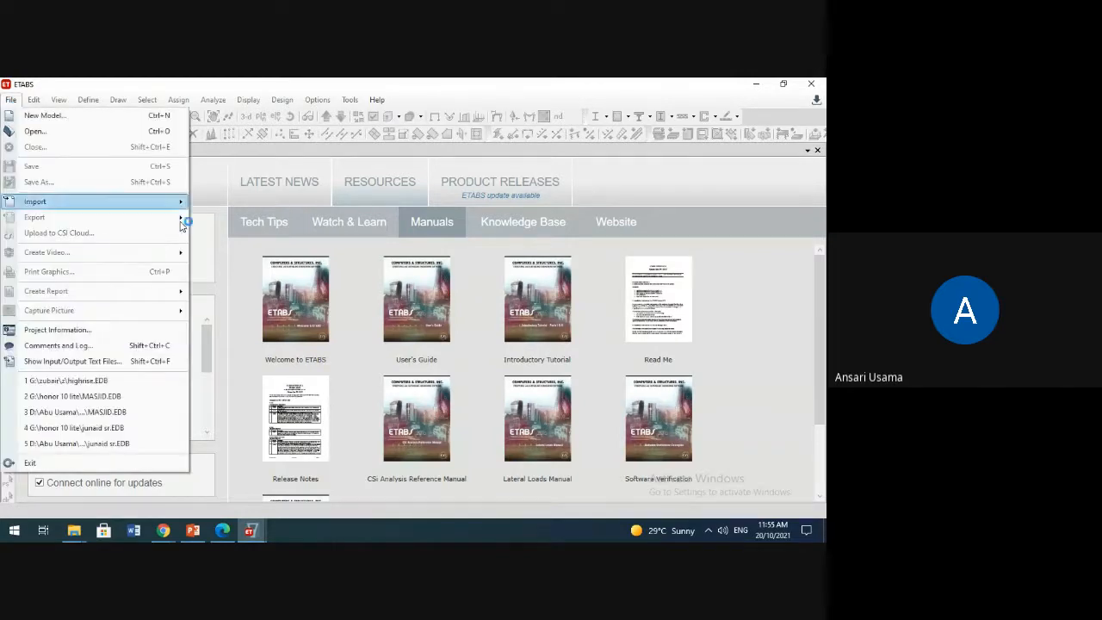
left_click(224, 276)
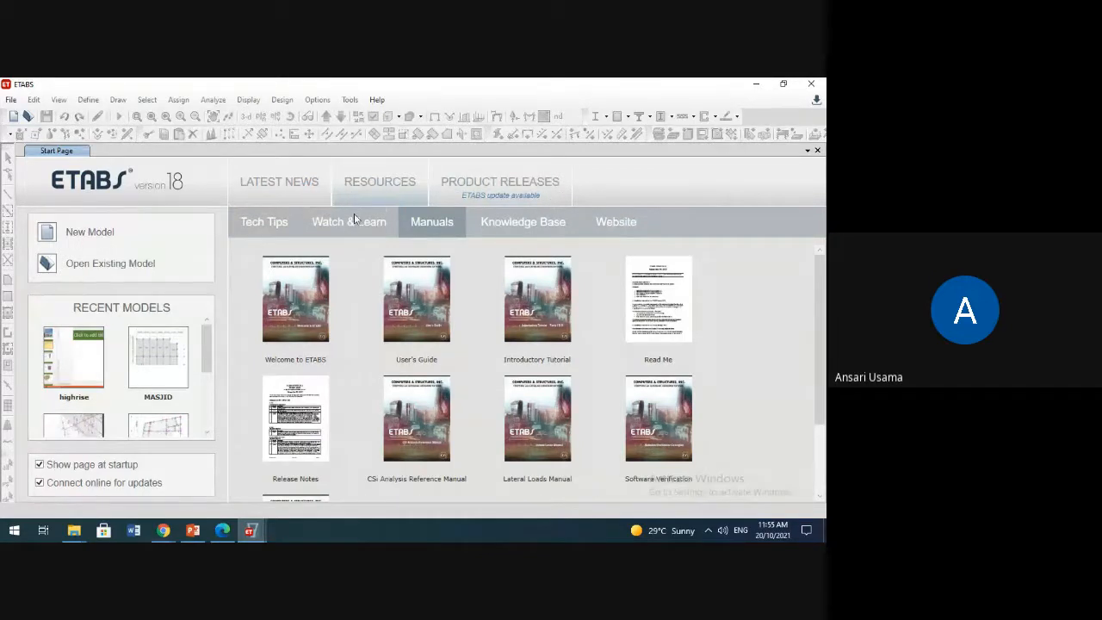
Step: Look through the latest news on the start page, covering enhancements to CSiXRevit, SAFE, CSiBridge, SAP2000, Perform3D, CSiCol and CSiXCAD
left_click(284, 186)
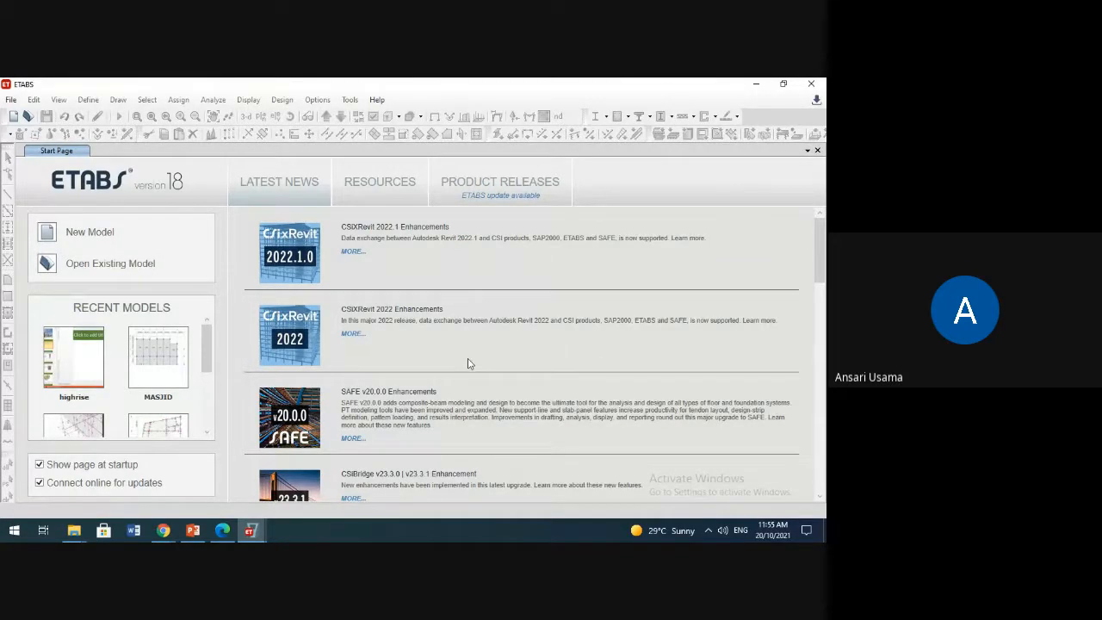
scroll(470, 364, "down", 1)
scroll(469, 364, "up", 1)
scroll(325, 451, "down", 1)
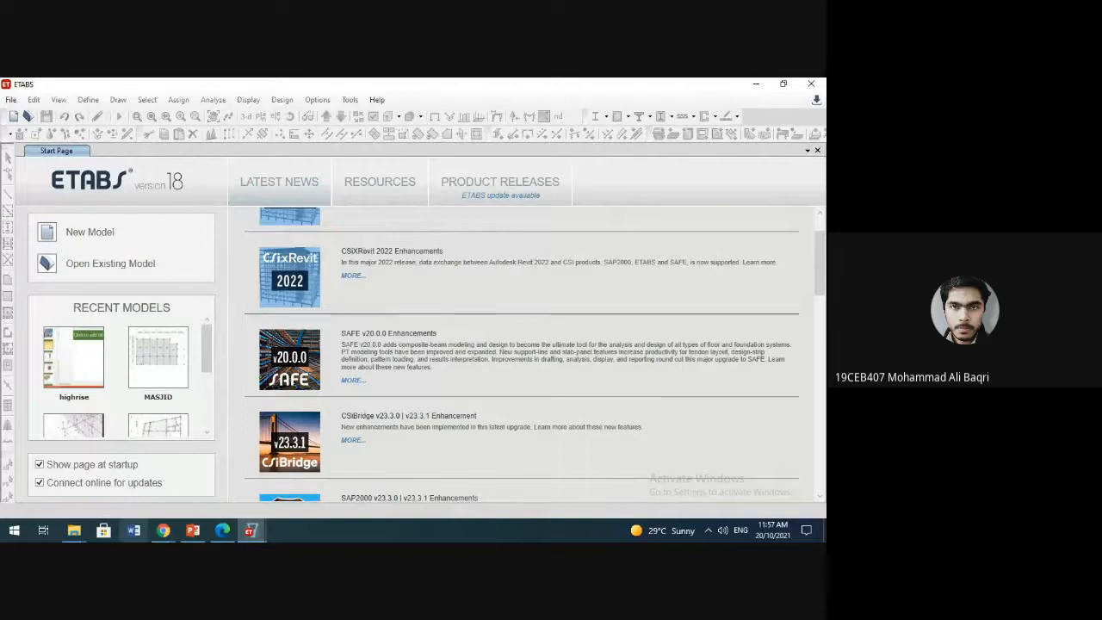
mouse_move(193, 530)
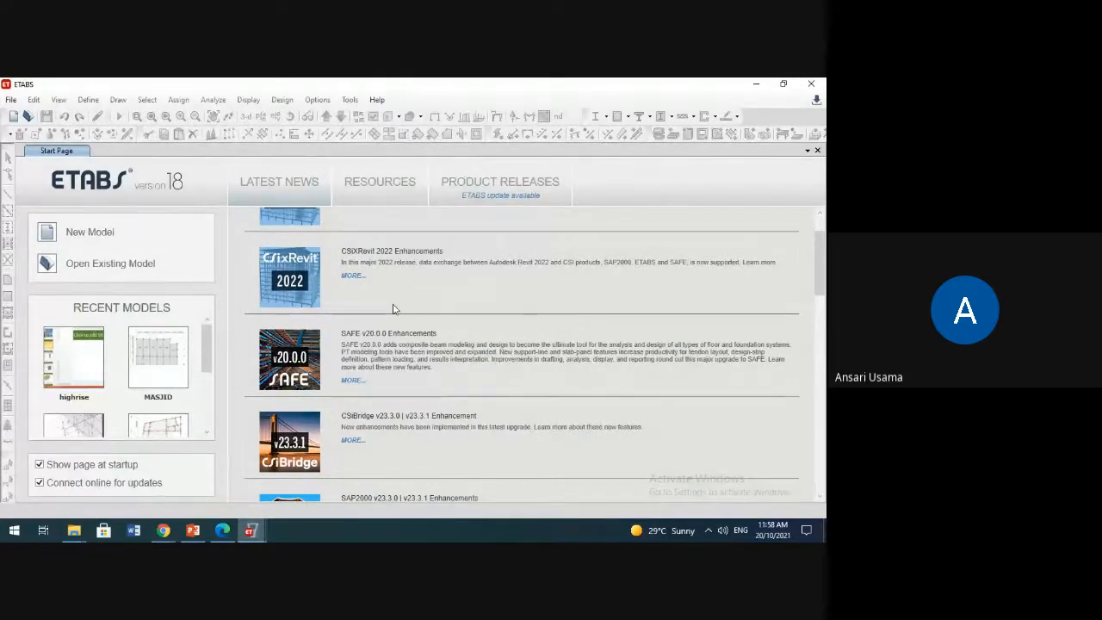
scroll(395, 308, "up", 1)
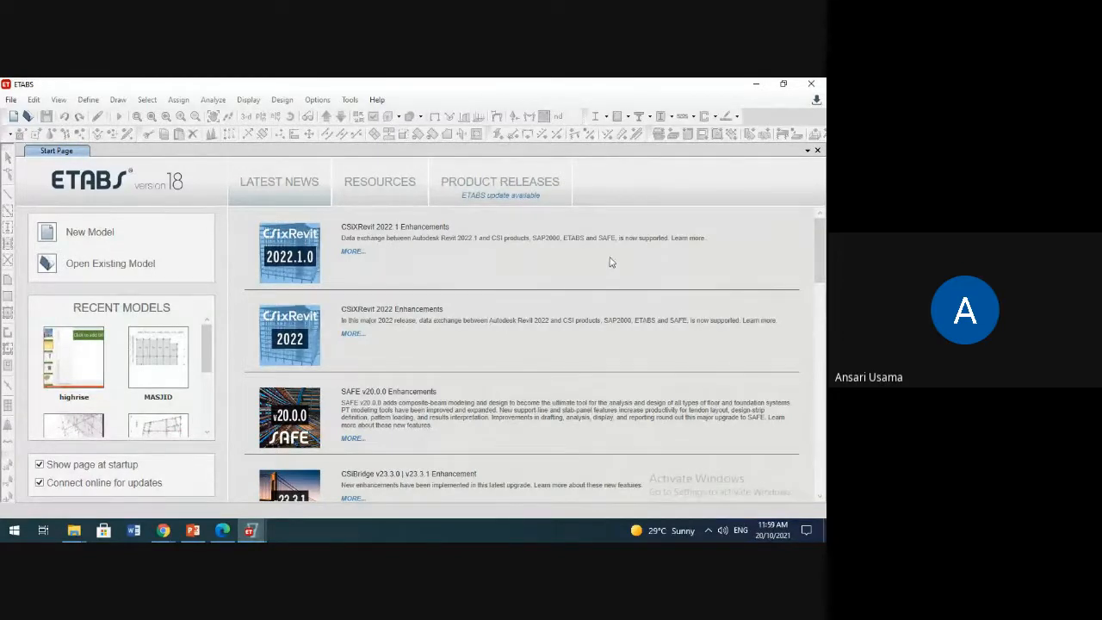
scroll(540, 300, "down", 1)
scroll(563, 301, "down", 2)
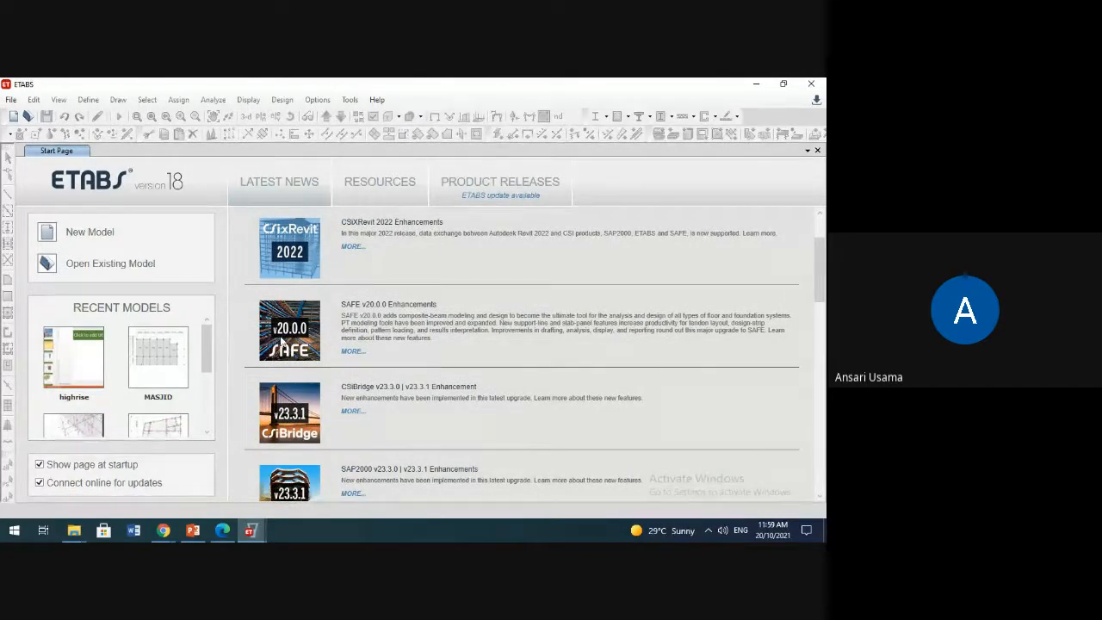
scroll(435, 353, "down", 2)
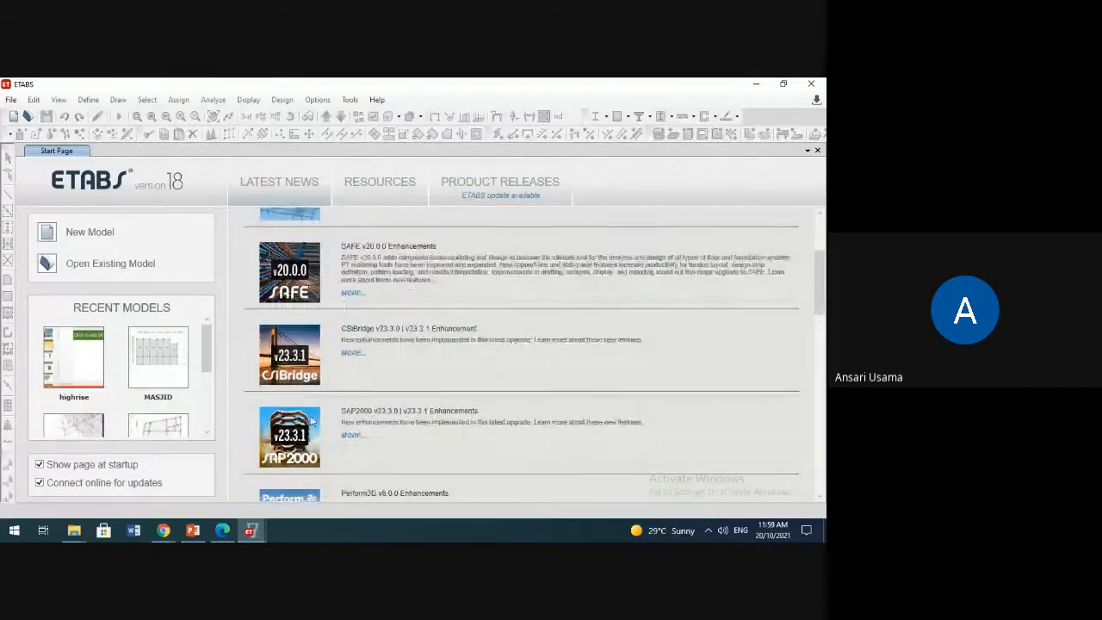
scroll(347, 455, "down", 3)
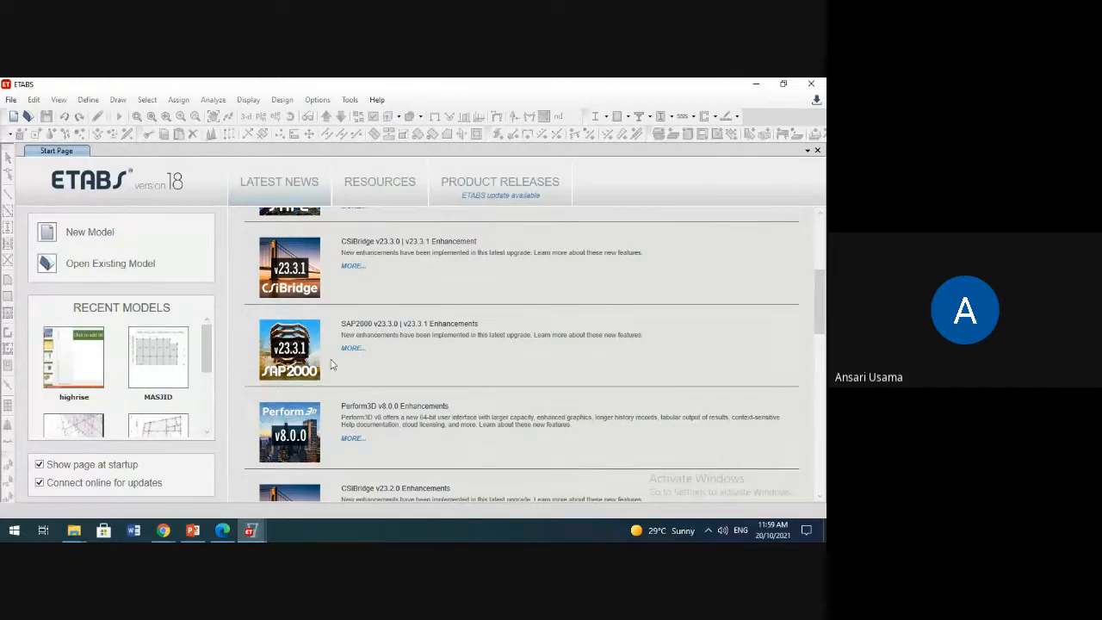
scroll(332, 365, "down", 1)
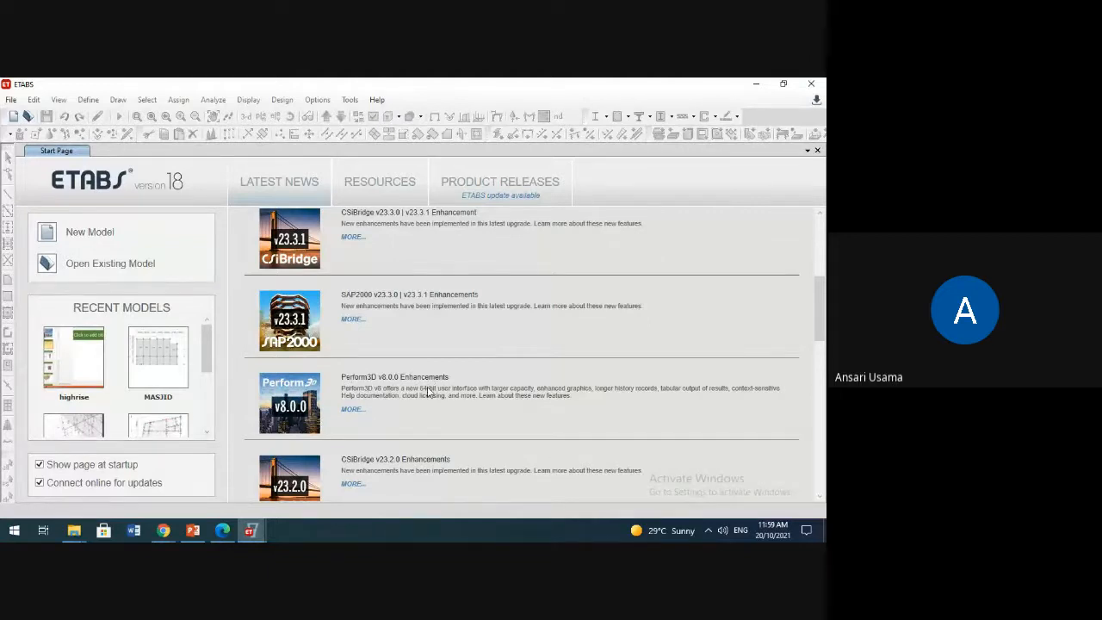
scroll(370, 381, "down", 2)
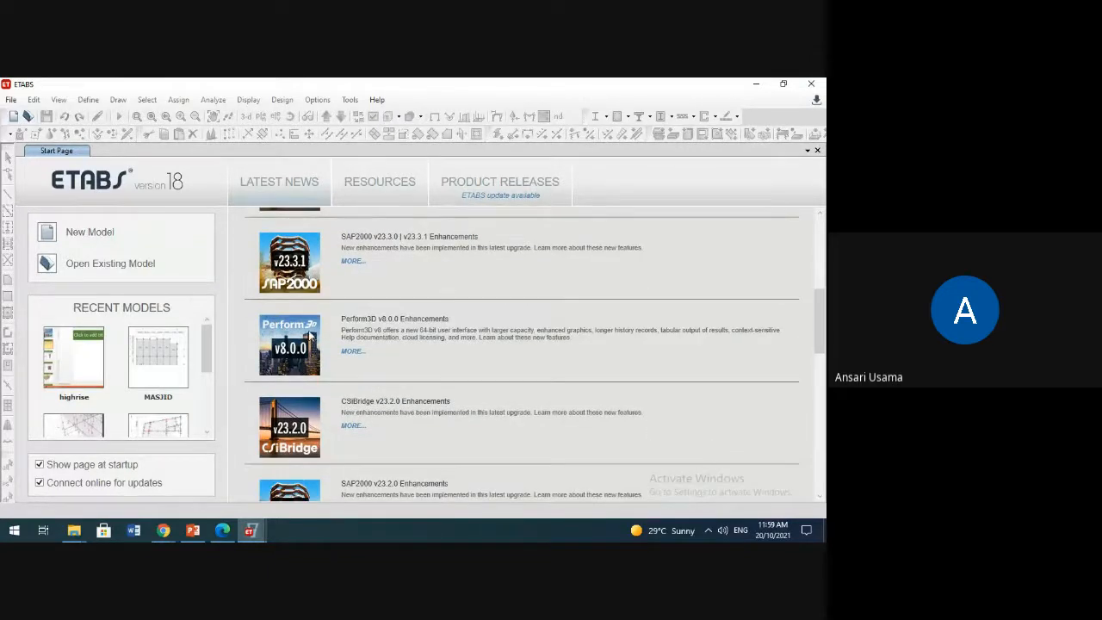
scroll(356, 394, "down", 4)
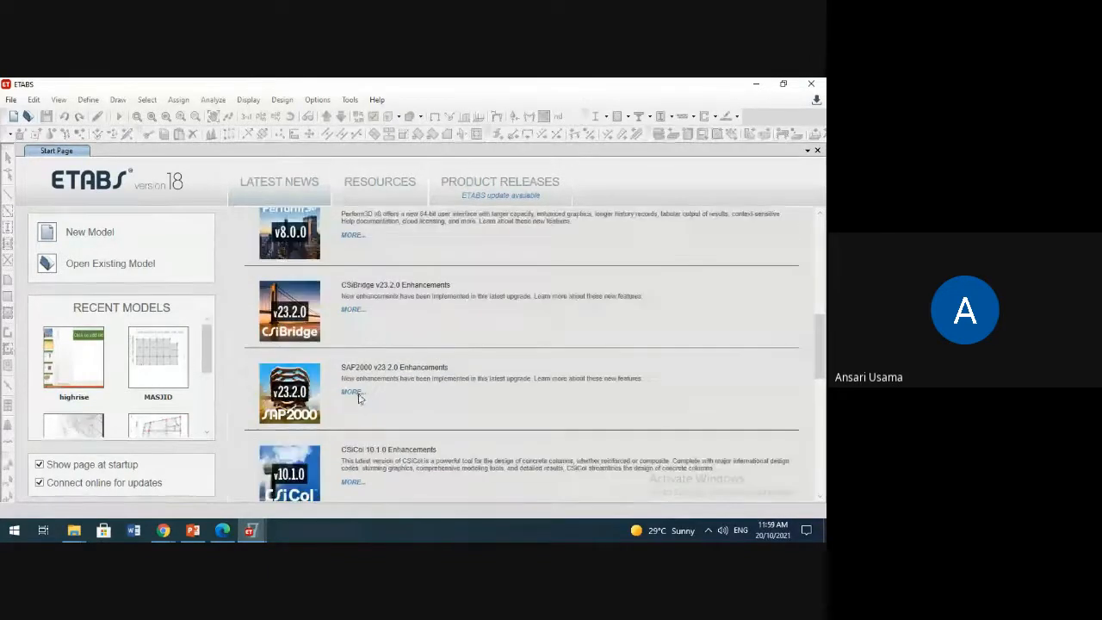
scroll(360, 399, "down", 4)
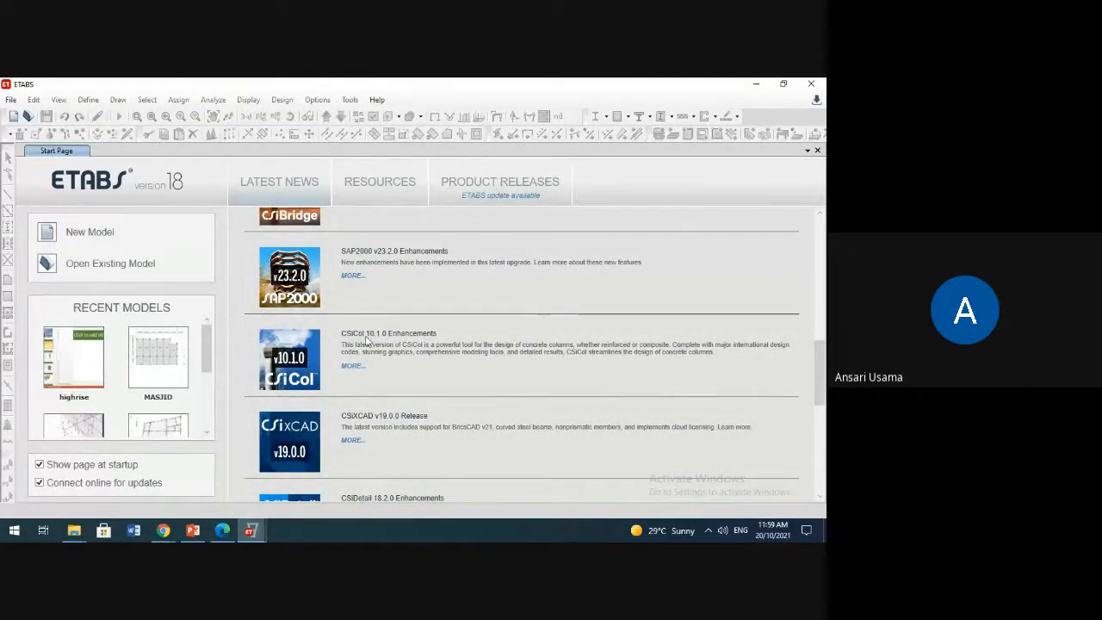
scroll(464, 431, "down", 1)
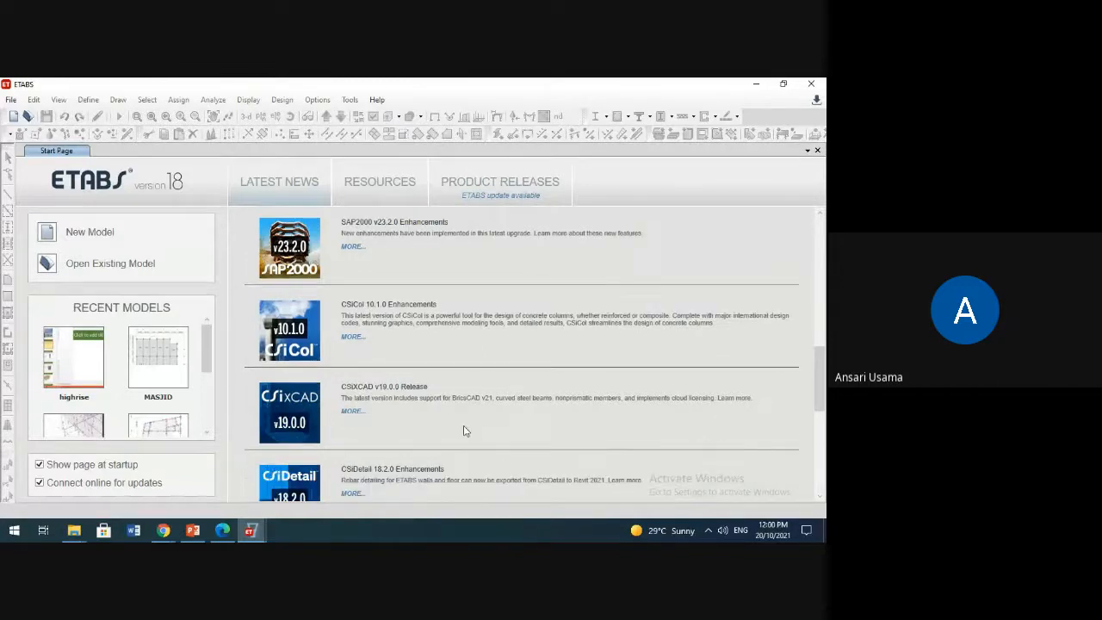
scroll(464, 430, "up", 10)
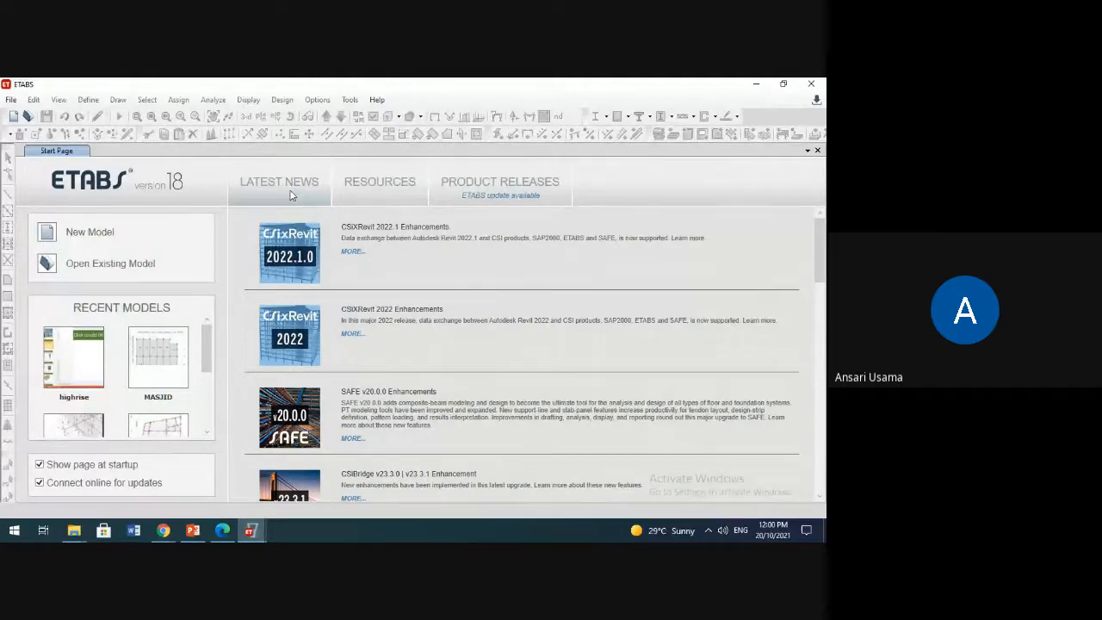
Step: Examine the Watch & Learn video tutorials in the start page resources, from the overview through analysis, design and enhancement topics
left_click(375, 185)
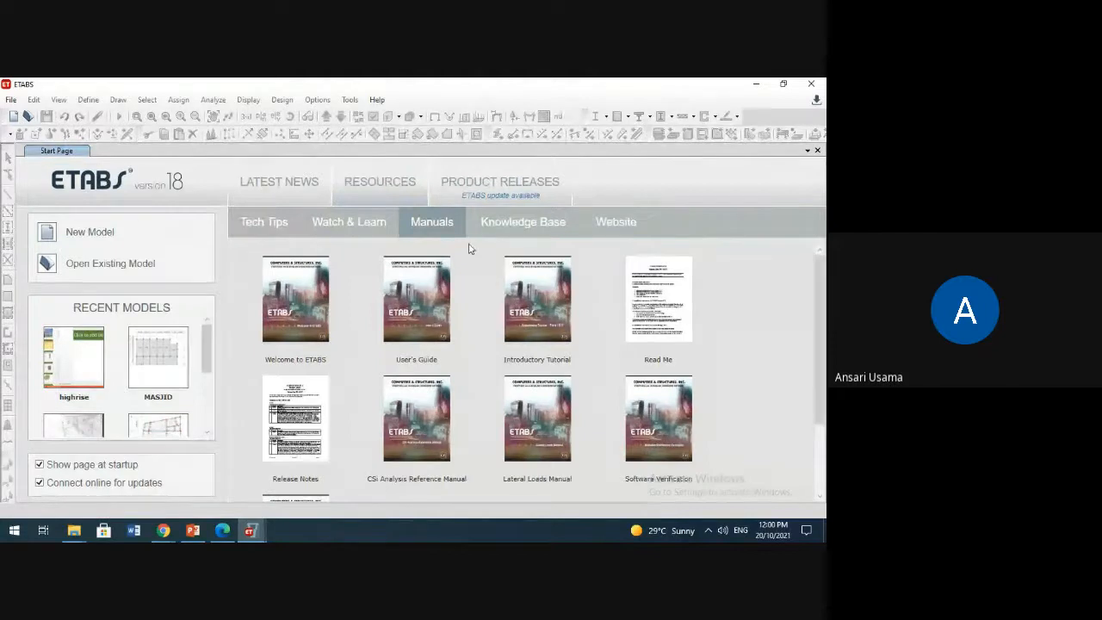
left_click(354, 226)
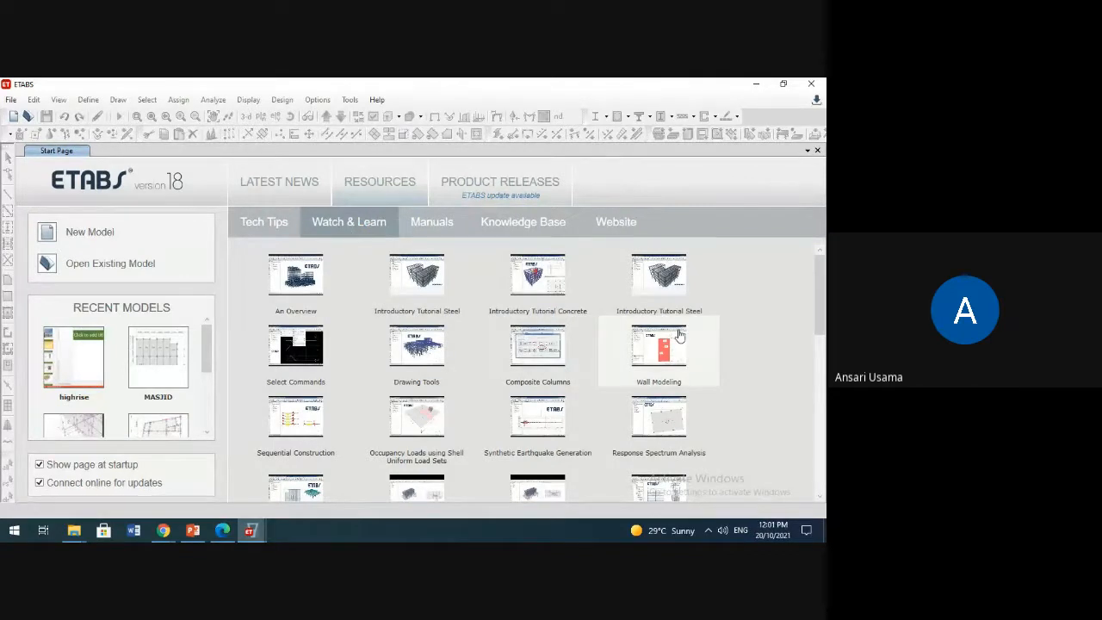
scroll(677, 337, "down", 1)
scroll(687, 376, "up", 1)
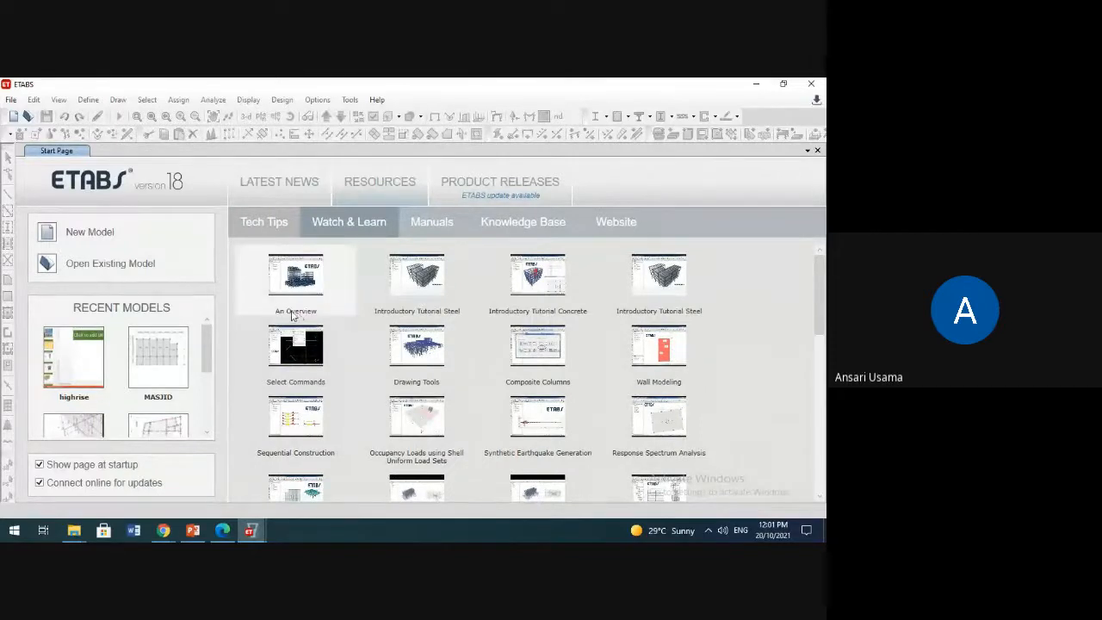
scroll(617, 315, "down", 1)
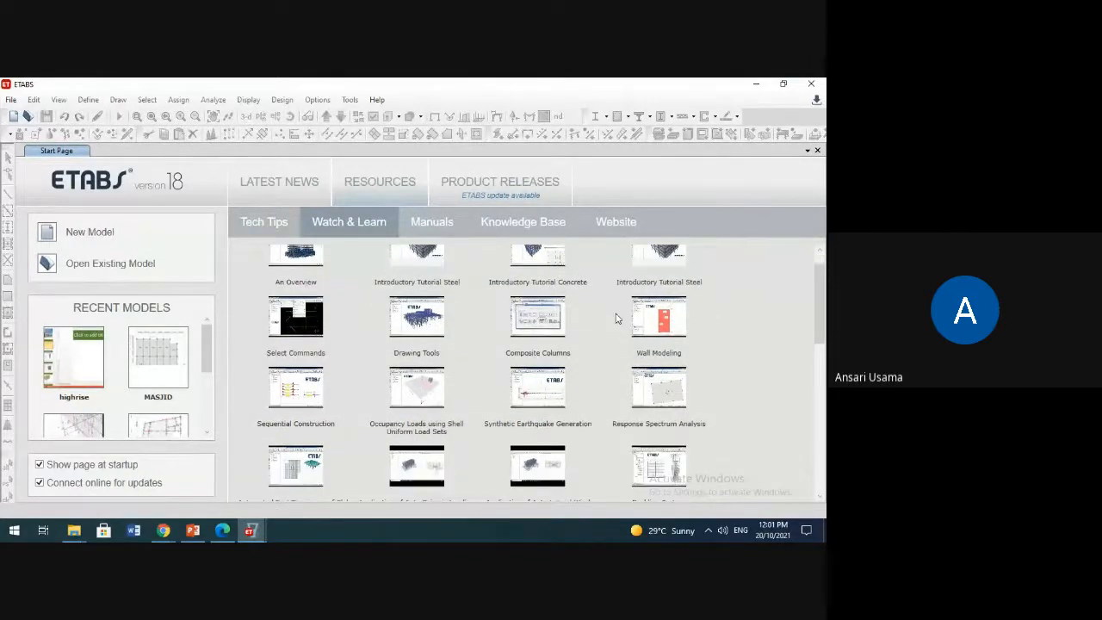
scroll(616, 319, "down", 1)
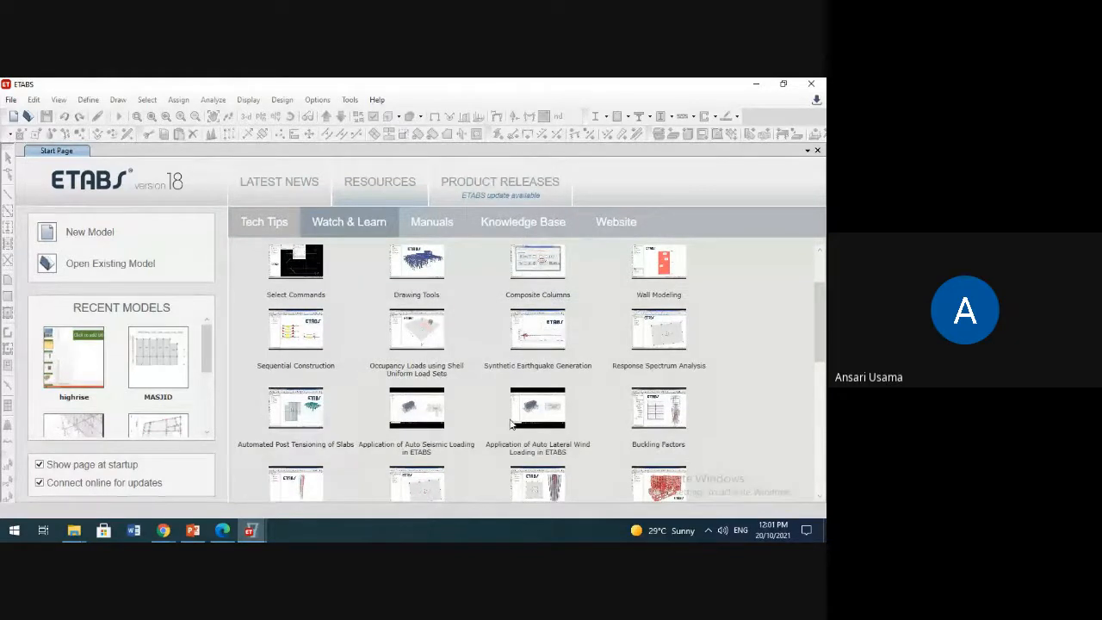
scroll(651, 402, "down", 1)
scroll(651, 402, "down", 1)
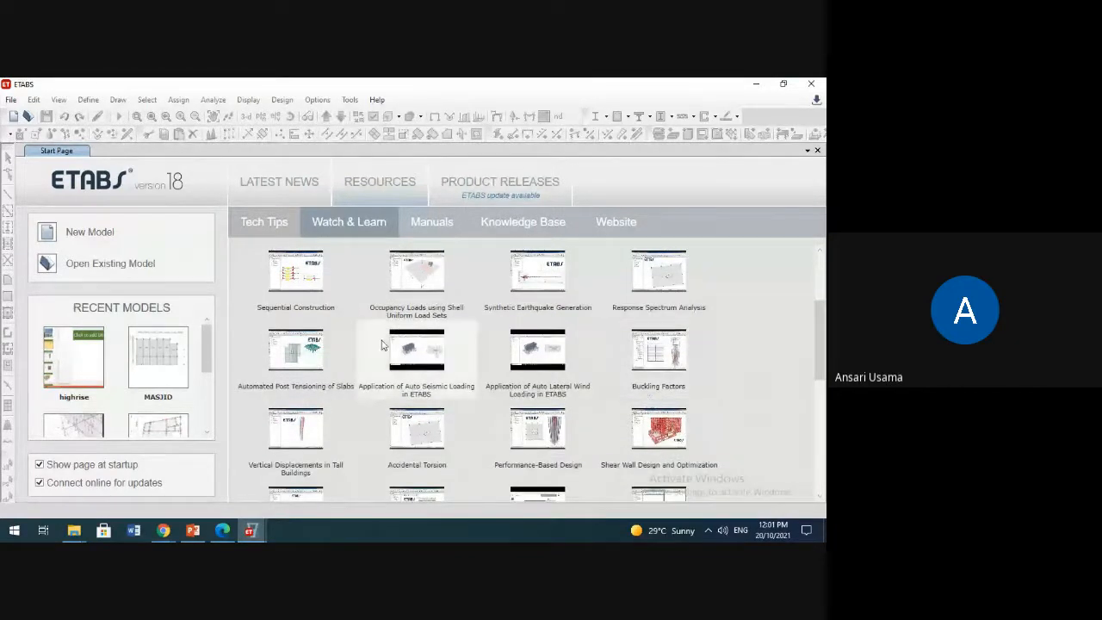
scroll(384, 349, "up", 5)
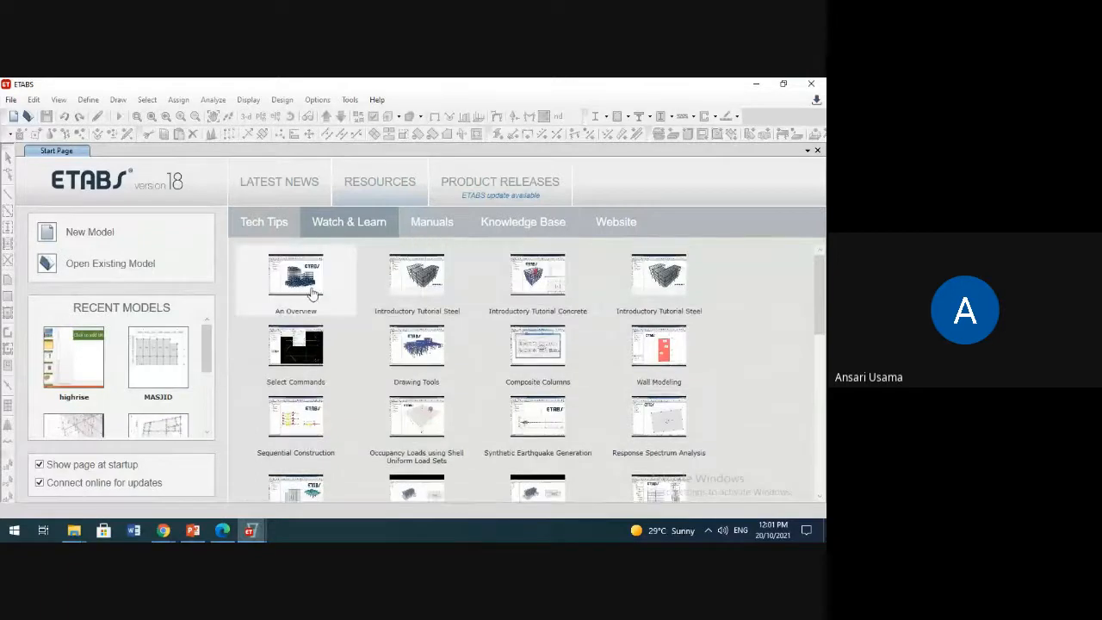
scroll(552, 338, "down", 5)
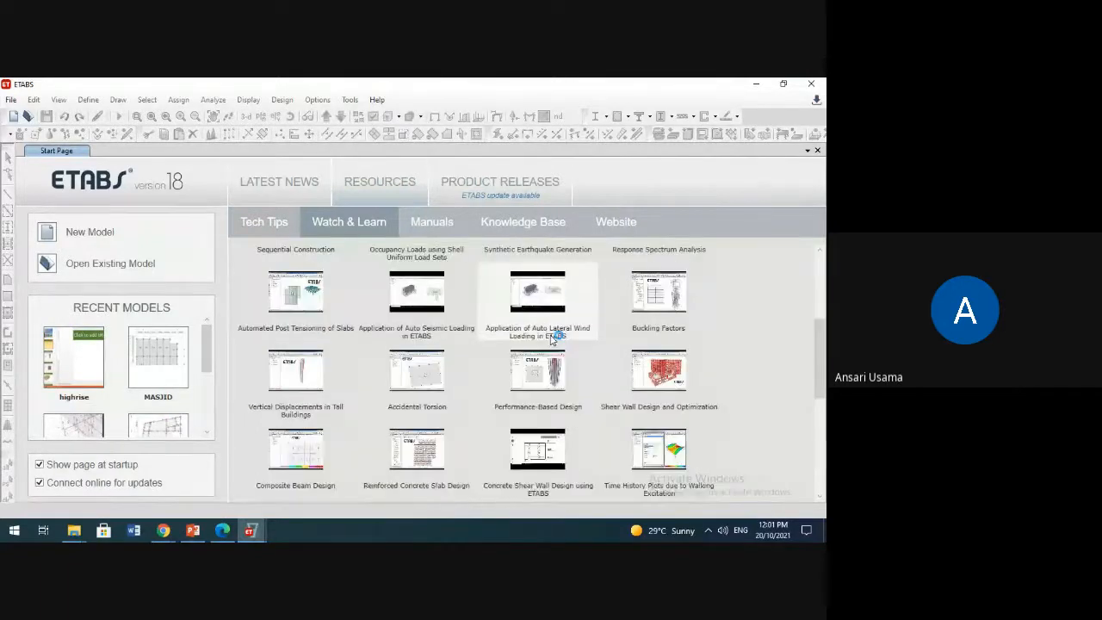
scroll(588, 442, "down", 3)
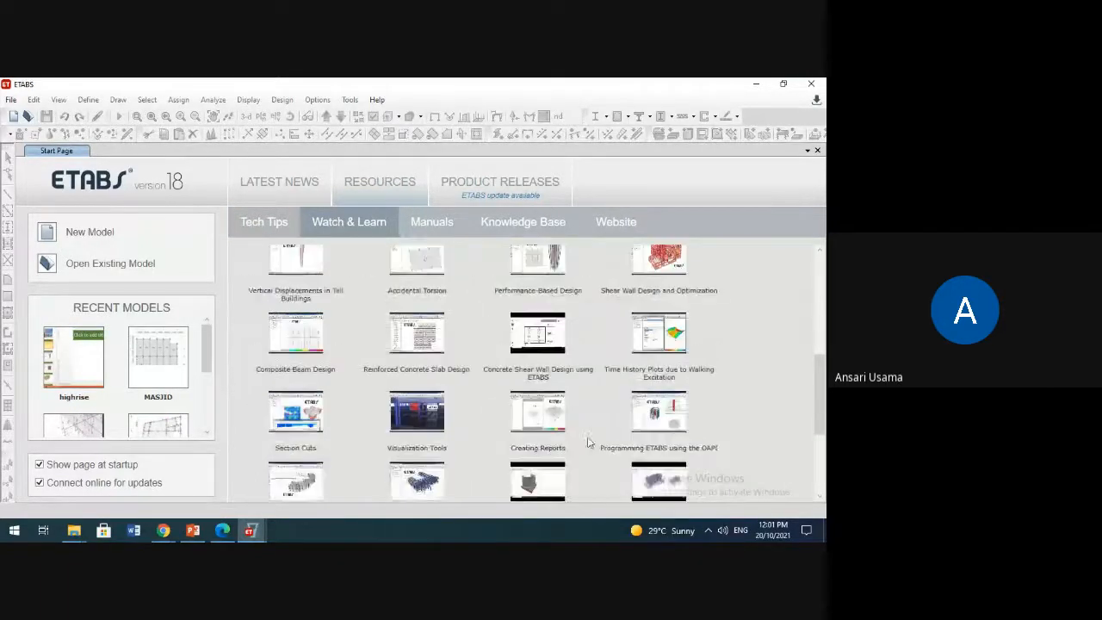
scroll(588, 442, "down", 4)
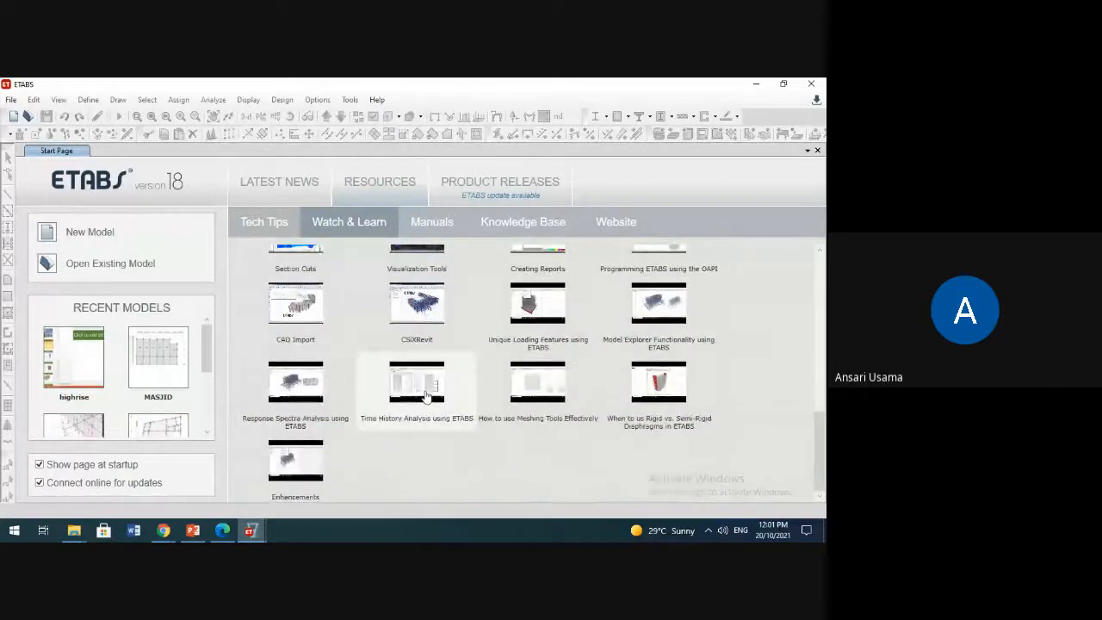
scroll(538, 362, "up", 2)
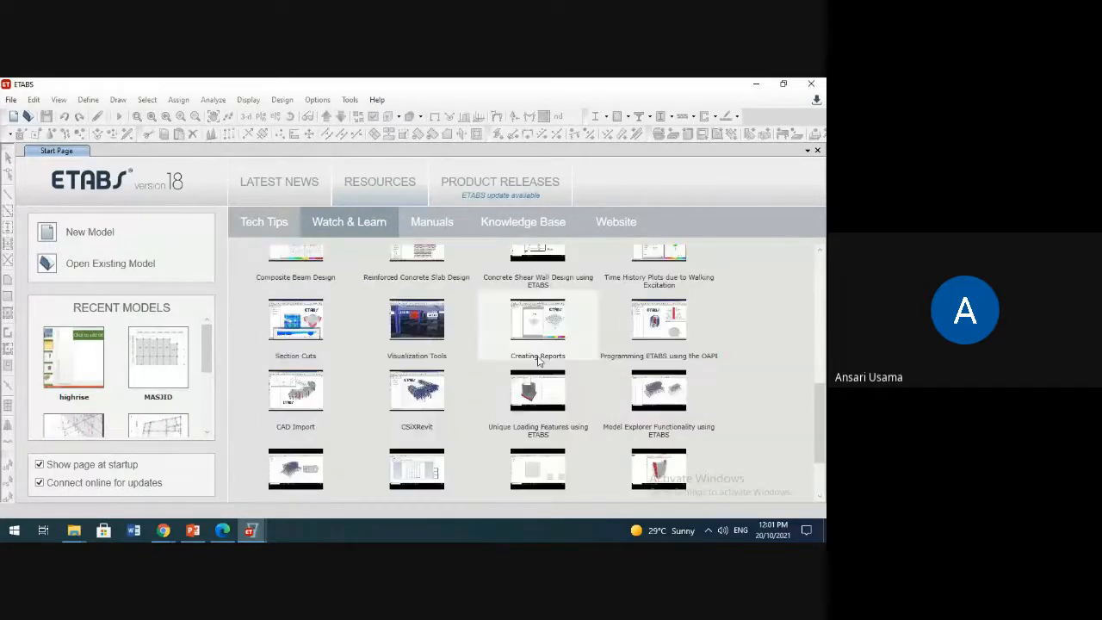
scroll(551, 364, "up", 5)
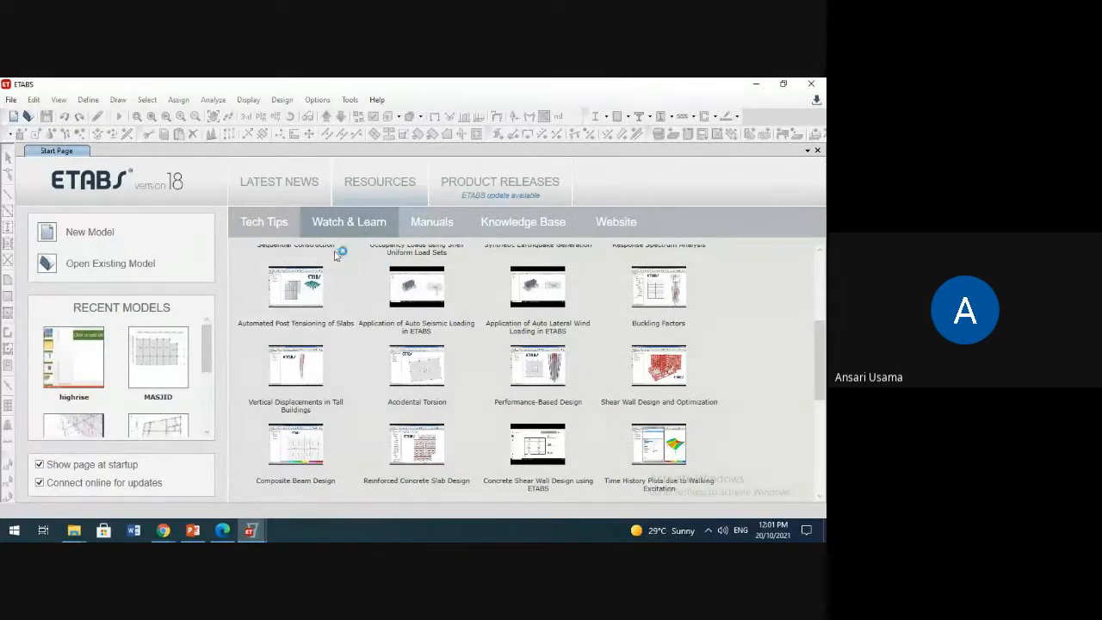
Step: Review the manuals in the start page resources, from Welcome to ETABS through the CSiXRevit Manual
left_click(438, 224)
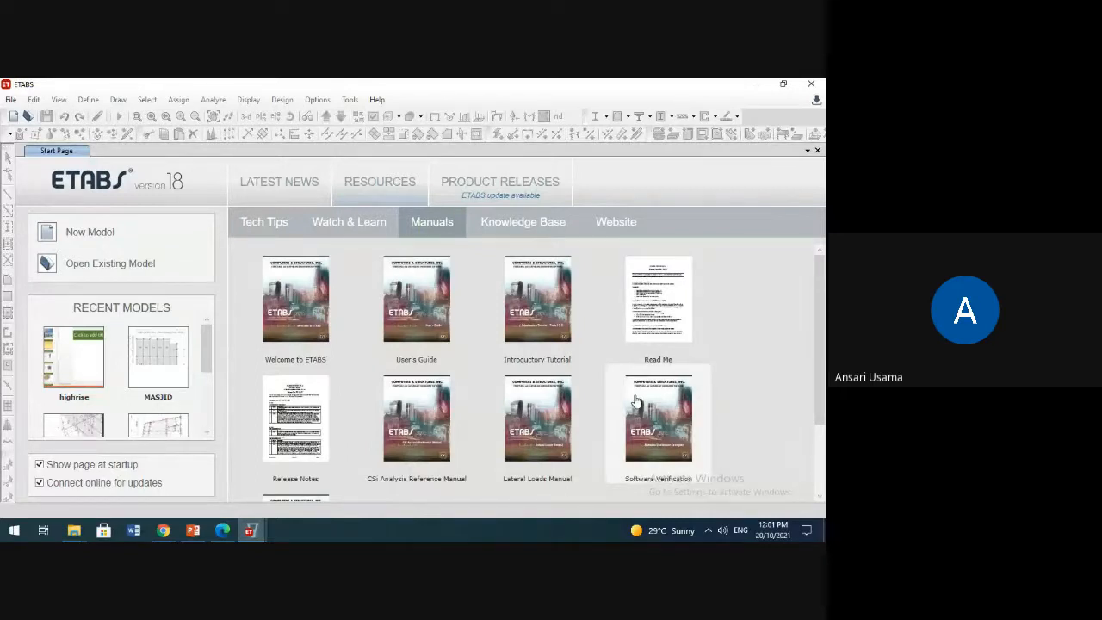
scroll(371, 363, "down", 1)
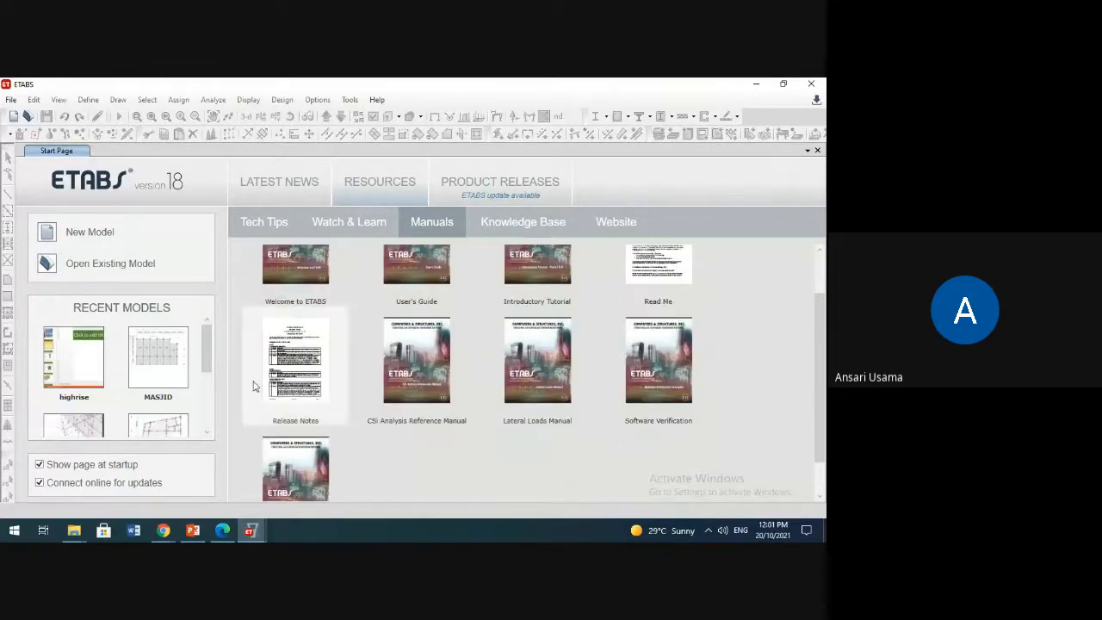
scroll(465, 376, "down", 1)
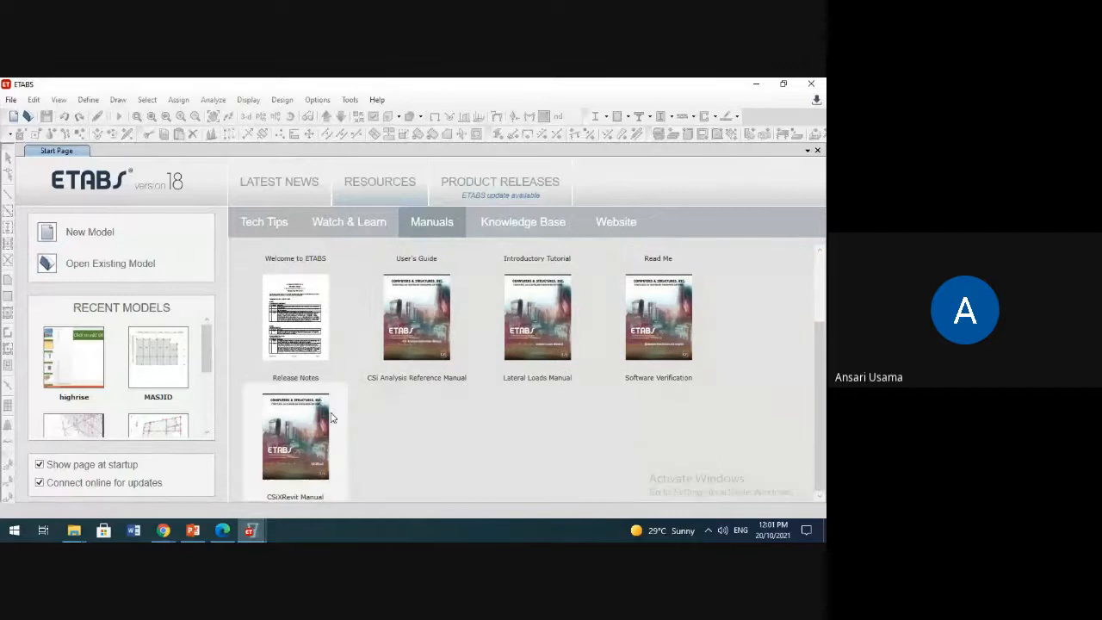
scroll(378, 316, "up", 2)
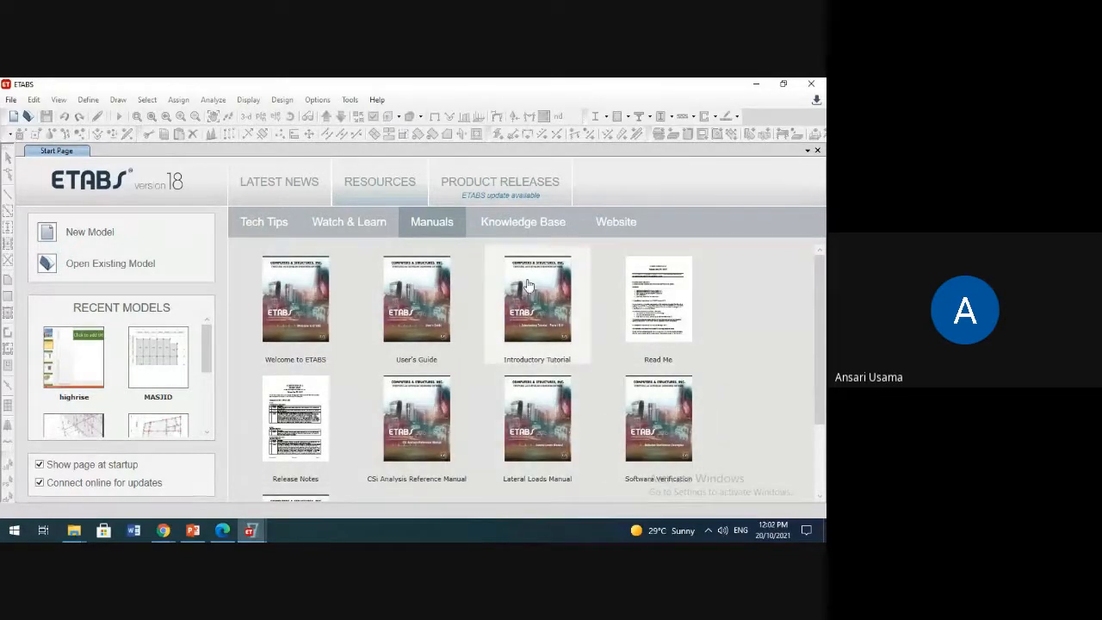
scroll(469, 345, "down", 1)
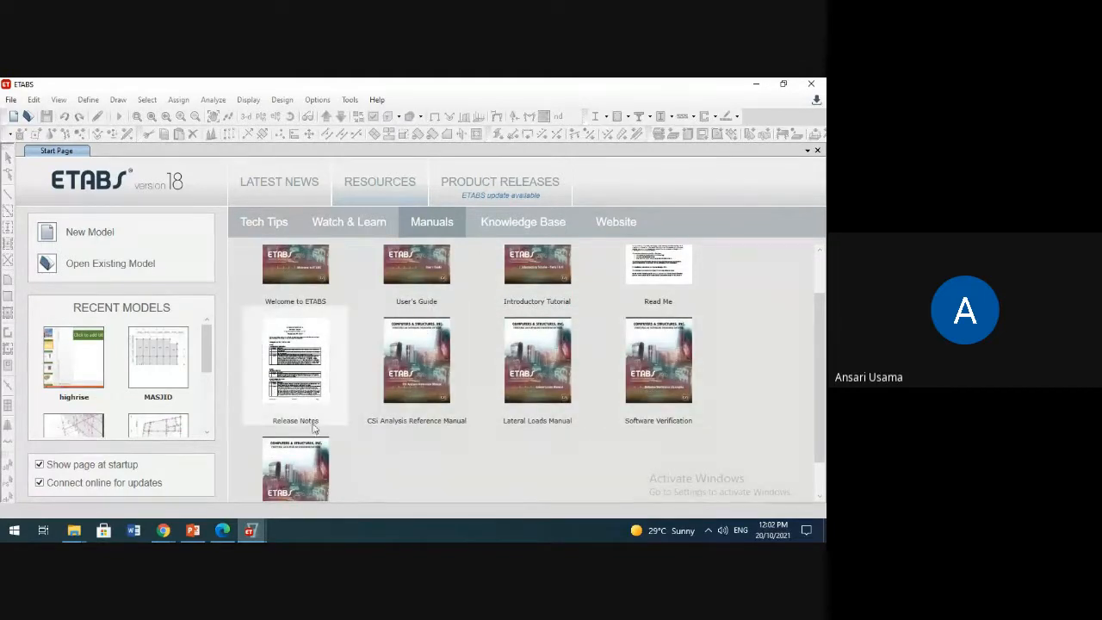
scroll(314, 429, "up", 1)
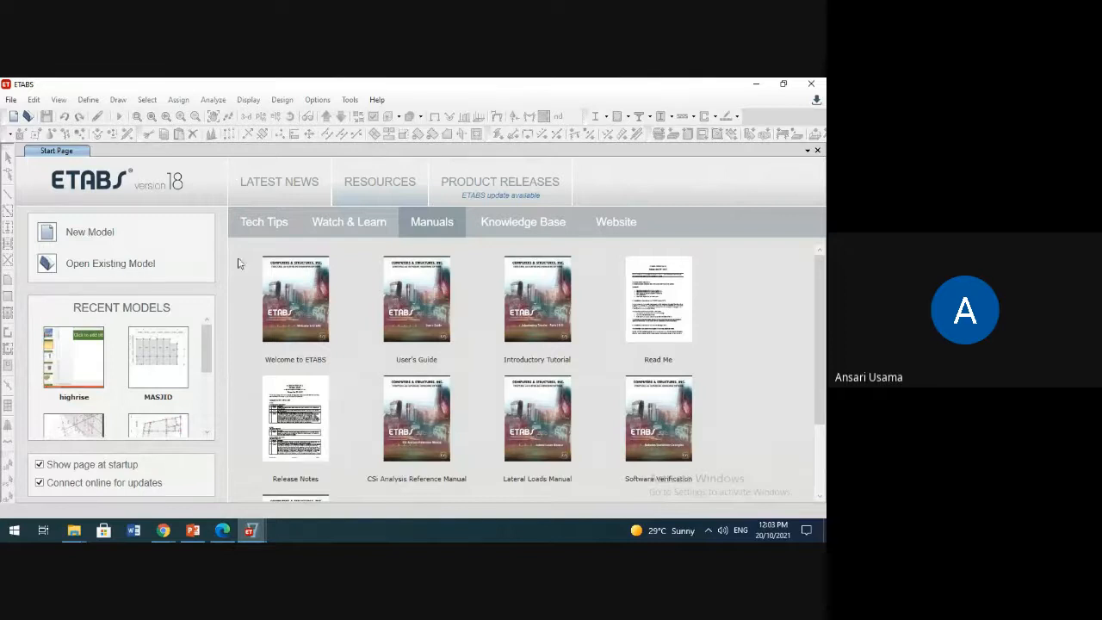
Step: Browse the existing ETABS model files in folder z and the recent models list without opening one
left_click(136, 264)
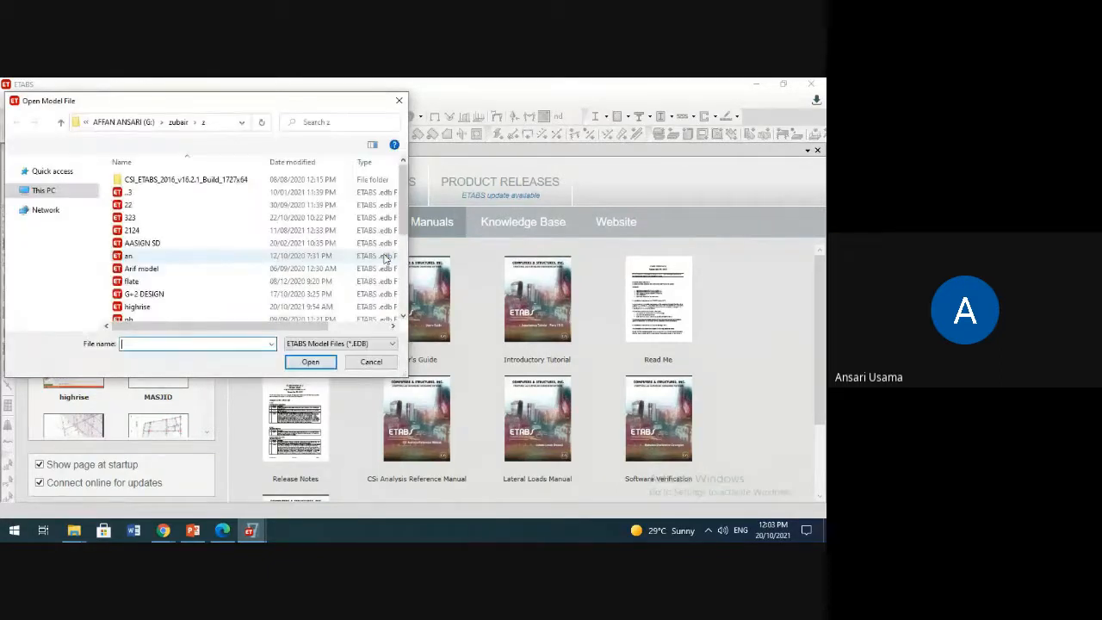
scroll(181, 254, "down", 6)
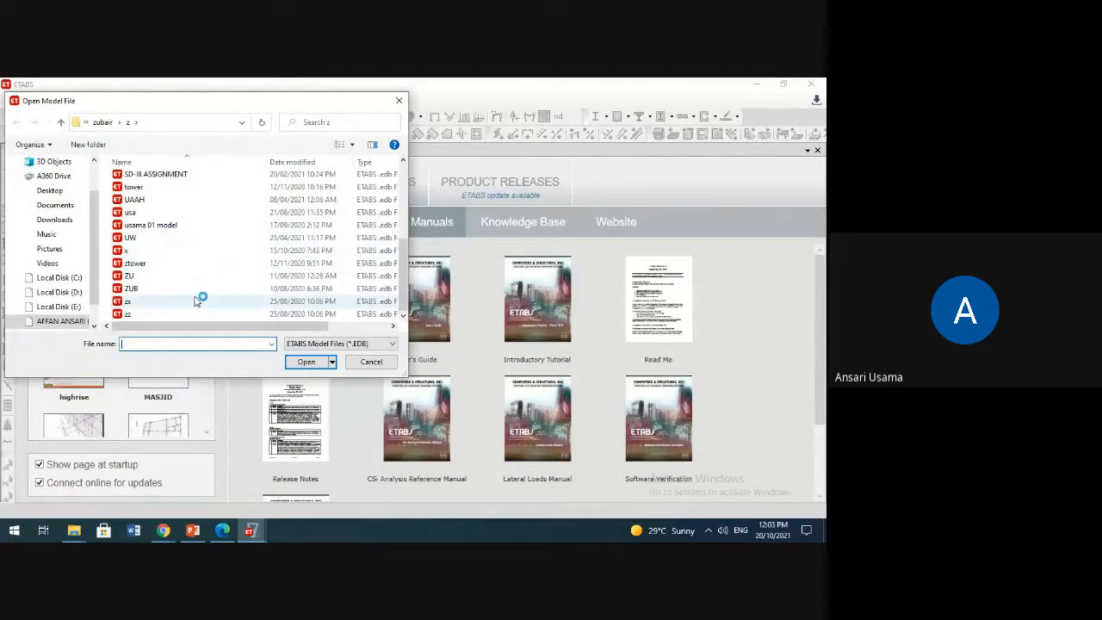
scroll(194, 271, "up", 4)
scroll(201, 249, "down", 4)
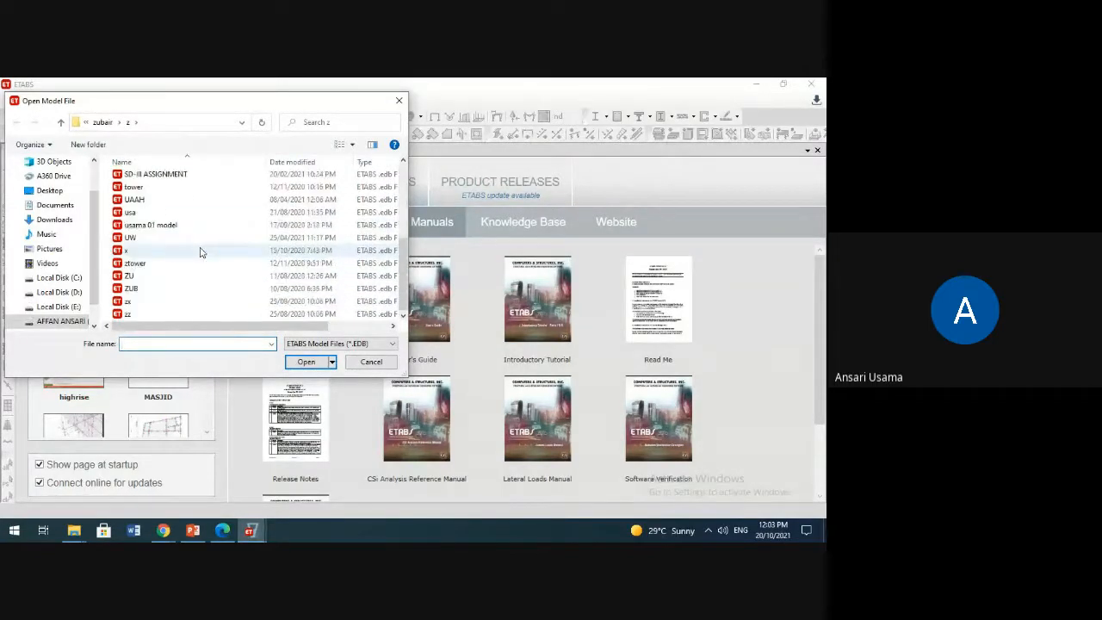
left_click(377, 366)
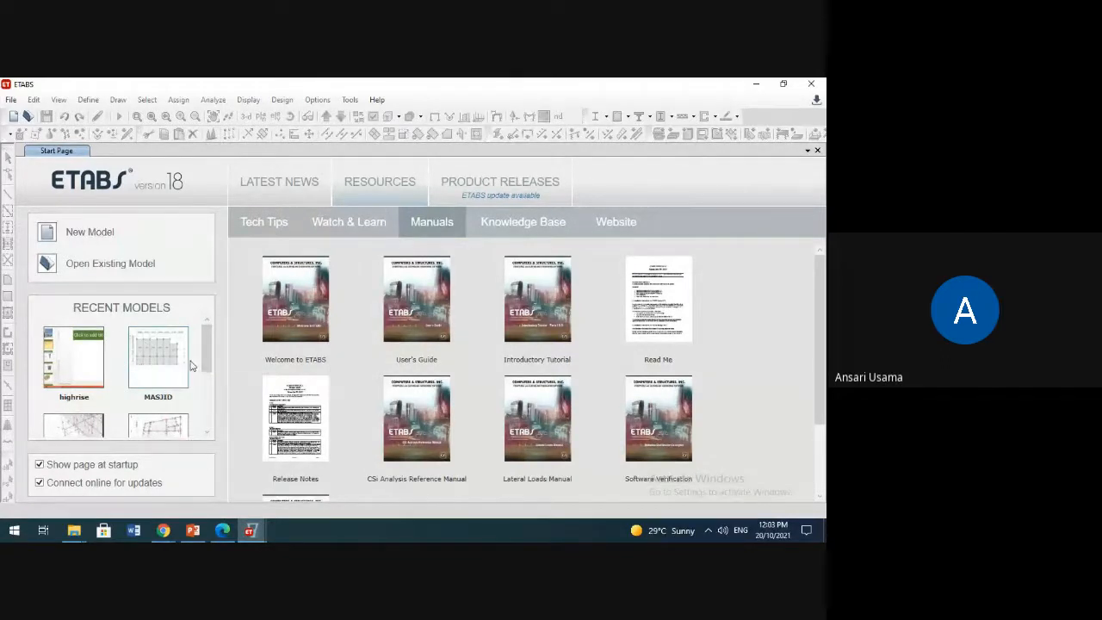
scroll(191, 368, "down", 3)
scroll(184, 377, "up", 3)
Step: Examine the file commands for creating, opening, saving, importing and exporting a model
left_click(92, 273)
left_click(11, 100)
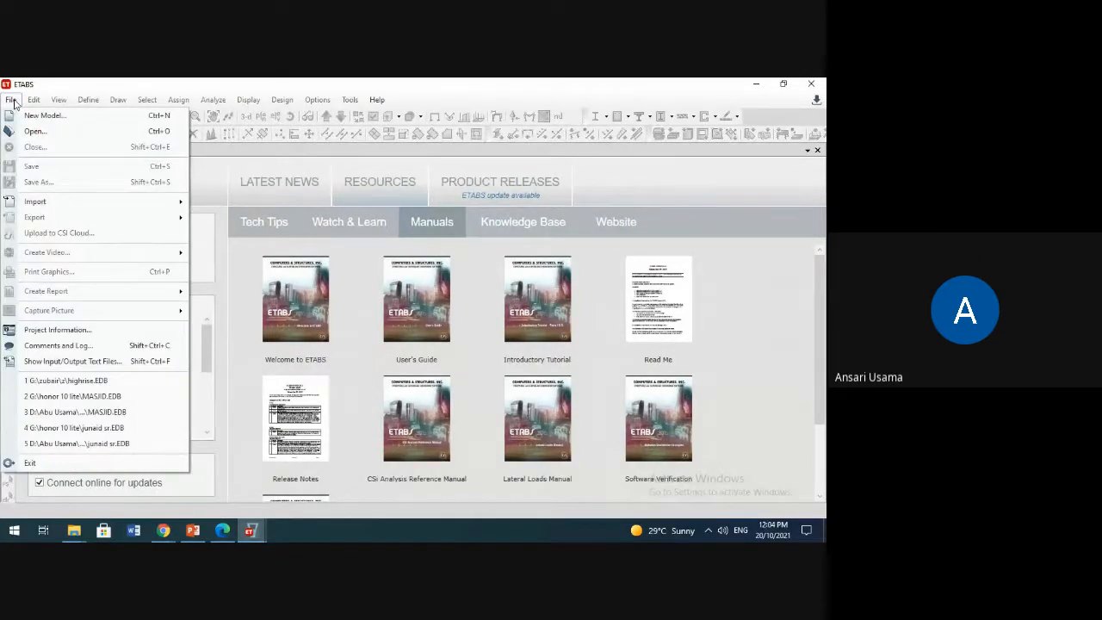
left_click(62, 115)
left_click(241, 285)
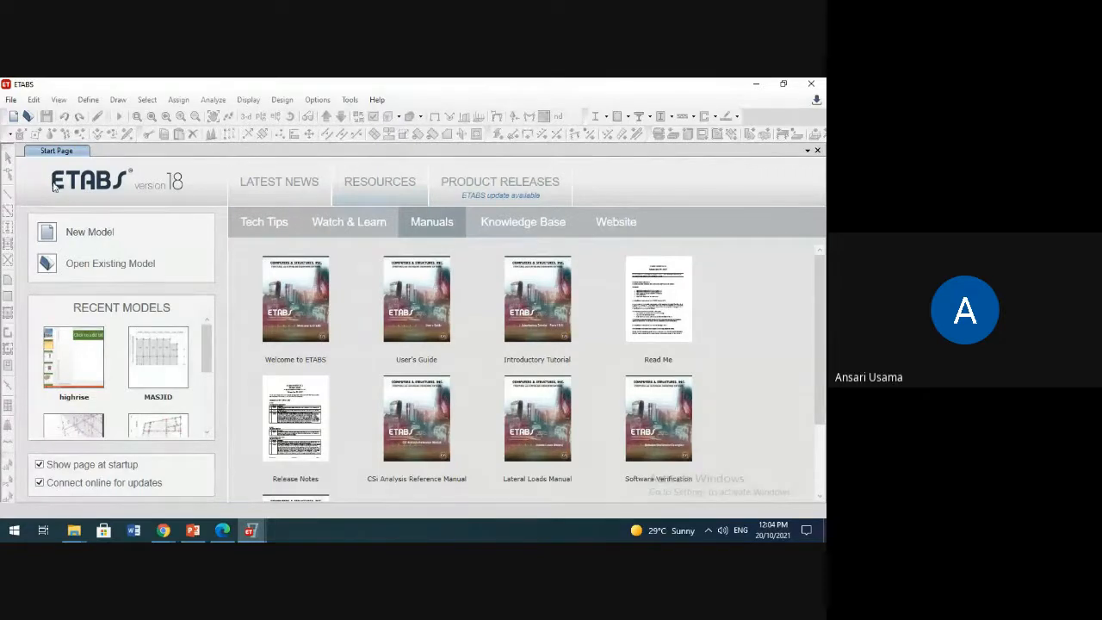
left_click(12, 99)
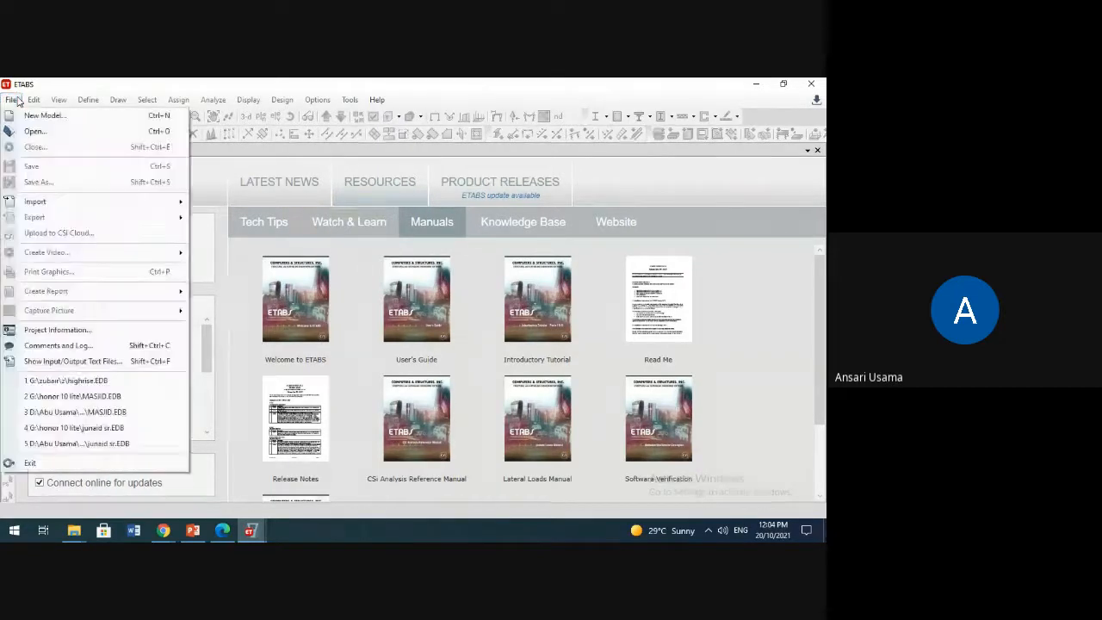
left_click(22, 97)
left_click(12, 100)
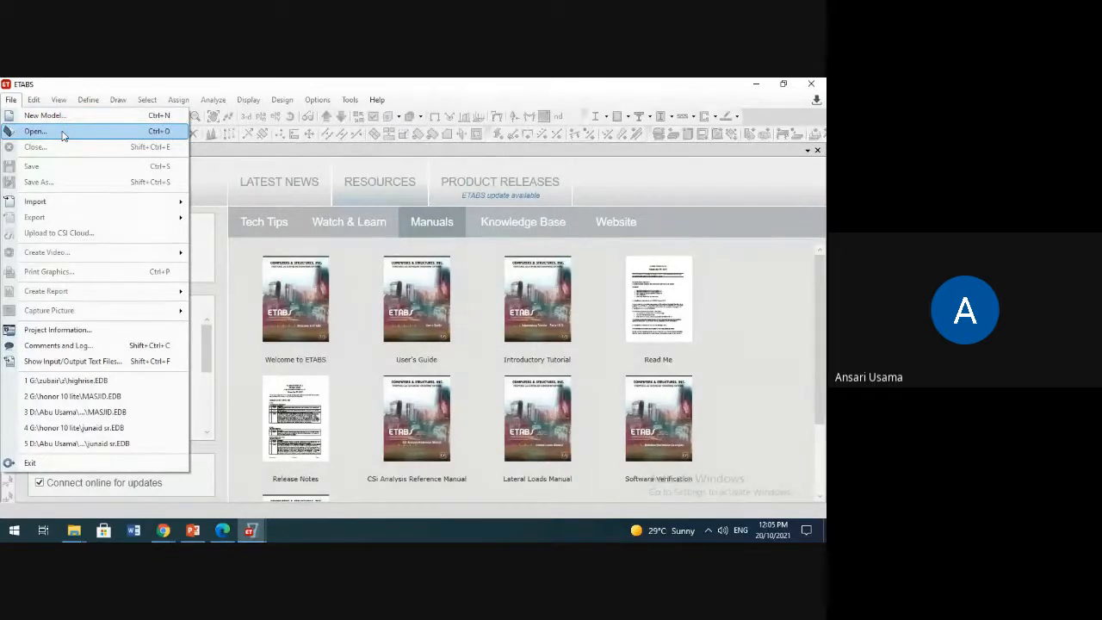
left_click(20, 138)
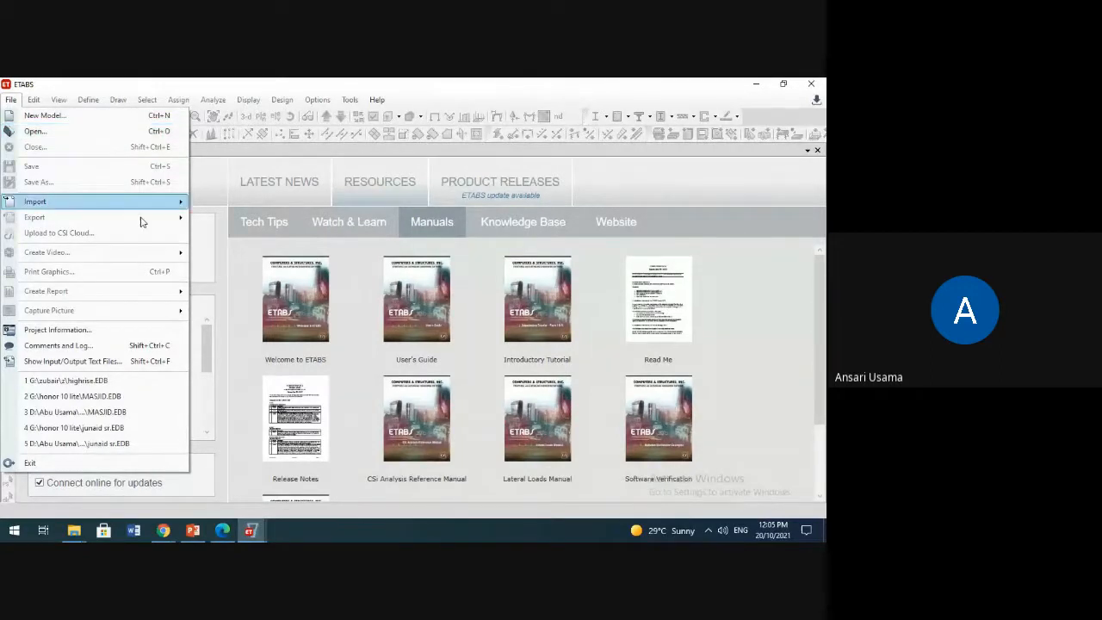
left_click(239, 266)
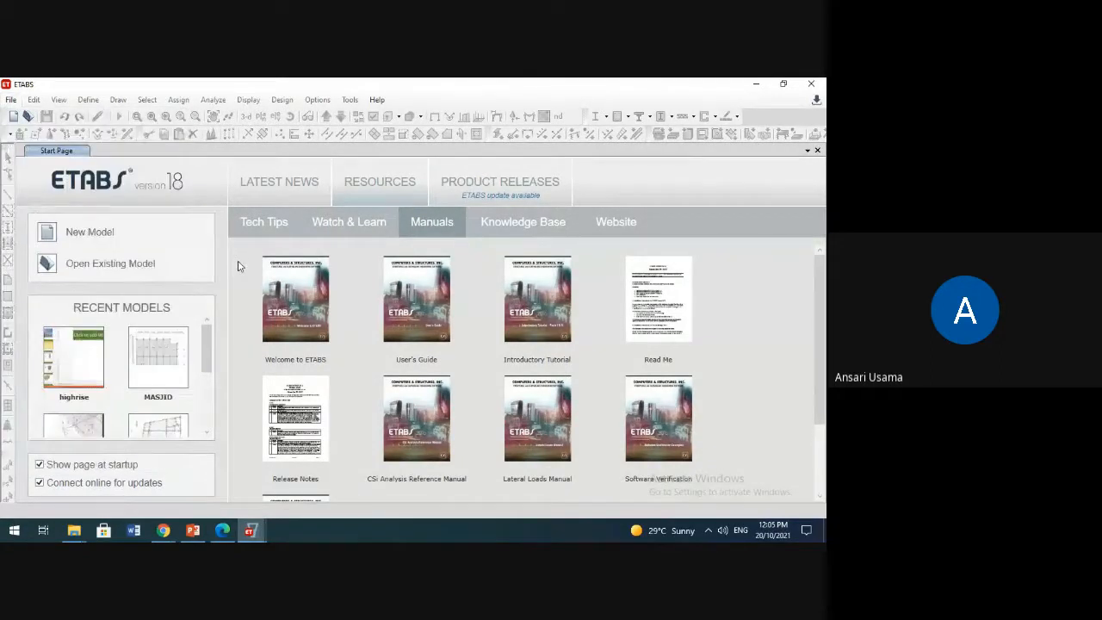
Step: Create a new model initialized with the saved user default settings, using the Blank template
left_click(95, 234)
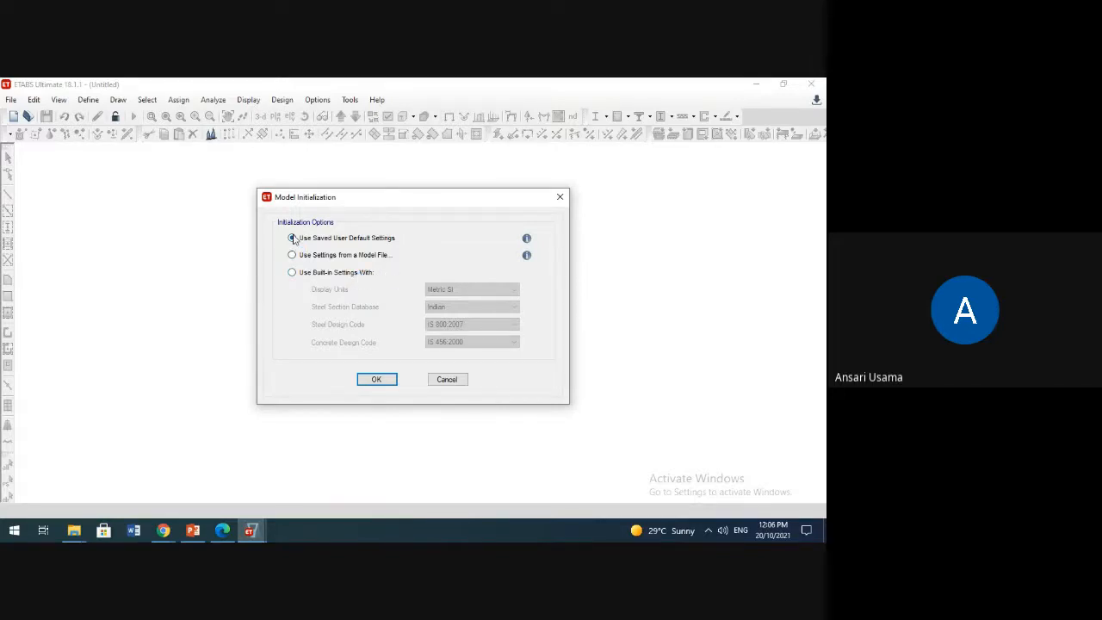
left_click(292, 272)
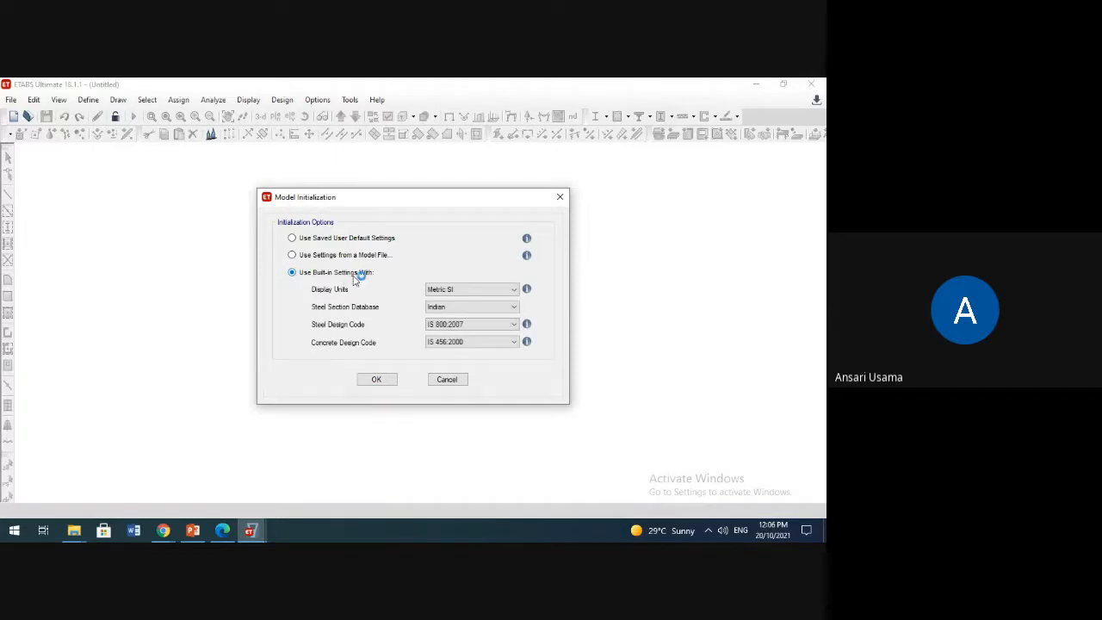
left_click(293, 240)
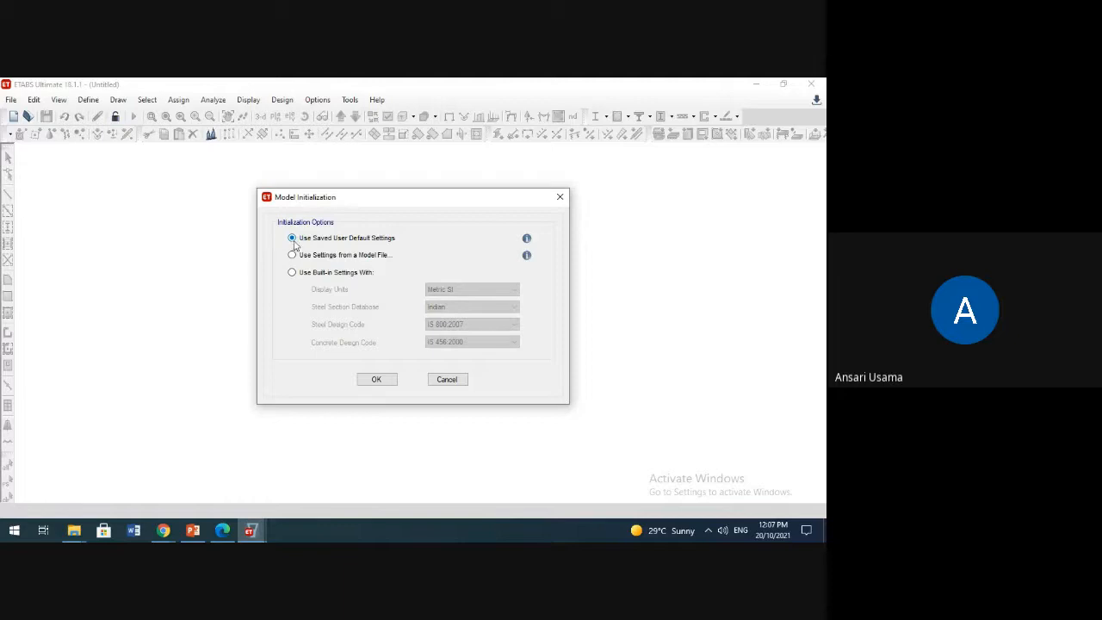
left_click(376, 385)
left_click(293, 272)
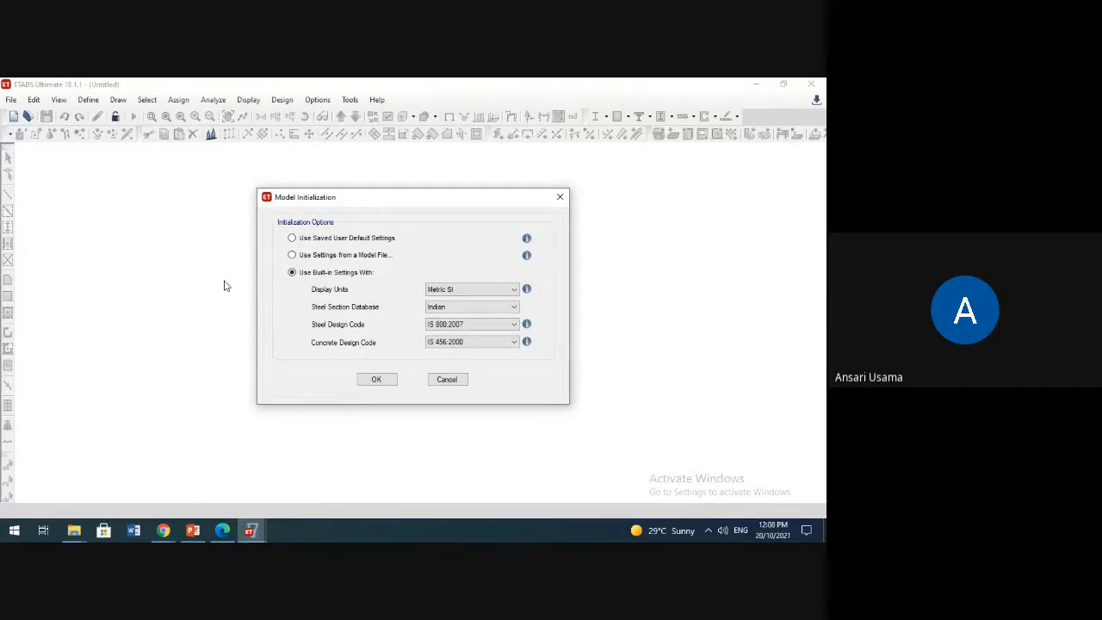
left_click(296, 238)
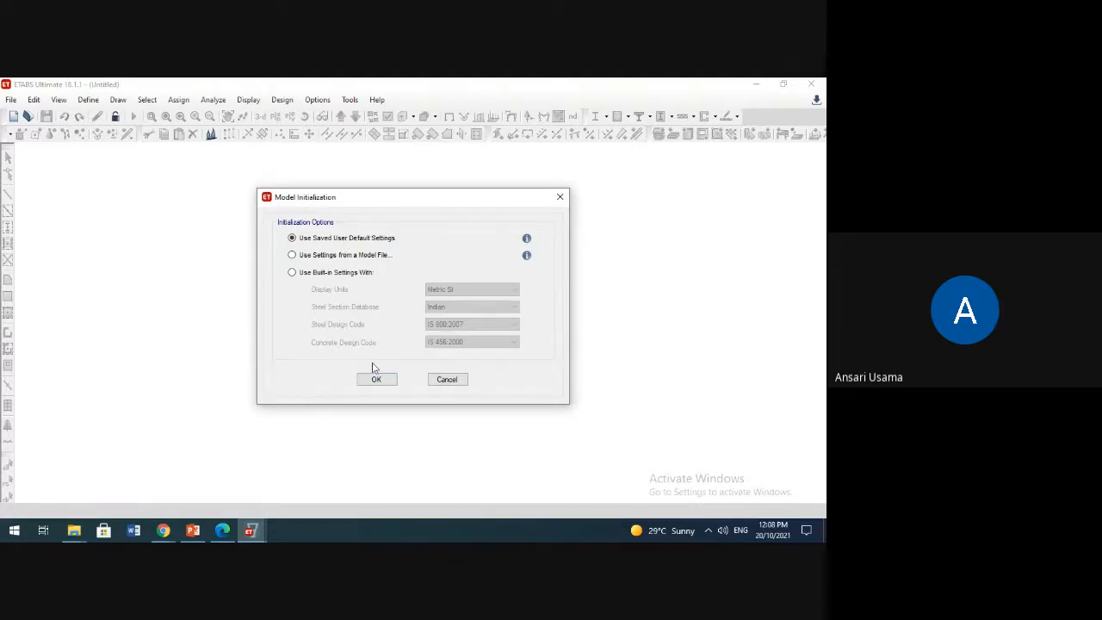
left_click(378, 380)
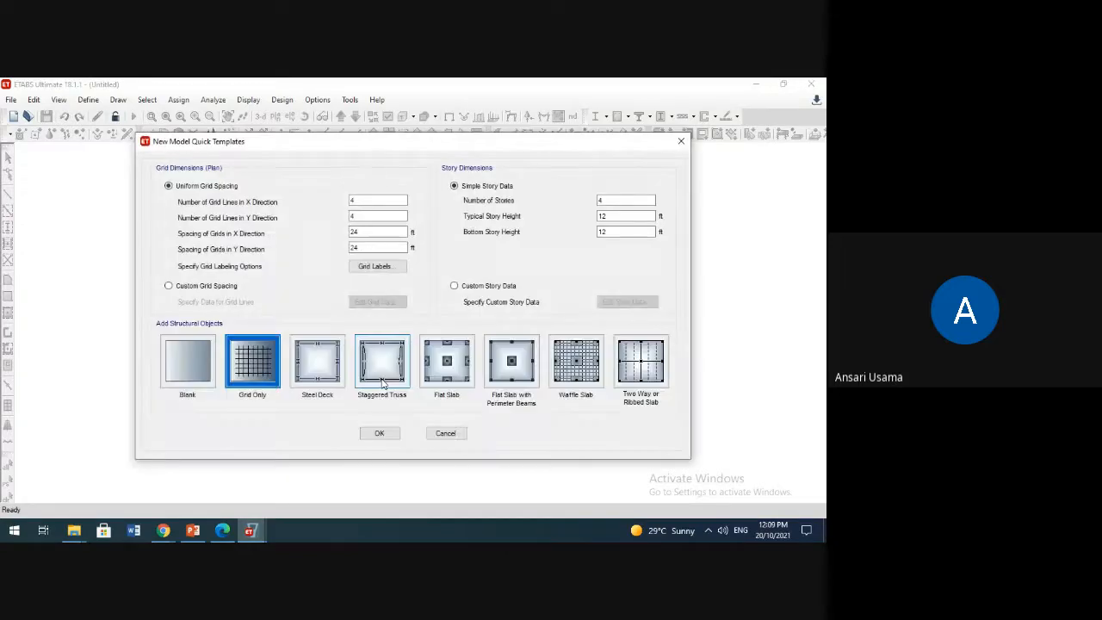
left_click(205, 374)
left_click(379, 433)
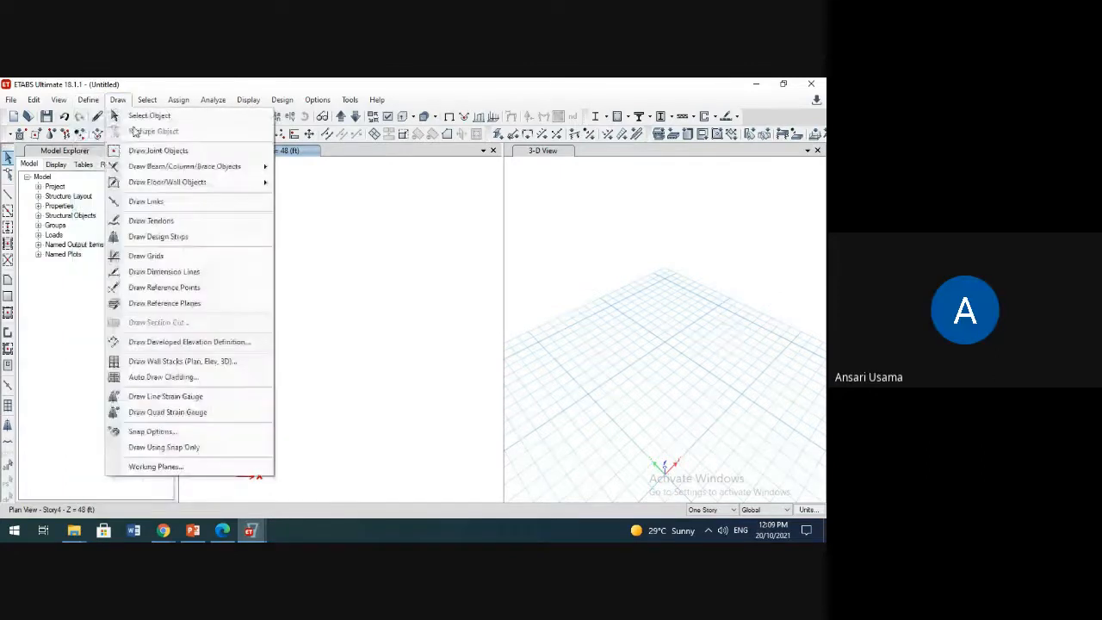
Step: Look through the list of frame section properties available in the new model
mouse_move(198, 138)
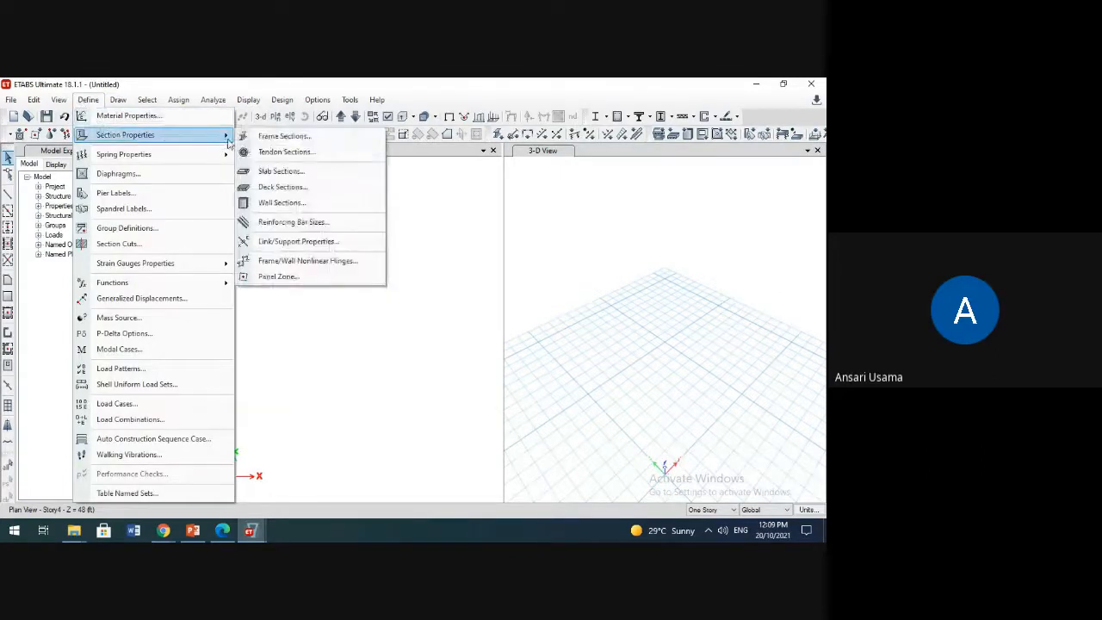
left_click(280, 139)
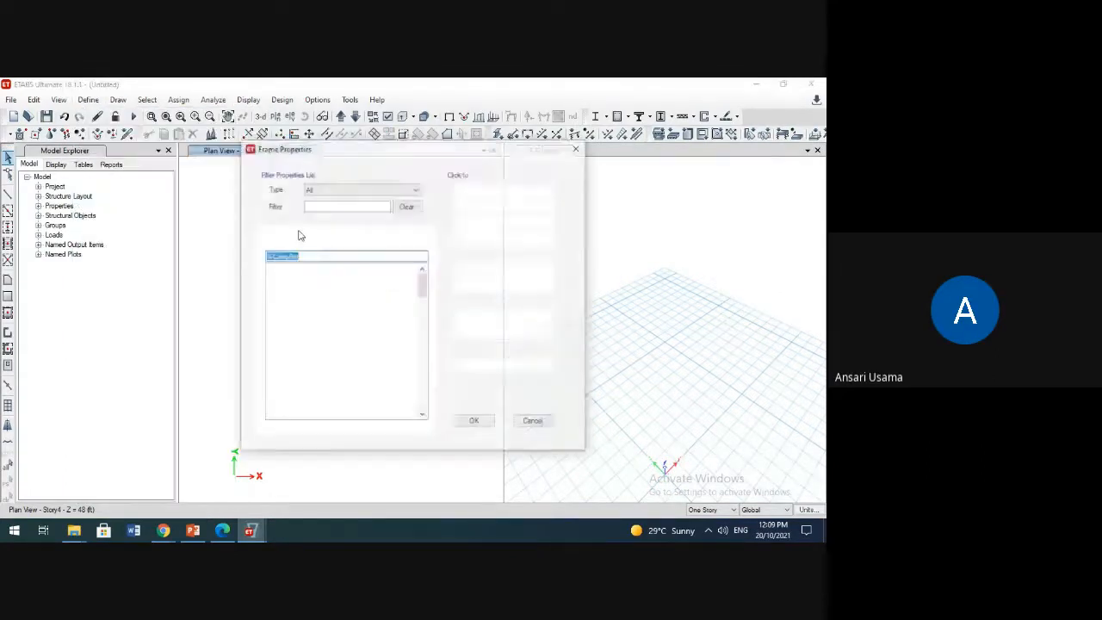
scroll(312, 336, "down", 11)
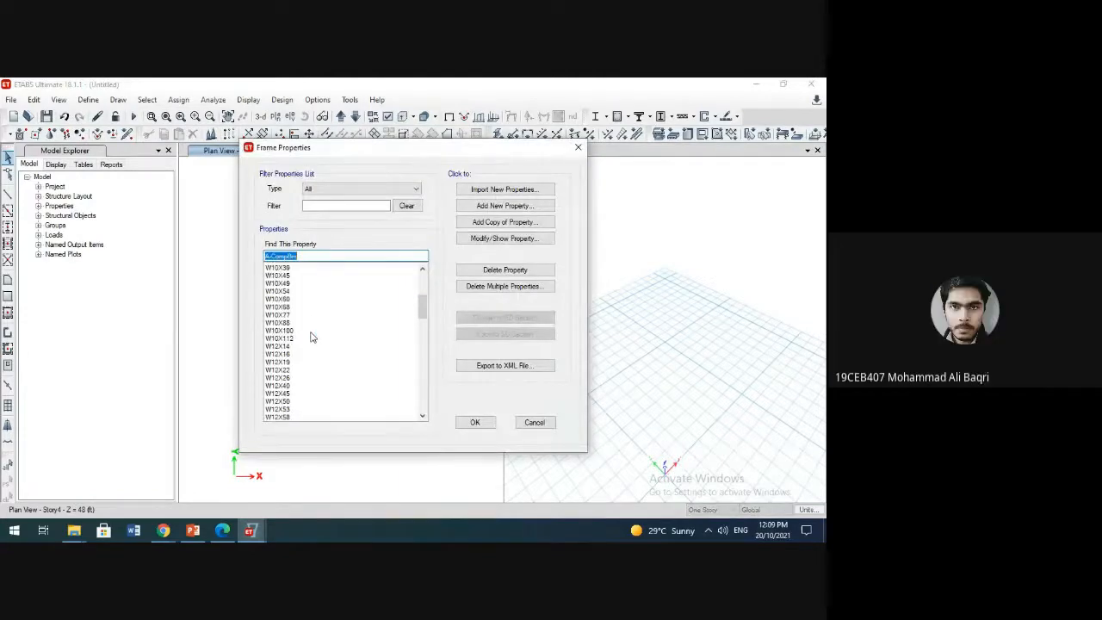
scroll(311, 336, "down", 12)
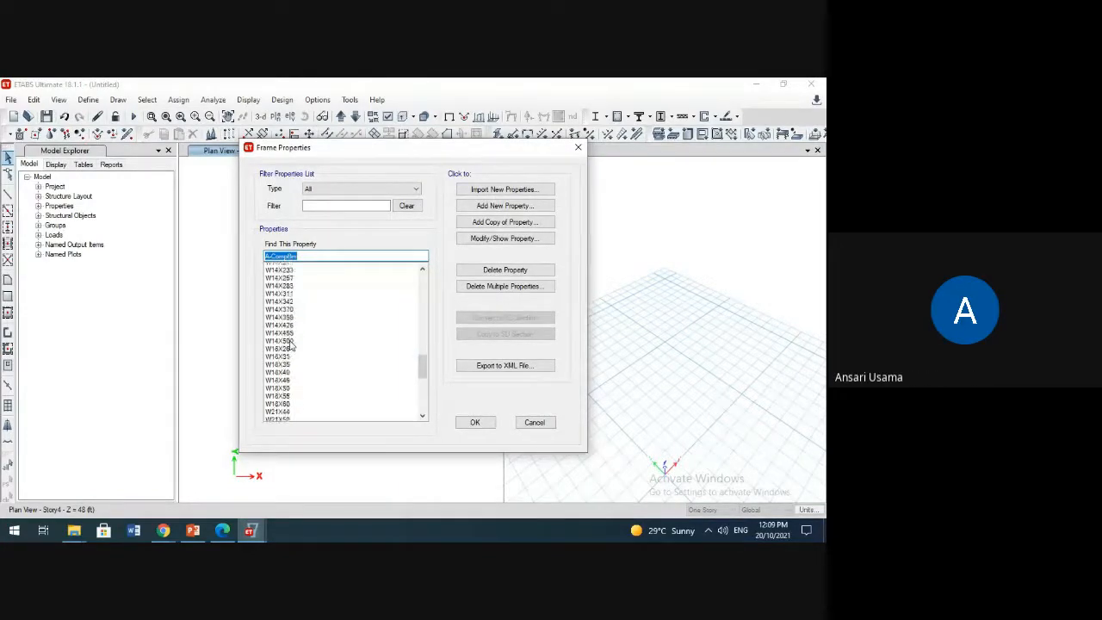
scroll(291, 344, "up", 20)
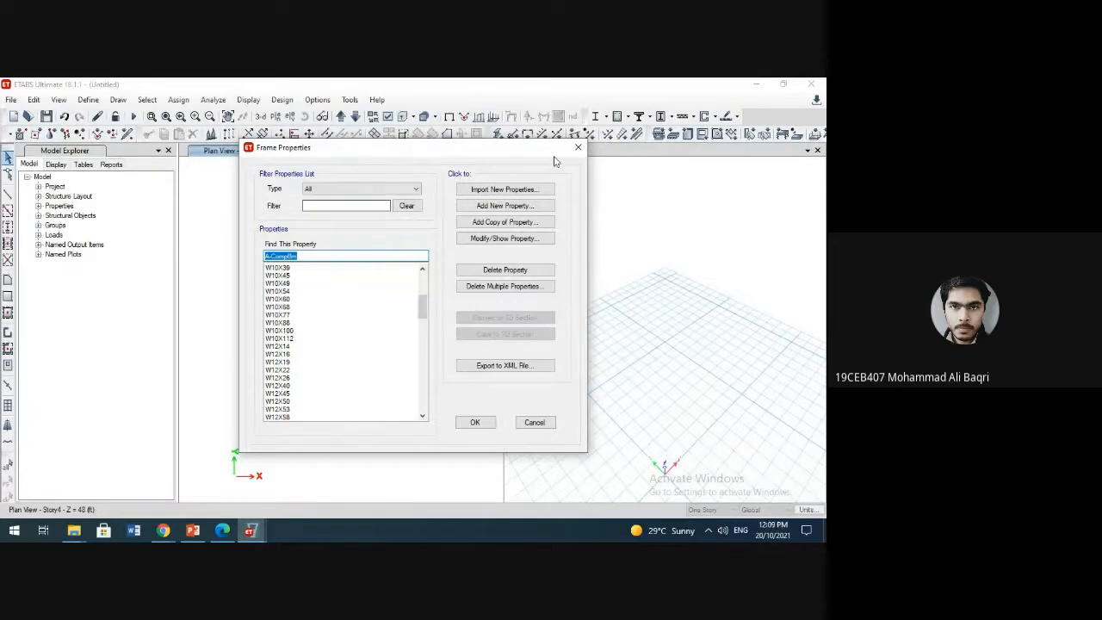
left_click(576, 151)
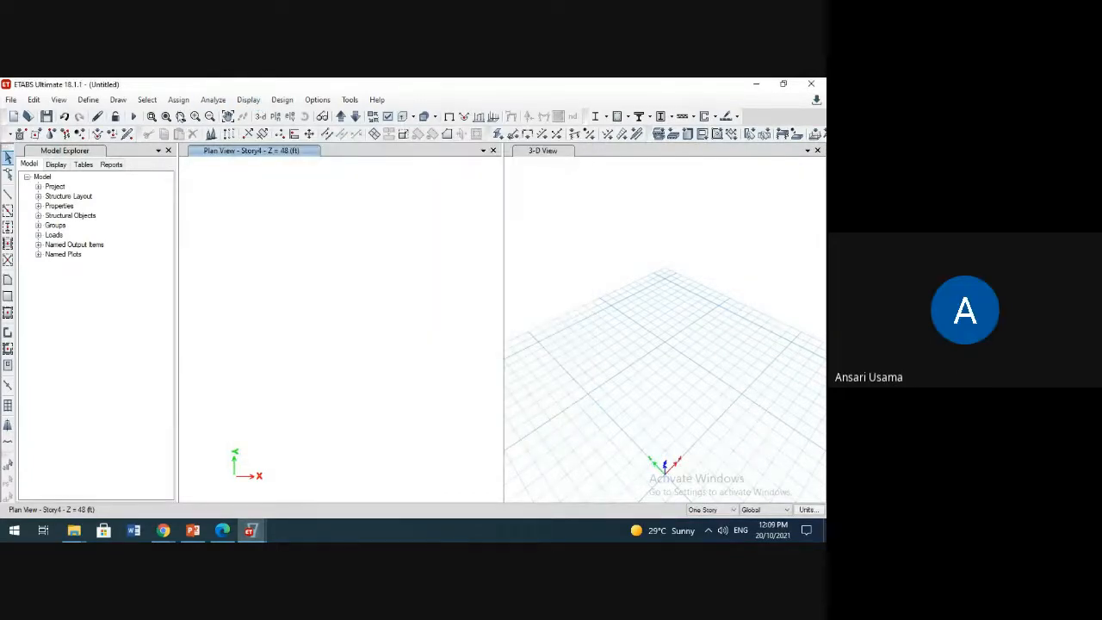
left_click(178, 101)
left_click(179, 100)
left_click(178, 101)
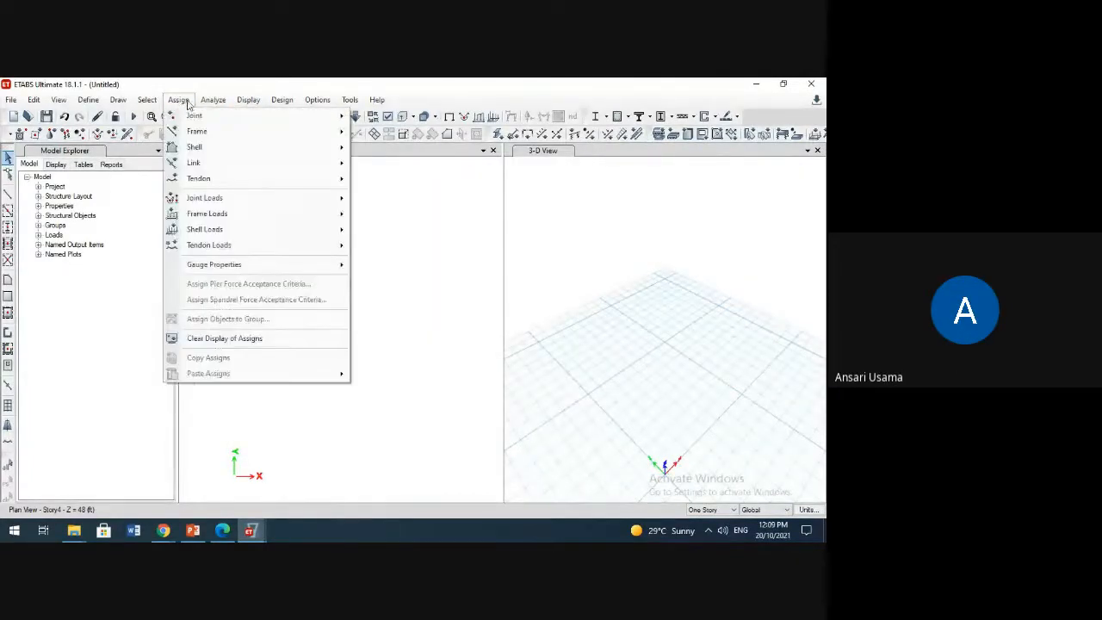
left_click(178, 101)
left_click(178, 101)
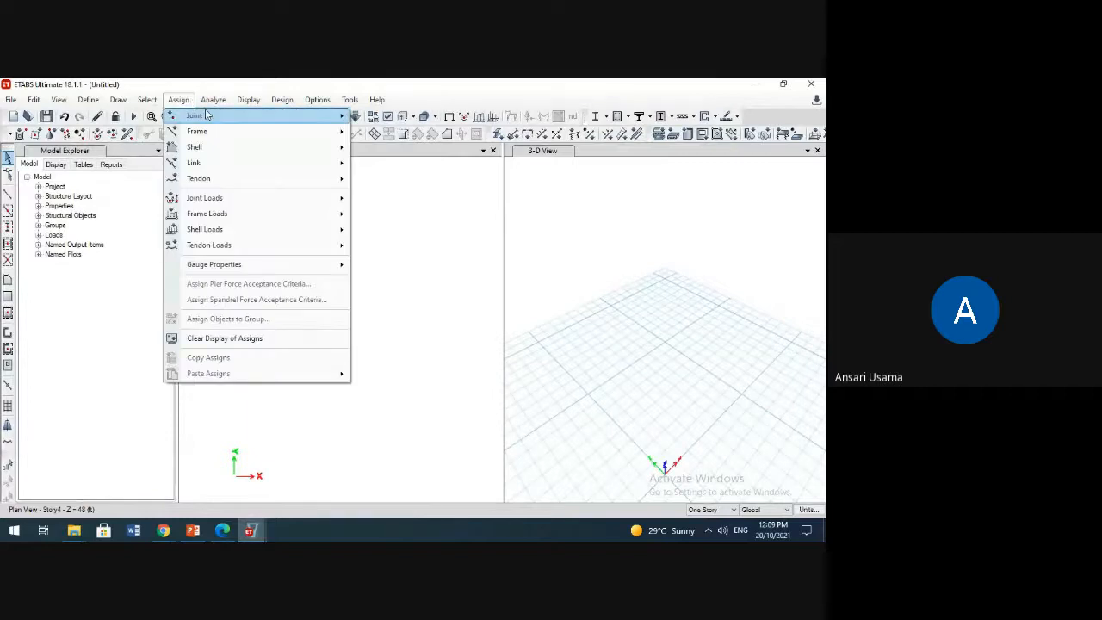
Step: Inspect the definitions of the load cases and the load combinations
mouse_move(118, 102)
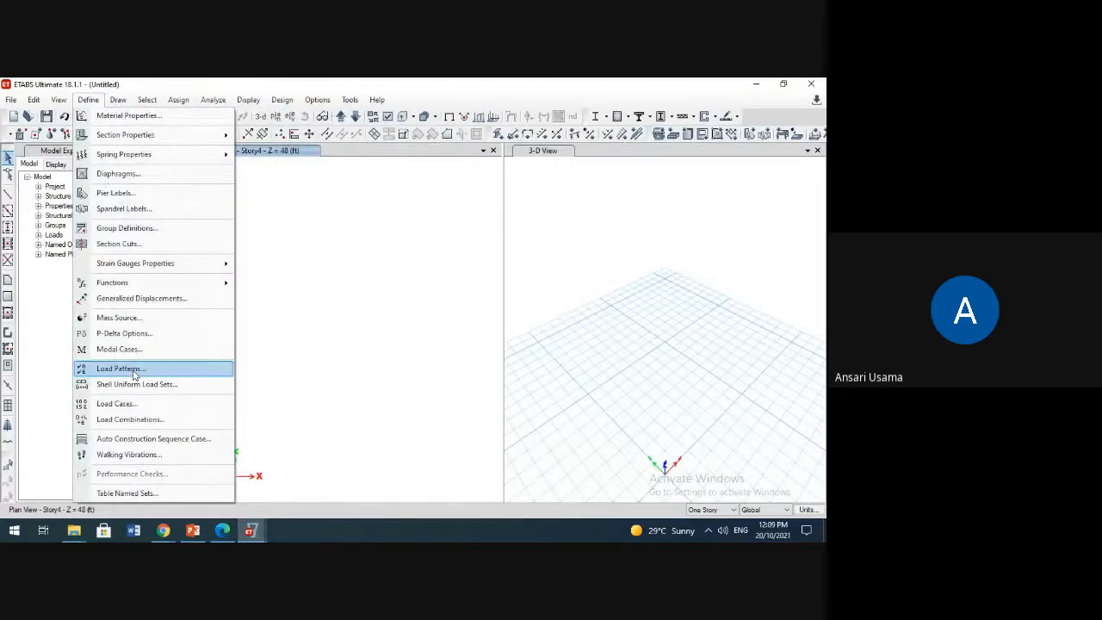
left_click(116, 404)
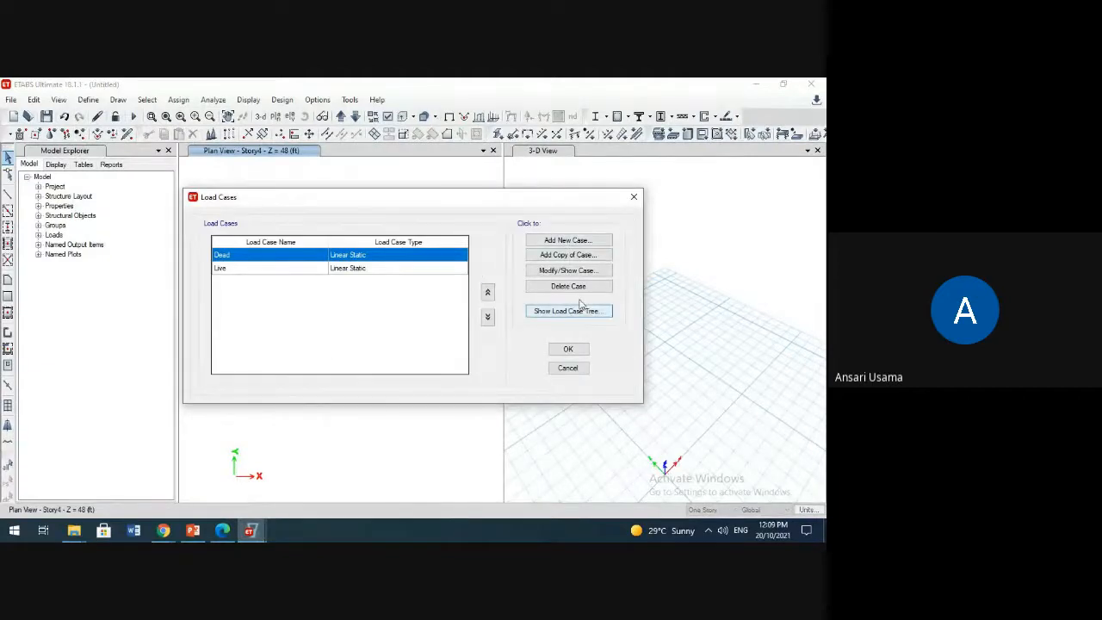
left_click(633, 197)
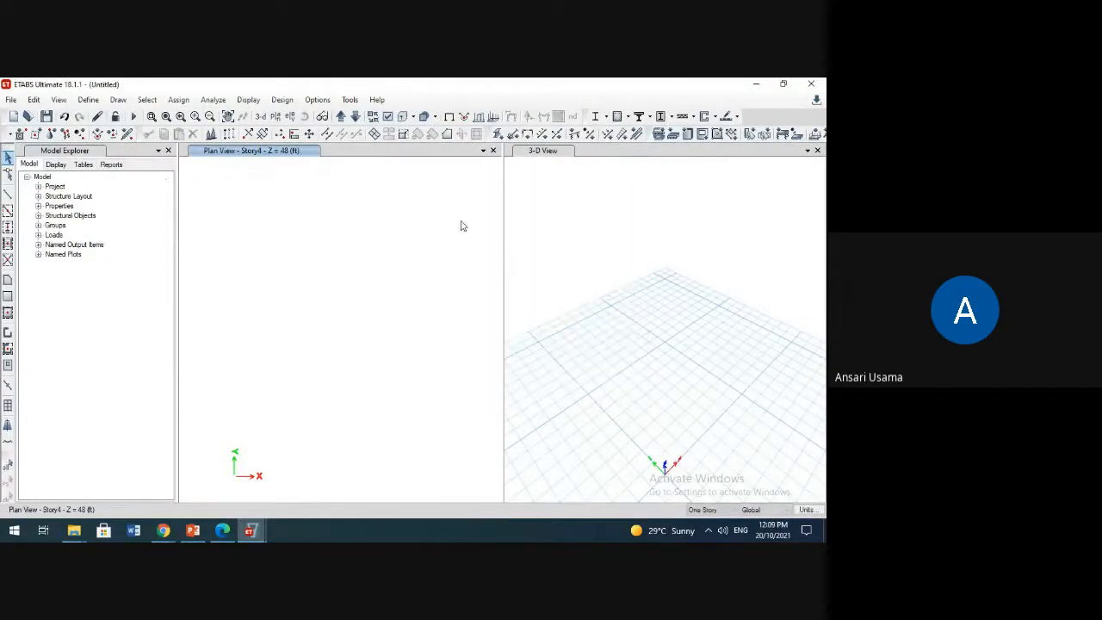
left_click(89, 100)
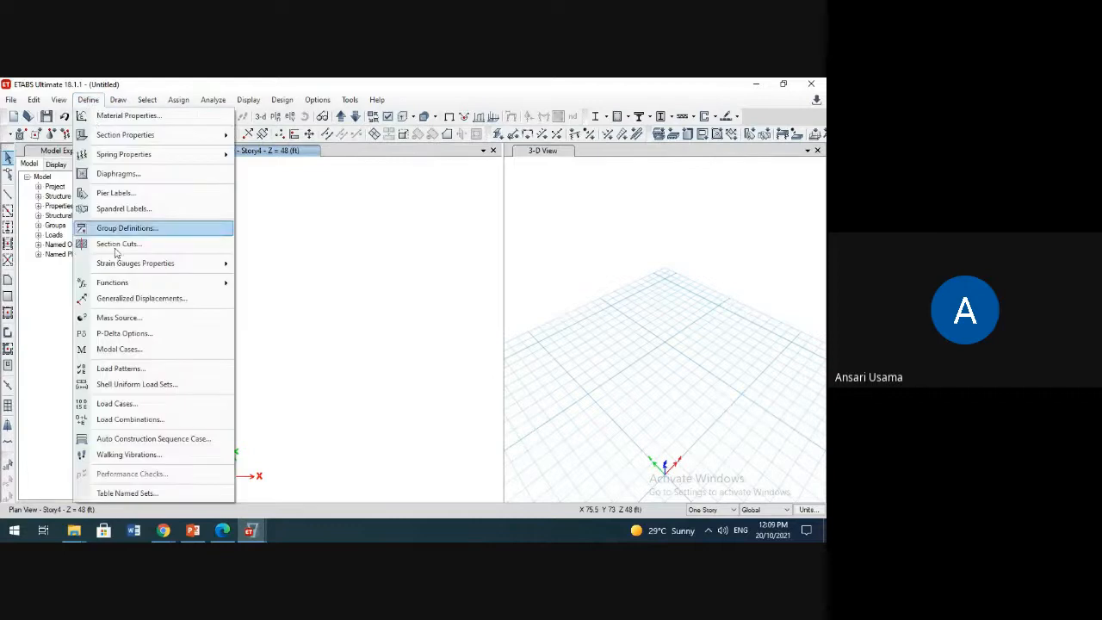
left_click(145, 419)
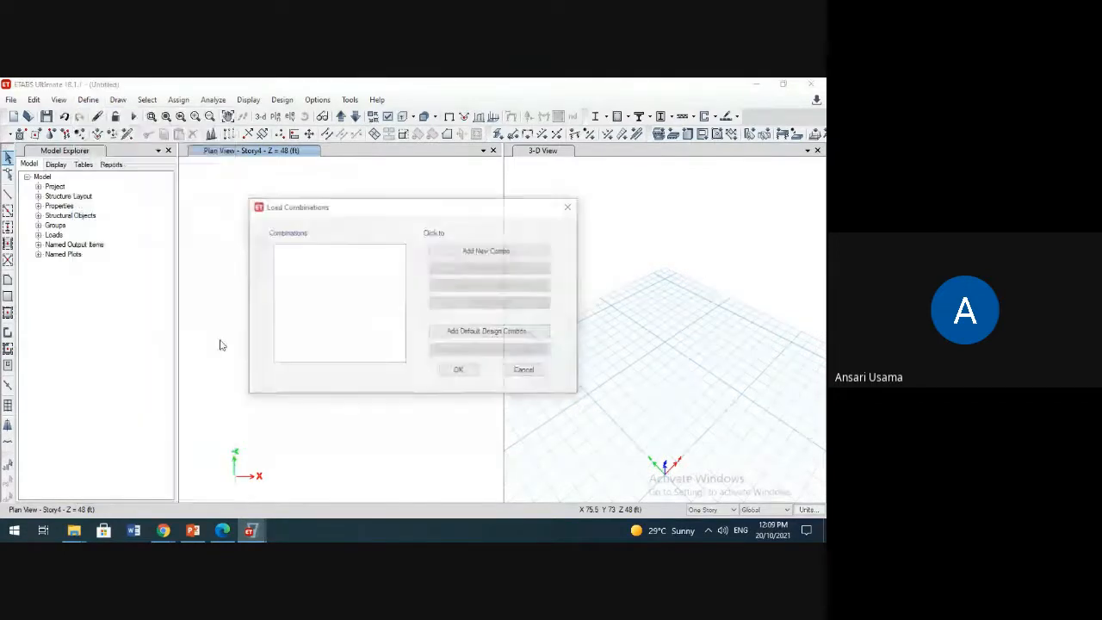
left_click(569, 205)
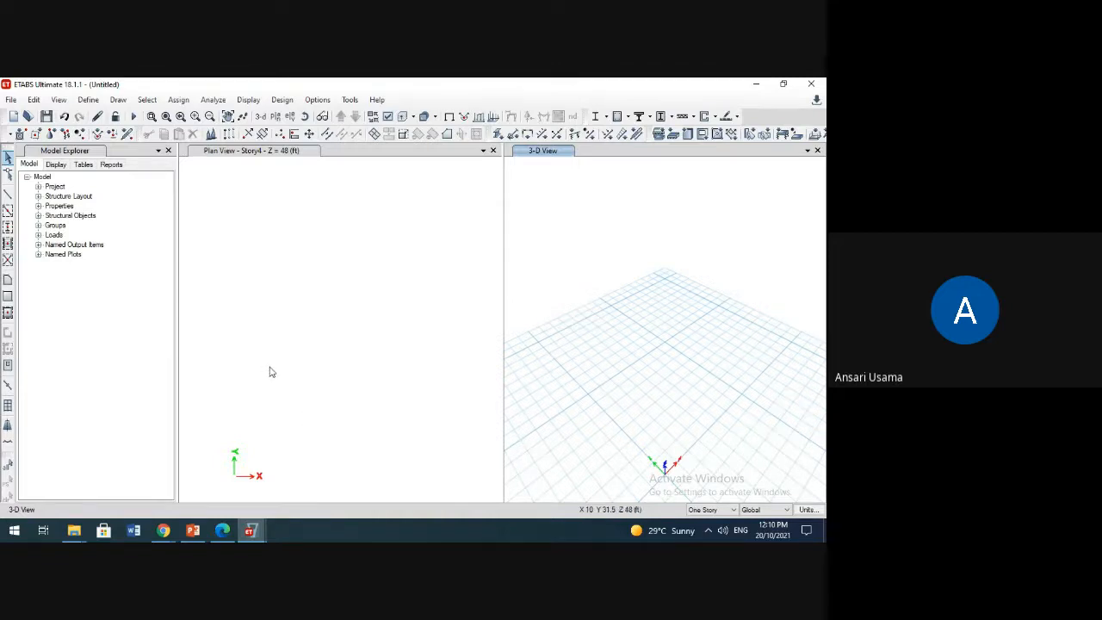
Step: View the highrise model alongside the blank one, and check the options for saving and resetting user default settings
mouse_move(249, 527)
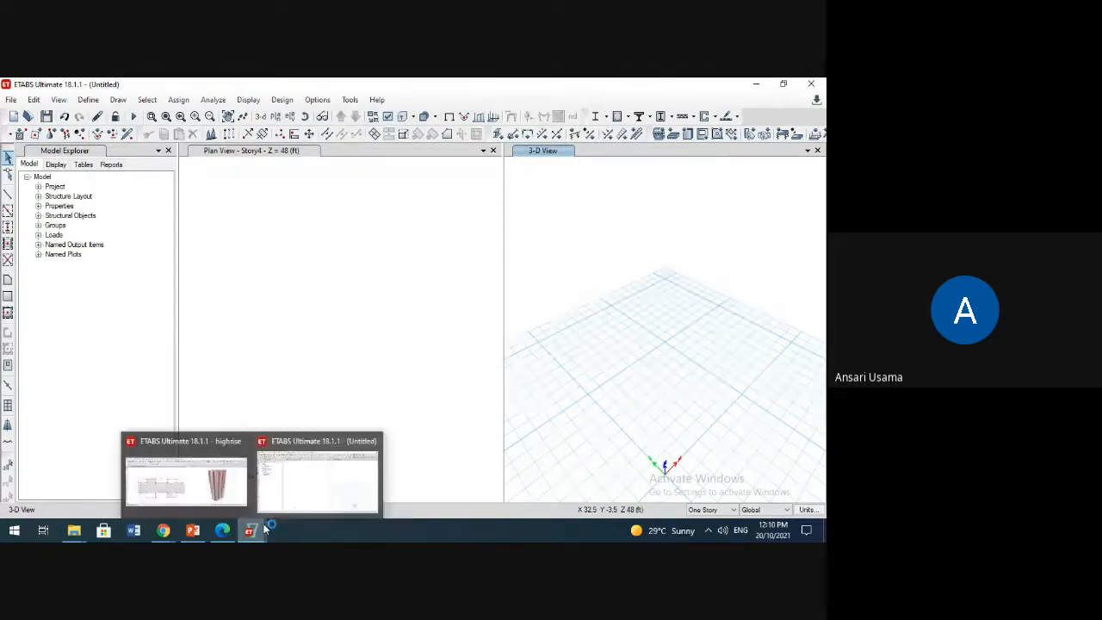
left_click(195, 448)
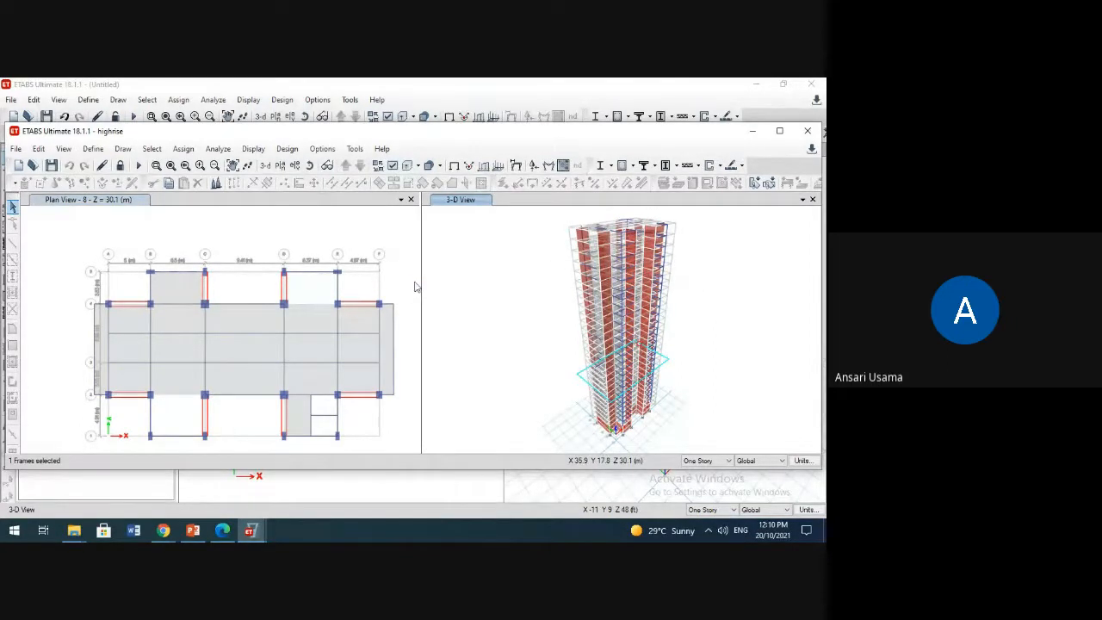
left_click(316, 100)
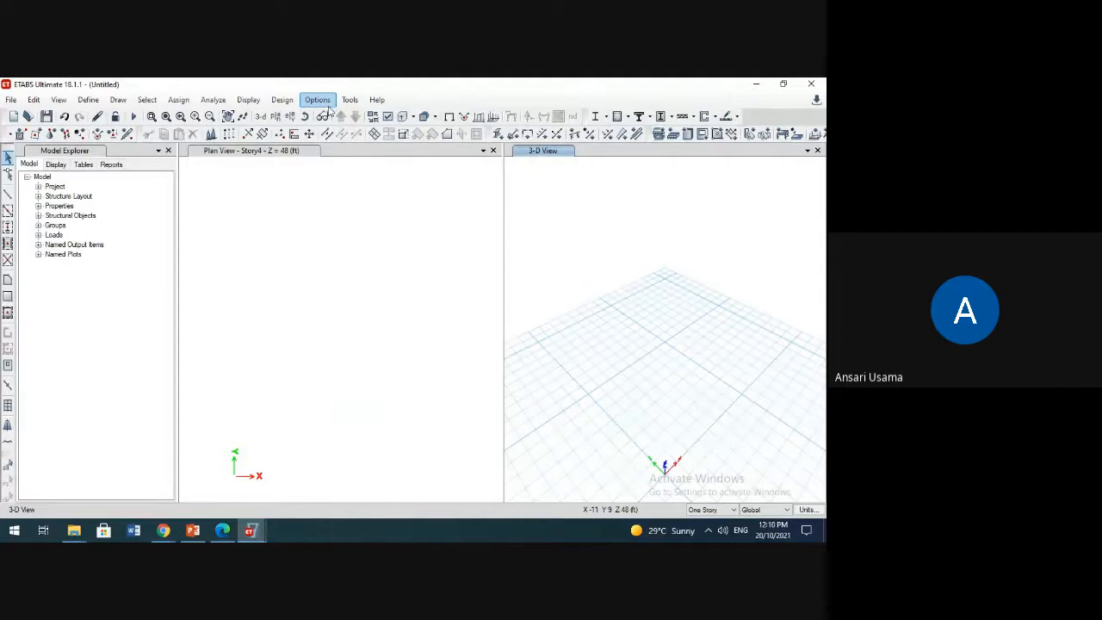
left_click(317, 100)
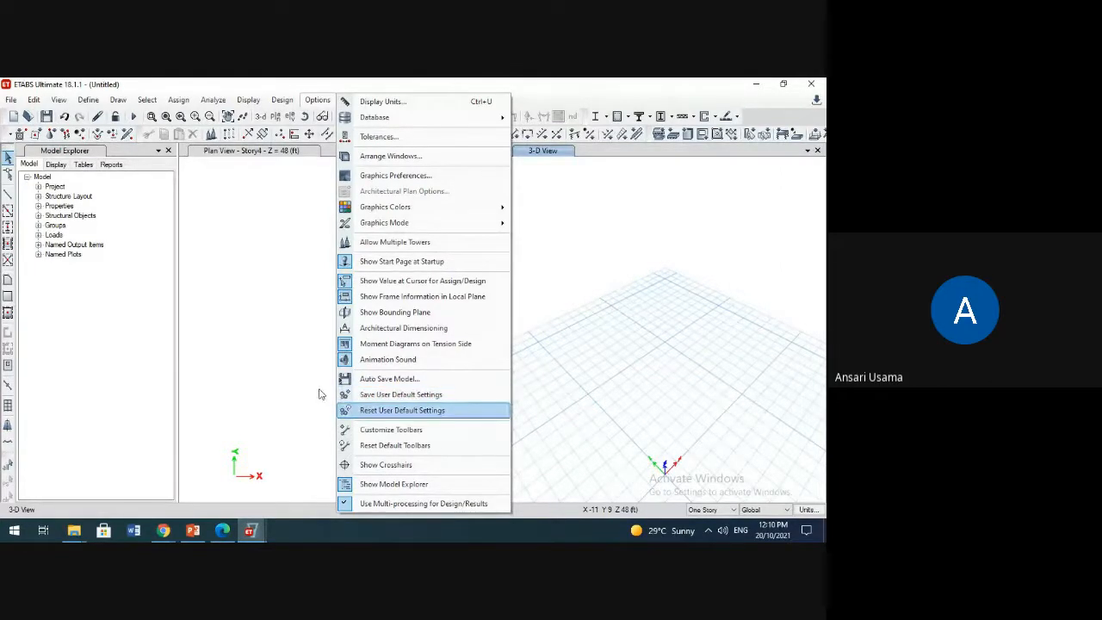
left_click(239, 294)
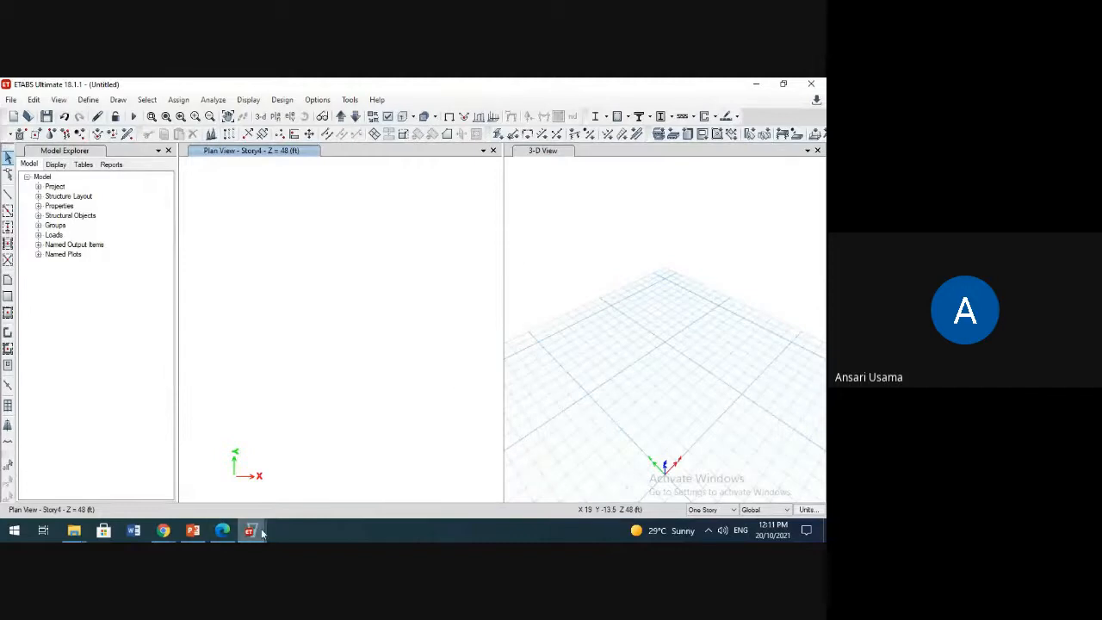
Step: Look through the frame section properties available in the untitled blank model
mouse_move(263, 534)
left_click(191, 461)
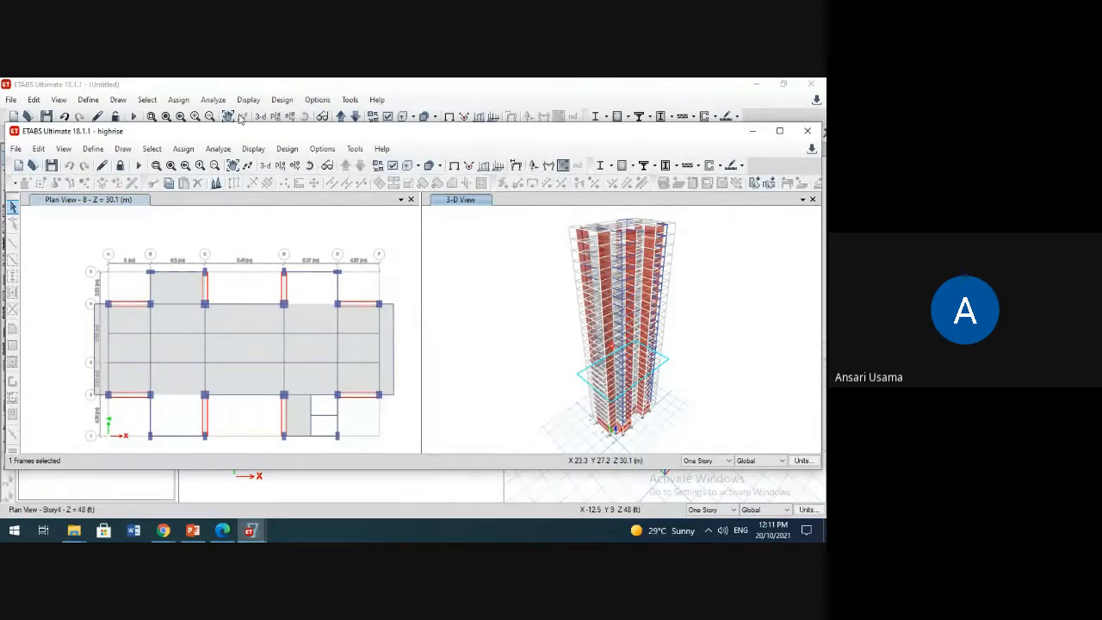
left_click(95, 102)
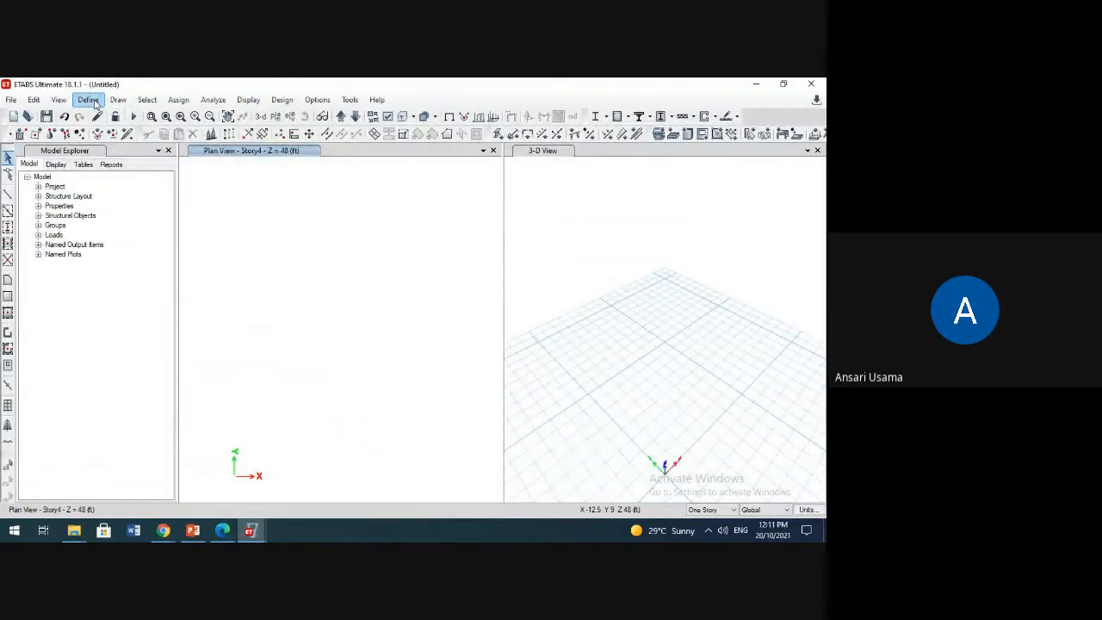
left_click(93, 101)
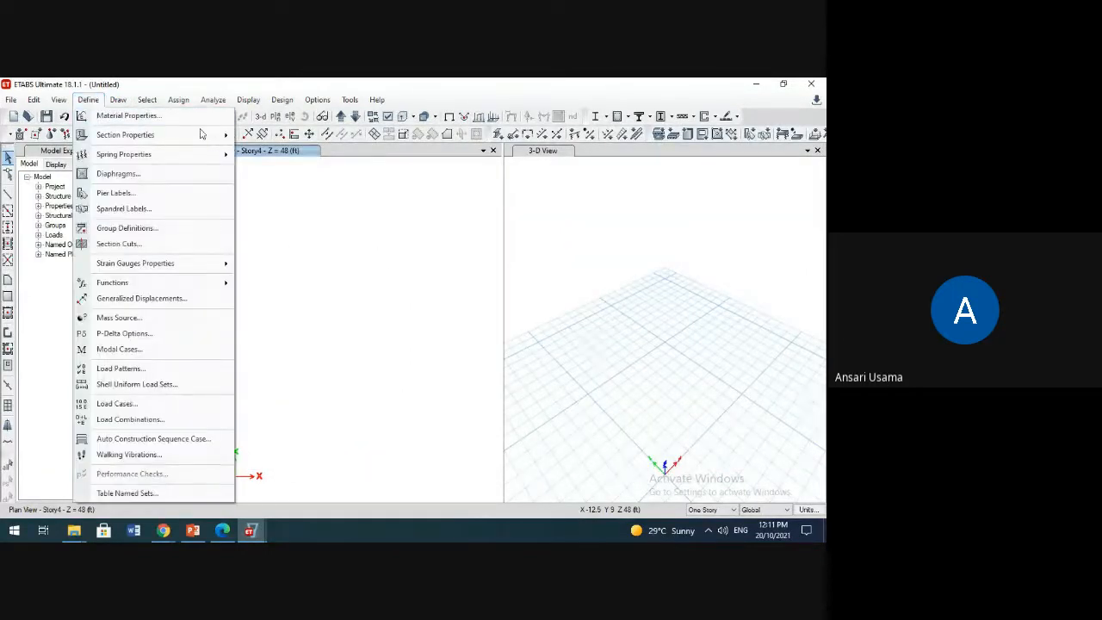
left_click(291, 137)
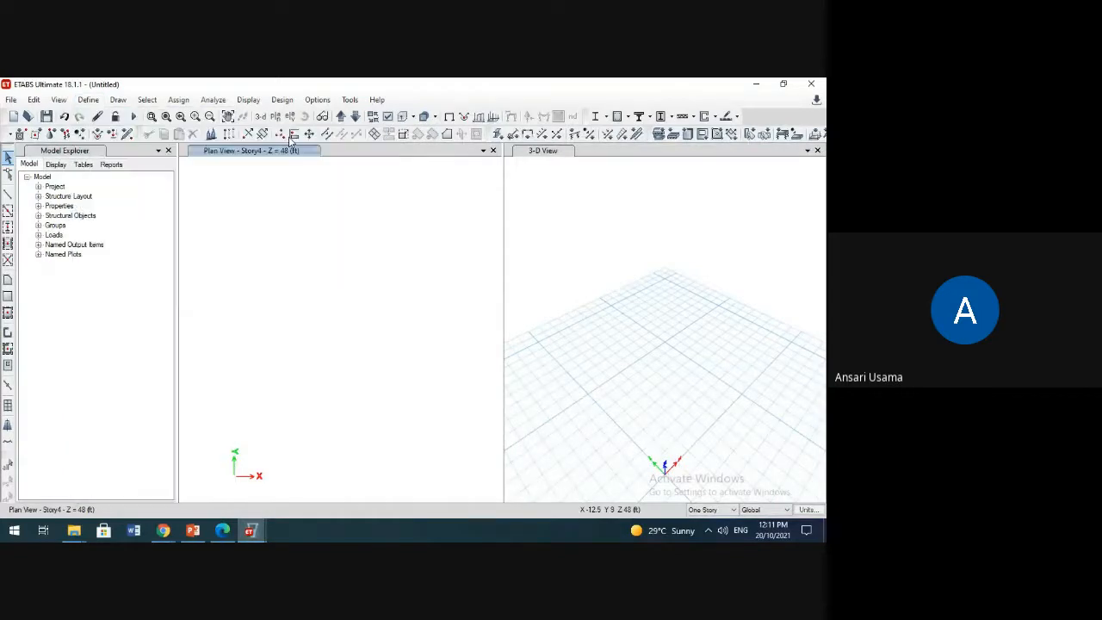
scroll(330, 335, "down", 5)
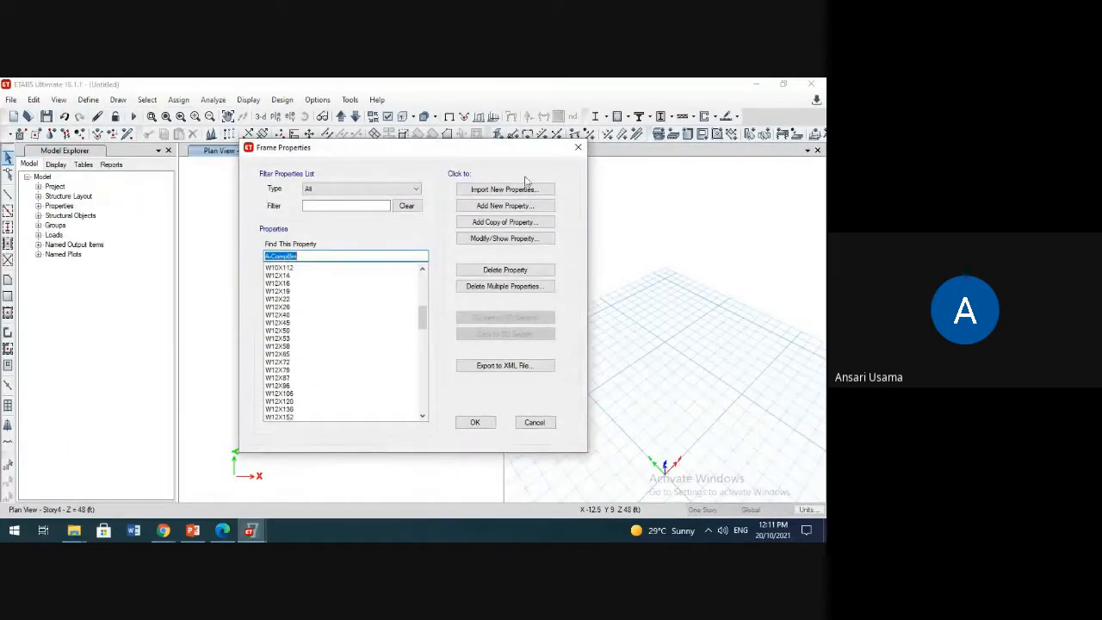
left_click(577, 148)
Step: Inspect the frame section properties defined in the highrise model for comparison
mouse_move(249, 529)
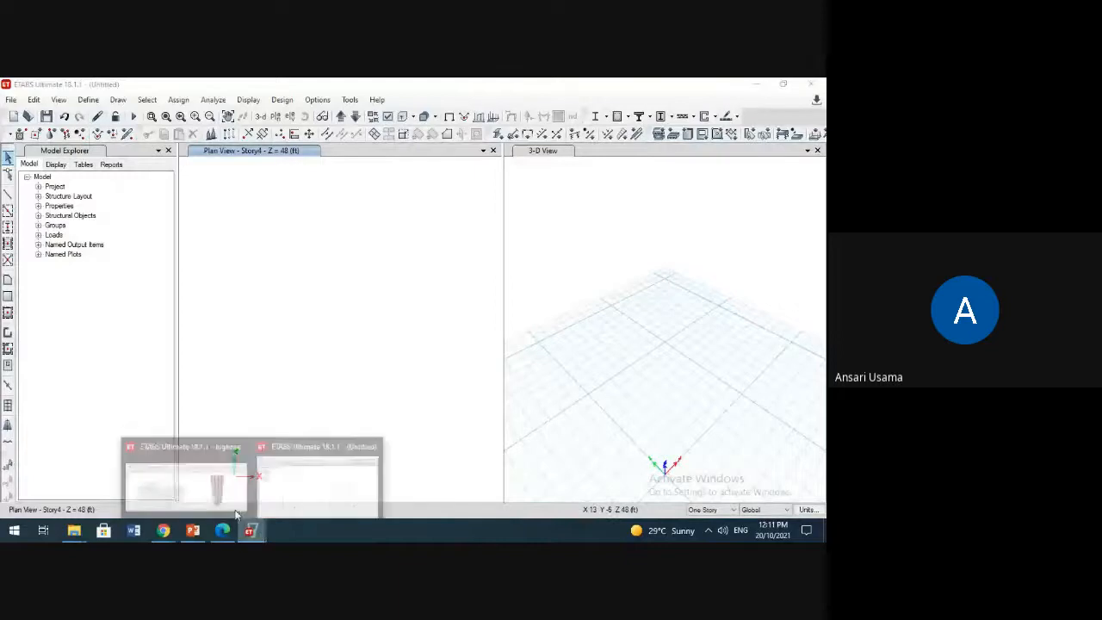
left_click(188, 452)
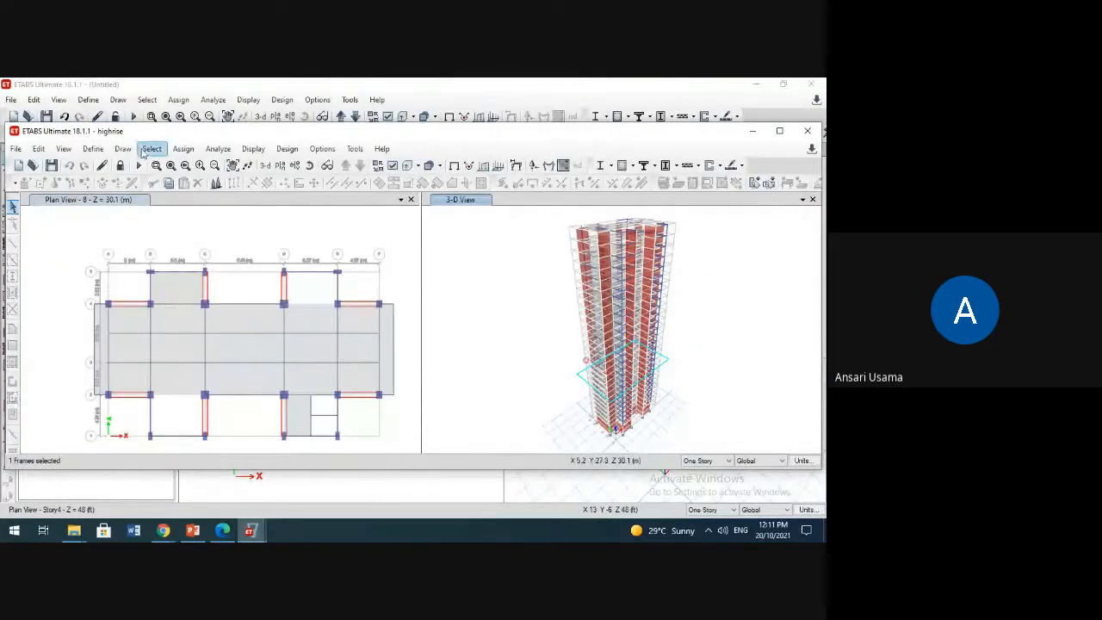
left_click(94, 152)
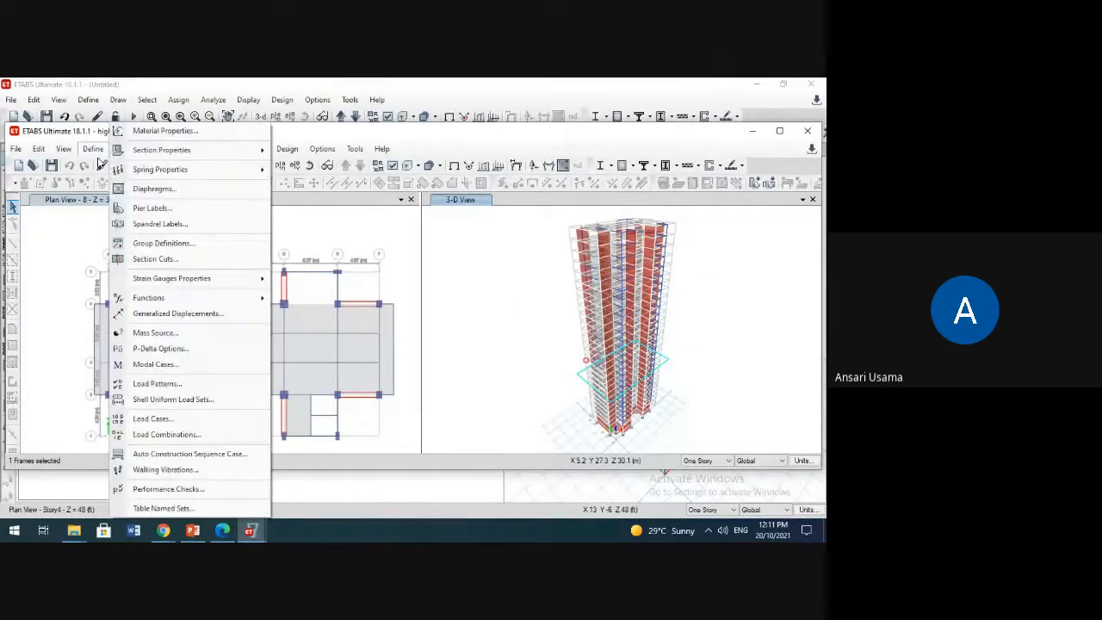
mouse_move(226, 152)
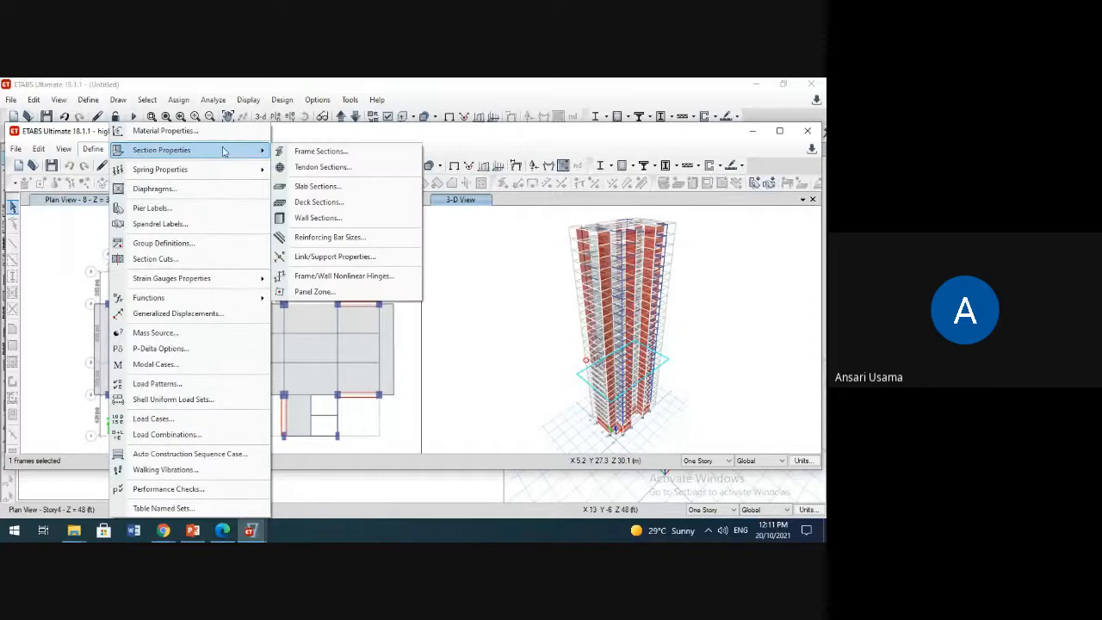
left_click(316, 154)
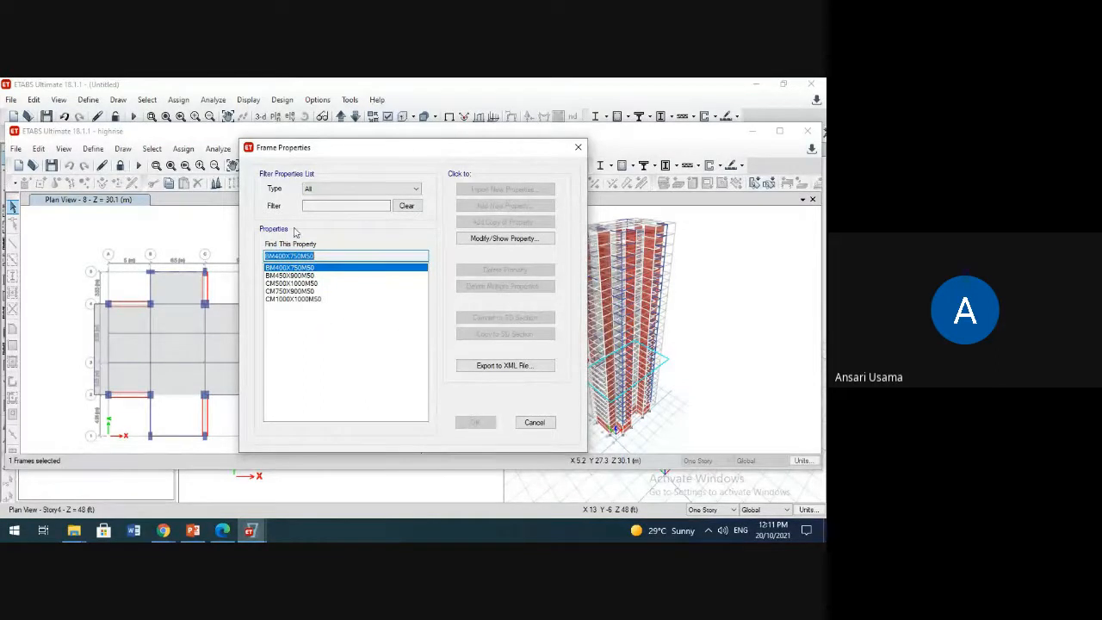
left_click(537, 423)
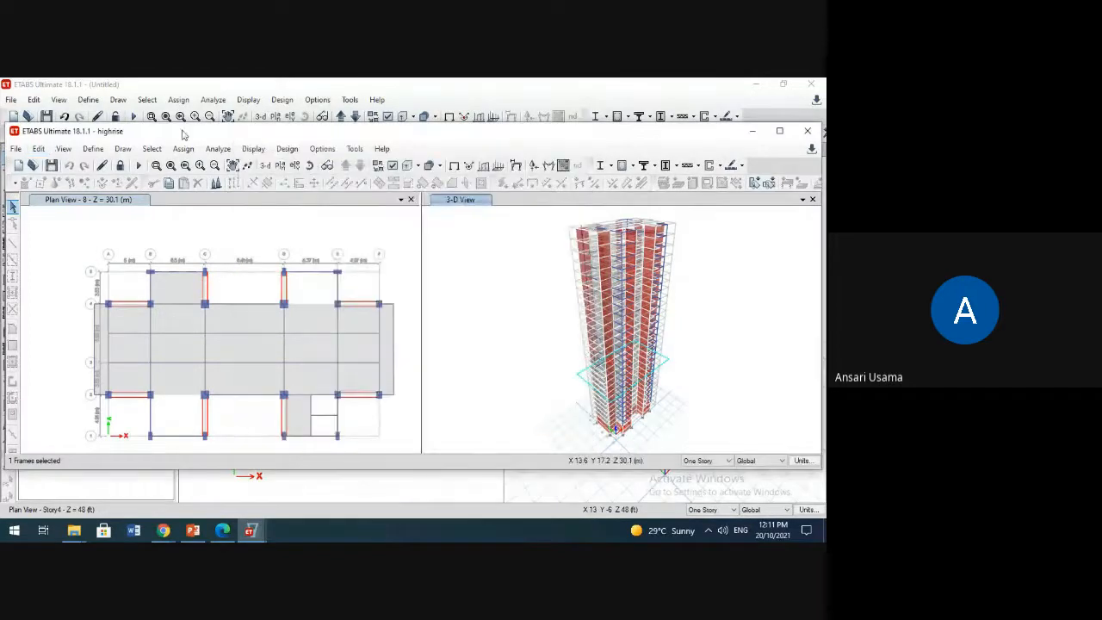
Step: Inspect the load cases defined in the highrise model
left_click(99, 116)
left_click(93, 102)
left_click(338, 248)
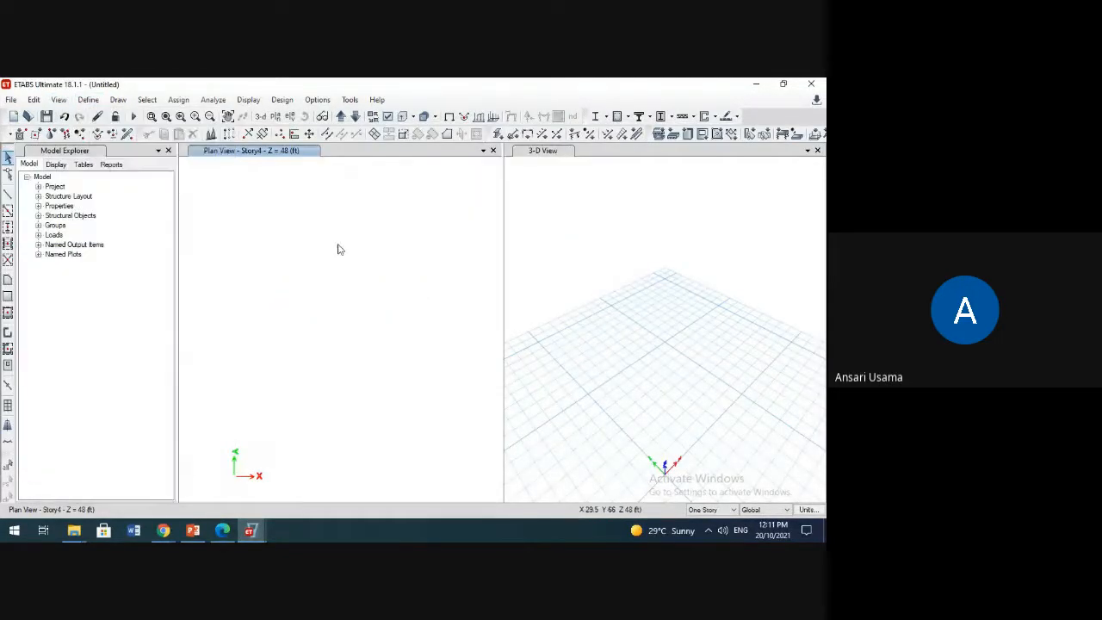
mouse_move(250, 531)
left_click(185, 450)
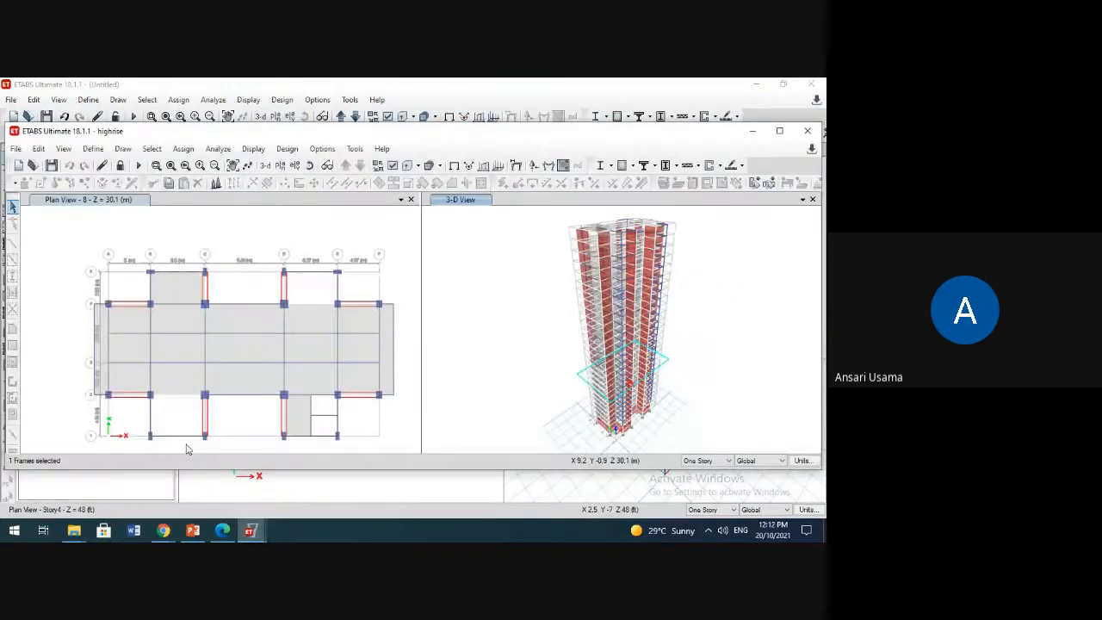
left_click(93, 149)
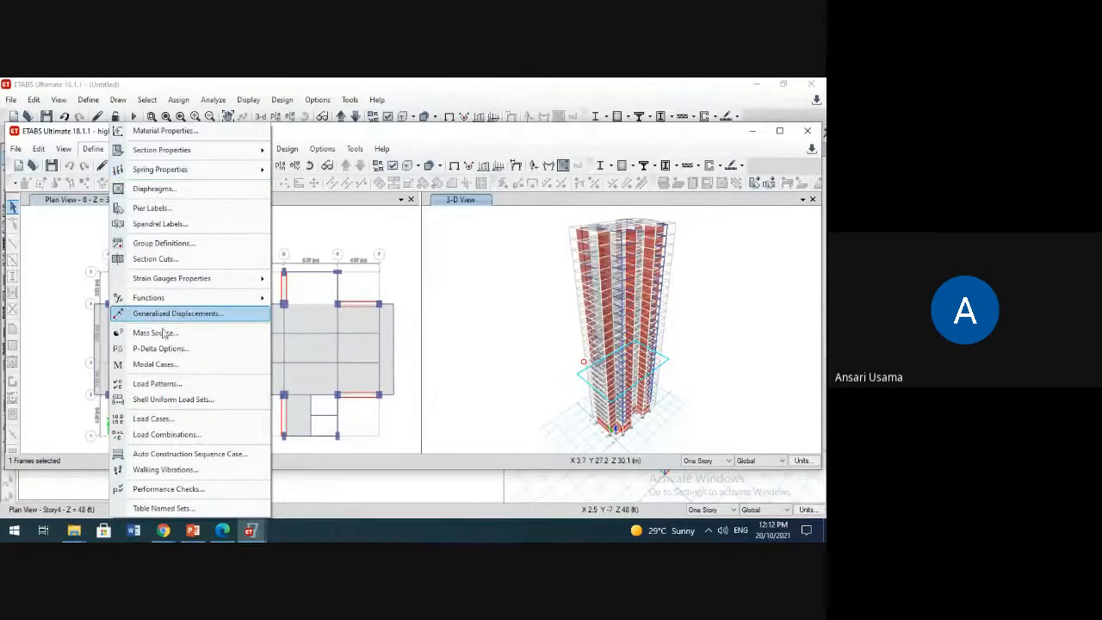
left_click(172, 418)
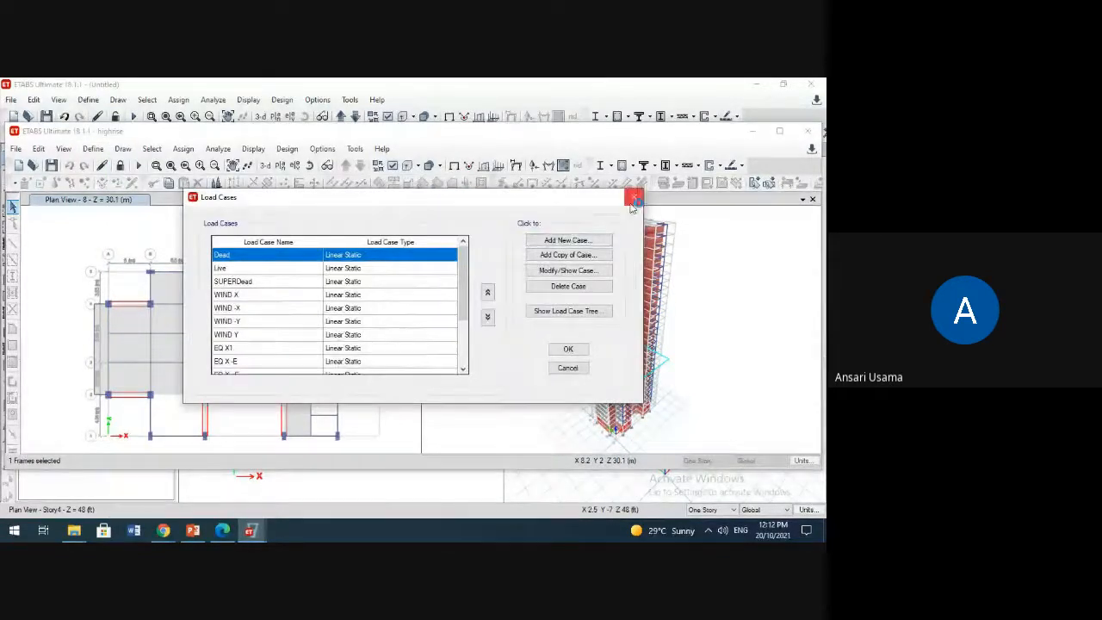
left_click(634, 196)
Step: Look through the whole list of load combinations defined in the highrise model
left_click(93, 148)
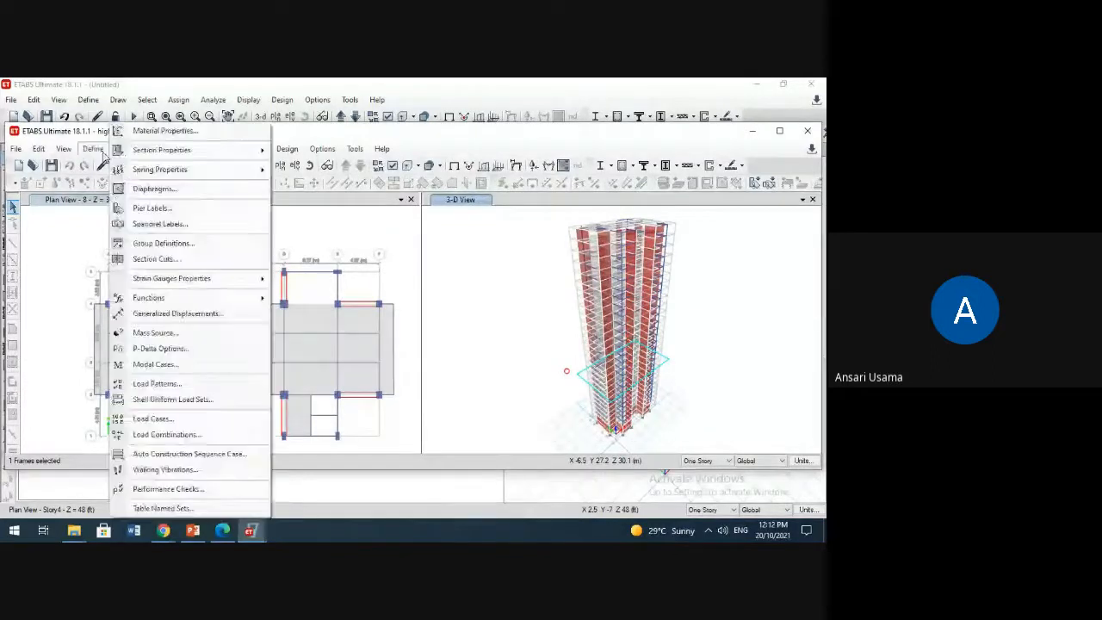
left_click(168, 434)
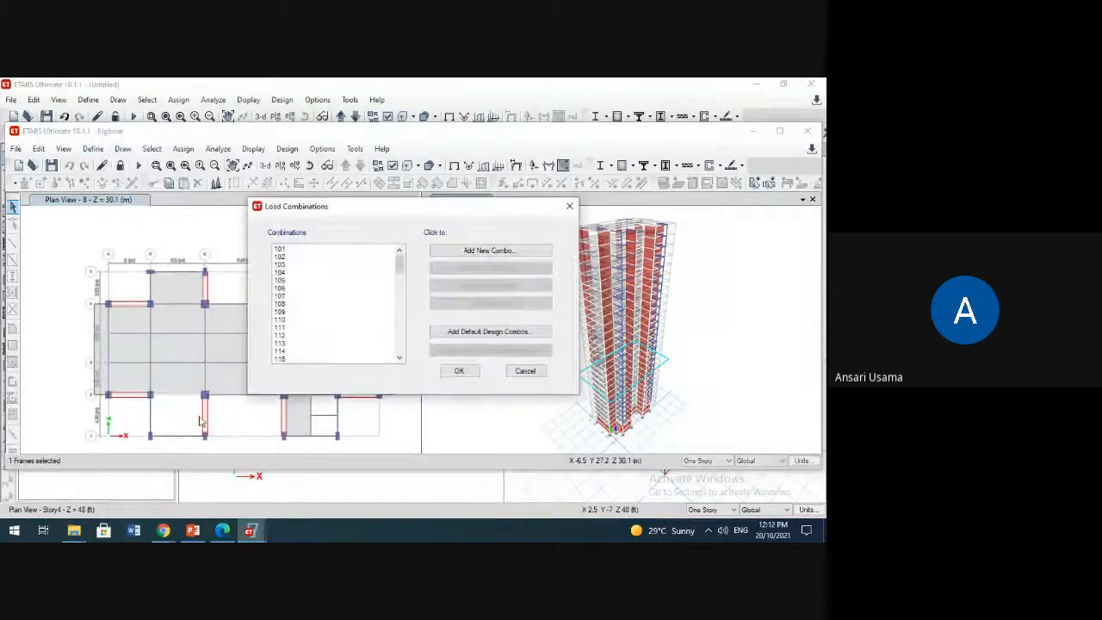
scroll(341, 312, "down", 20)
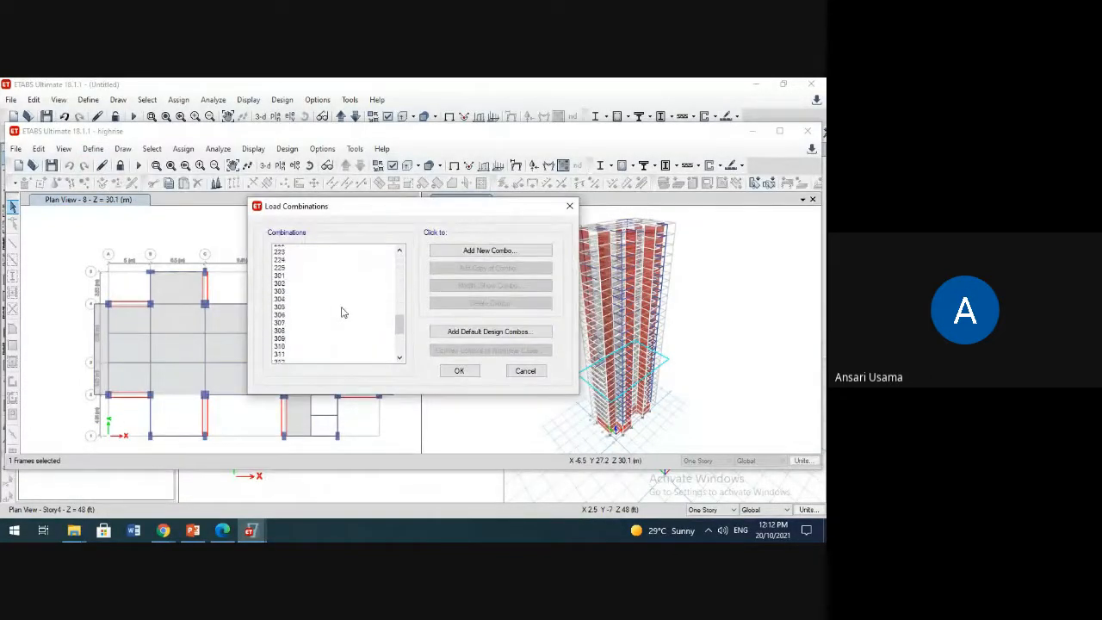
scroll(341, 312, "up", 20)
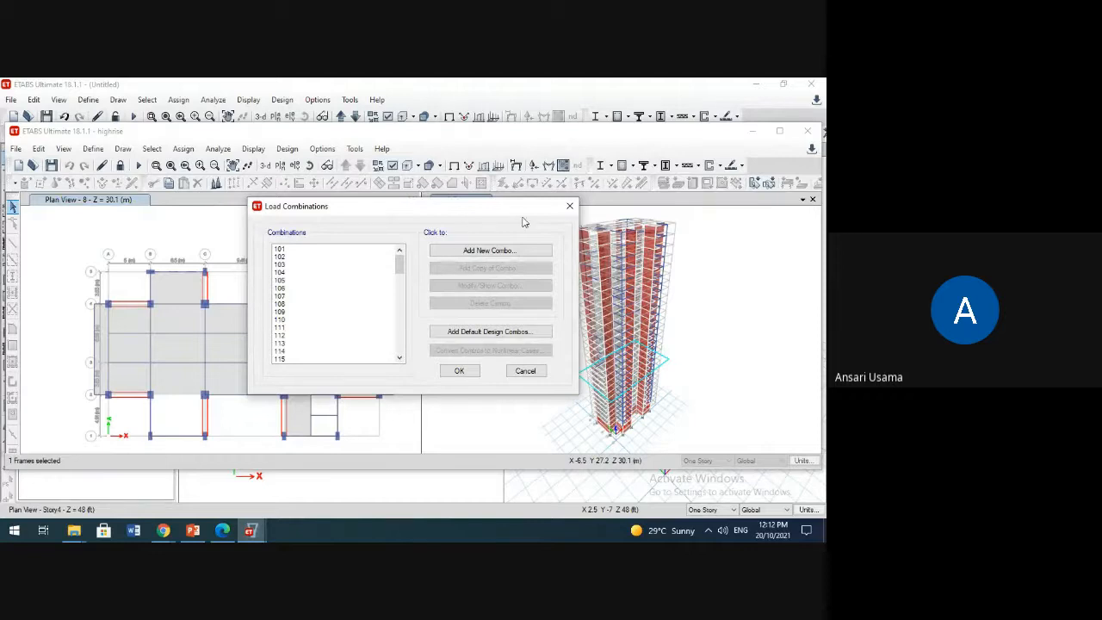
left_click(570, 206)
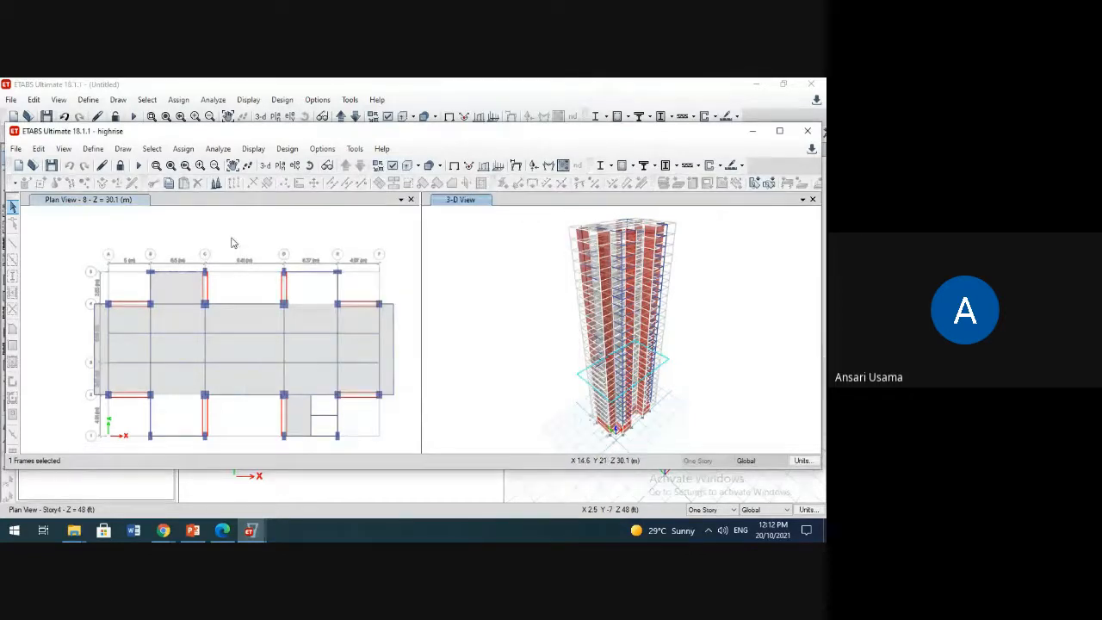
Step: Minimize the untitled model's window, maximize the highrise model's window, and bring the untitled model back to the front
left_click(757, 84)
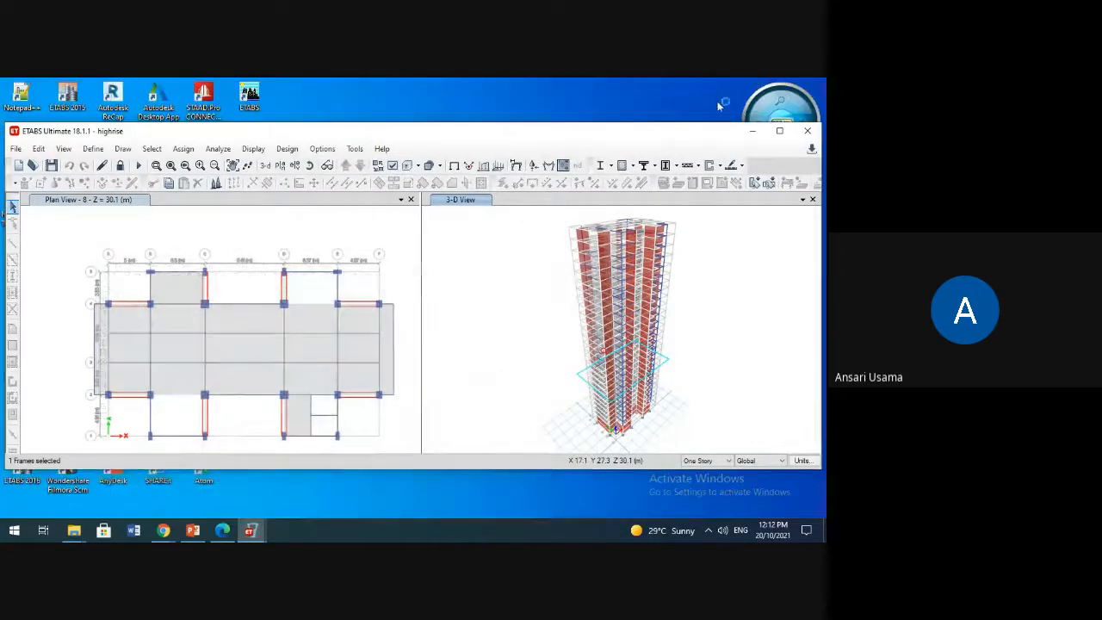
left_click(780, 131)
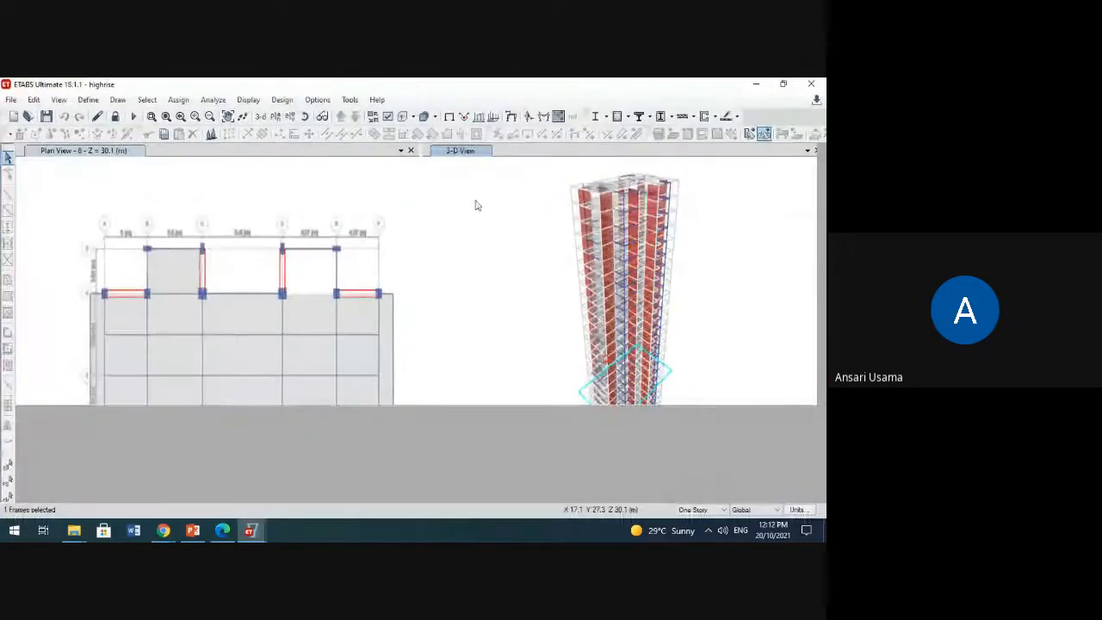
mouse_move(257, 533)
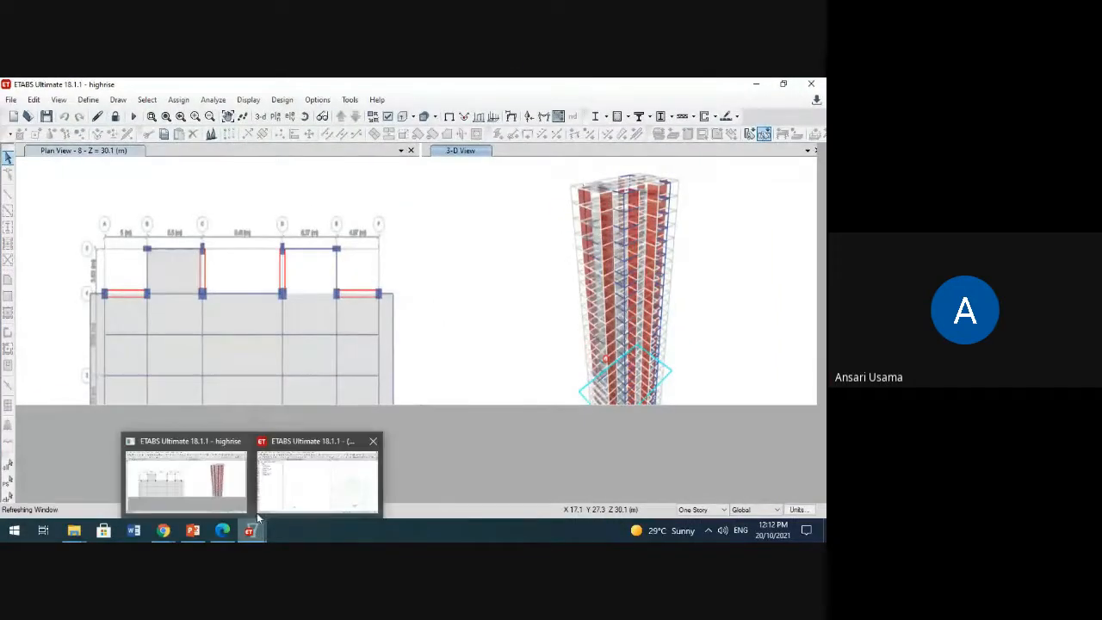
left_click(296, 448)
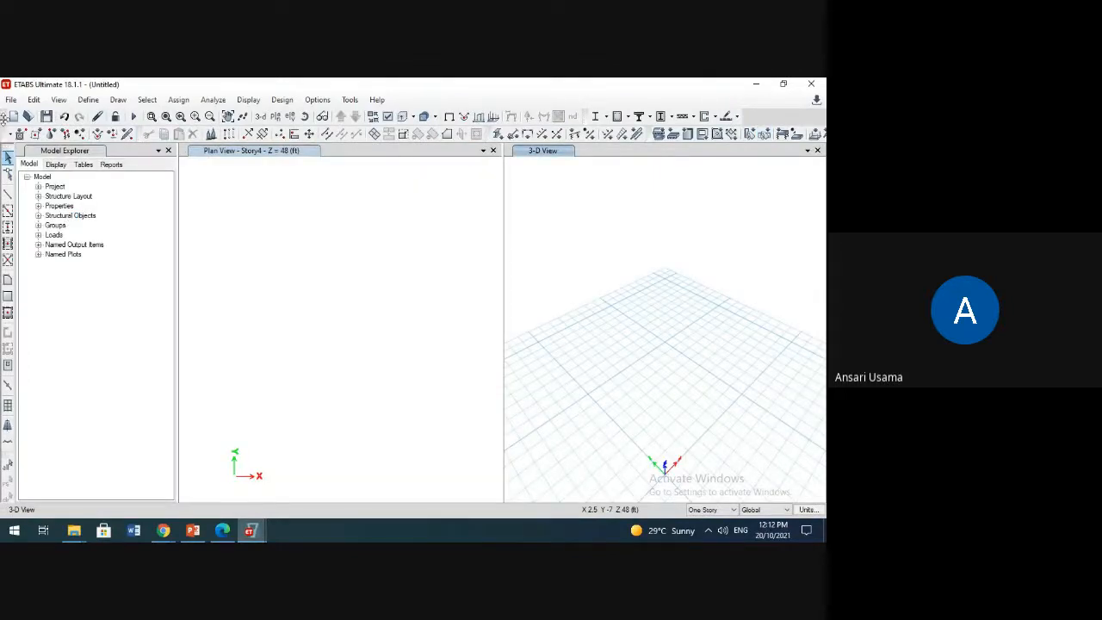
Step: Start a new model from the untitled one without saving its current changes
left_click(13, 100)
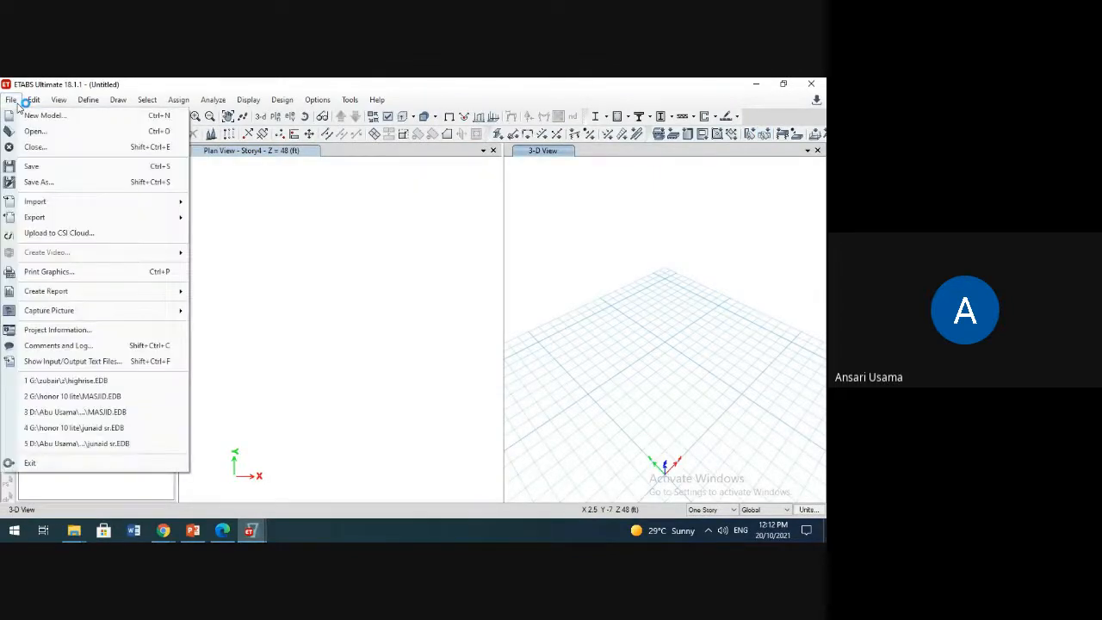
left_click(45, 115)
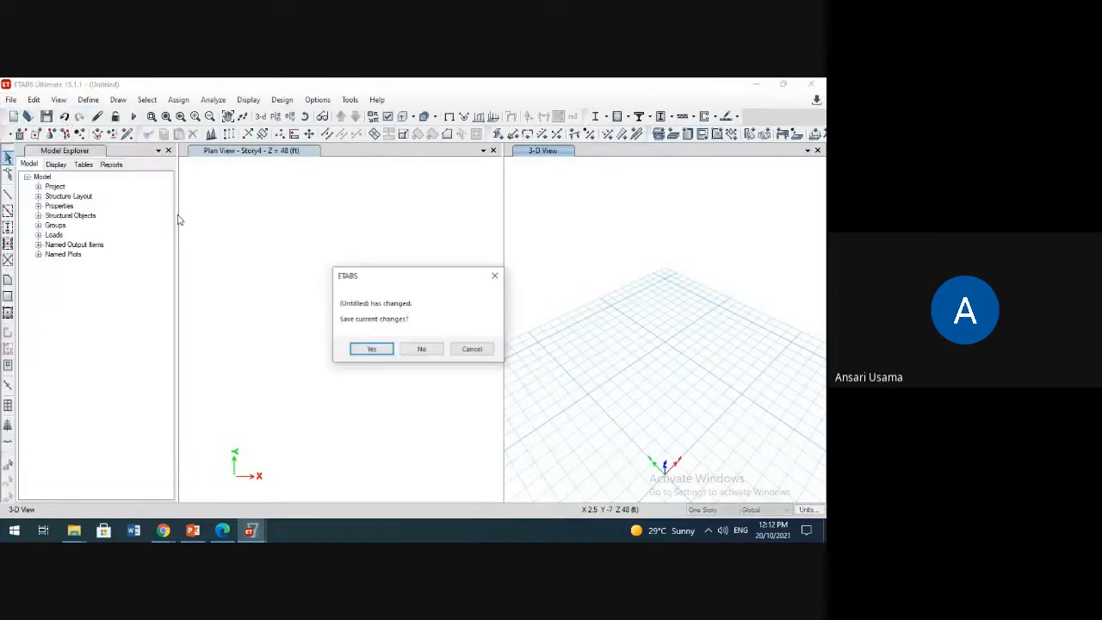
left_click(421, 349)
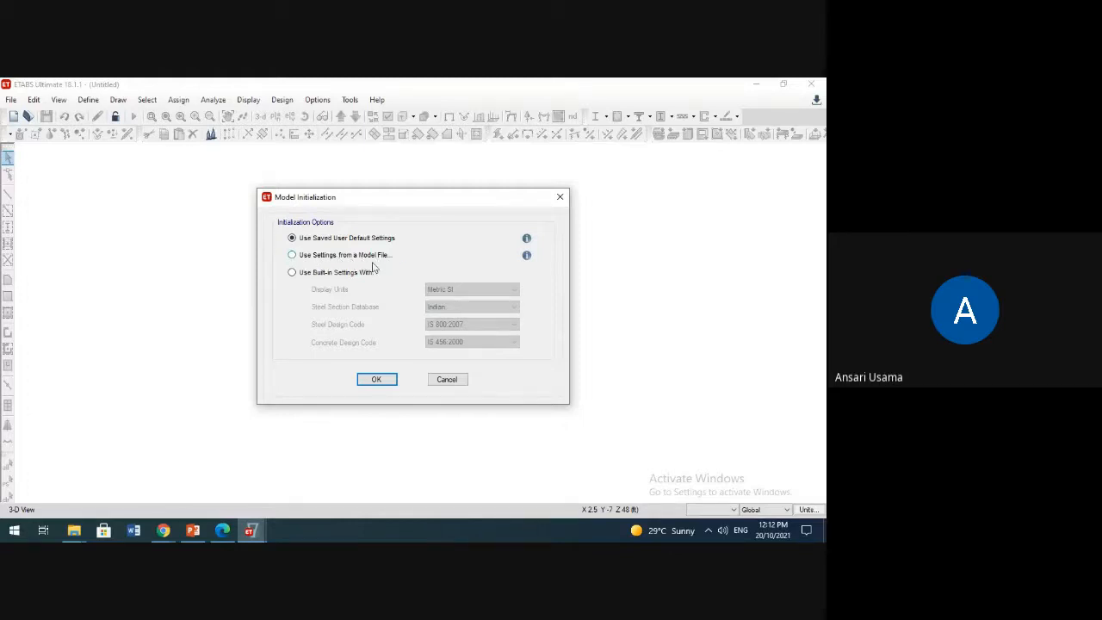
Step: Look through the model files available as a source of initialization settings, and leave without choosing one
left_click(293, 256)
left_click(291, 255)
left_click(296, 239)
left_click(376, 380)
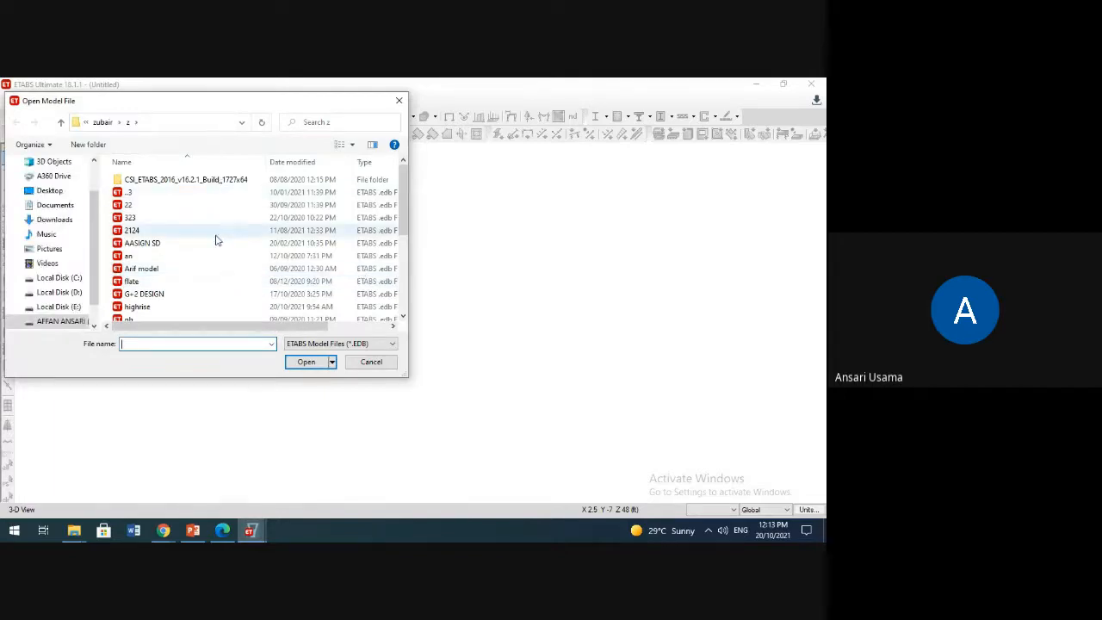
scroll(197, 266, "down", 3)
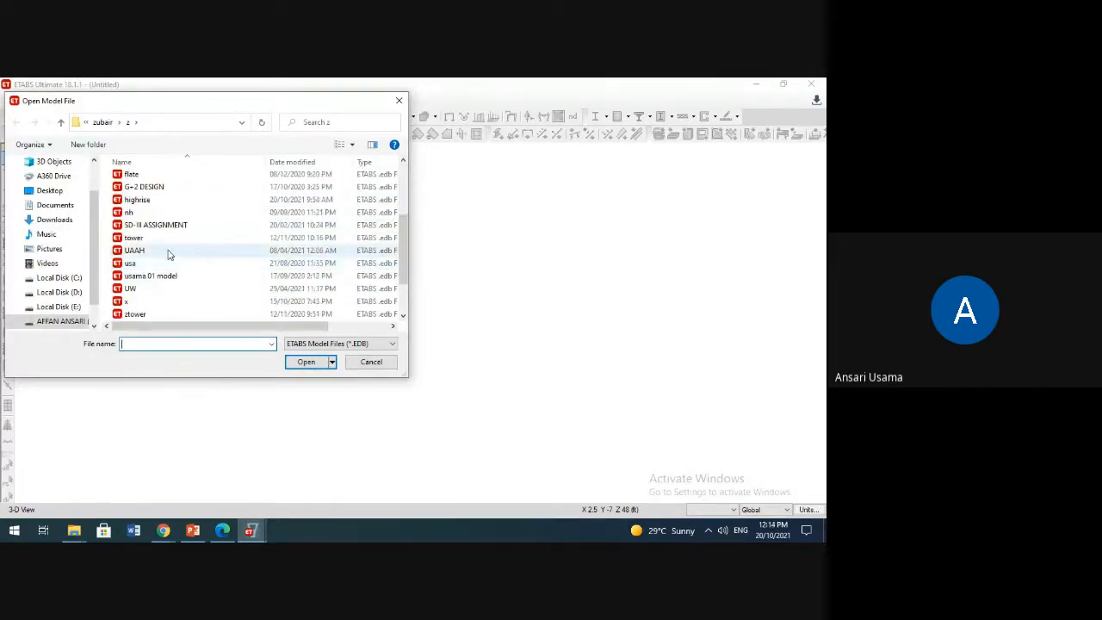
scroll(159, 236, "up", 3)
scroll(150, 219, "down", 4)
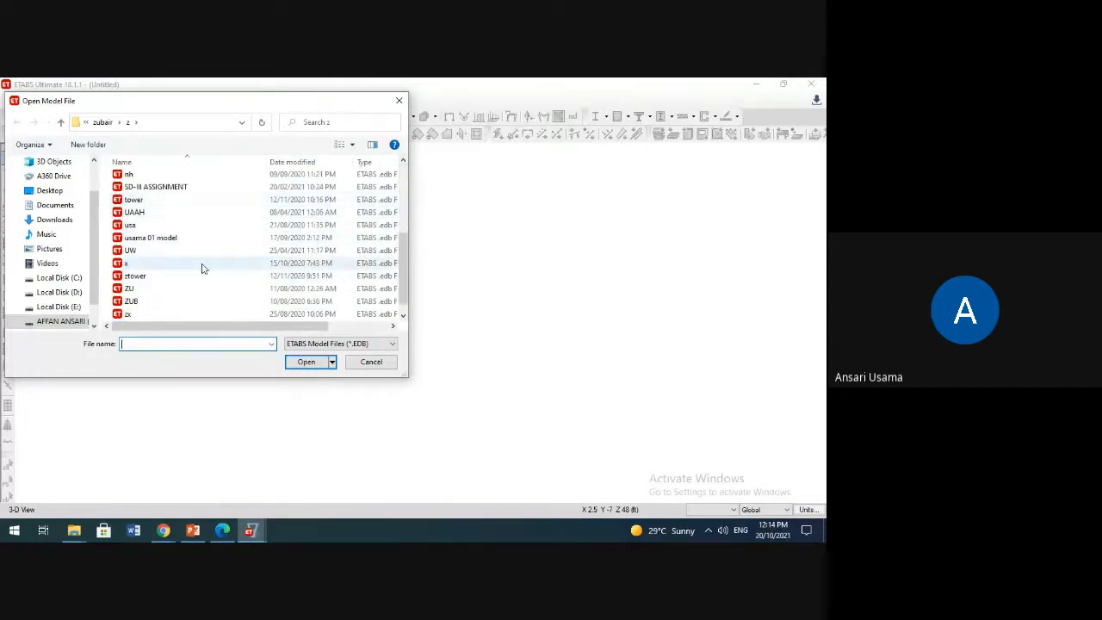
left_click(370, 362)
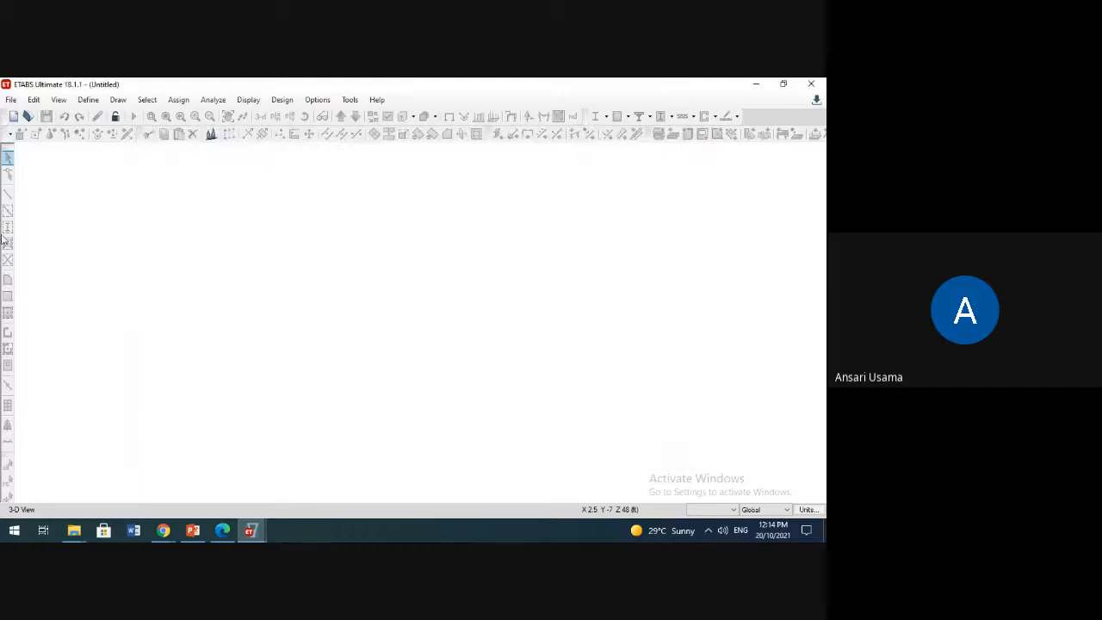
Step: Start a new model again and choose built-in settings as its initialization option
left_click(12, 99)
left_click(45, 115)
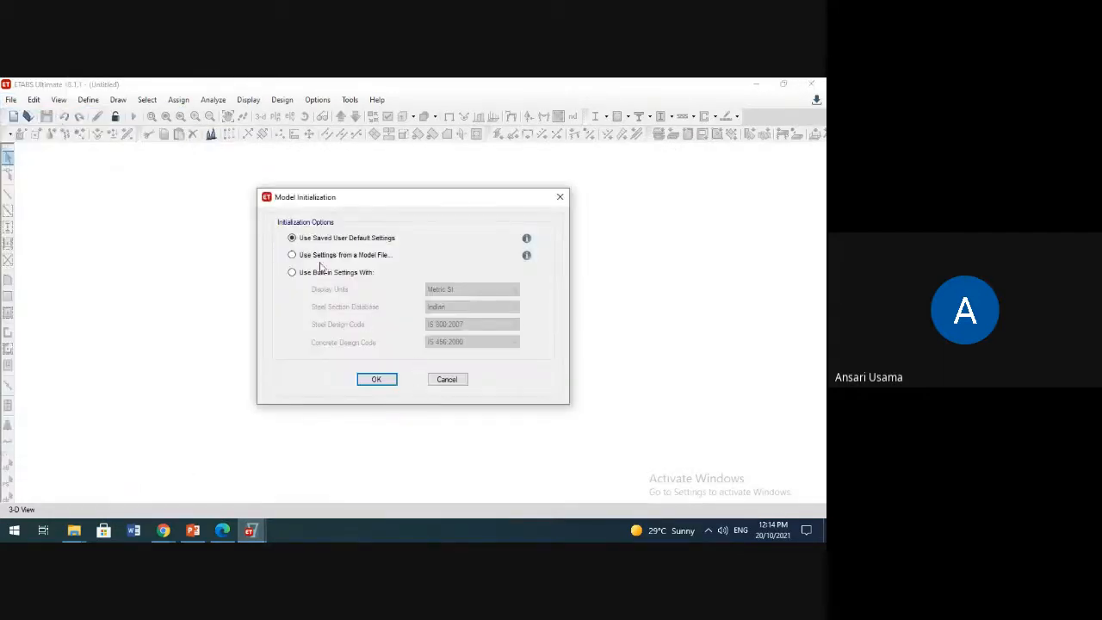
left_click(292, 255)
left_click(297, 258)
left_click(297, 260)
left_click(377, 380)
left_click(303, 274)
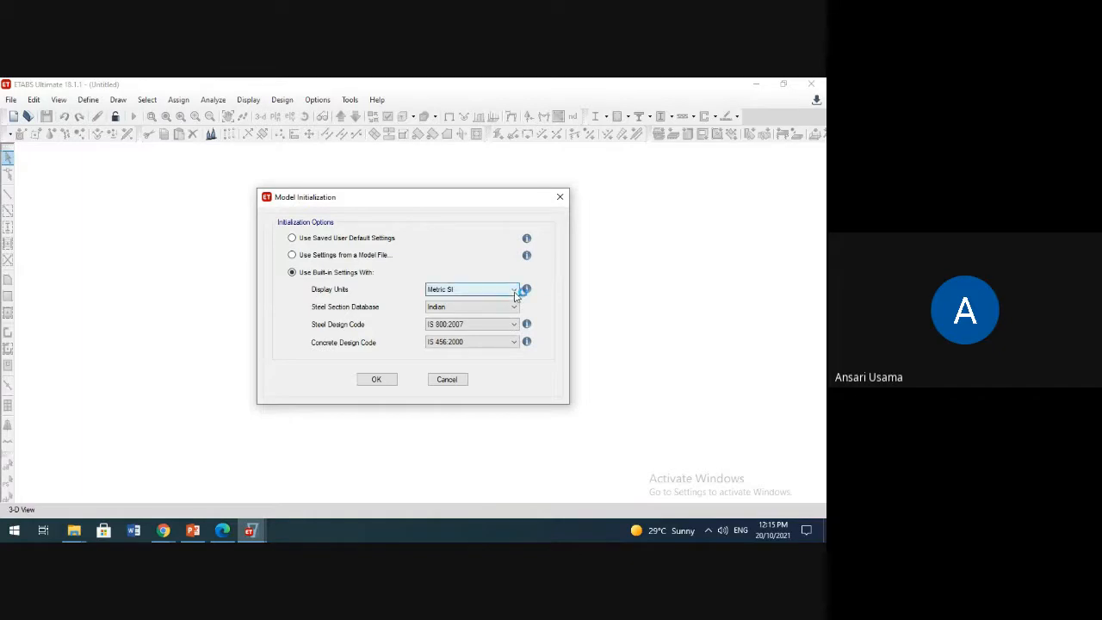
Step: Switch the display units to U.S. Customary and return them to Metric SI
left_click(514, 290)
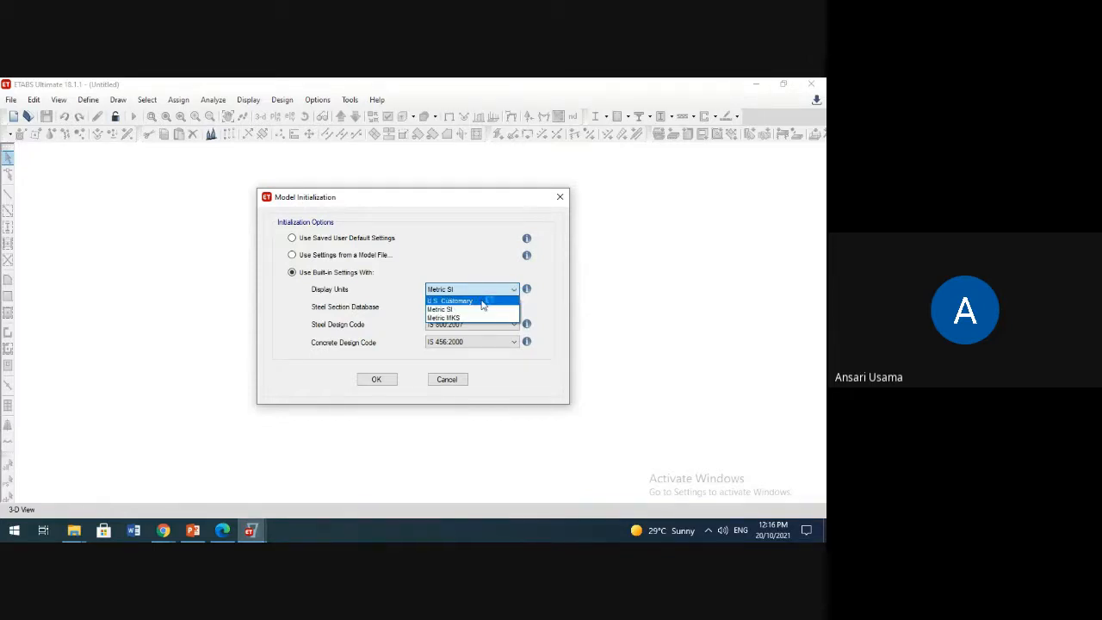
left_click(483, 301)
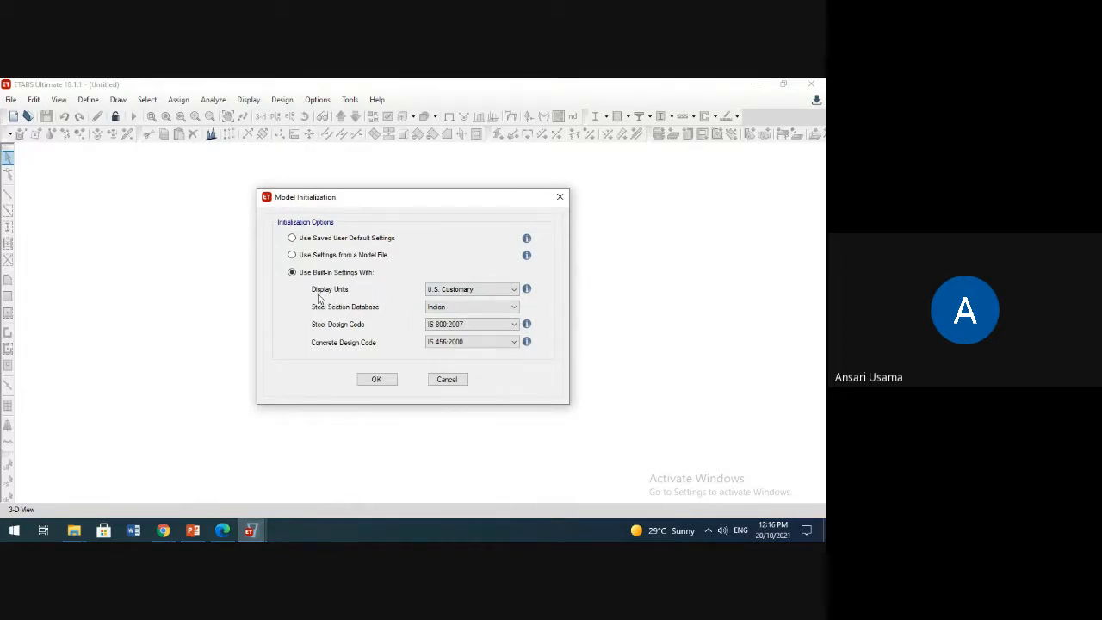
left_click(463, 290)
left_click(463, 290)
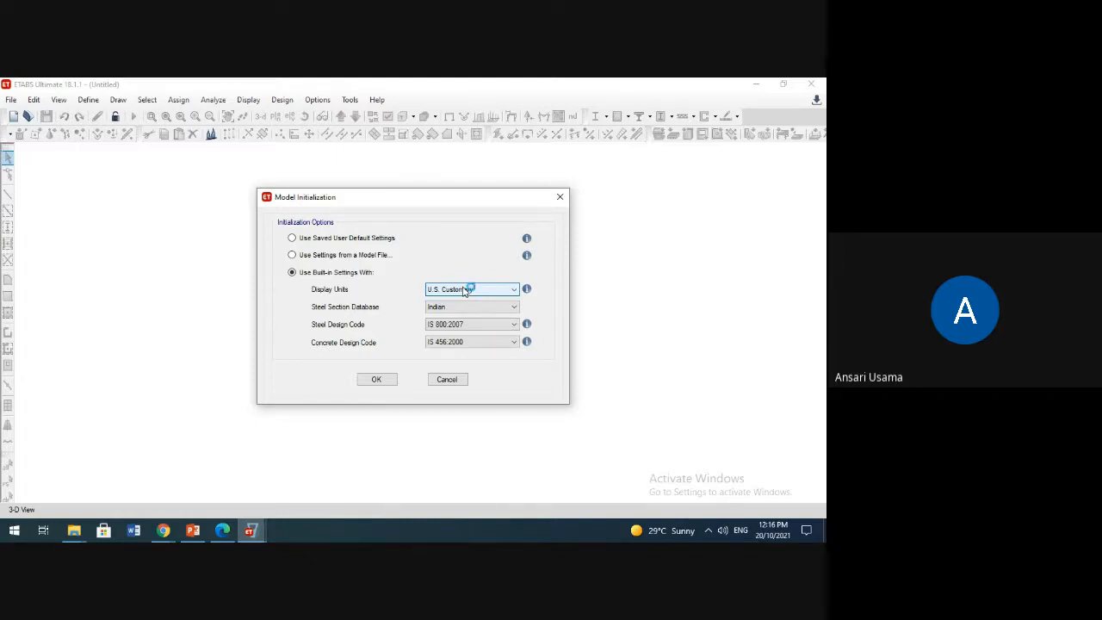
left_click(463, 291)
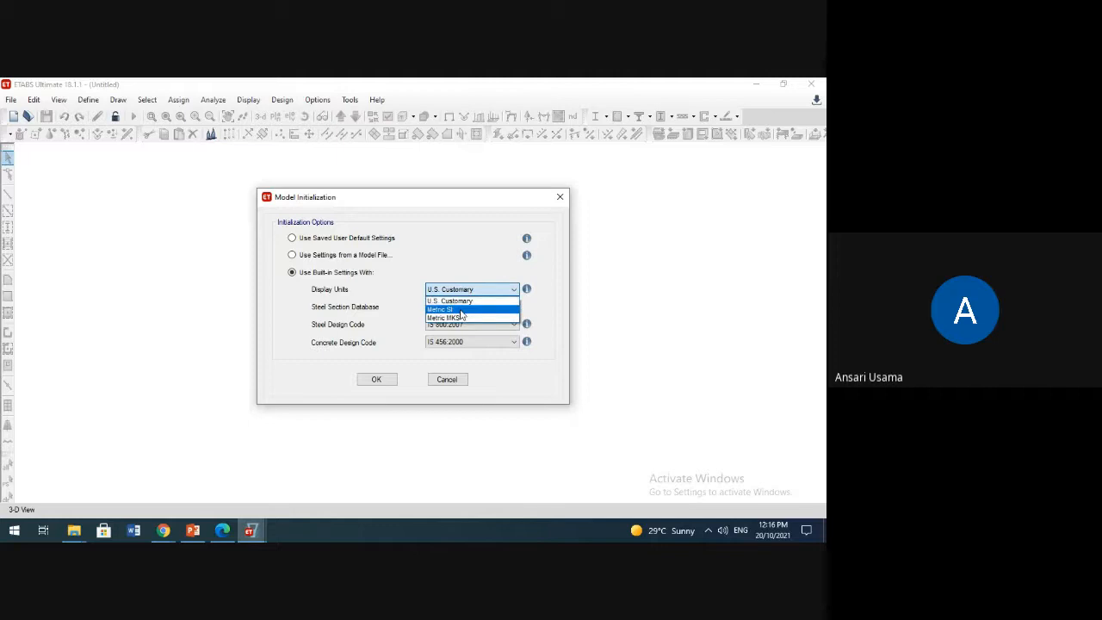
left_click(461, 309)
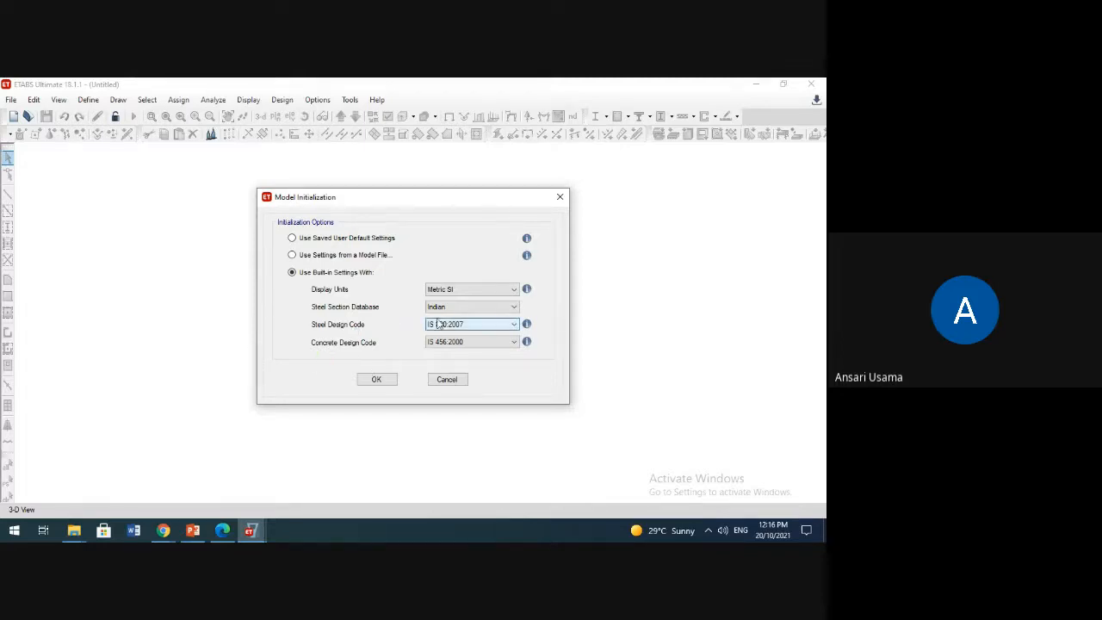
Step: Review the available steel section databases and select Indian
left_click(514, 310)
left_click(514, 310)
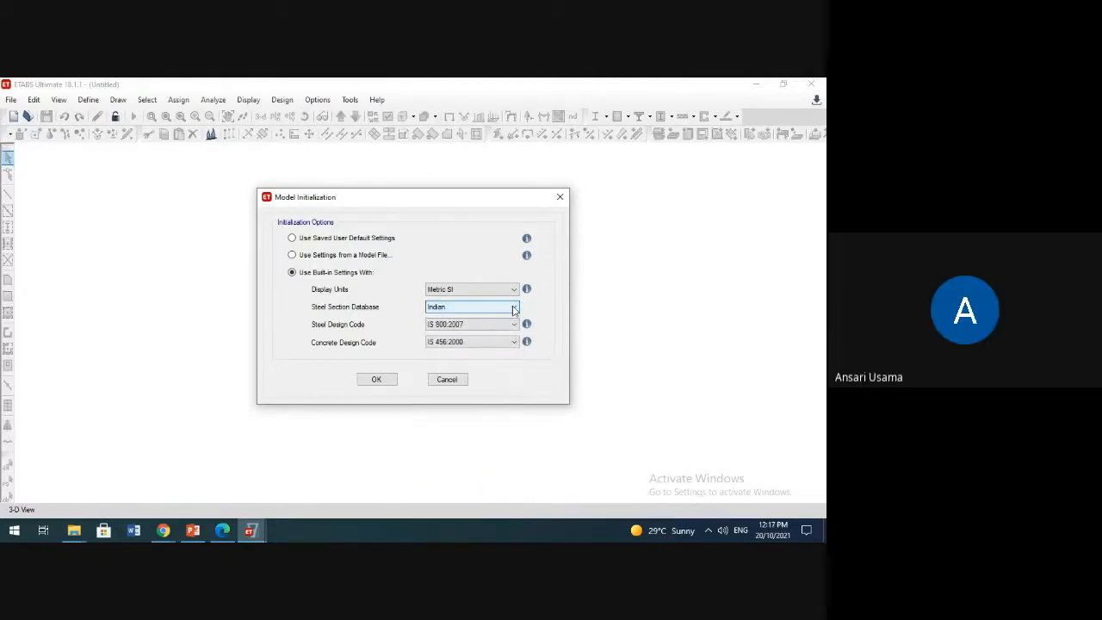
left_click(514, 310)
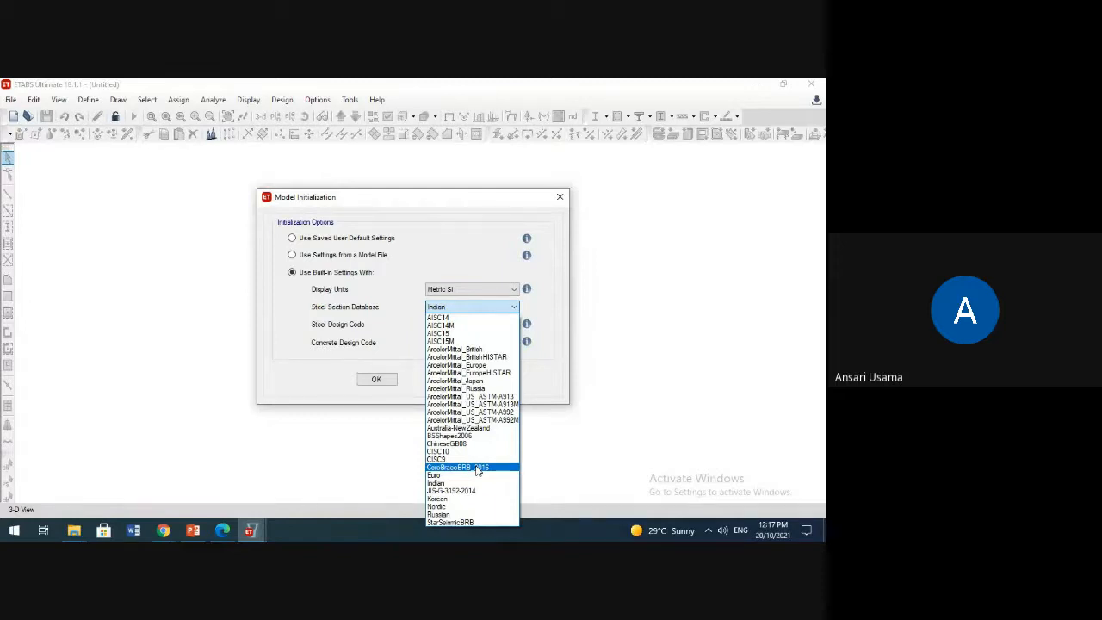
left_click(514, 306)
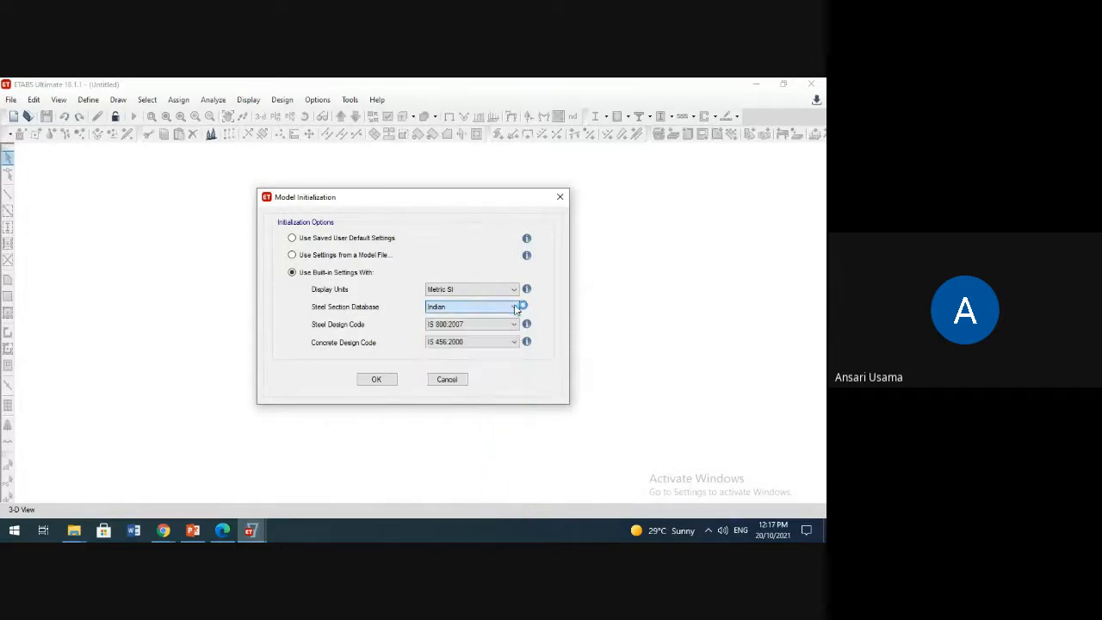
left_click(514, 307)
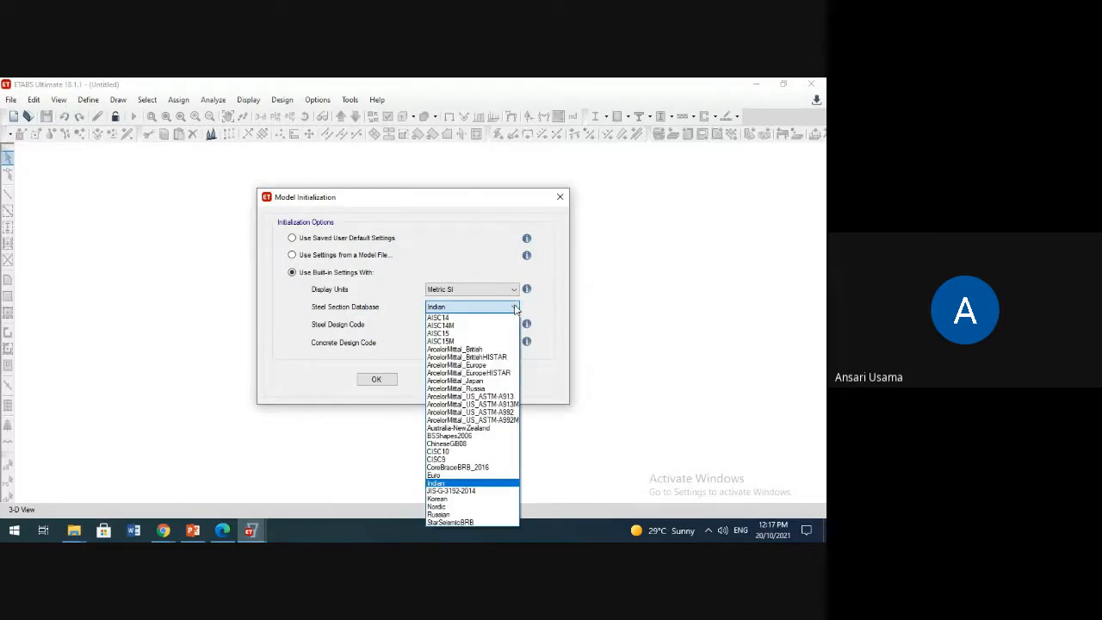
left_click(514, 306)
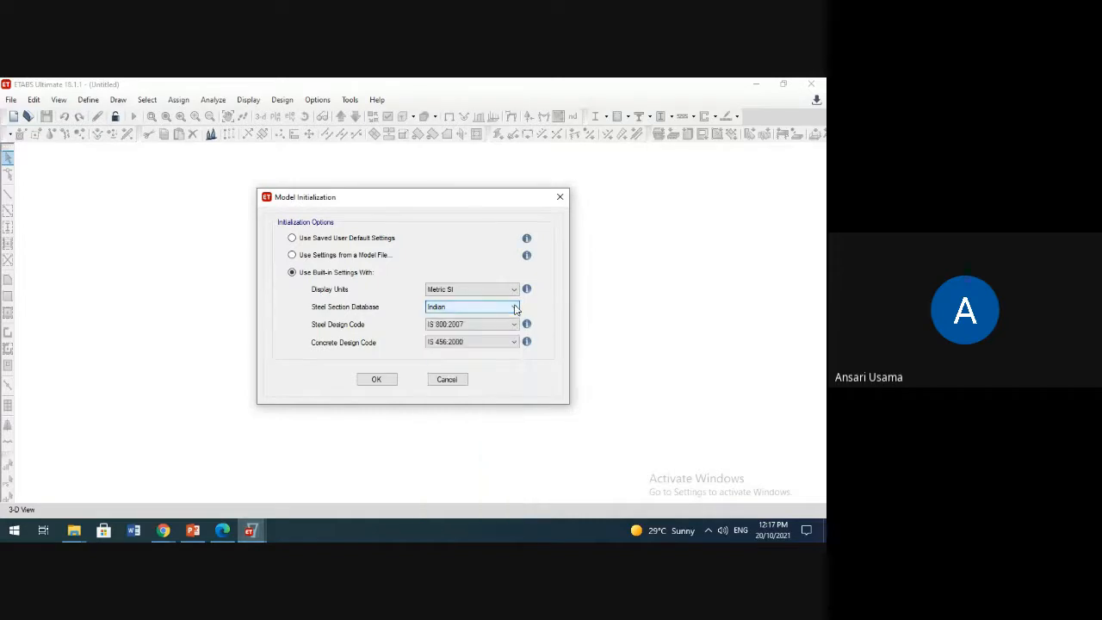
left_click(514, 306)
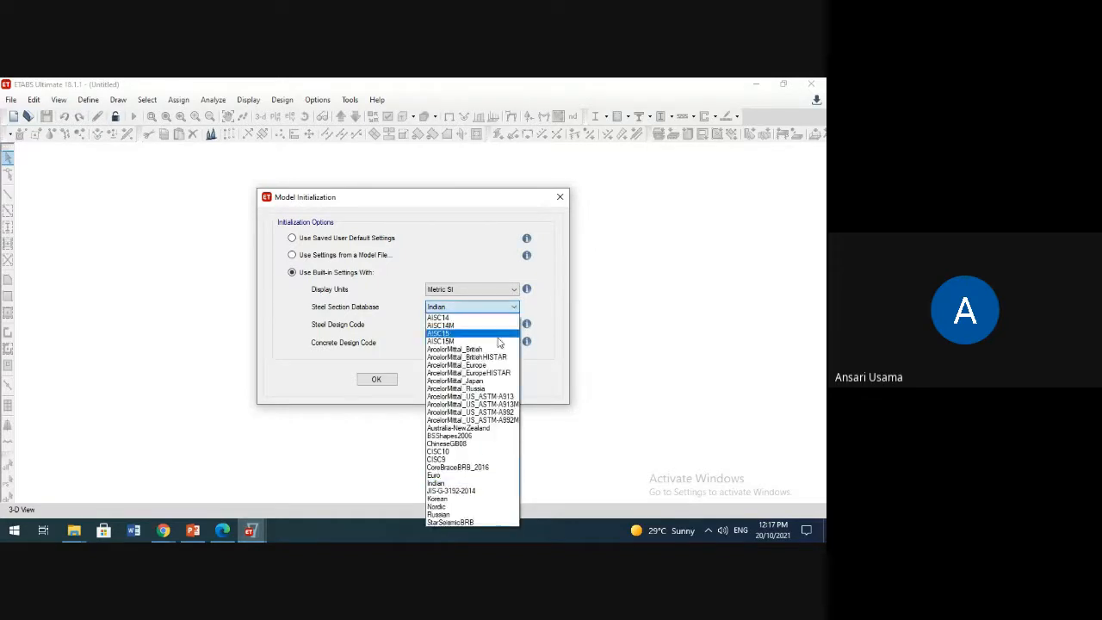
left_click(447, 483)
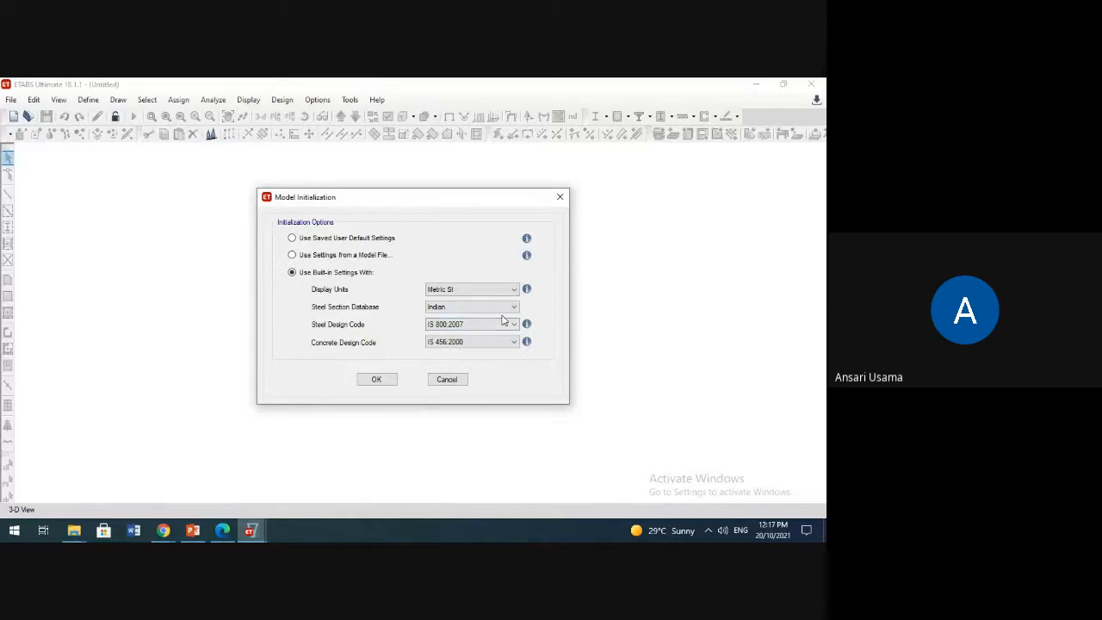
Step: Review the available steel design codes and select IS 800:2007
mouse_move(528, 324)
left_click(514, 325)
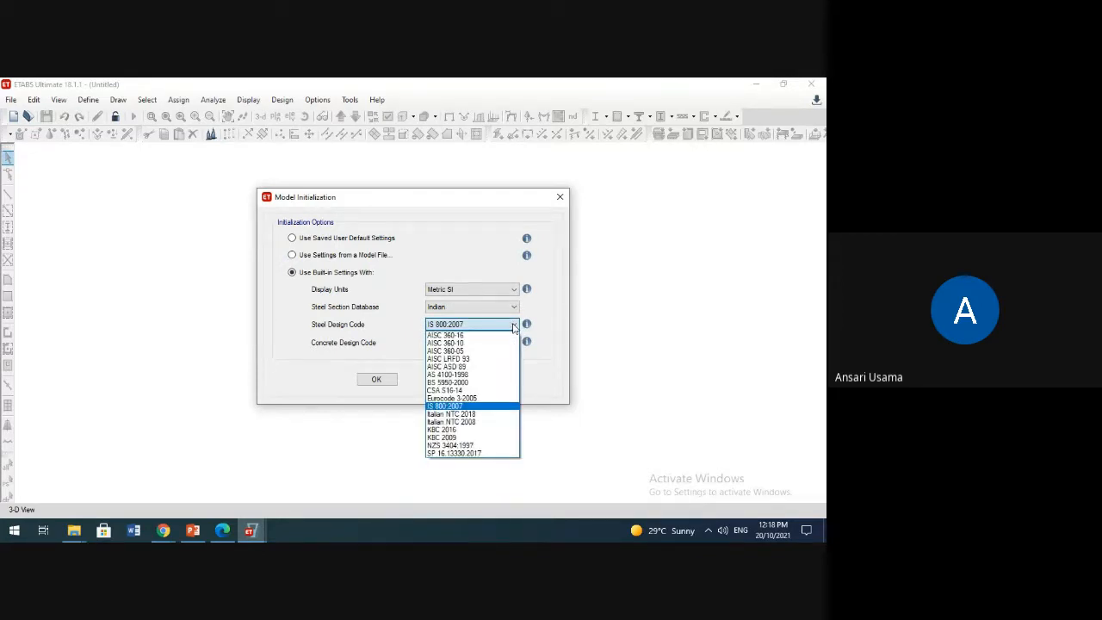
left_click(514, 326)
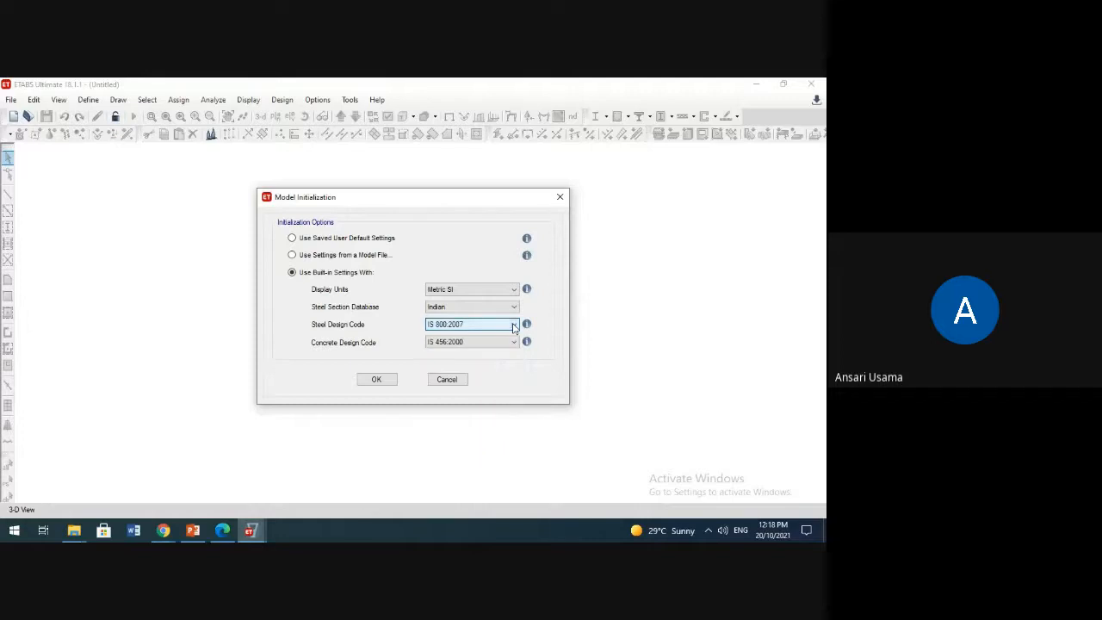
left_click(514, 310)
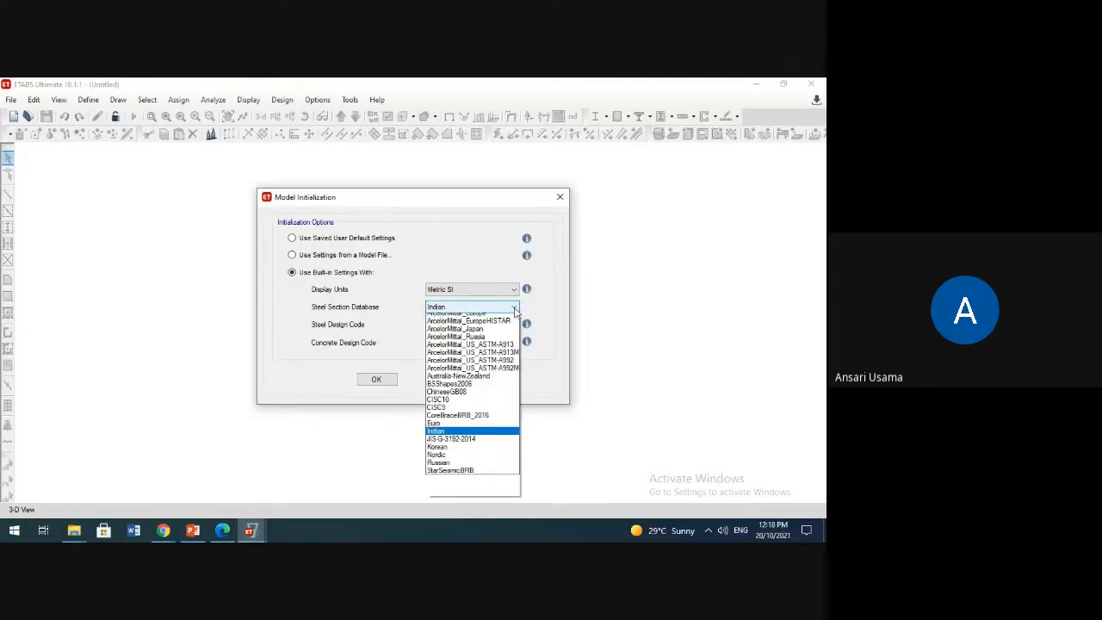
left_click(516, 311)
left_click(515, 325)
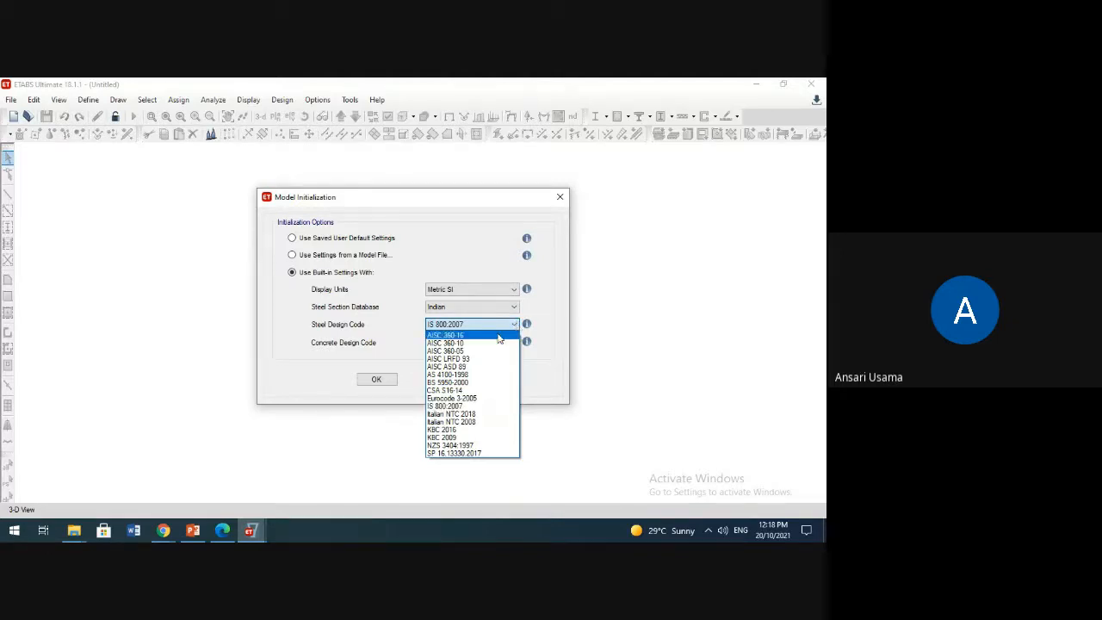
left_click(472, 406)
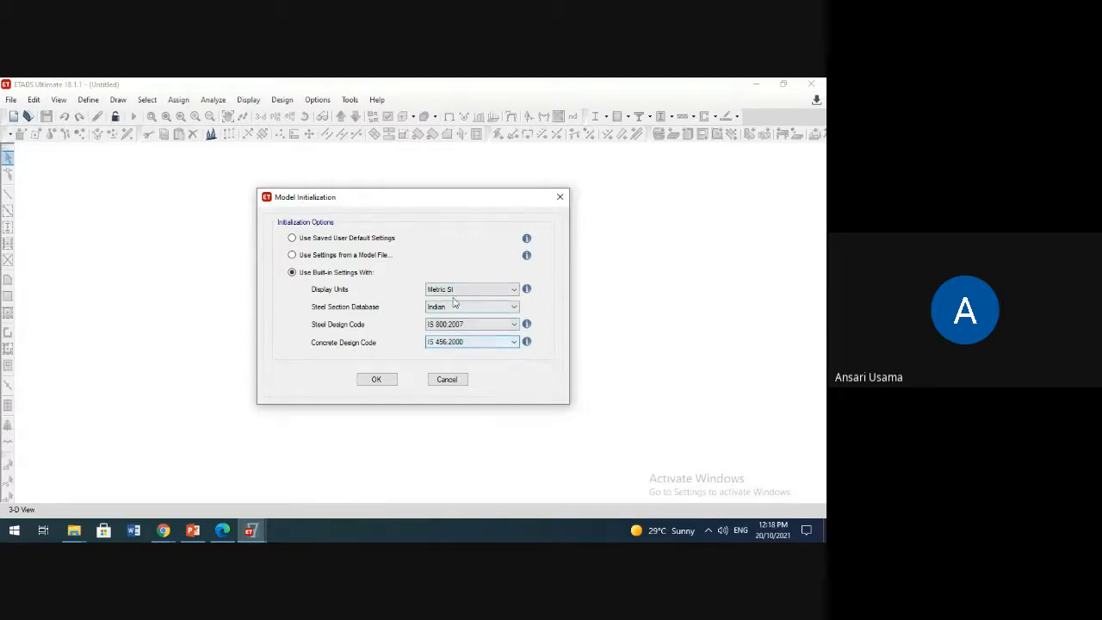
Step: Review the concrete design codes, keep IS 456:2000, and accept the built-in initialization settings
left_click(514, 343)
left_click(514, 343)
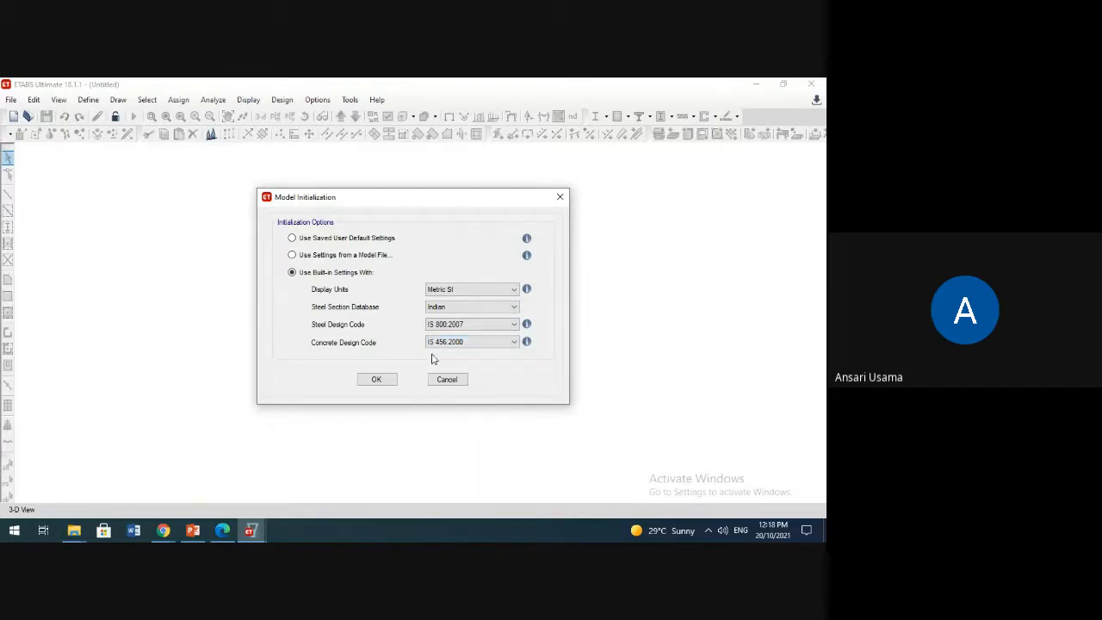
left_click(510, 347)
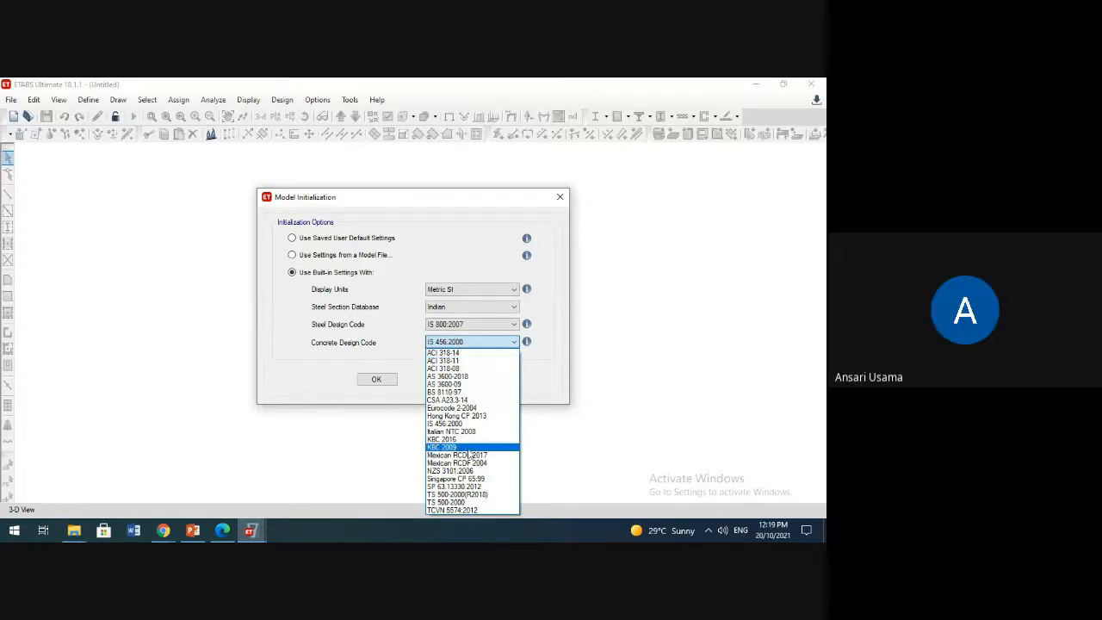
left_click(326, 373)
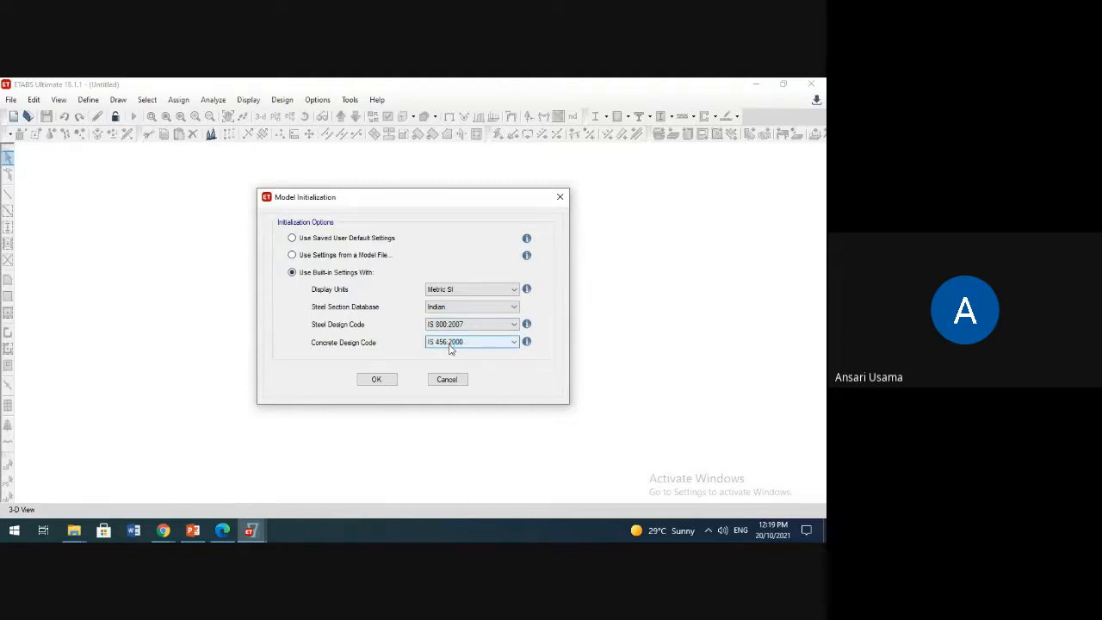
left_click(376, 382)
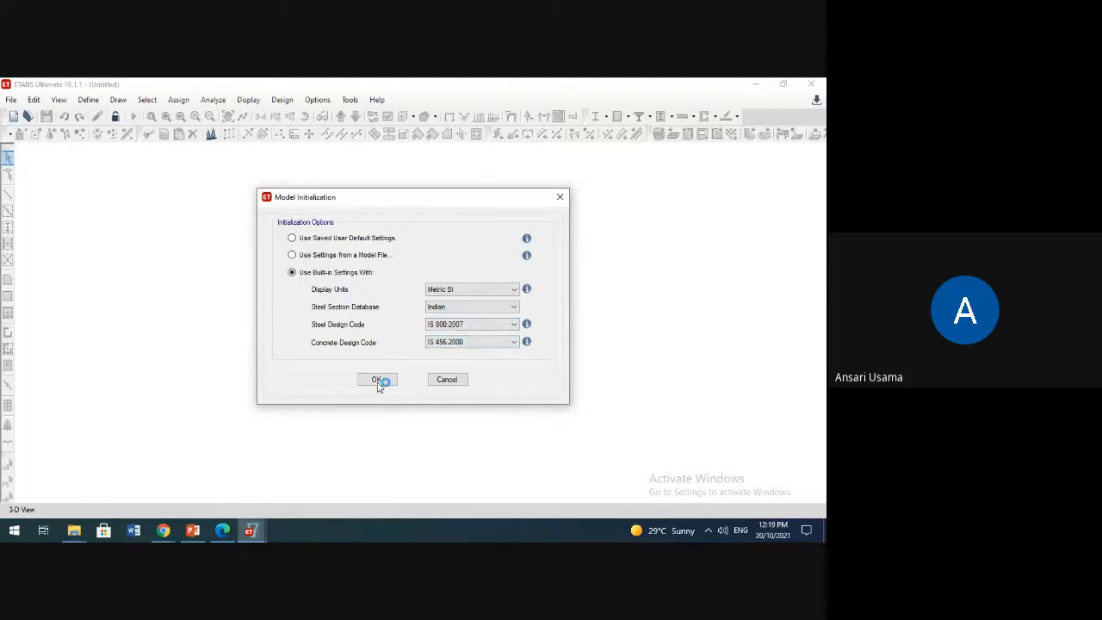
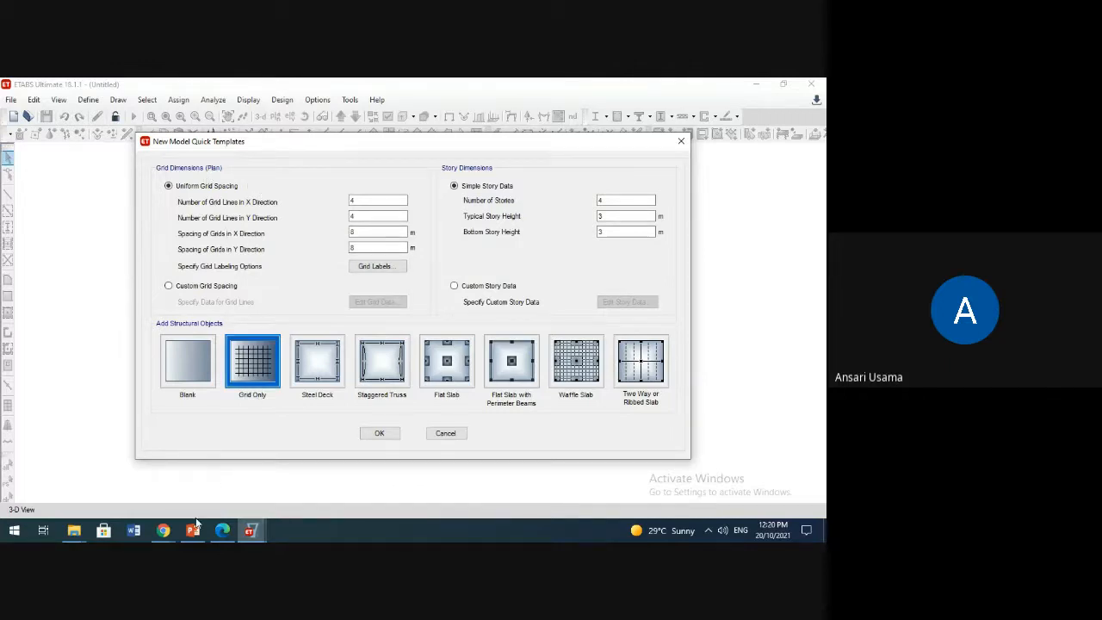
Step: Switch to the blank PDF in Microsoft Edge and draw four roughly parallel horizontal grid lines on the page
mouse_move(222, 531)
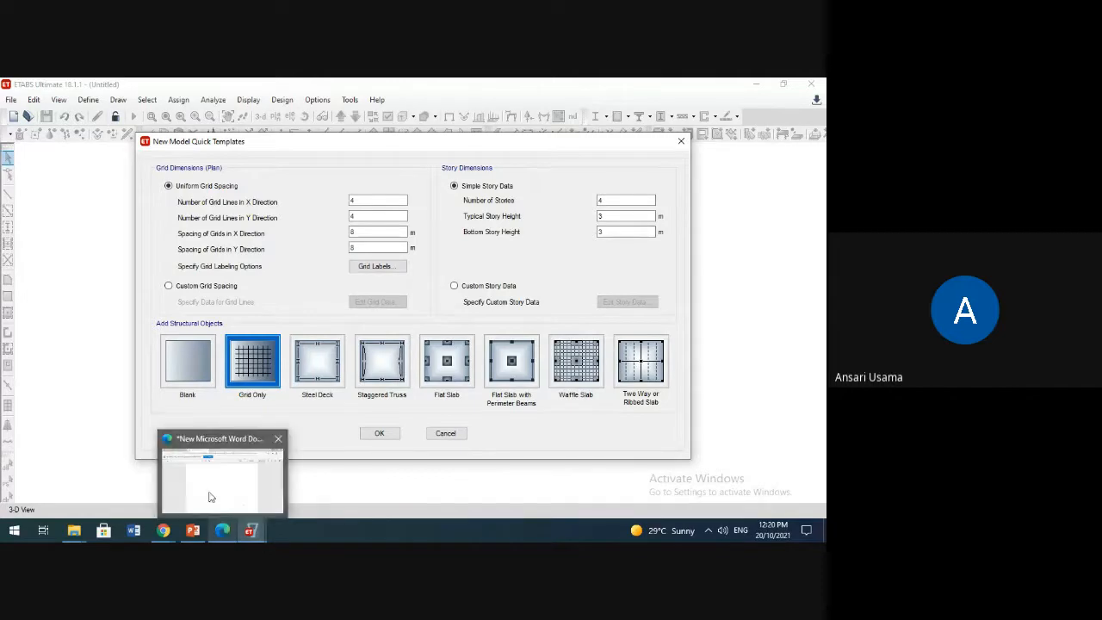
mouse_move(216, 444)
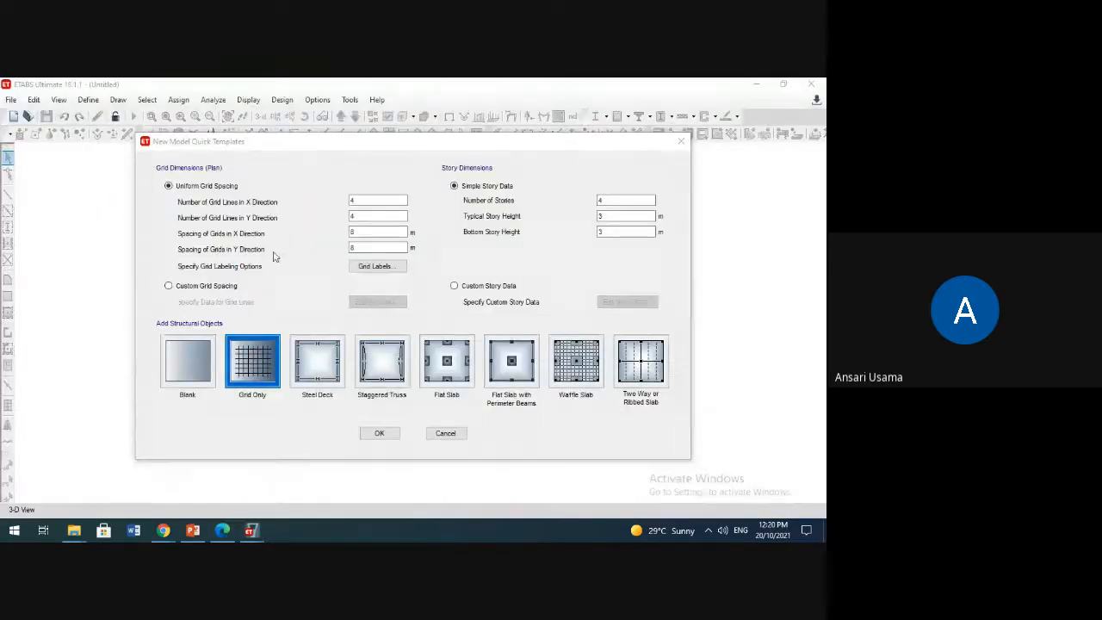
left_click(222, 531)
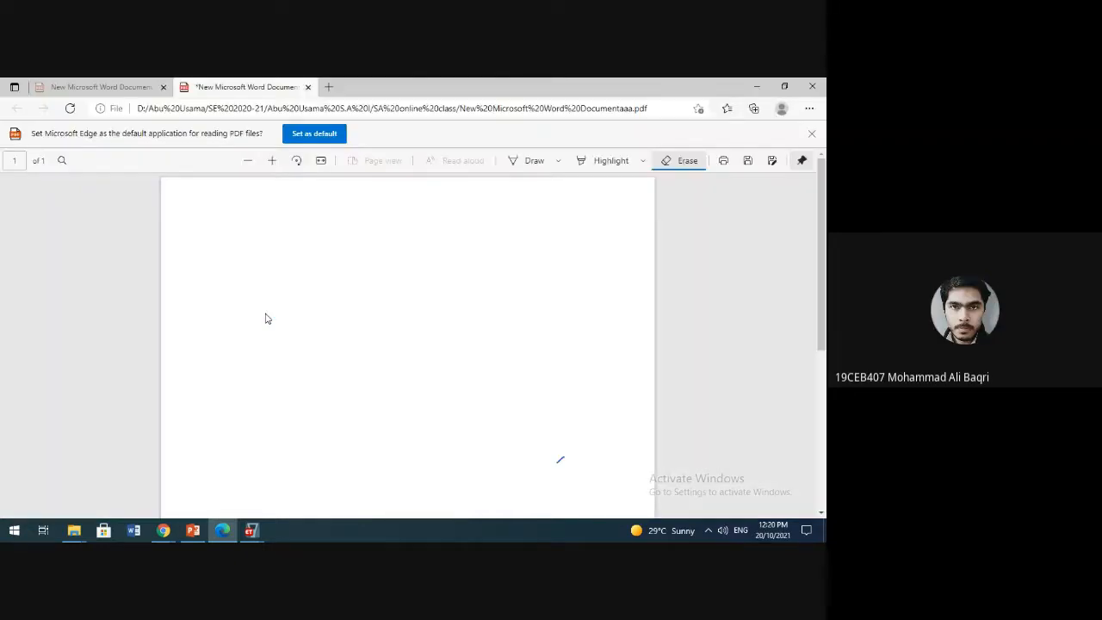
left_click(557, 164)
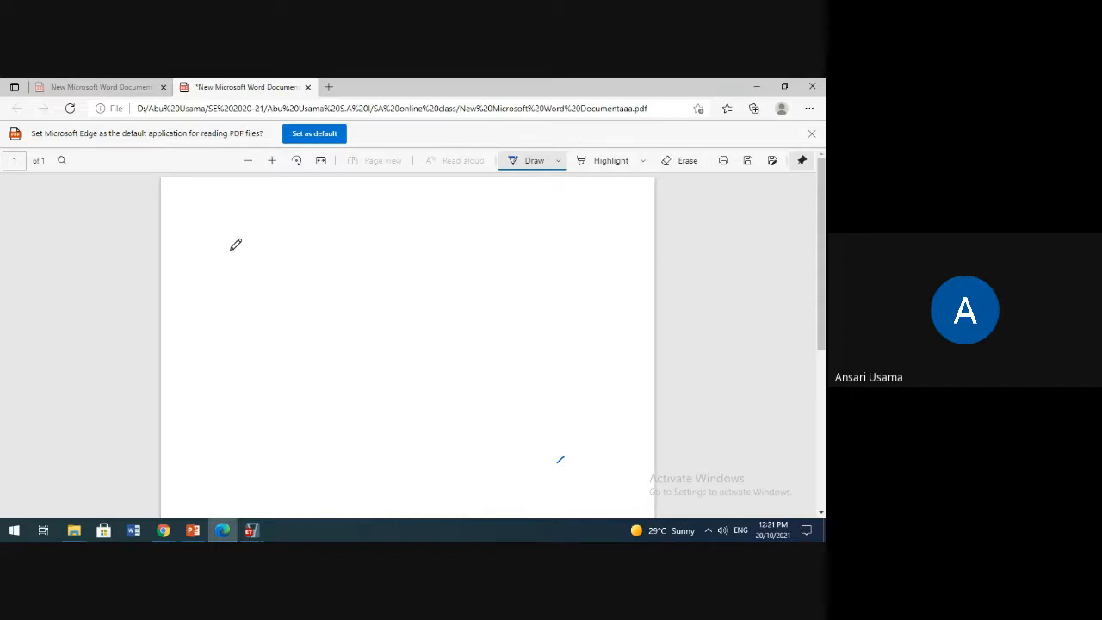
left_click_drag(231, 249, 536, 245)
left_click_drag(241, 312, 553, 313)
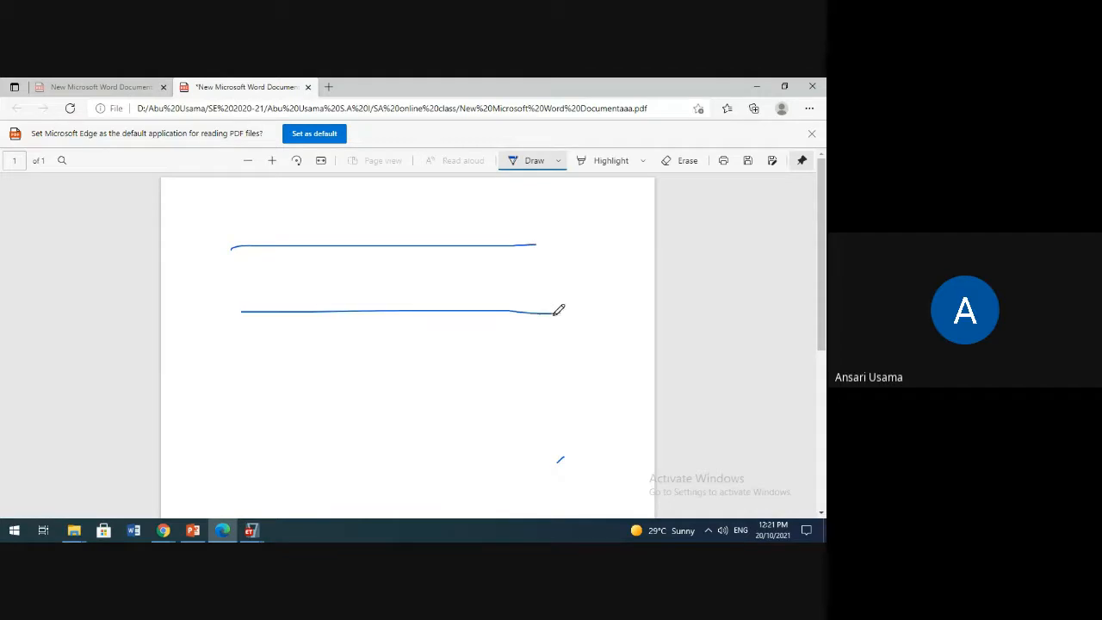
left_click_drag(251, 380, 617, 381)
left_click_drag(295, 442, 546, 457)
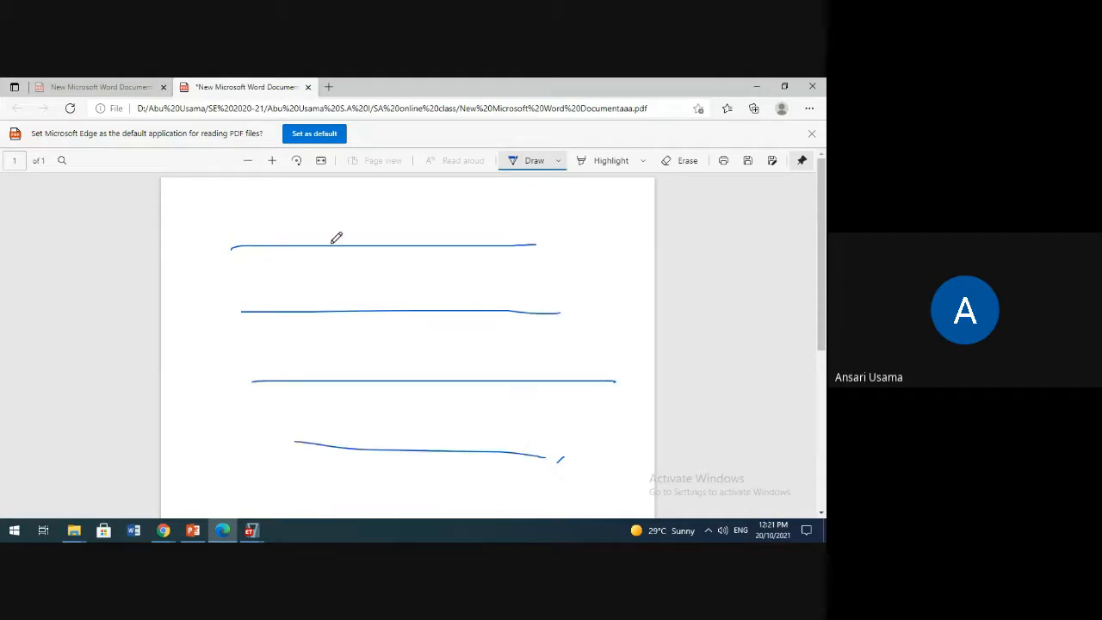
Step: Draw three vertical grid lines across the horizontal ones and extend the horizontal lines beyond the last vertical
left_click_drag(329, 231, 373, 517)
left_click_drag(419, 229, 465, 517)
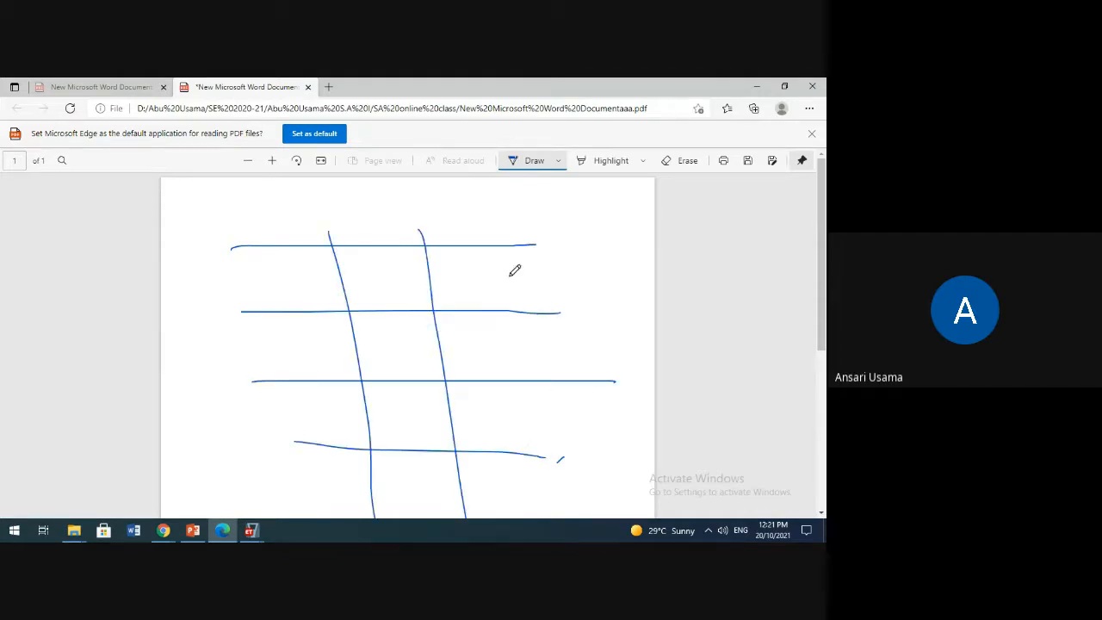
left_click_drag(512, 239, 558, 508)
left_click_drag(542, 458, 623, 462)
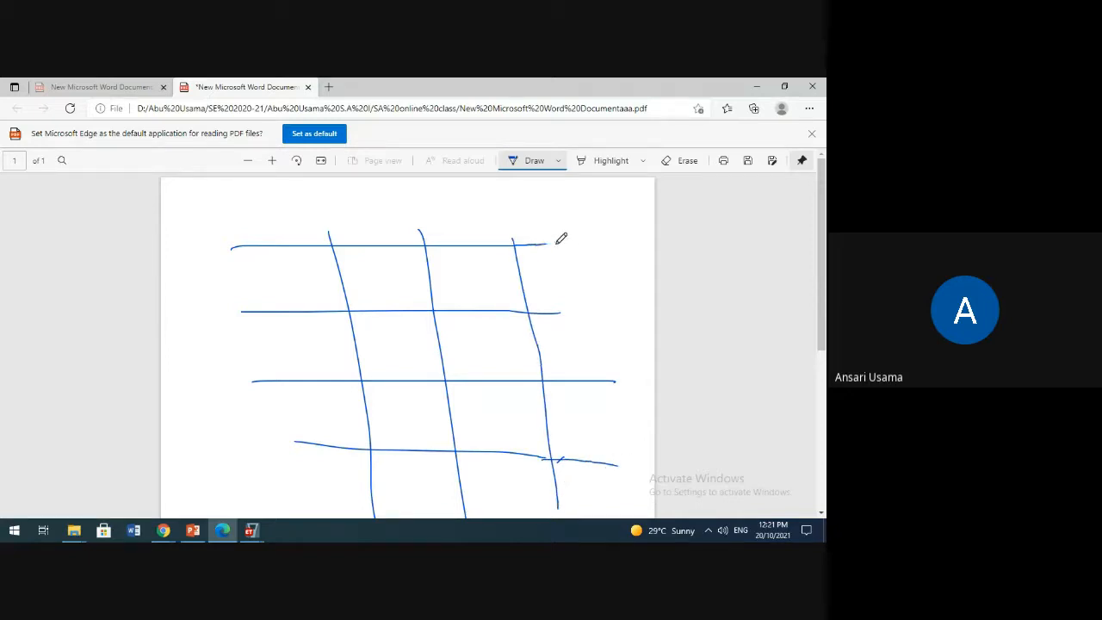
left_click_drag(529, 244, 596, 241)
left_click_drag(561, 314, 613, 312)
Step: Switch to the untitled ETABS model and show the grid dimensions in its New Model Quick Templates dialog
mouse_move(252, 534)
left_click(199, 446)
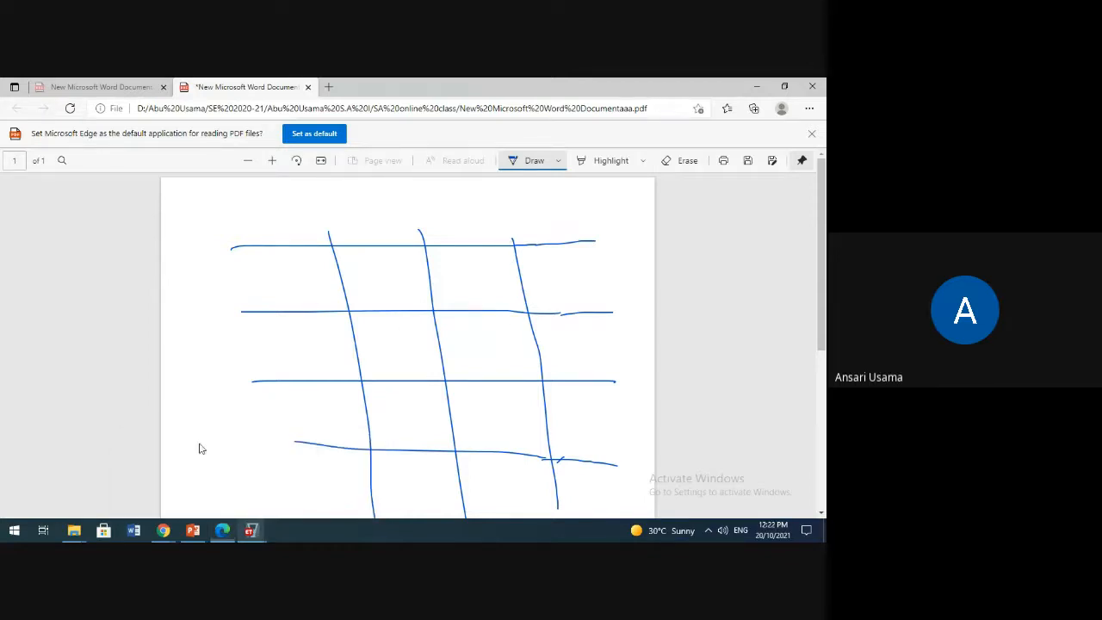
left_click(248, 539)
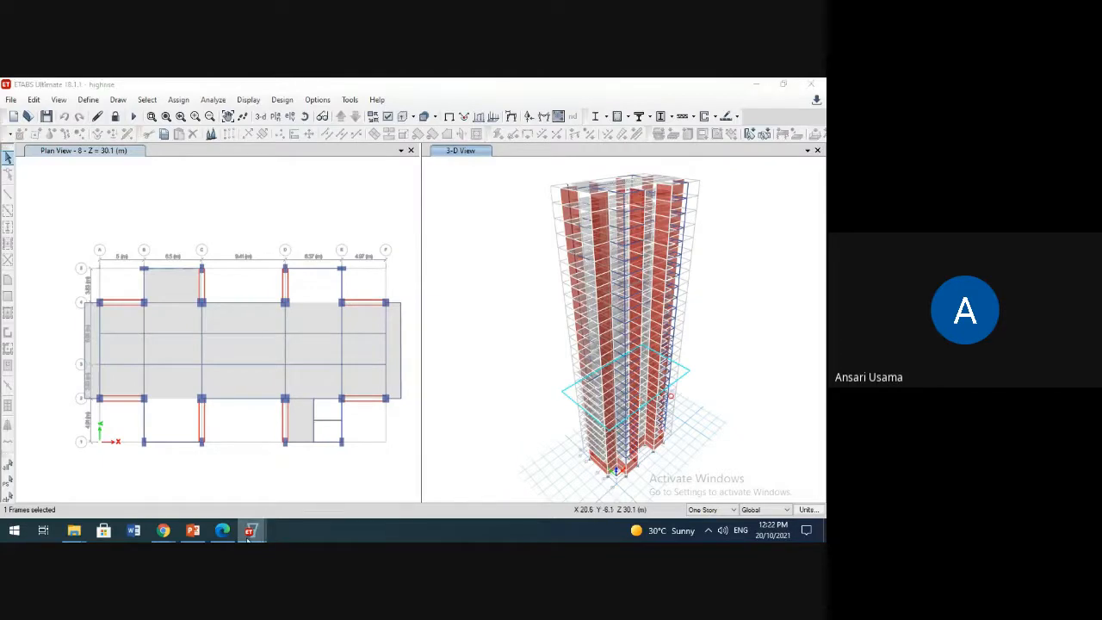
left_click(291, 453)
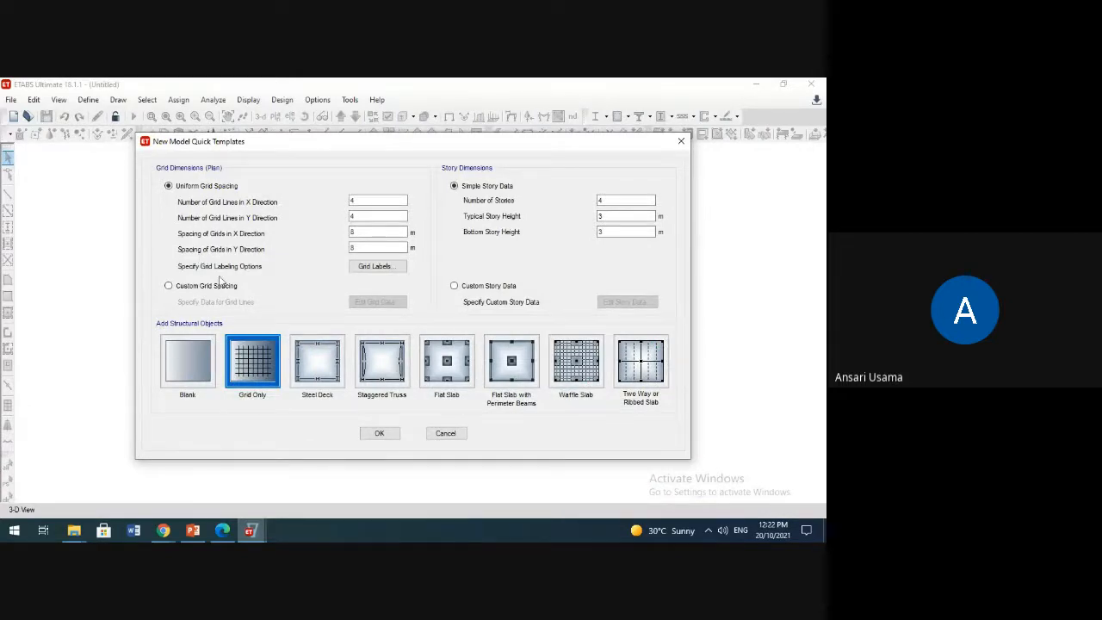
left_click_drag(294, 152, 343, 155)
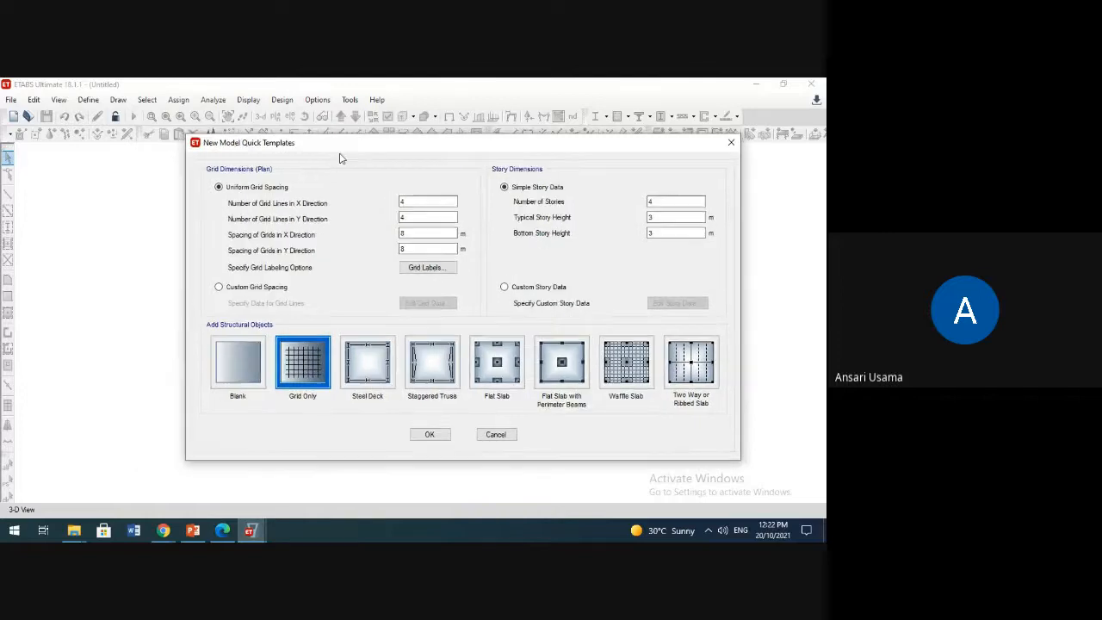
Step: Return to the PDF in Microsoft Edge and handwrite "1) OPM" and "2) Grid system" below the grid sketch
left_click(222, 530)
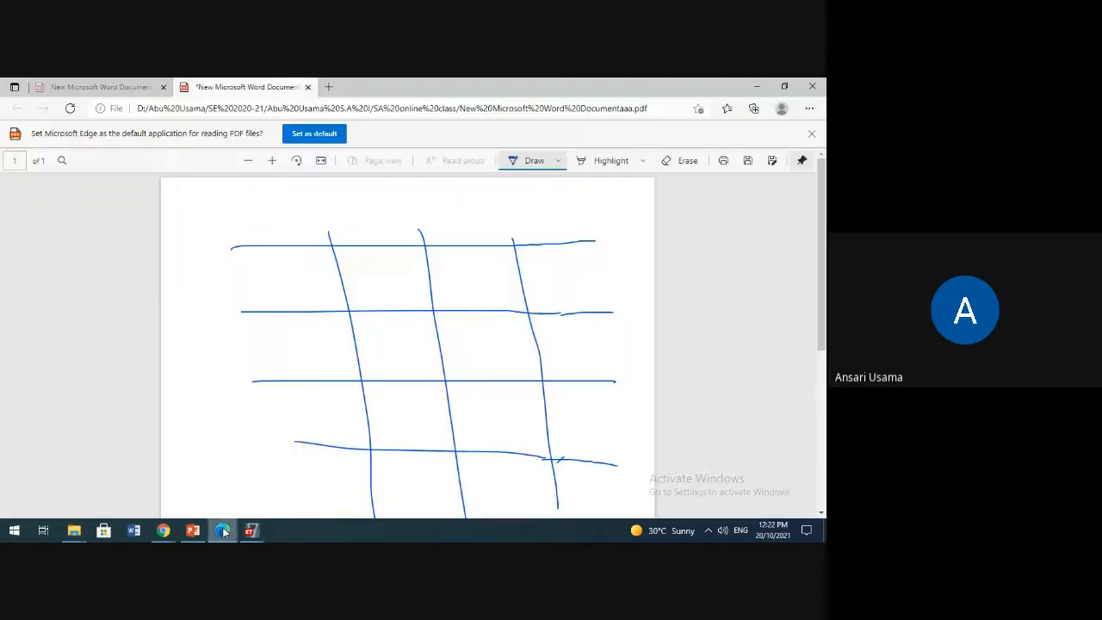
scroll(271, 368, "down", 5)
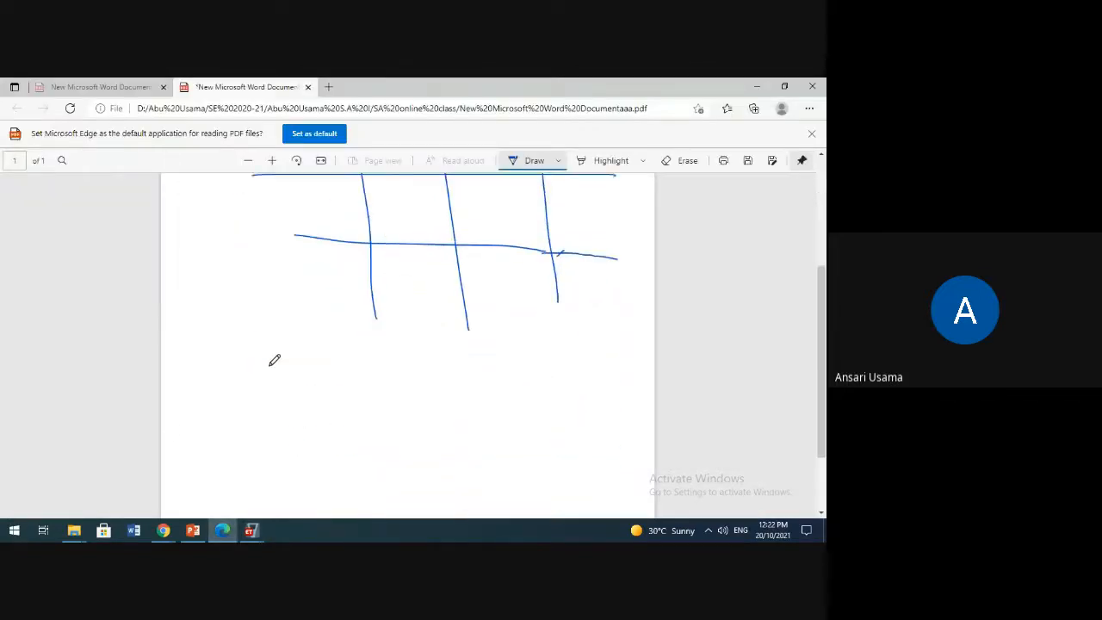
left_click_drag(213, 340, 231, 367)
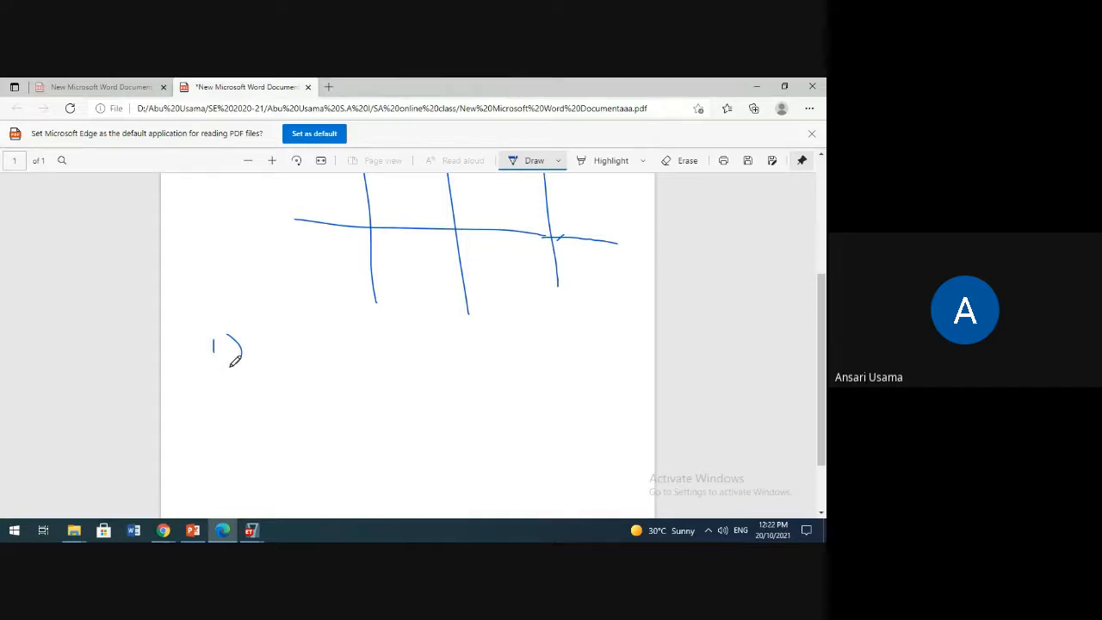
mouse_move(300, 341)
left_mouse_down()
mouse_move(299, 364)
mouse_move(318, 365)
mouse_move(324, 340)
mouse_move(321, 349)
mouse_move(347, 362)
left_mouse_up()
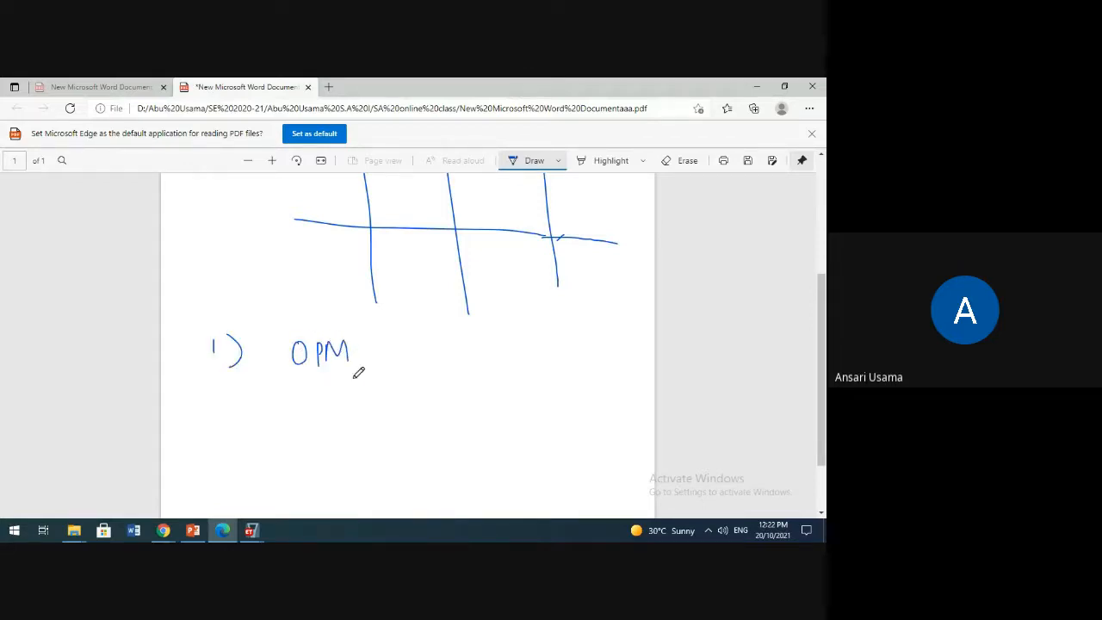
mouse_move(216, 403)
left_mouse_down()
mouse_move(229, 416)
mouse_move(226, 443)
left_mouse_up()
mouse_move(311, 395)
left_mouse_down()
mouse_move(325, 415)
mouse_move(360, 392)
mouse_move(379, 412)
mouse_move(388, 396)
mouse_move(385, 417)
mouse_move(430, 406)
mouse_move(440, 429)
mouse_move(453, 401)
mouse_move(451, 412)
mouse_move(483, 412)
mouse_move(487, 399)
mouse_move(543, 414)
left_mouse_up()
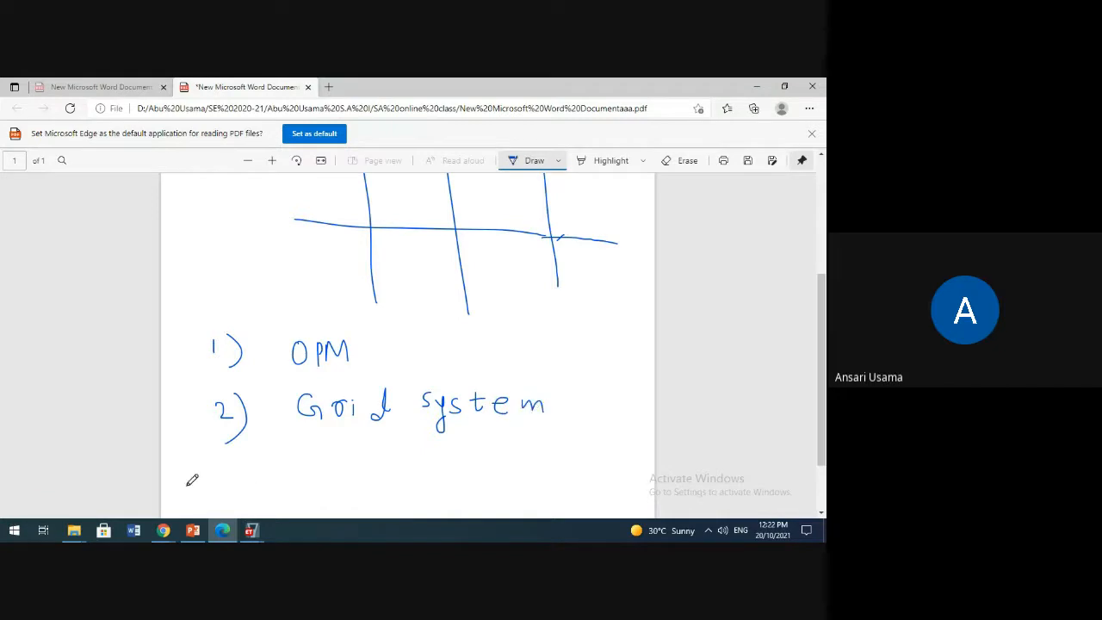
Step: Handwrite "3) Export/Import" as the third item in the list below the grid sketch
mouse_move(233, 461)
left_mouse_down()
mouse_move(235, 483)
mouse_move(249, 487)
left_mouse_up()
scroll(332, 408, "down", 1)
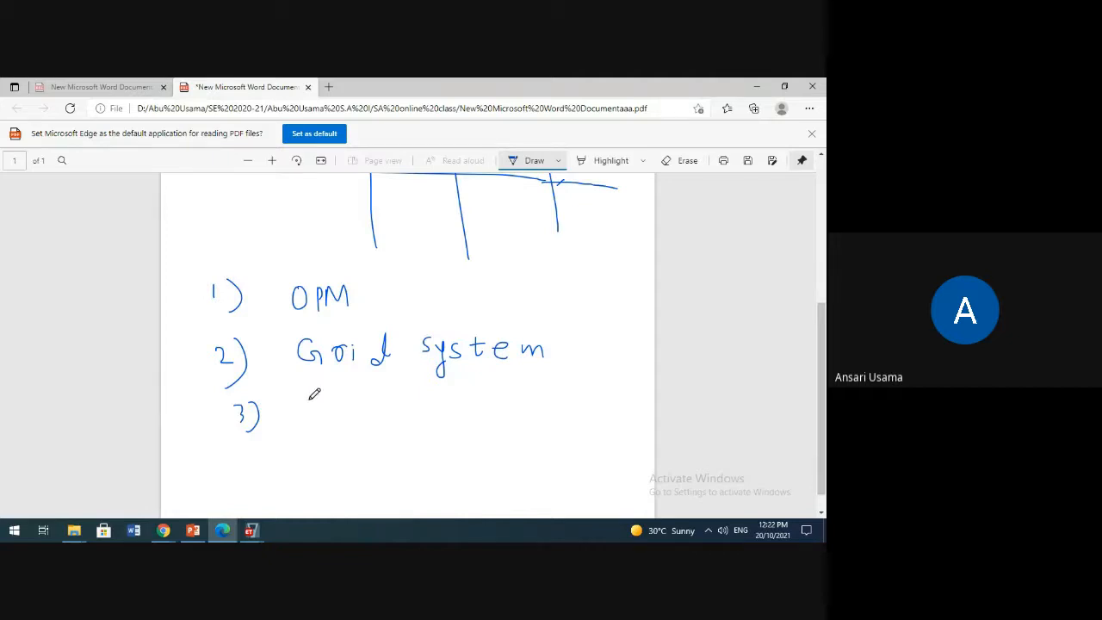
mouse_move(310, 399)
left_mouse_down()
mouse_move(310, 417)
mouse_move(327, 416)
mouse_move(325, 399)
mouse_move(357, 427)
mouse_move(358, 415)
mouse_move(393, 420)
left_mouse_up()
mouse_move(398, 410)
left_mouse_down()
mouse_move(419, 422)
mouse_move(426, 405)
mouse_move(442, 417)
mouse_move(452, 398)
mouse_move(486, 414)
mouse_move(522, 404)
mouse_move(529, 419)
mouse_move(535, 400)
left_mouse_up()
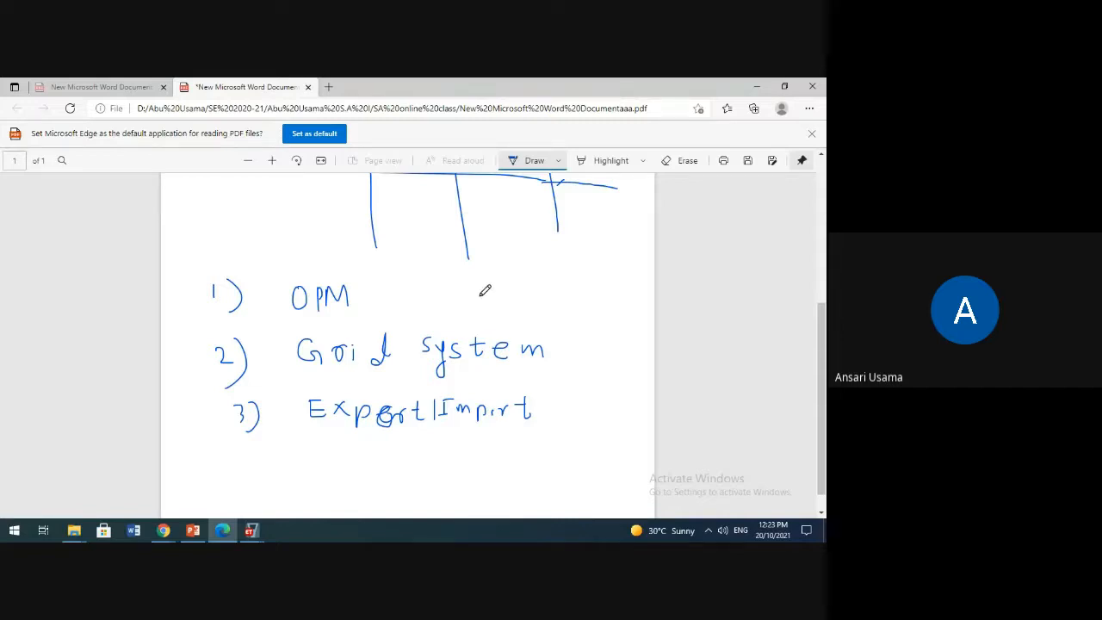
Step: Mark the origin on the lowest grid line and label its three intersections (0,0), (3,0) and (6,0)
scroll(447, 310, "up", 2)
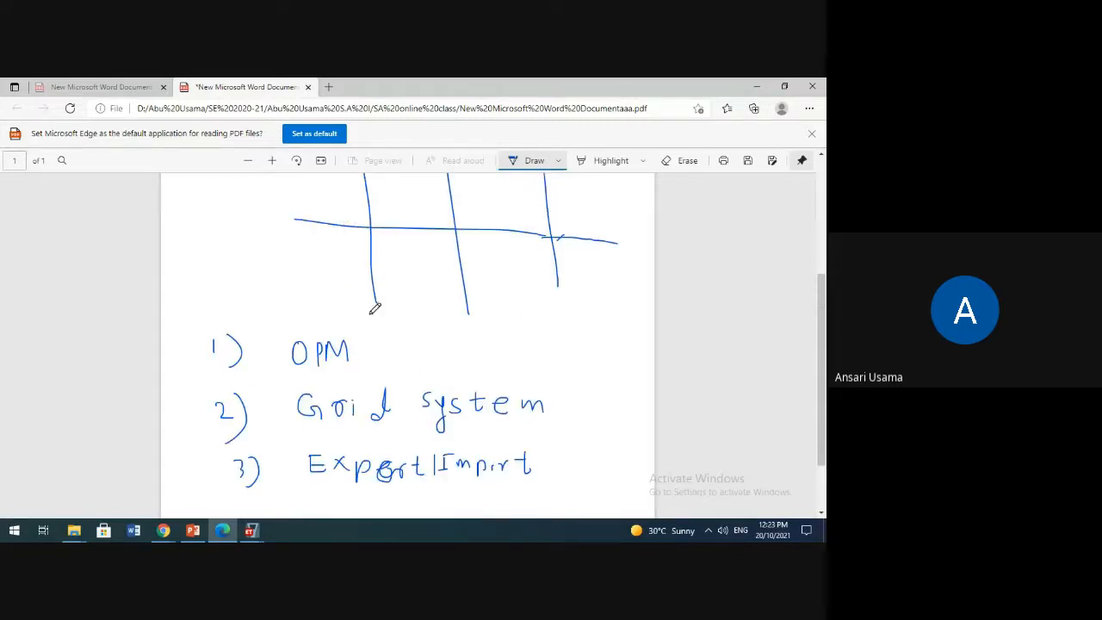
left_click(372, 227)
scroll(340, 264, "up", 2)
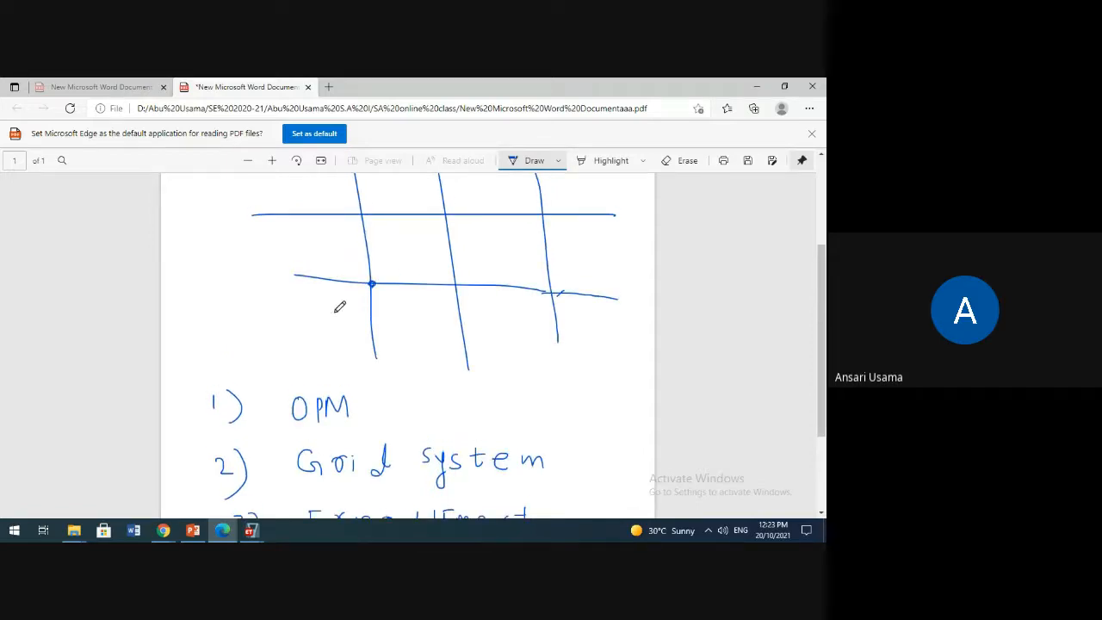
mouse_move(334, 298)
left_mouse_down()
mouse_move(333, 315)
mouse_move(361, 299)
mouse_move(368, 312)
left_mouse_up()
mouse_move(465, 293)
left_mouse_down()
mouse_move(462, 307)
mouse_move(475, 312)
mouse_move(502, 298)
left_mouse_up()
mouse_move(572, 293)
left_mouse_down()
mouse_move(576, 332)
mouse_move(603, 330)
mouse_move(614, 308)
mouse_move(616, 338)
left_mouse_up()
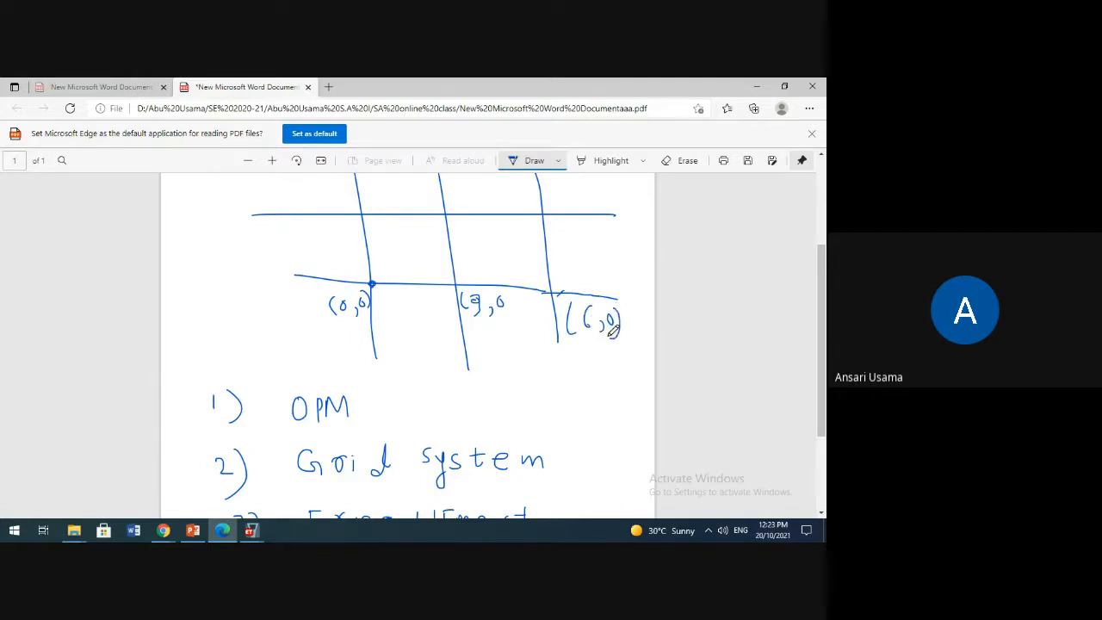
Step: Add a handwritten check mark beside the "Grid system" item in the list
scroll(407, 298, "up", 3)
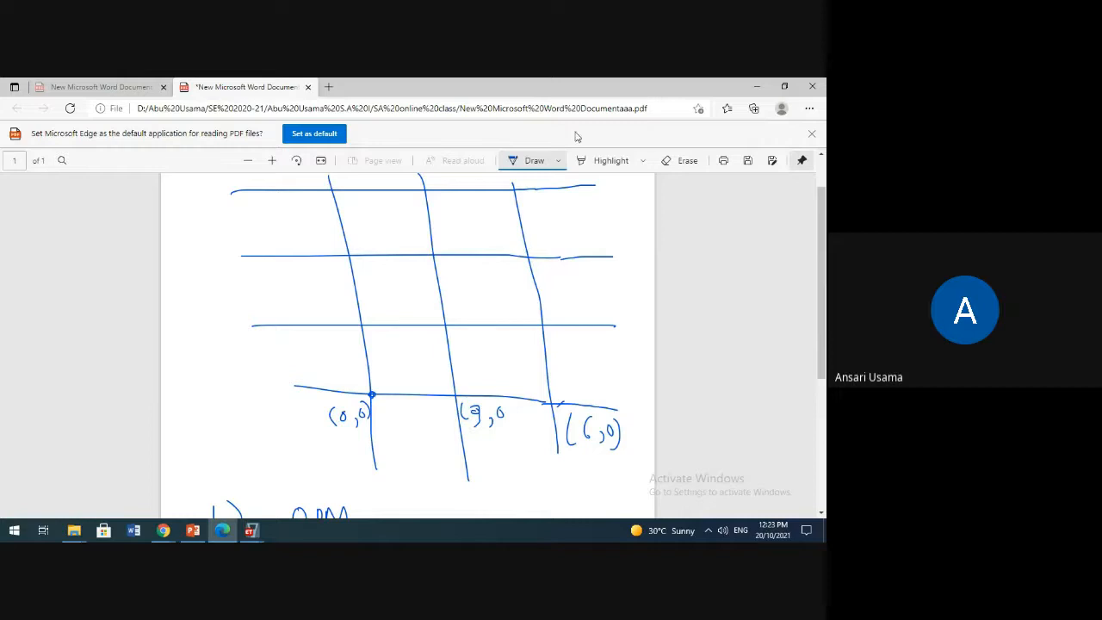
scroll(535, 229, "down", 1)
scroll(535, 228, "down", 3)
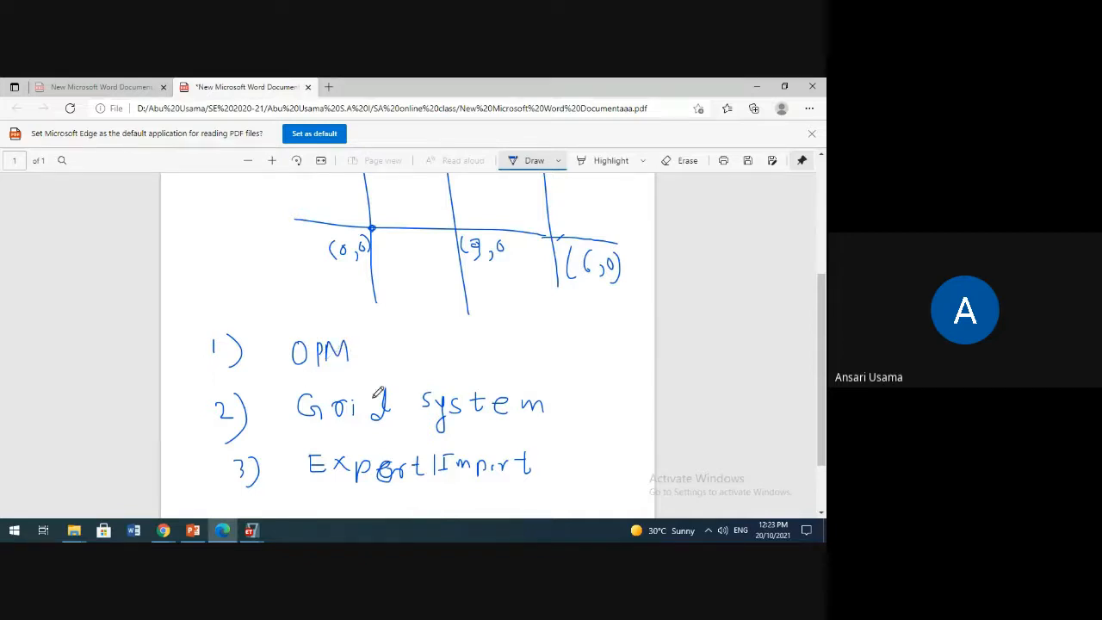
left_click_drag(556, 400, 589, 394)
scroll(393, 430, "down", 2)
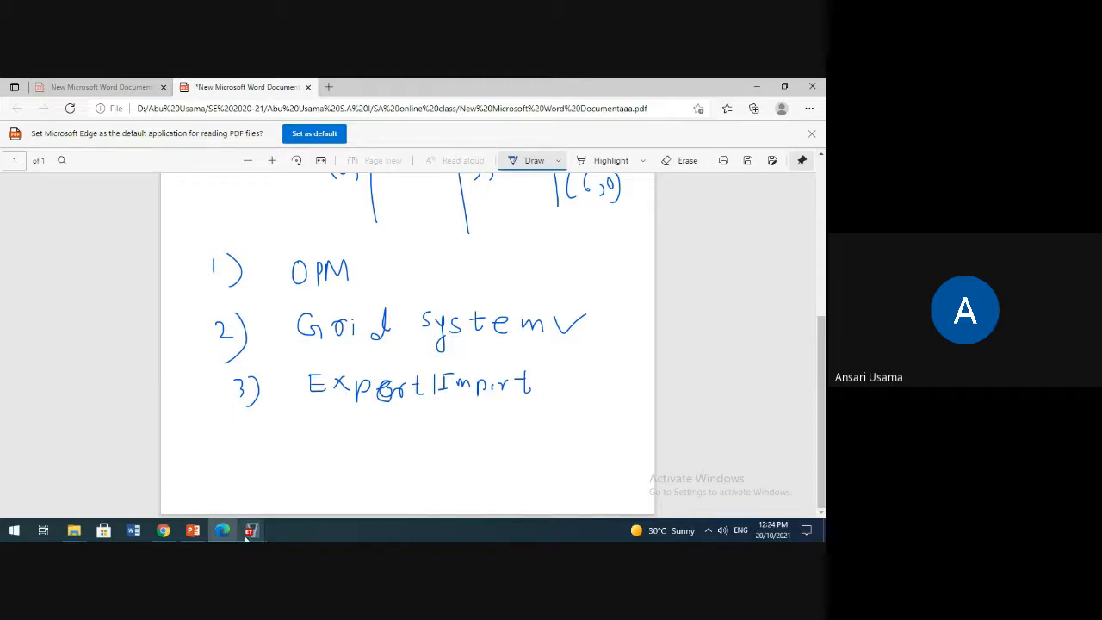
Step: Switch to the untitled ETABS model and cancel its New Model Quick Templates dialog
mouse_move(250, 531)
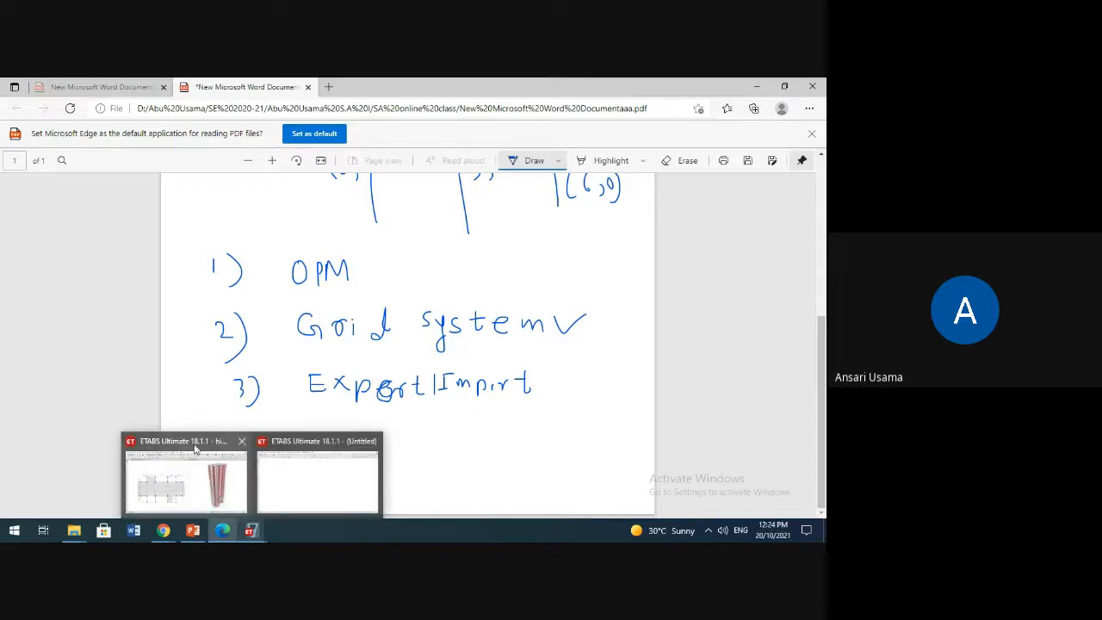
left_click(310, 448)
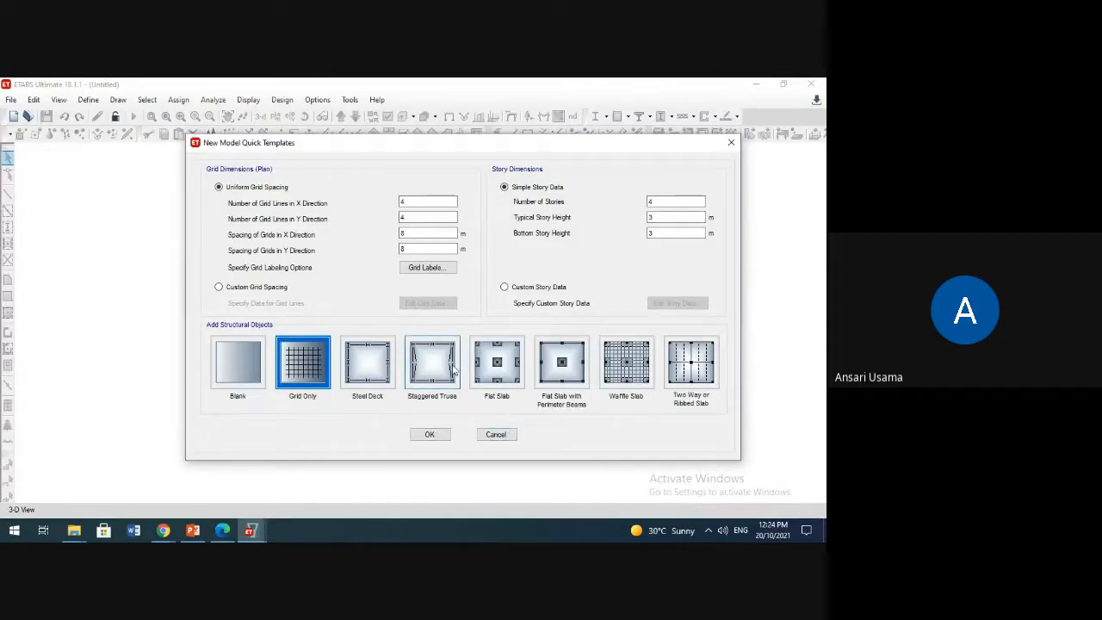
left_click(496, 435)
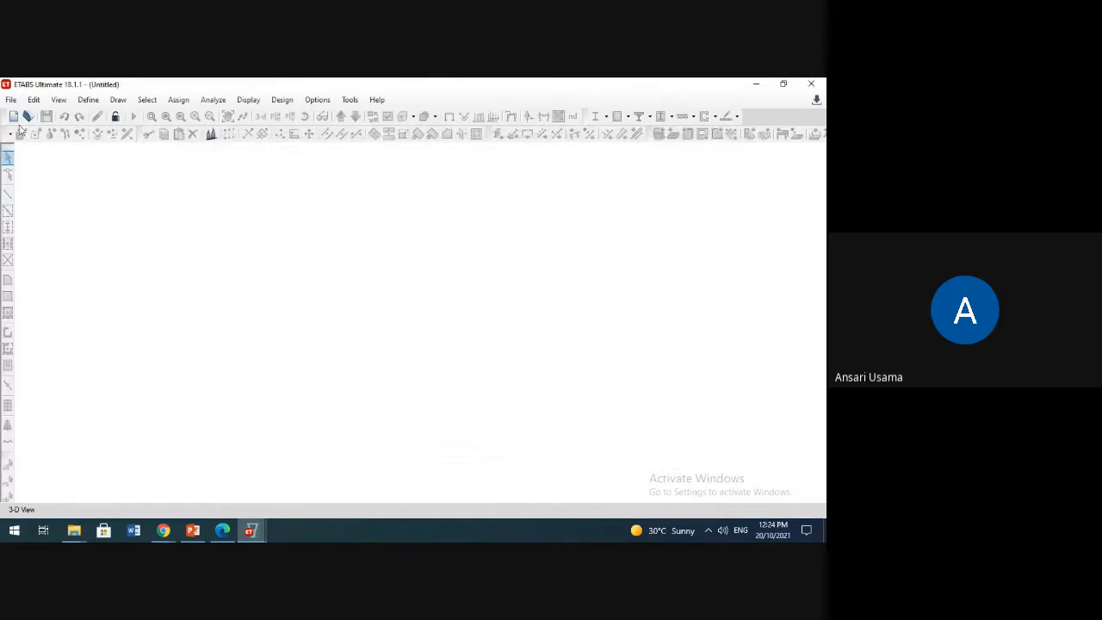
Step: Point out the Import command for bringing in a model, and start a new model to bring up the initialization options
left_click(12, 99)
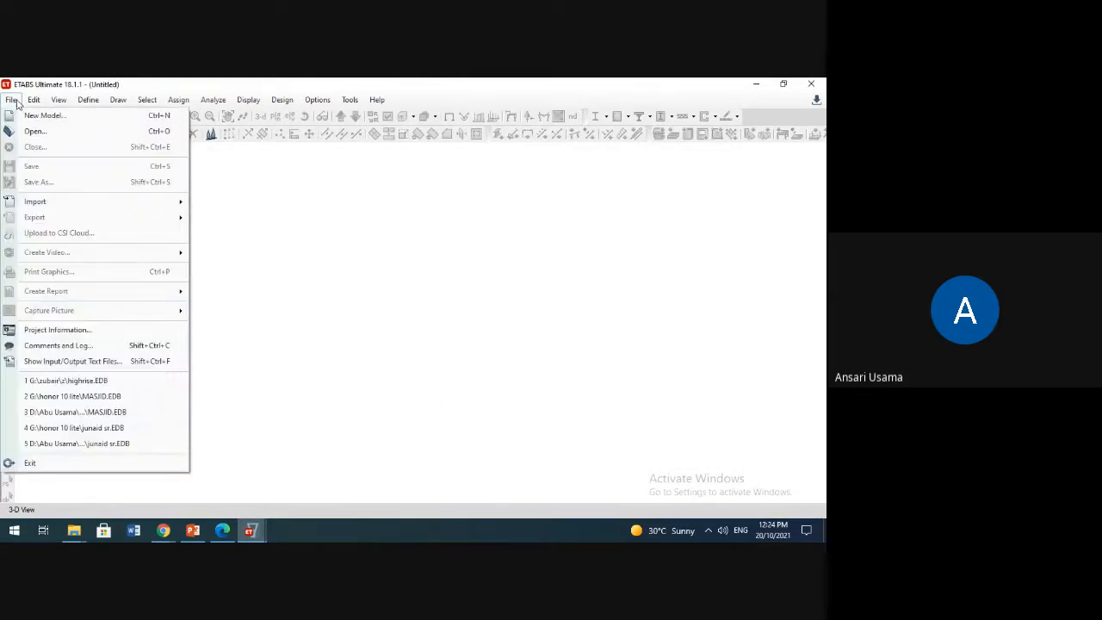
mouse_move(40, 205)
left_click(15, 103)
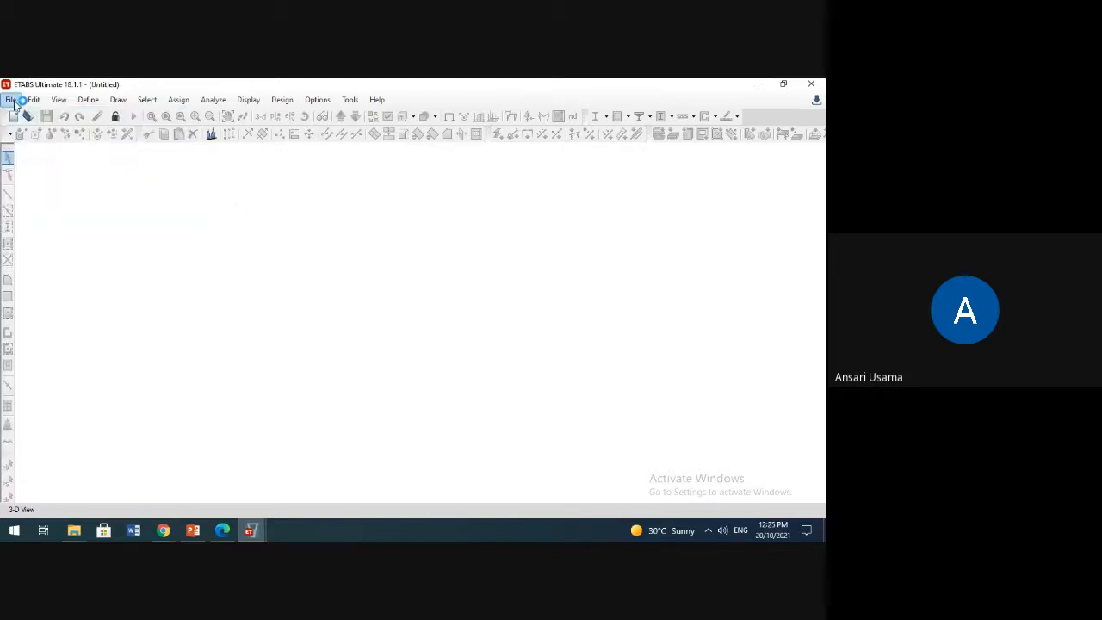
left_click(15, 104)
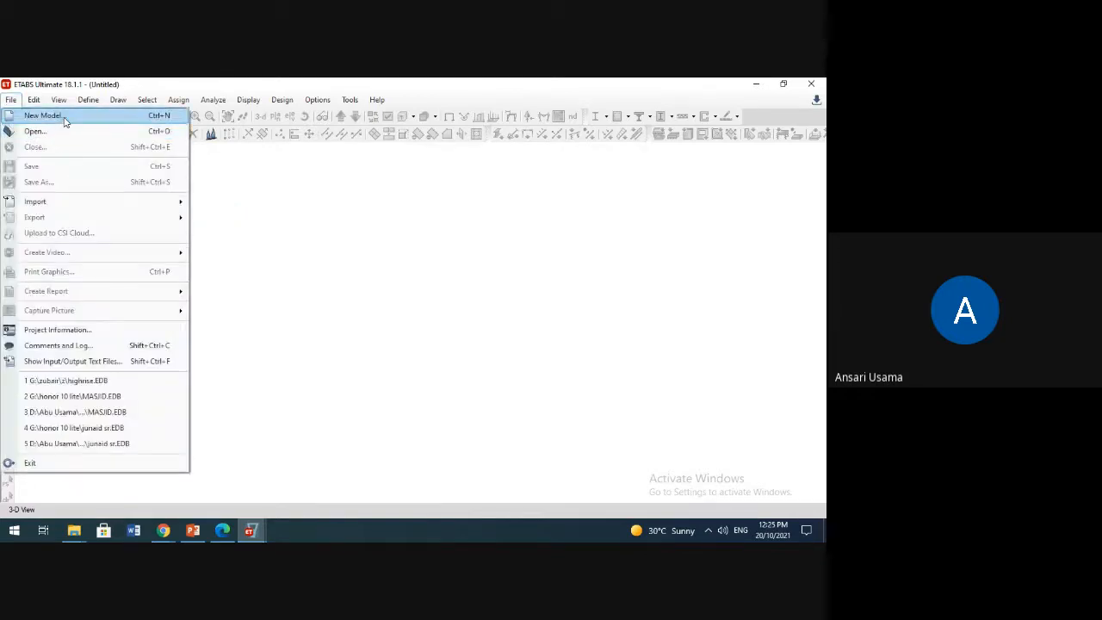
left_click(64, 120)
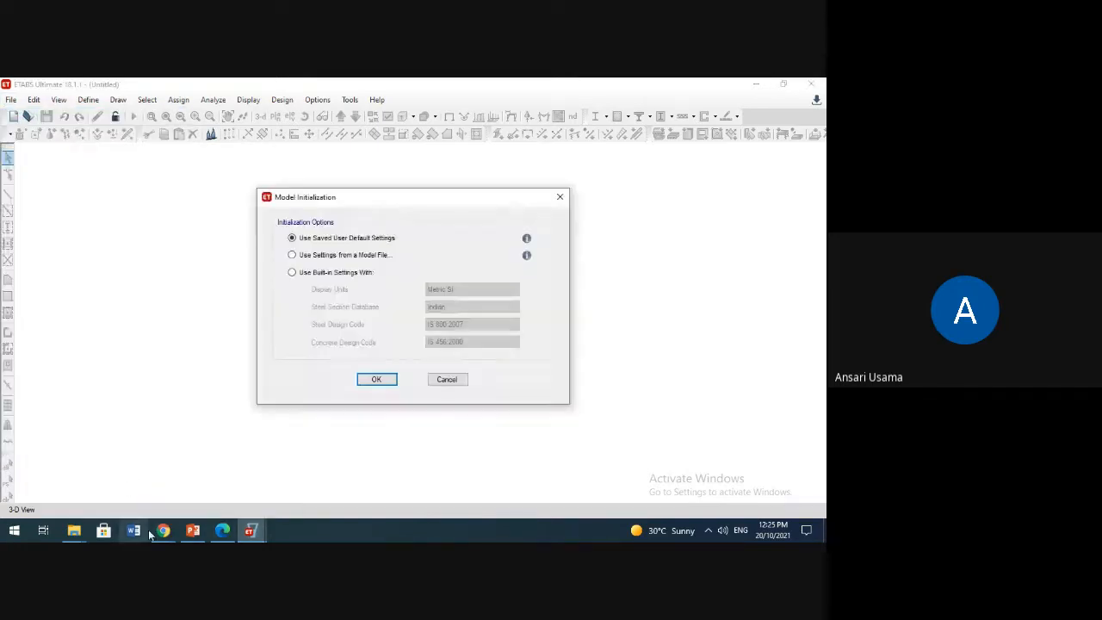
Step: Try to bring up the Google Meet window in Chrome, and return to the untitled ETABS model
mouse_move(164, 531)
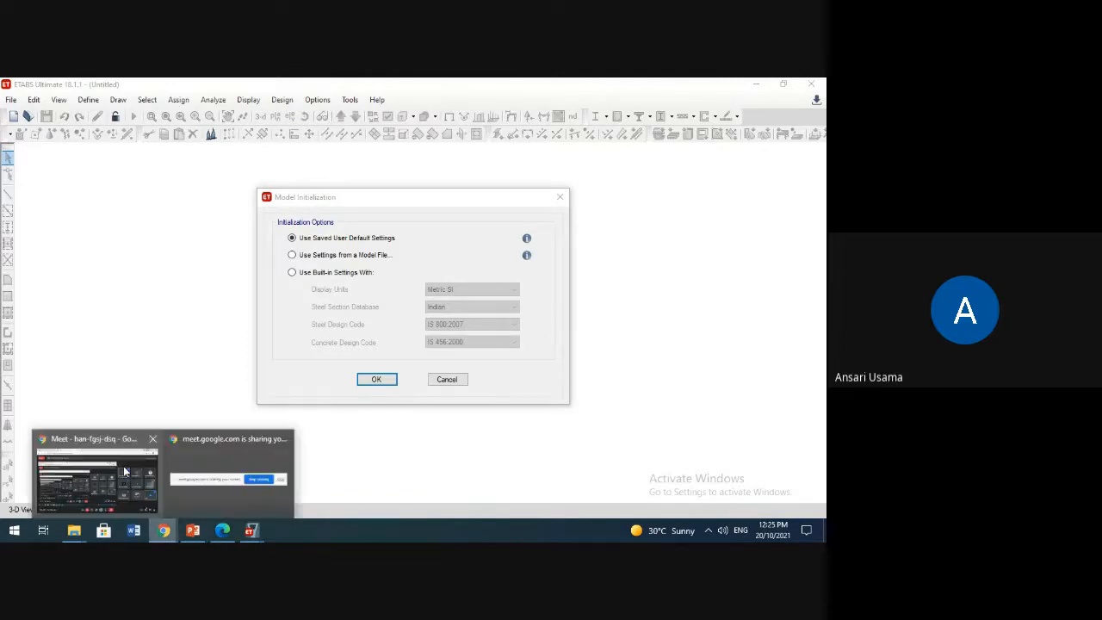
left_click(123, 466)
left_click(164, 530)
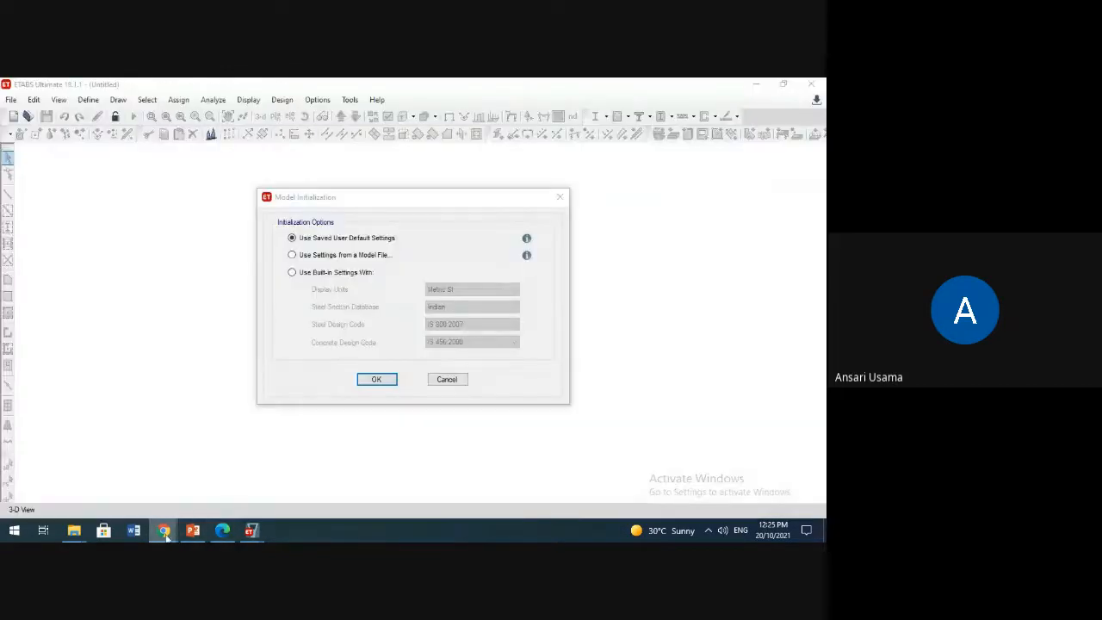
mouse_move(164, 530)
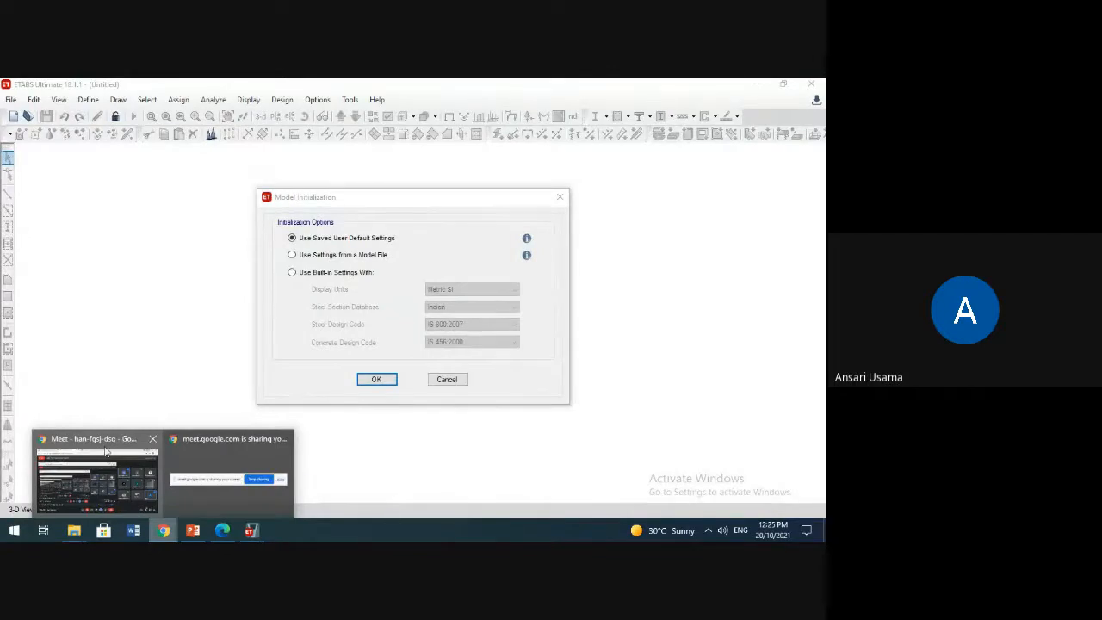
left_click(106, 450)
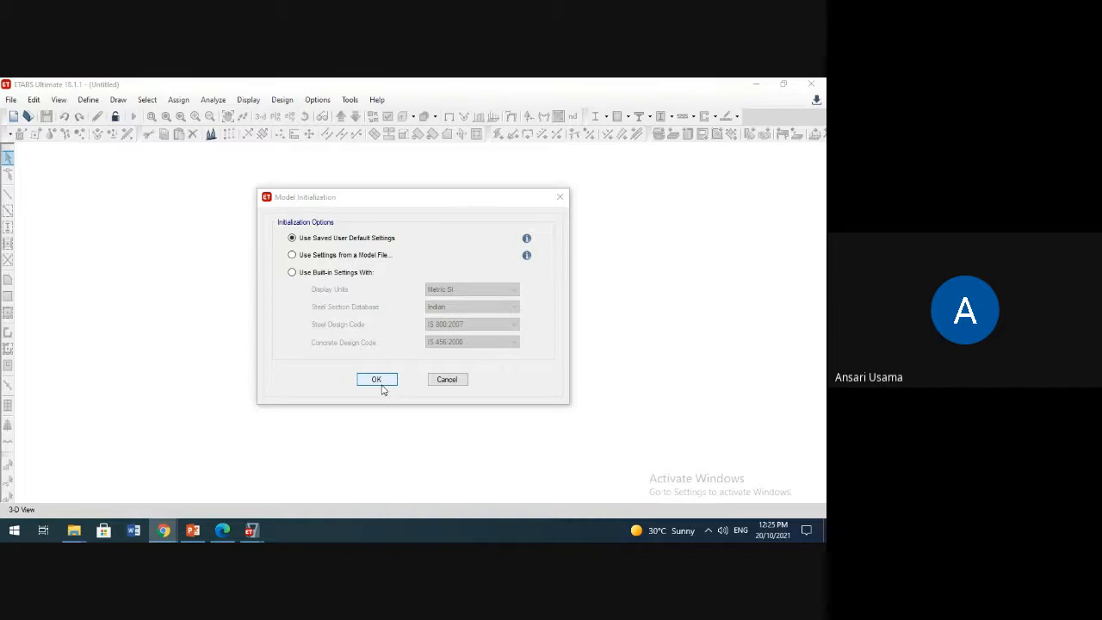
left_click(379, 382)
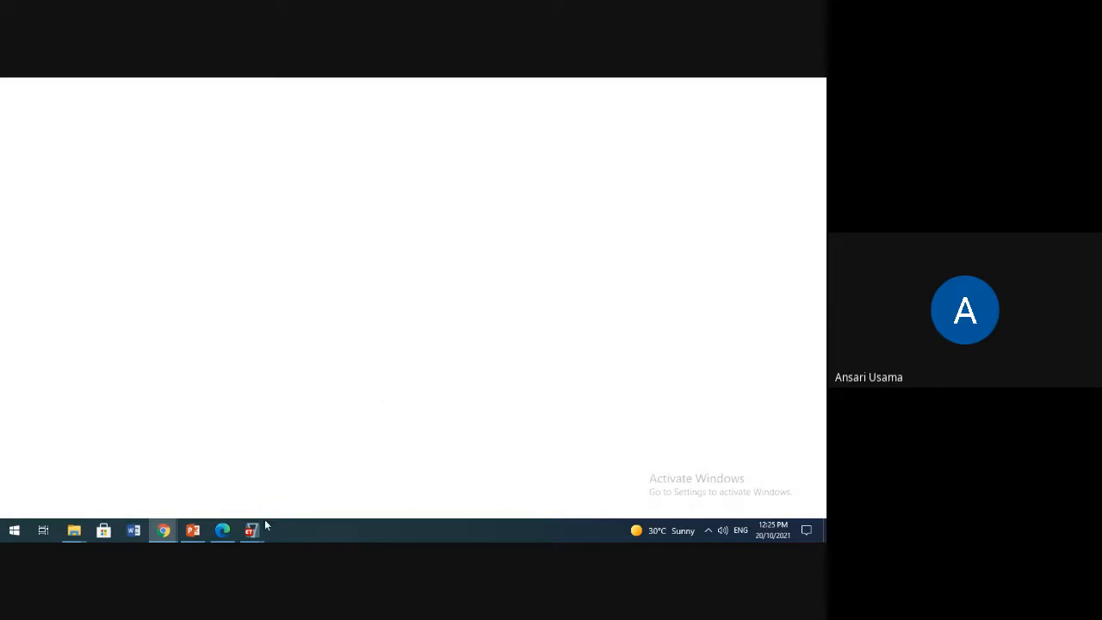
key("alt+Tab")
mouse_move(255, 525)
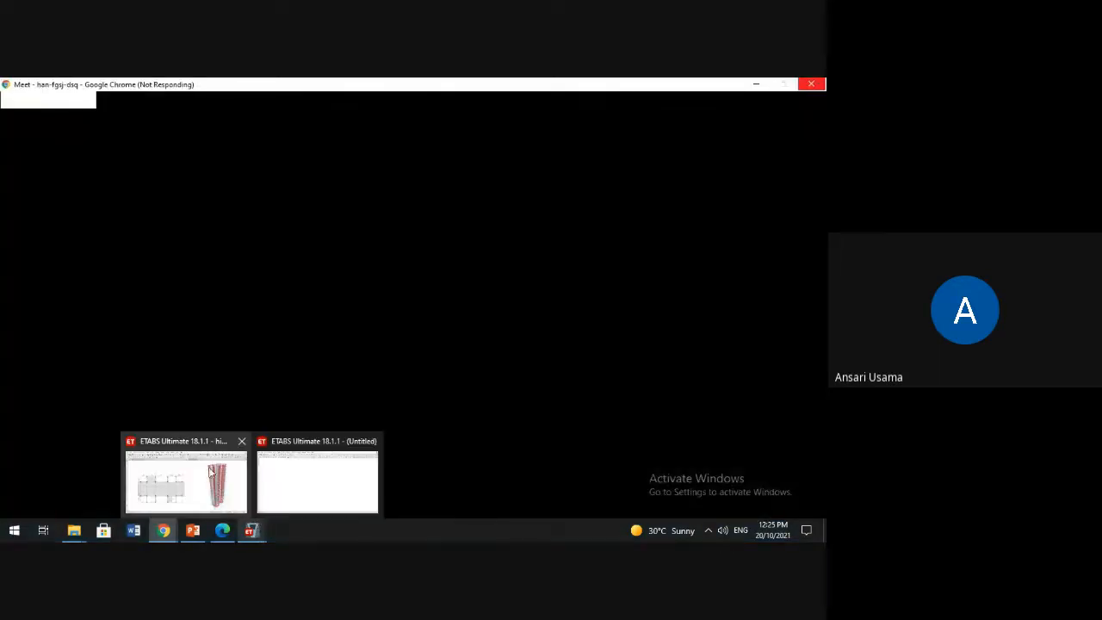
left_click(287, 443)
left_click(288, 442)
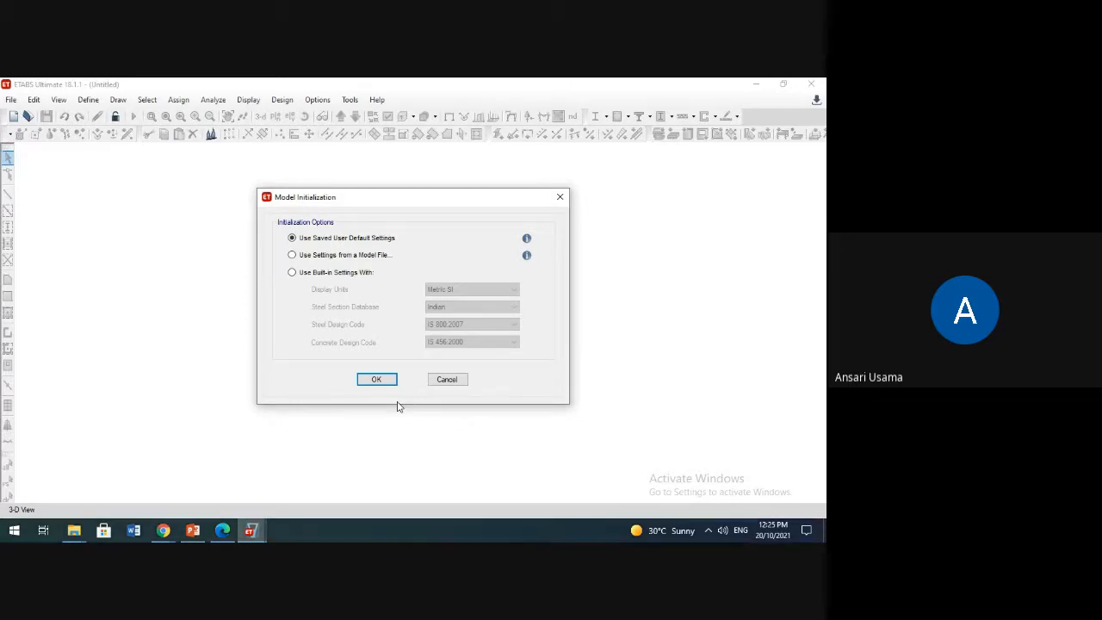
Step: Initialize the model with built-in settings (Metric SI, Indian, IS 800:2007, IS 456:2000) and create it from the Blank template
left_click(316, 273)
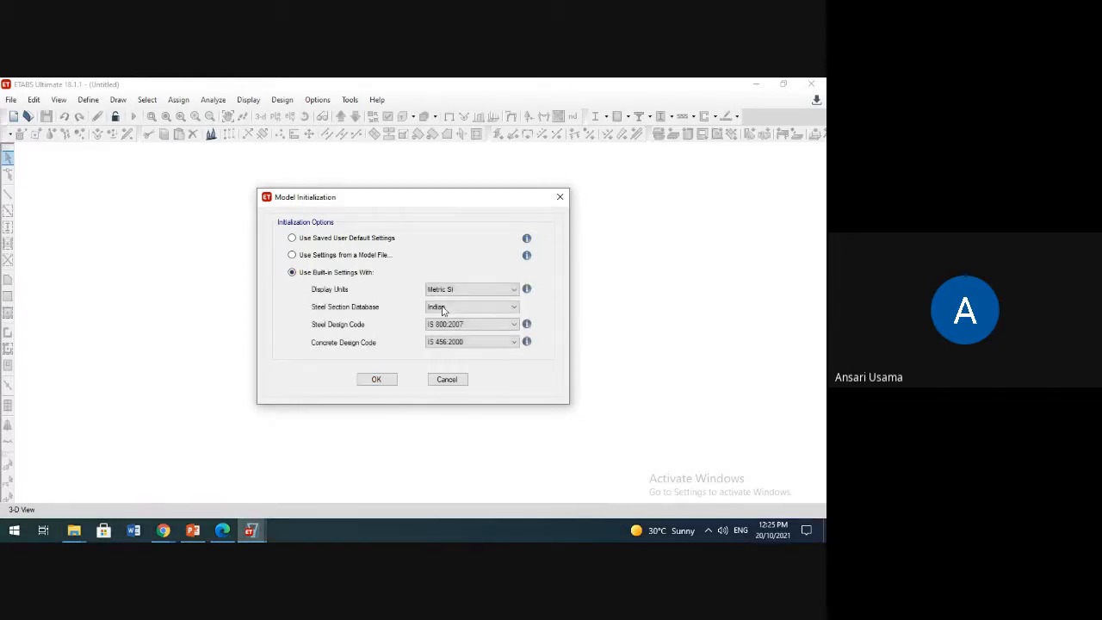
left_click(378, 379)
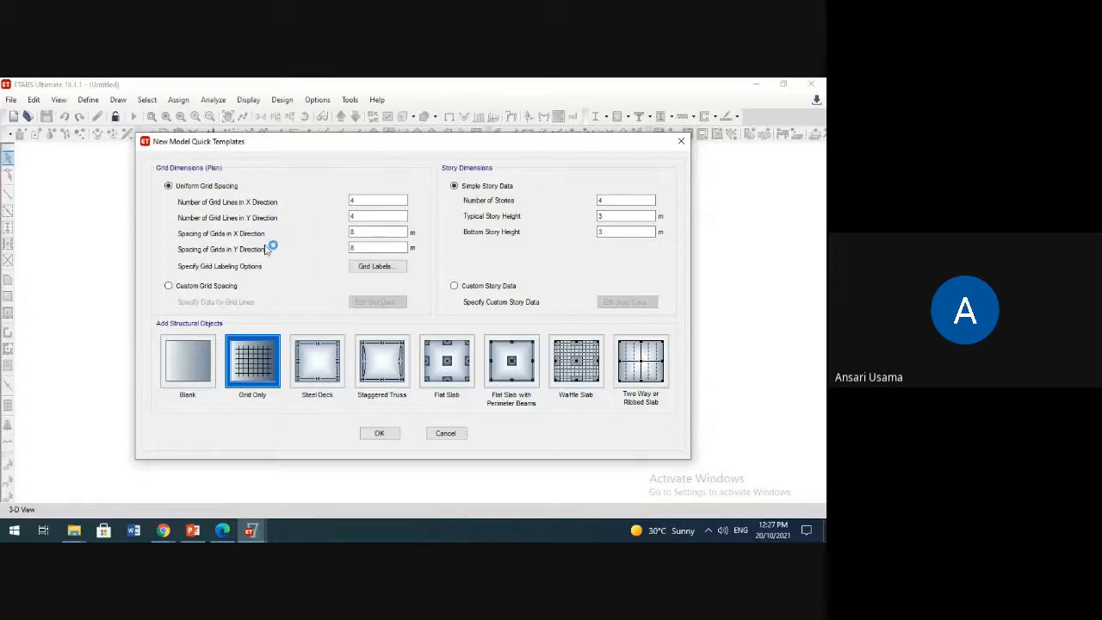
left_click(190, 363)
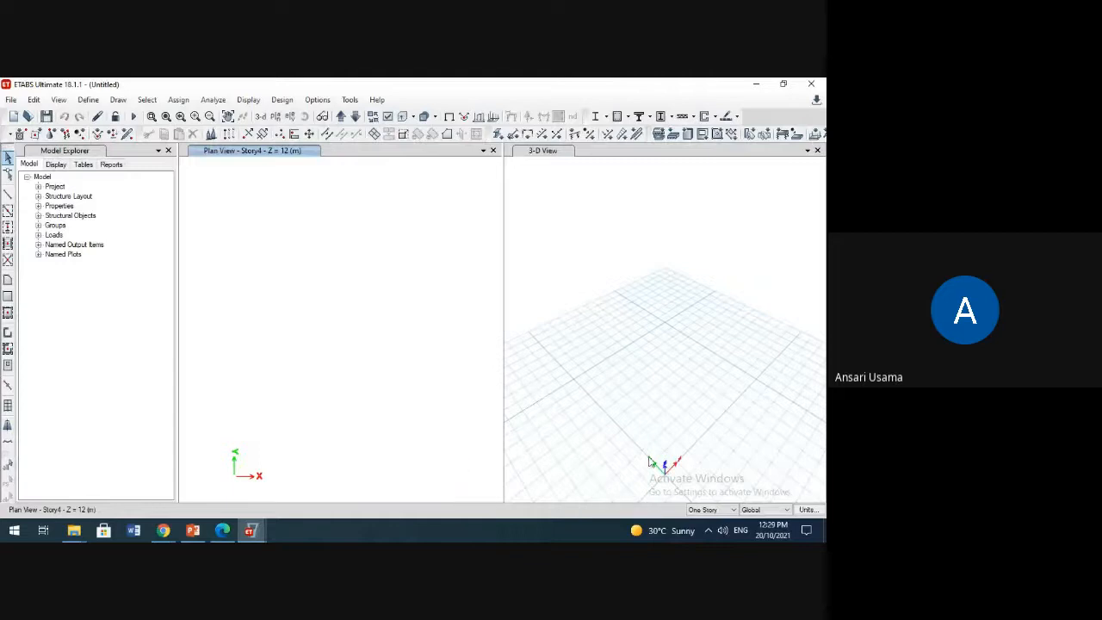
Step: Examine the global axes and origin of the blank model in the 3-D view
middle_click_drag(651, 458, 640, 393)
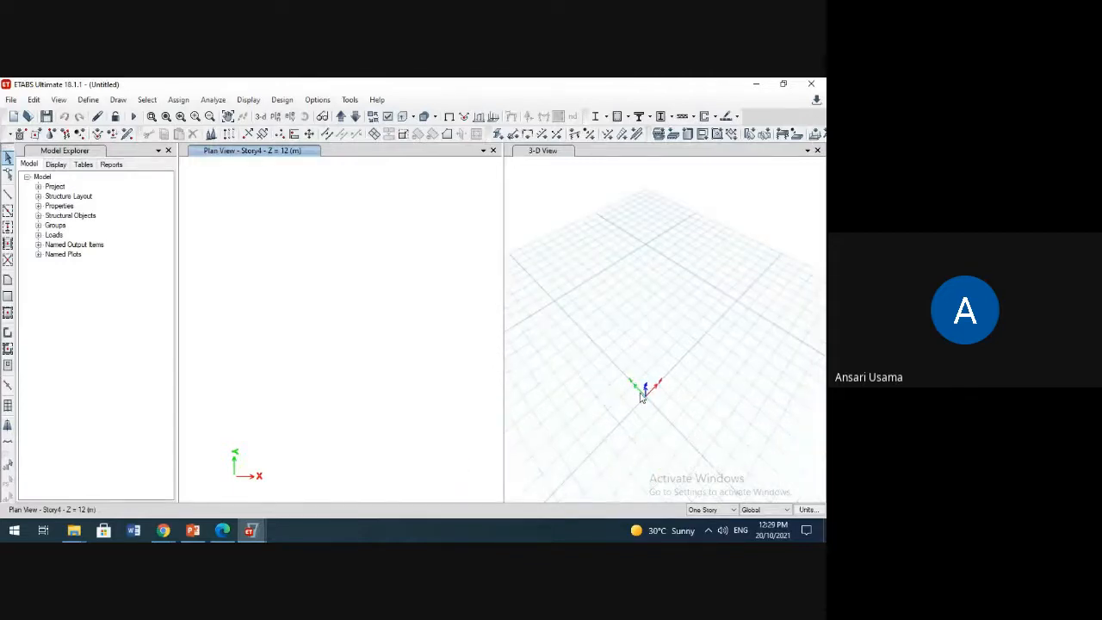
scroll(642, 399, "up", 5)
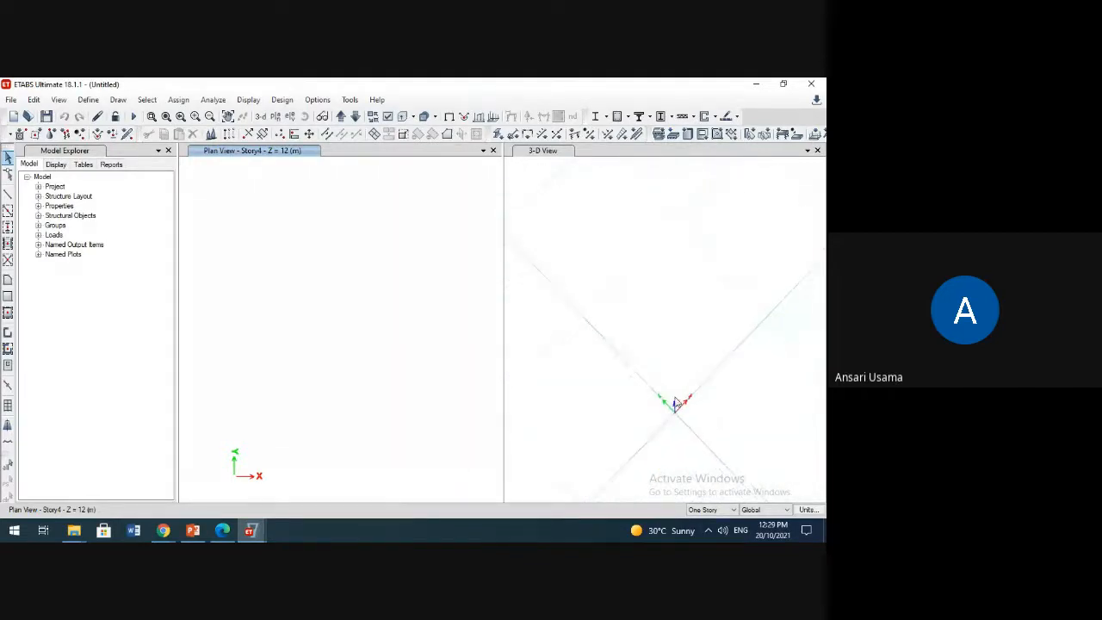
middle_click_drag(675, 399, 653, 371)
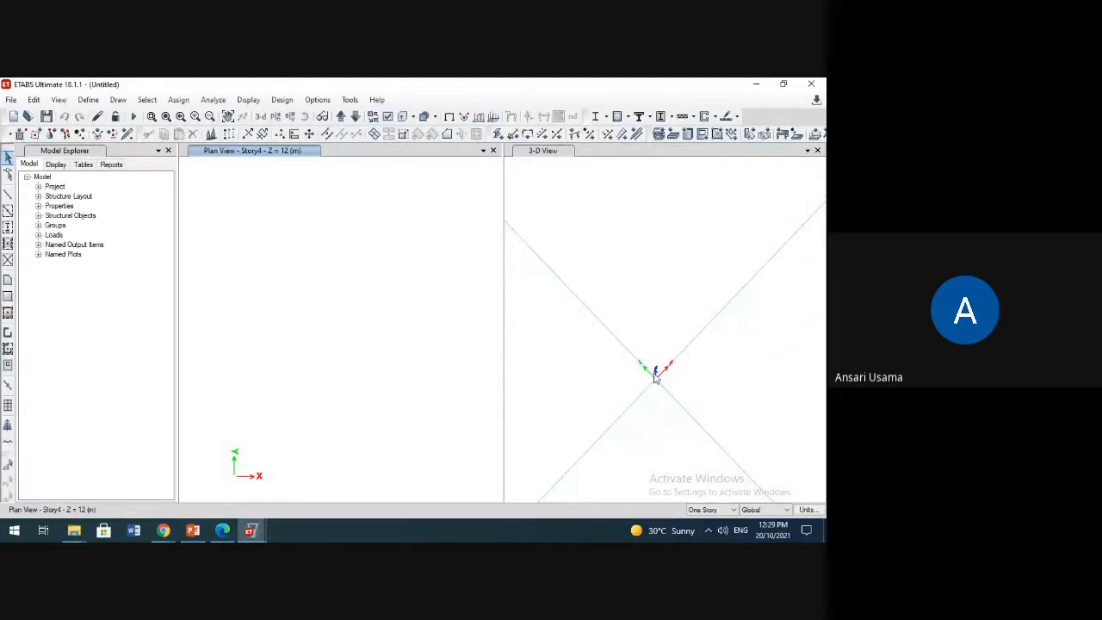
middle_click_drag(657, 380, 653, 370)
scroll(657, 387, "up", 2)
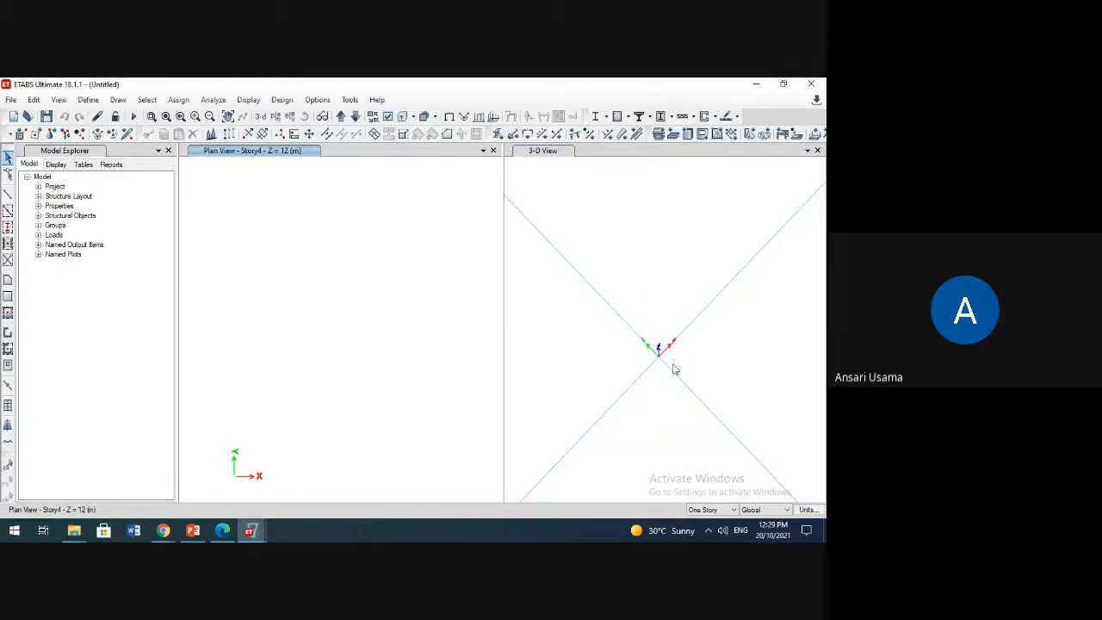
middle_click_drag(658, 351, 694, 387)
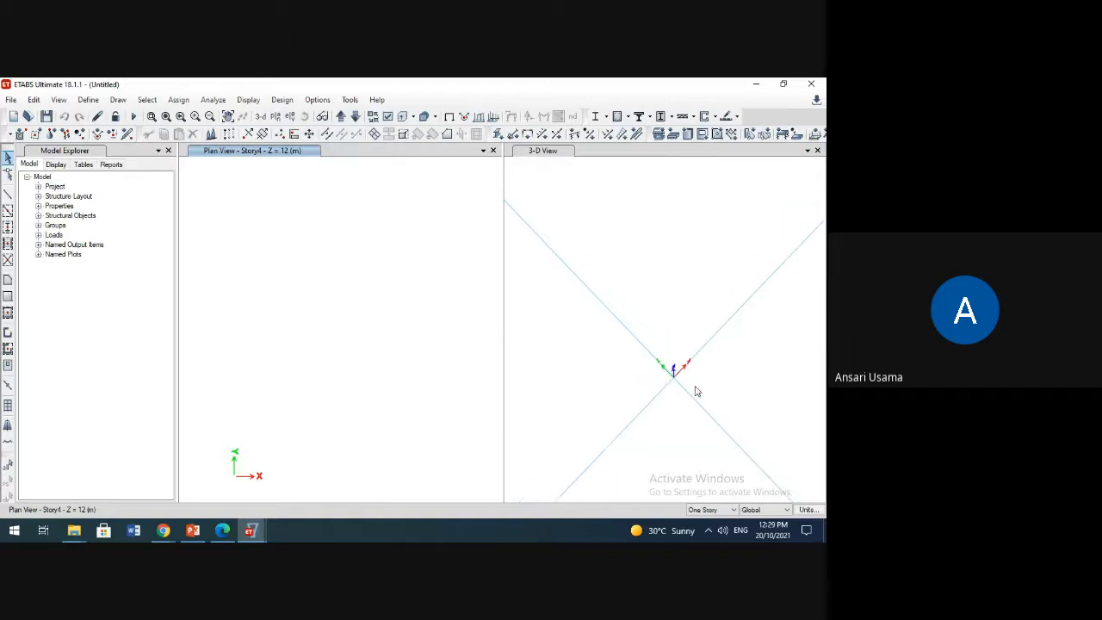
scroll(687, 377, "down", 4)
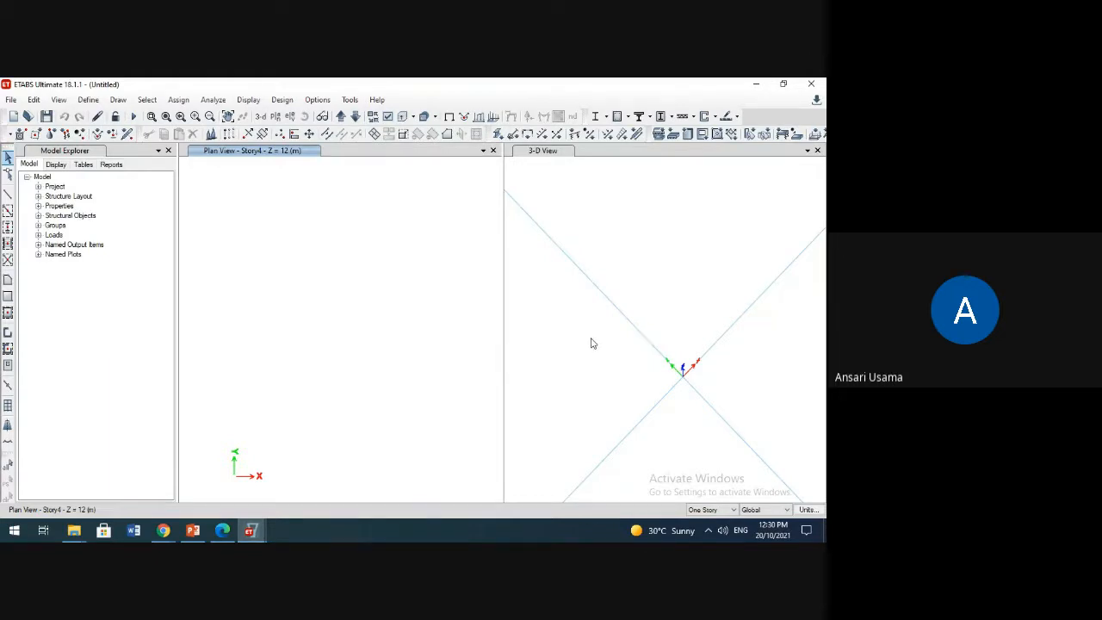
scroll(591, 344, "down", 1)
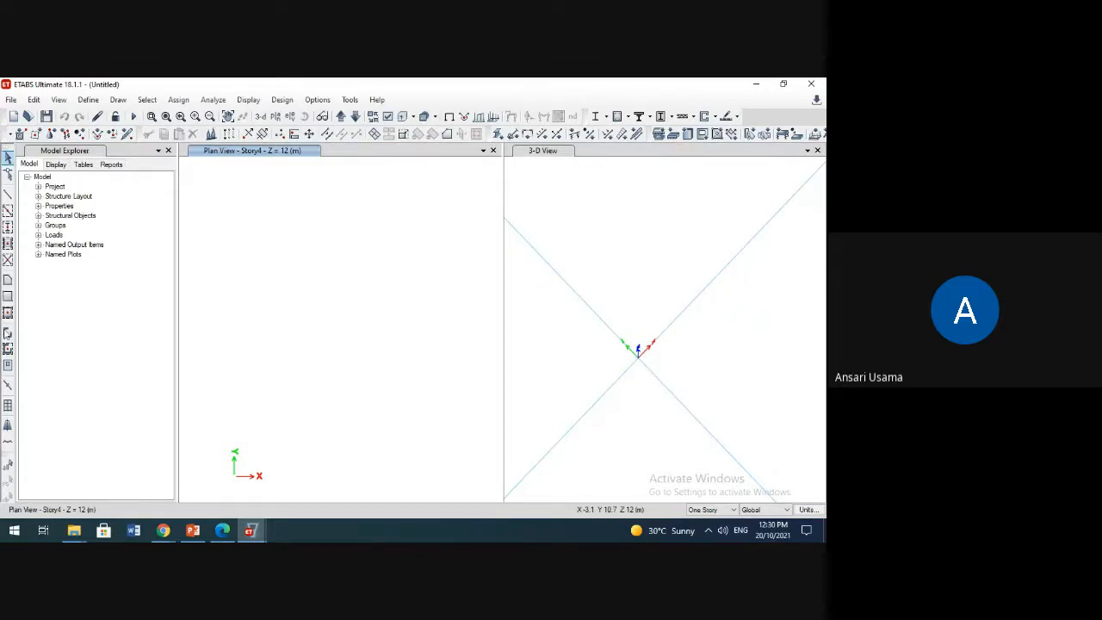
left_click(11, 99)
left_click(63, 119)
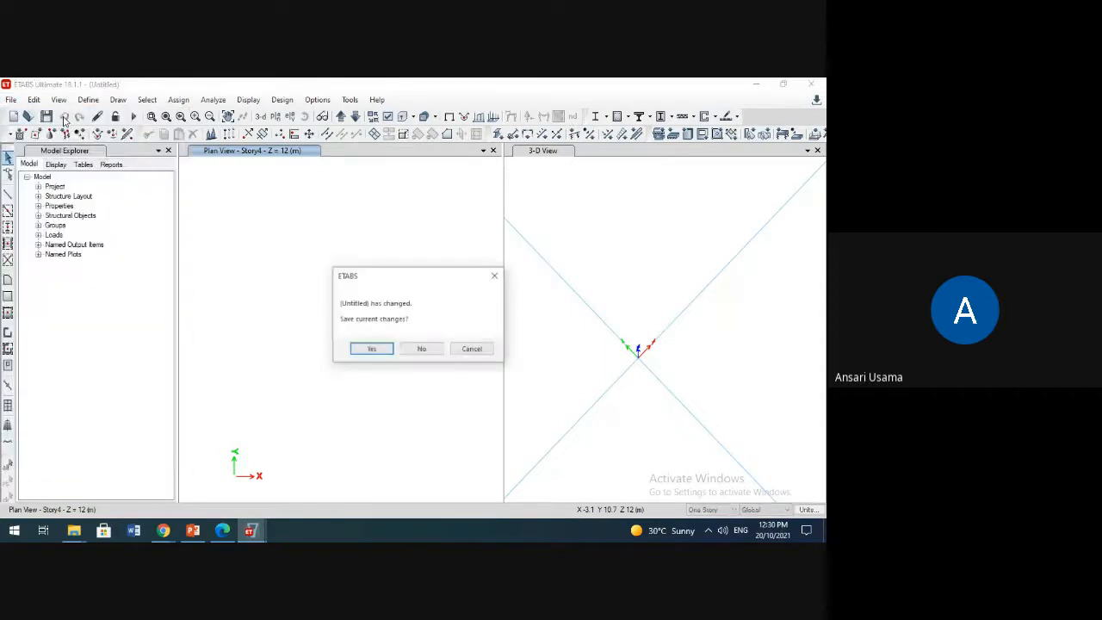
left_click(457, 353)
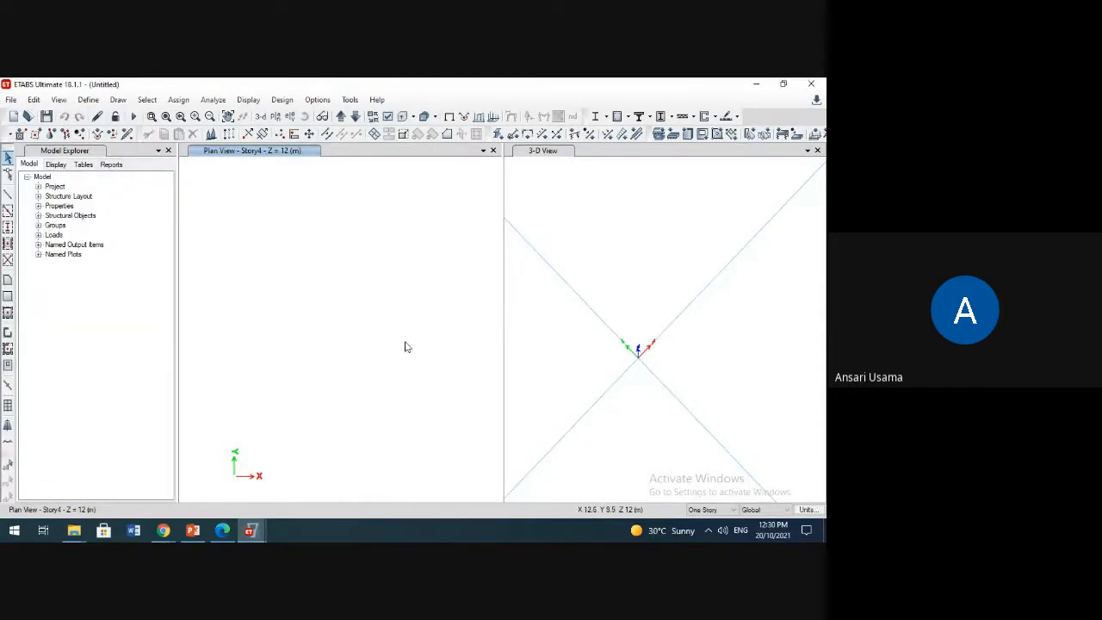
Step: Review the story list and grid systems of the blank model in Edit Story and Grid System Data
left_click(211, 135)
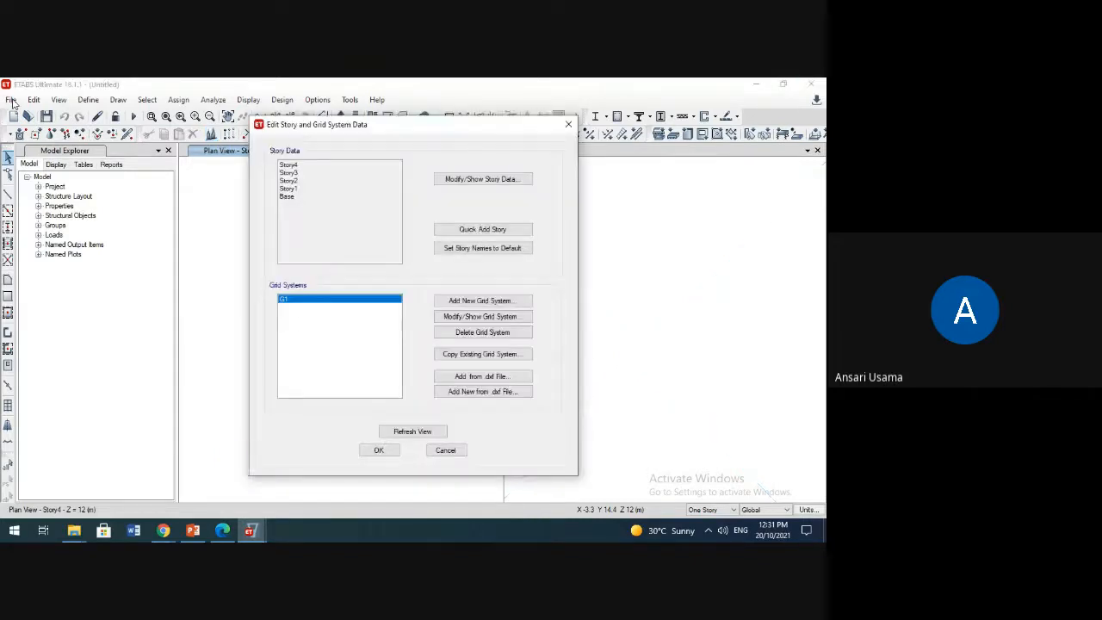
left_click(443, 450)
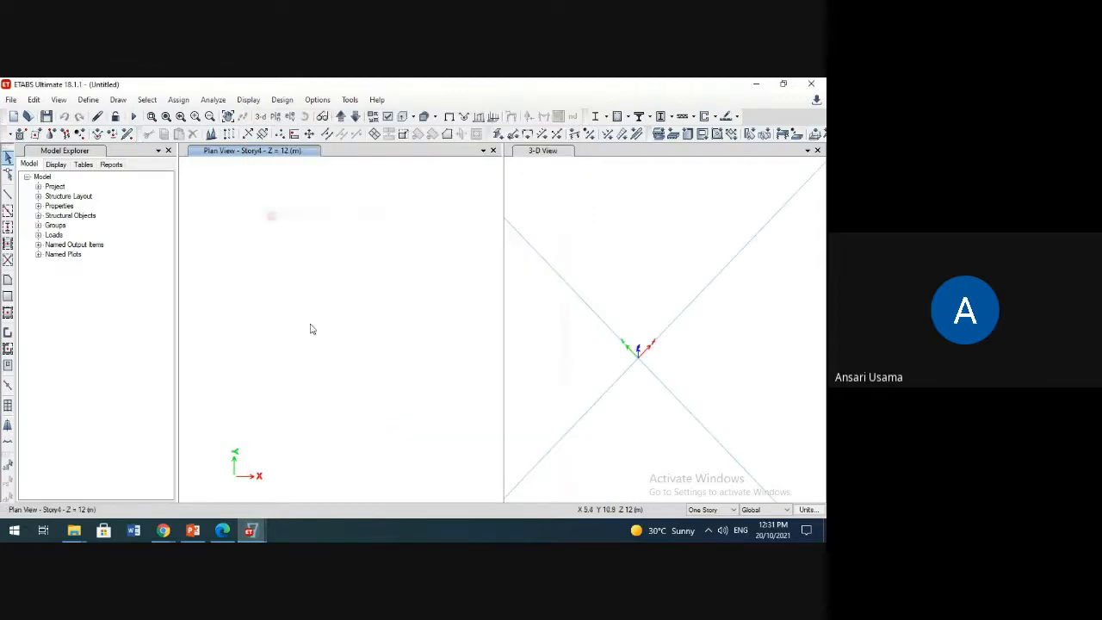
left_click(211, 133)
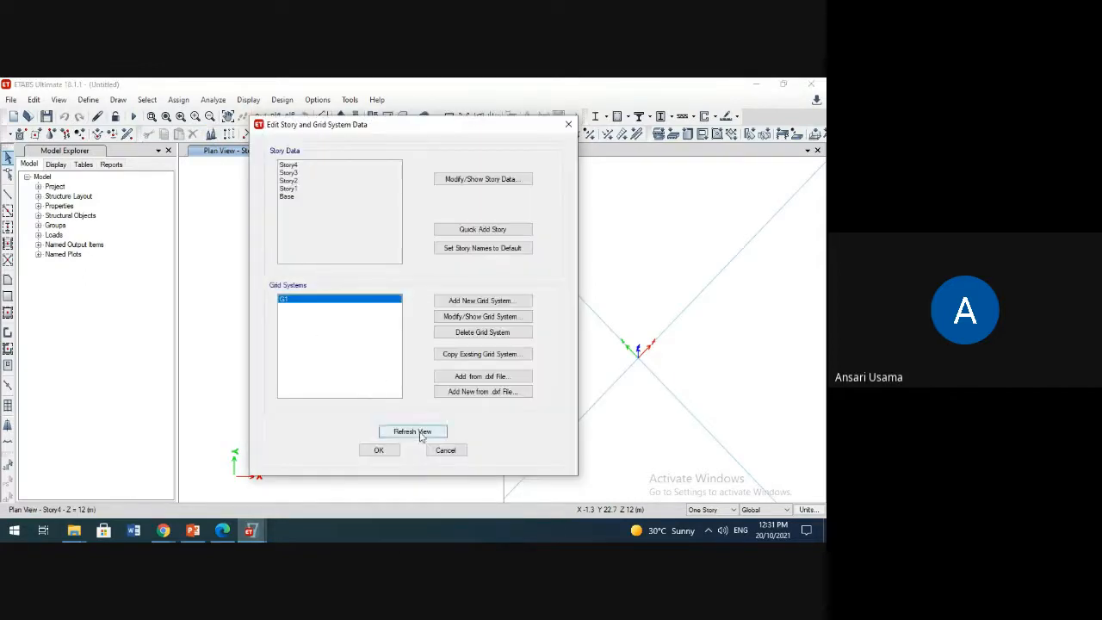
left_click(381, 452)
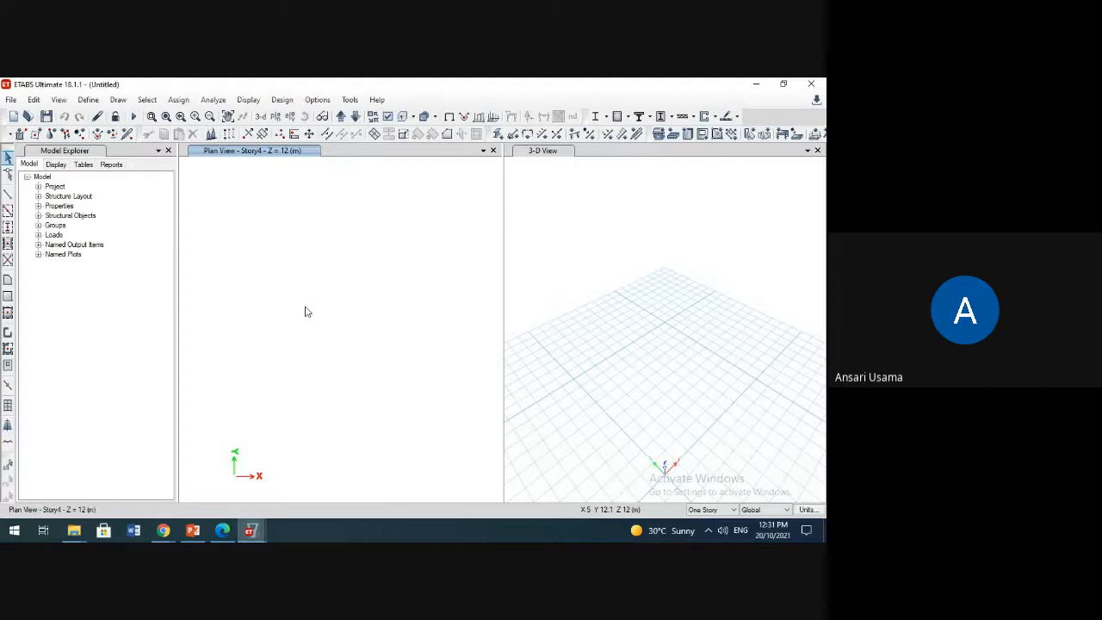
Step: Start a new model without saving the blank one, initialized with built-in Metric SI, Indian, IS 800:2007 and IS 456:2000 settings
scroll(304, 311, "down", 3)
scroll(591, 358, "down", 2)
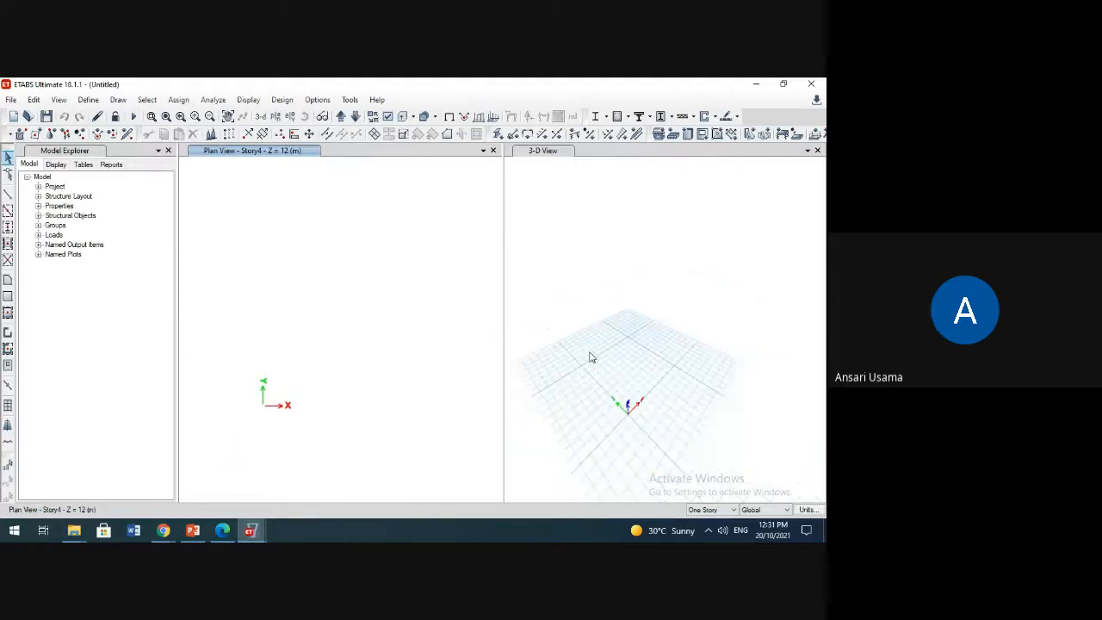
middle_click_drag(591, 357, 600, 318)
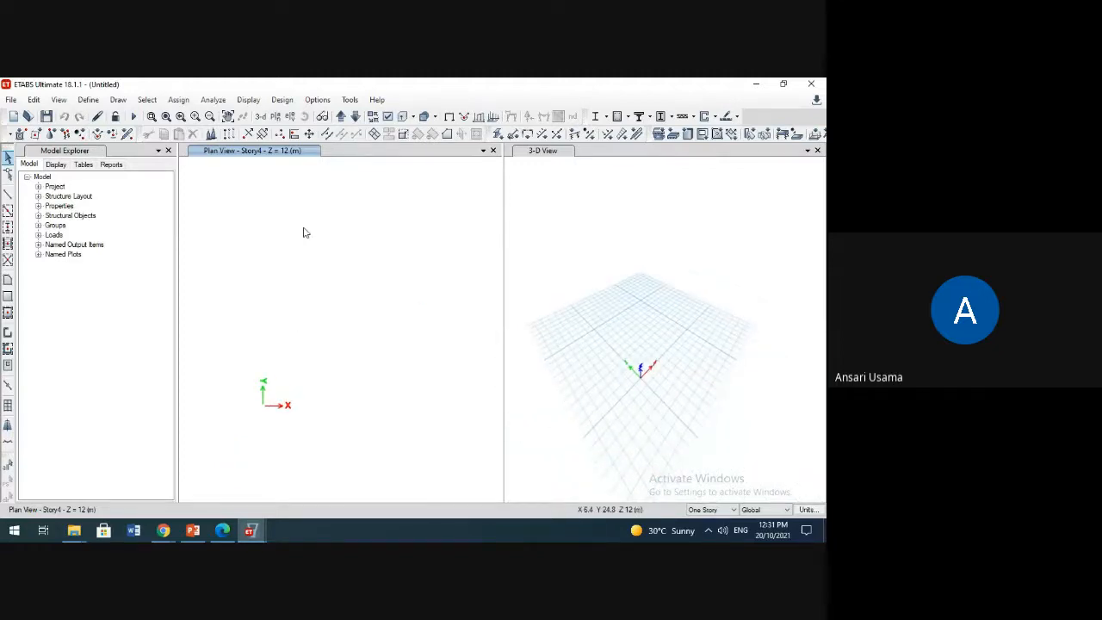
left_click(11, 101)
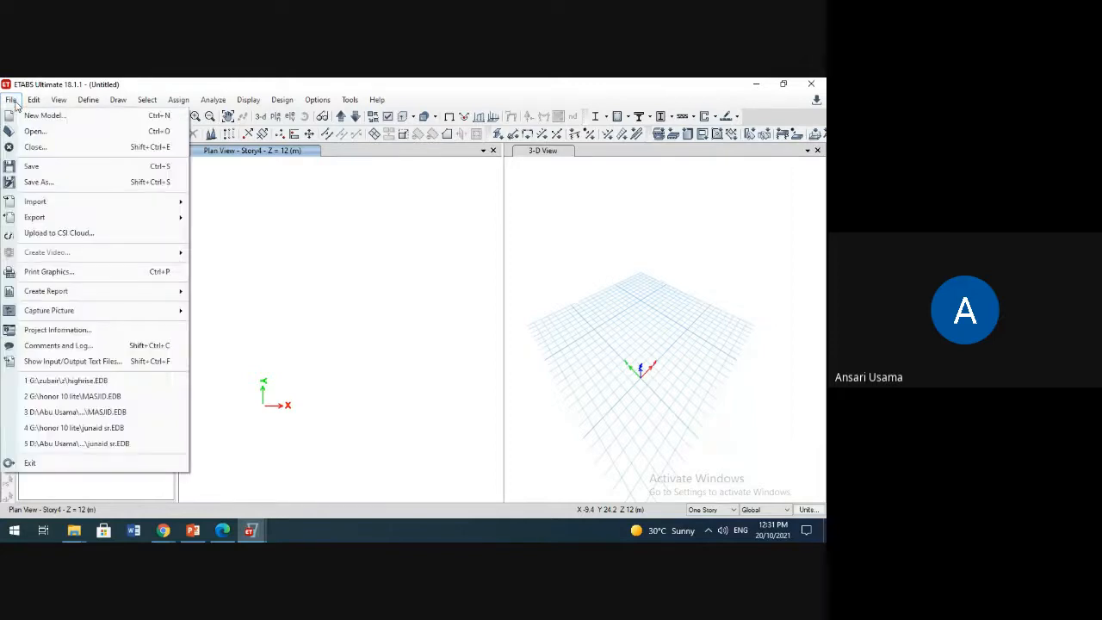
left_click(39, 113)
left_click(420, 350)
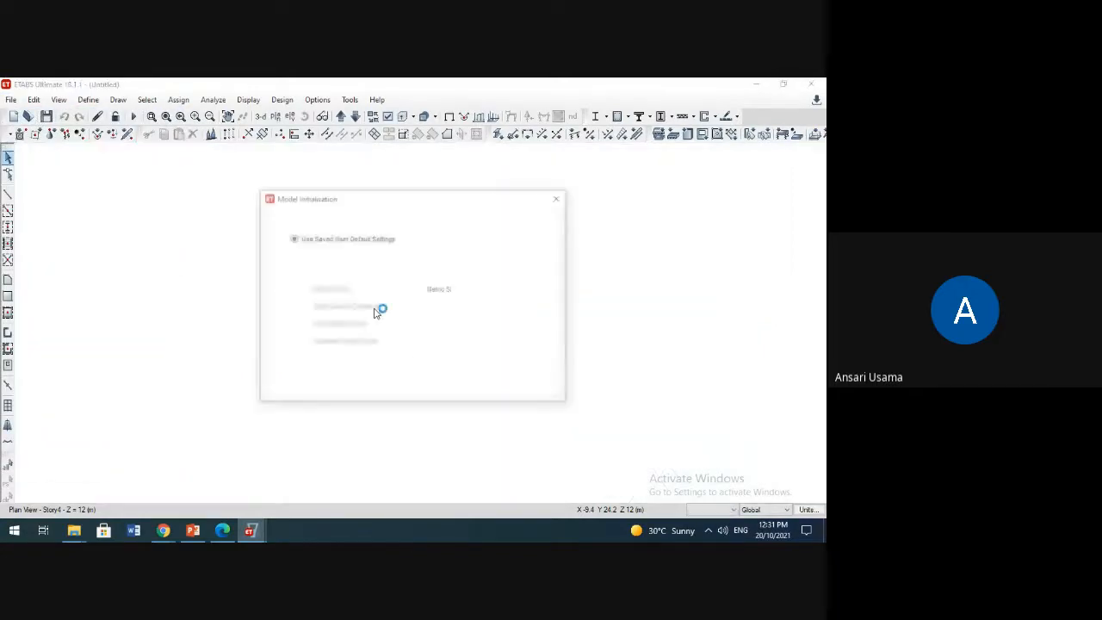
left_click(315, 274)
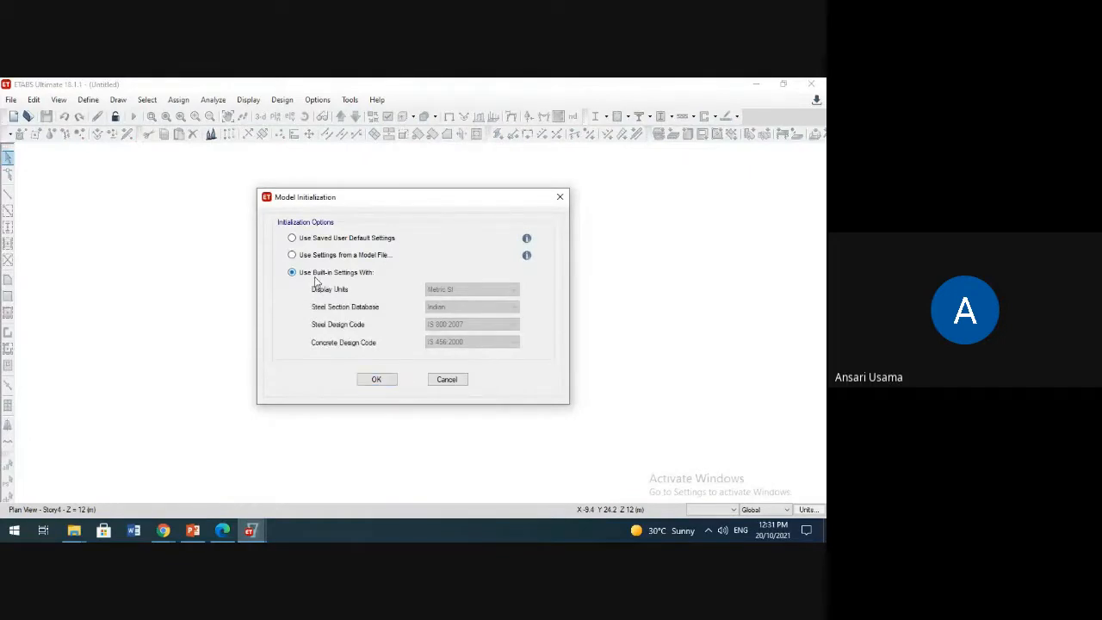
left_click(377, 380)
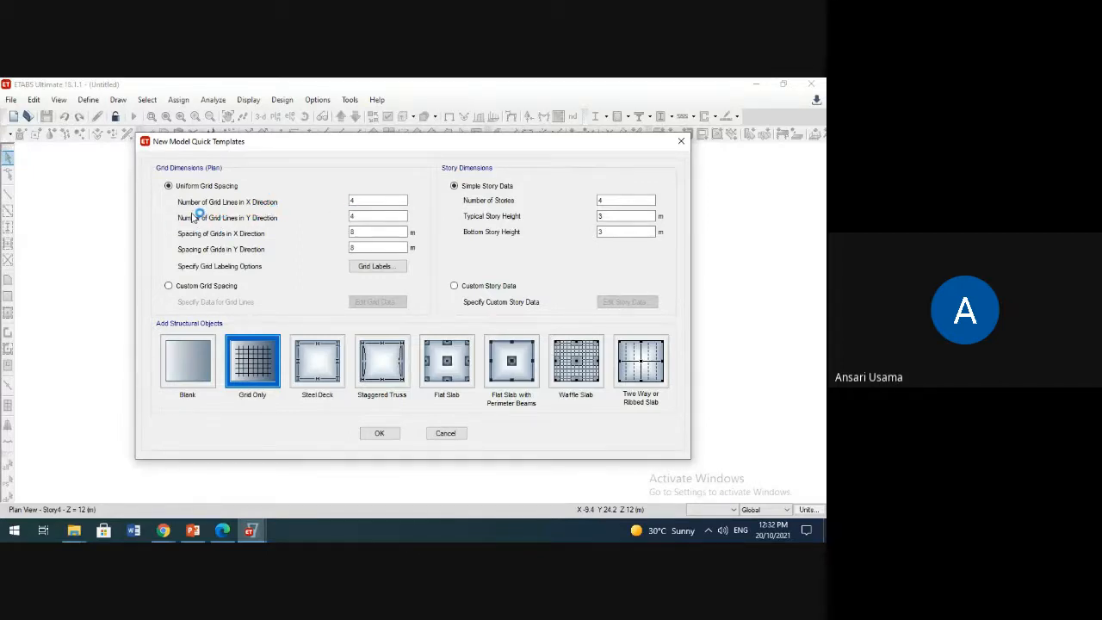
Step: Define a uniform grid with 6 grid lines in X and 4 in Y, spaced 4 m in X and 5 m in Y
double_click(351, 203)
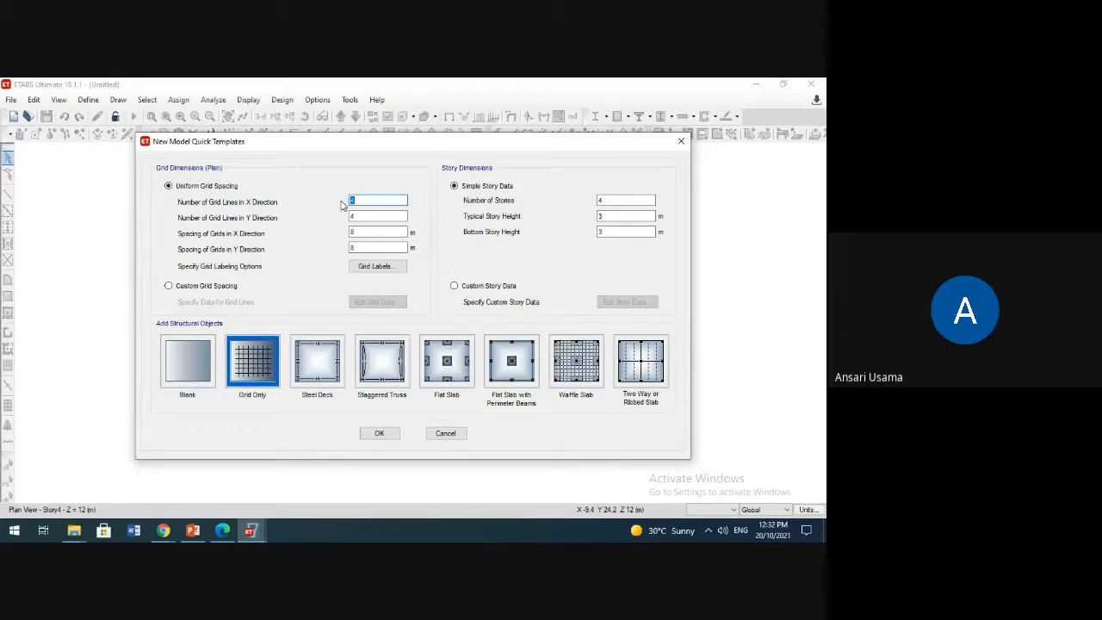
type("8")
left_click(360, 216)
left_click(362, 234)
left_click(353, 247)
Step: Set the number of stories to 3 and create the model from the Grid Only template
double_click(601, 200)
type("3")
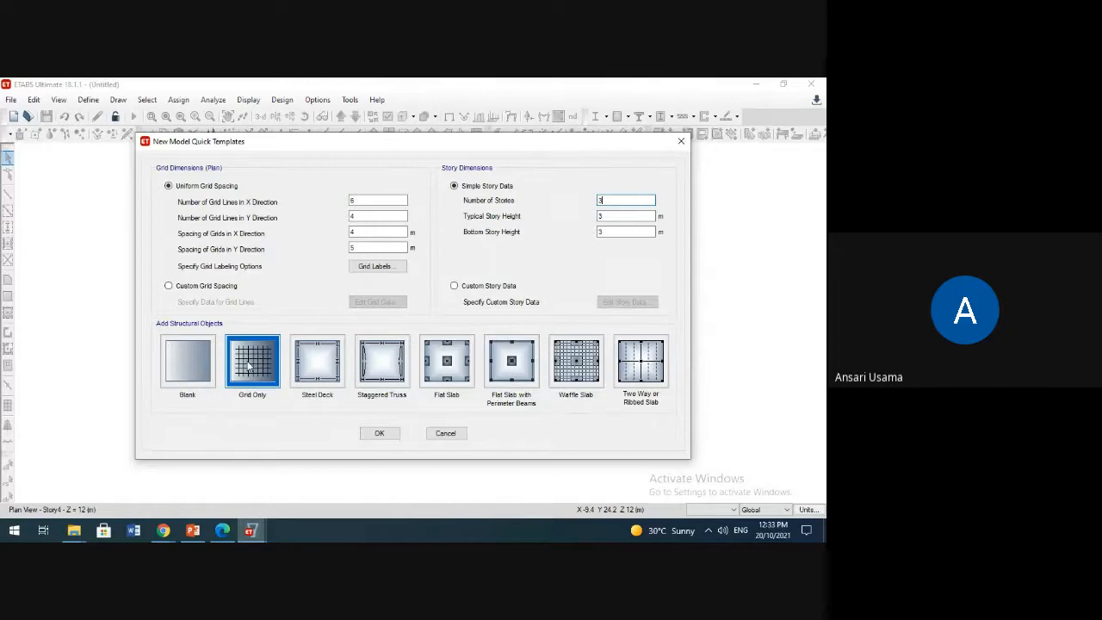
left_click(191, 359)
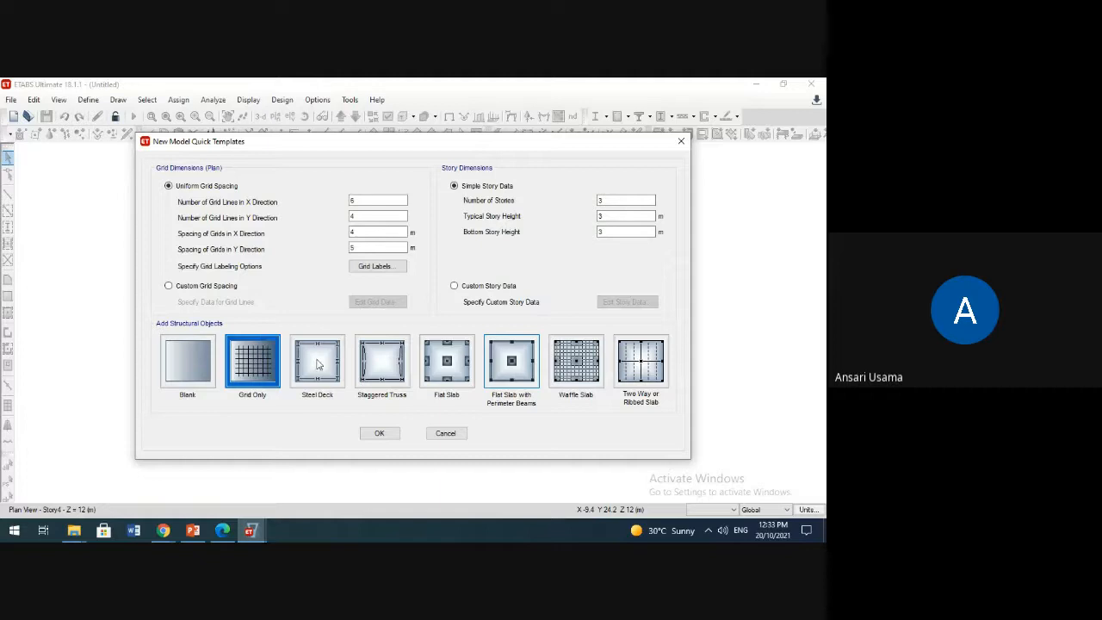
left_click(380, 434)
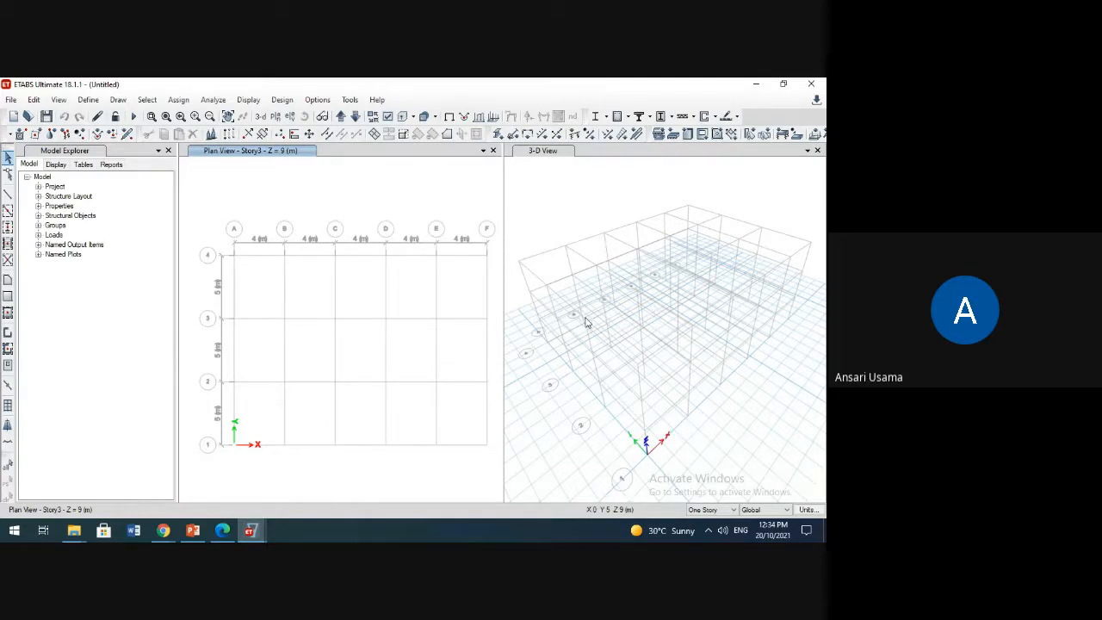
middle_click_drag(582, 327, 583, 313)
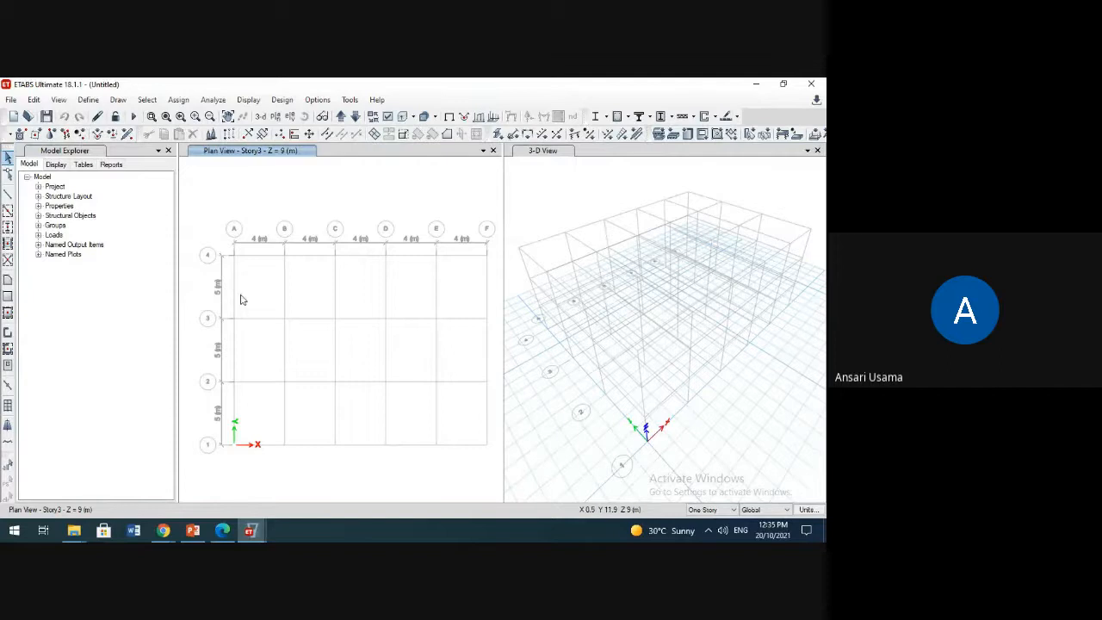
middle_click_drag(240, 295, 237, 287)
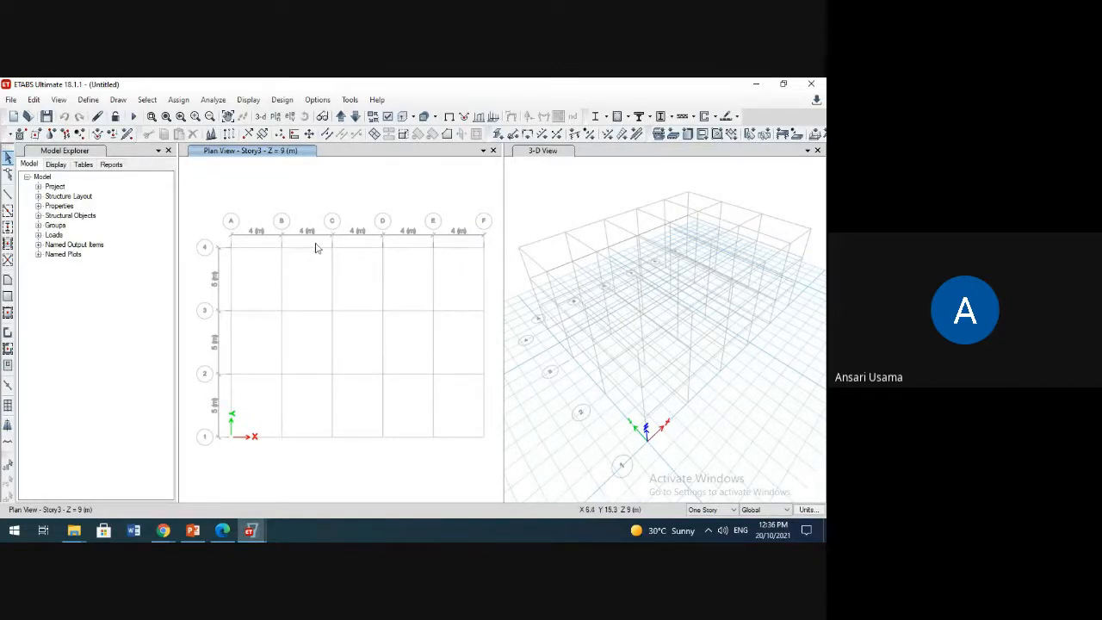
Step: Examine the grid line labels and the X and Y spacings of the grid in the Story3 plan view
middle_click_drag(332, 275, 332, 255)
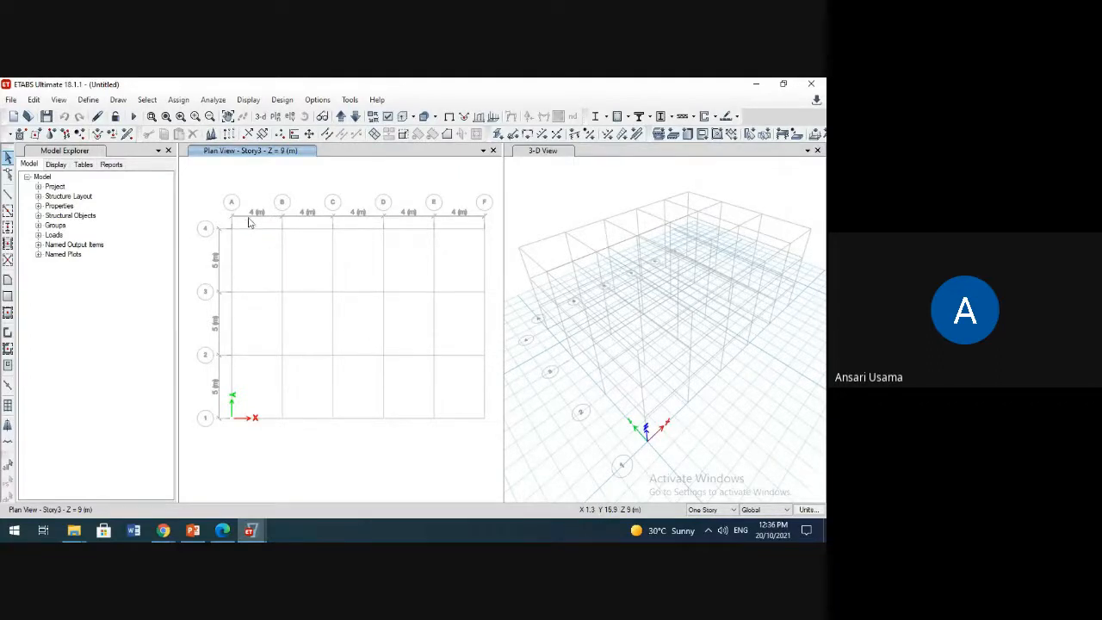
scroll(250, 223, "up", 3)
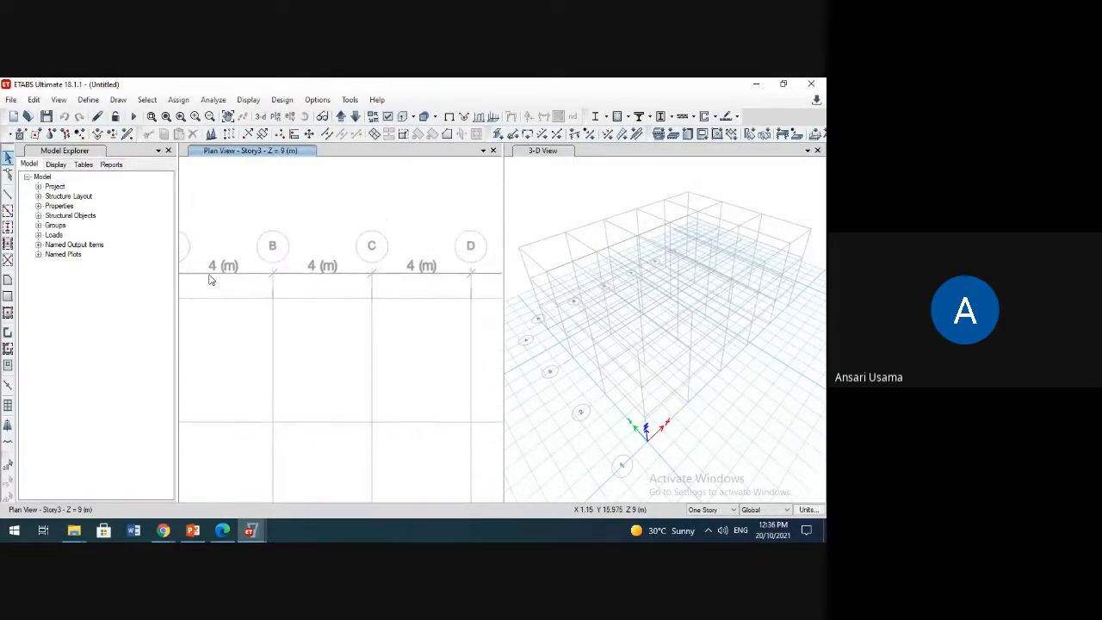
scroll(447, 283, "down", 6)
middle_click_drag(448, 284, 361, 249)
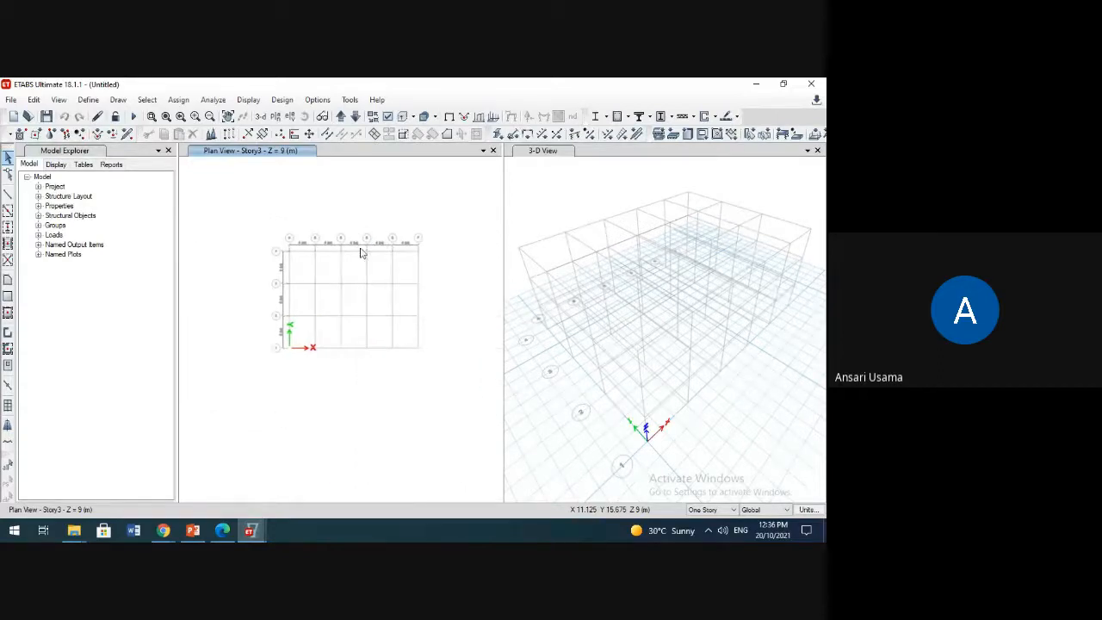
scroll(258, 327, "up", 6)
scroll(260, 380, "down", 3)
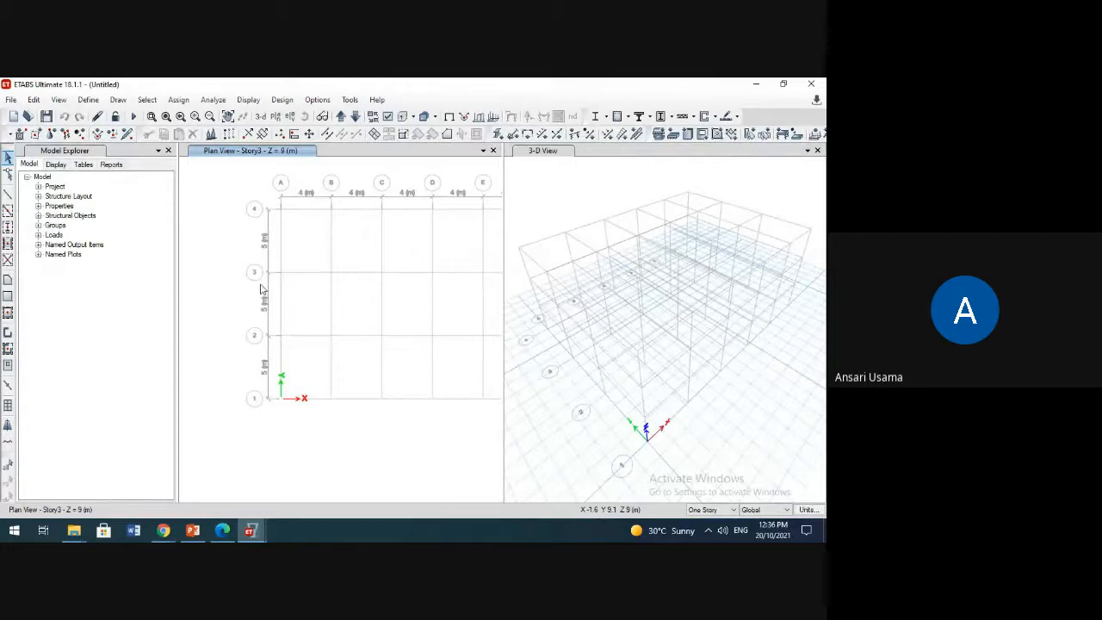
middle_click_drag(289, 299, 267, 341)
scroll(290, 273, "down", 3)
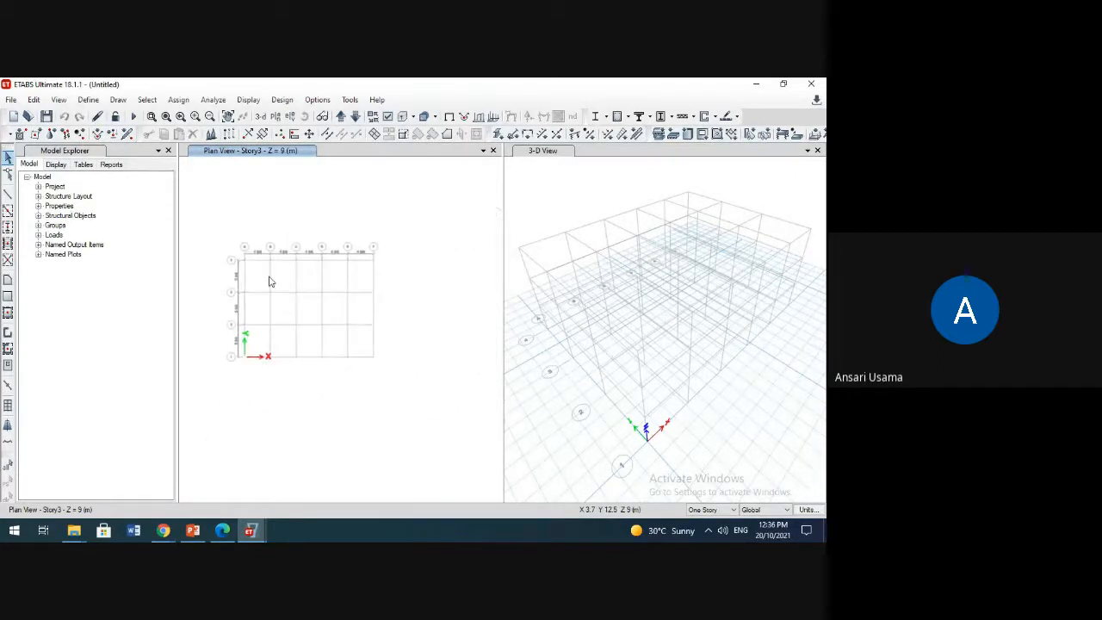
scroll(287, 278, "up", 2)
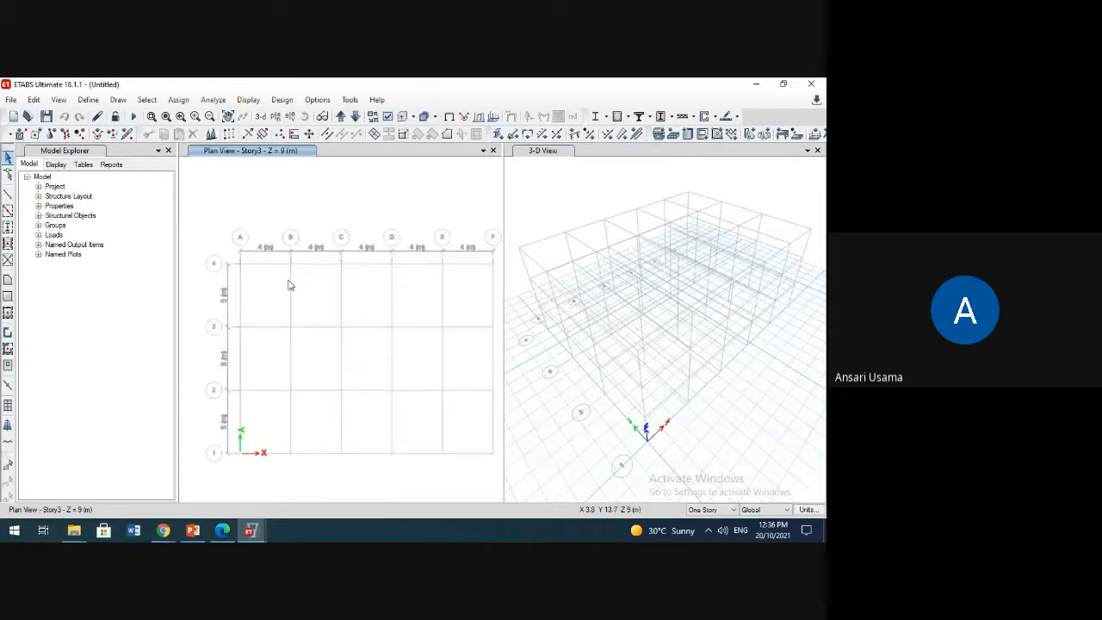
scroll(274, 293, "up", 2)
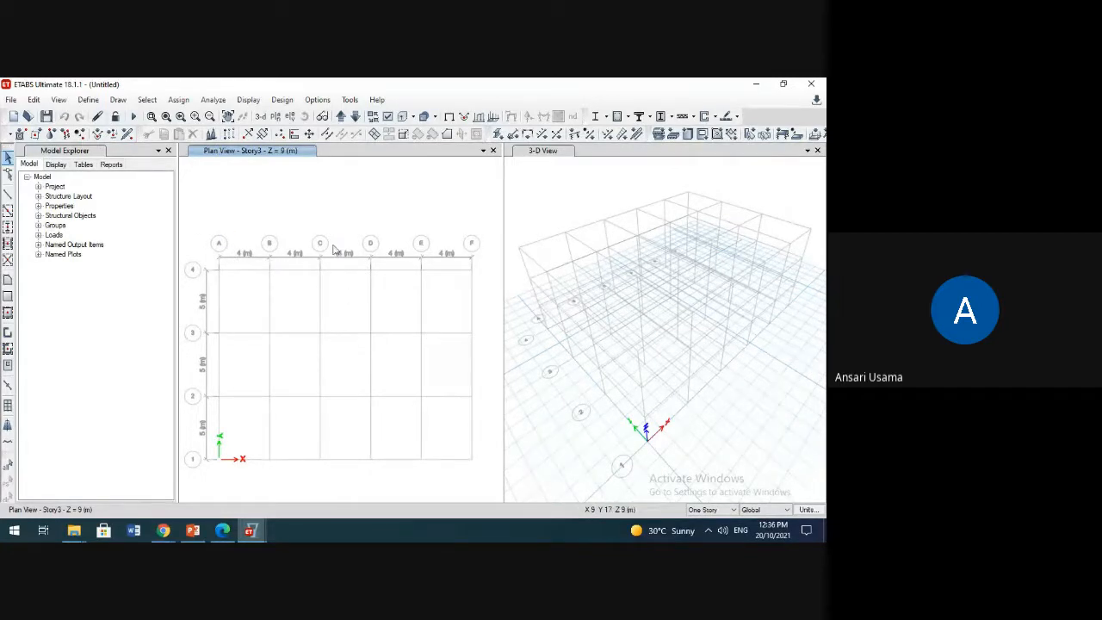
middle_click_drag(291, 239, 295, 235)
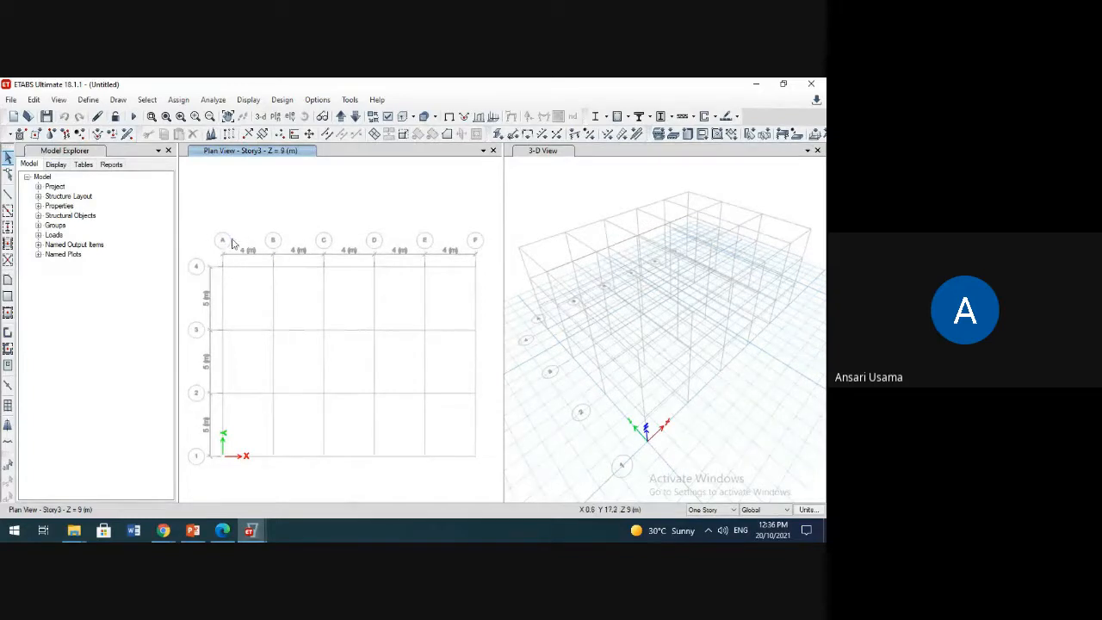
scroll(231, 243, "up", 2)
scroll(369, 245, "down", 2)
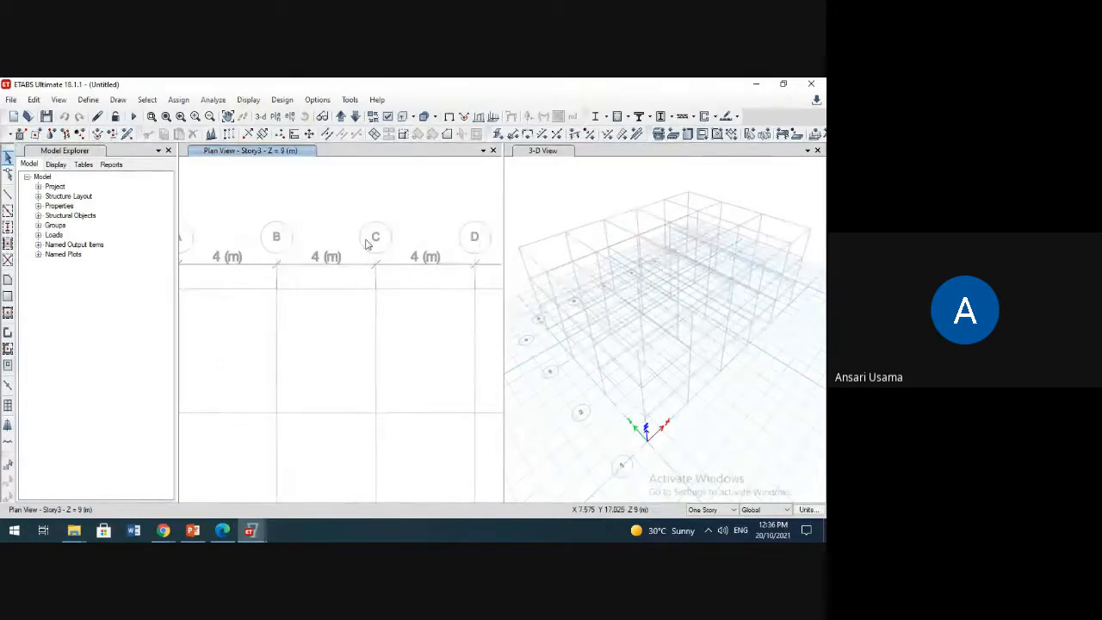
middle_click_drag(446, 243, 392, 242)
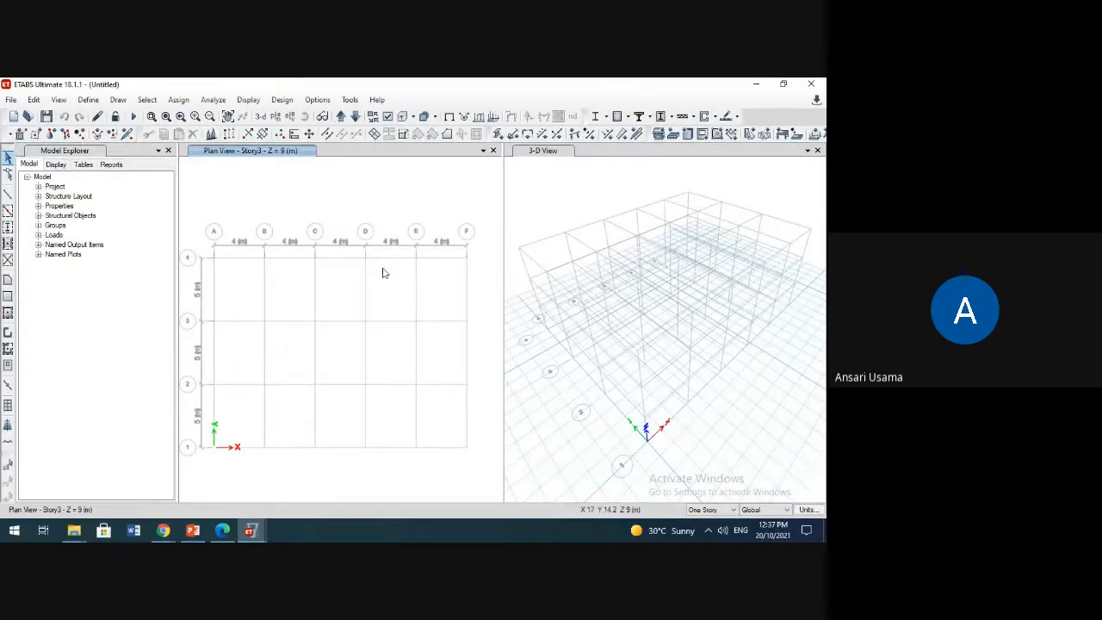
middle_click_drag(360, 278, 371, 256)
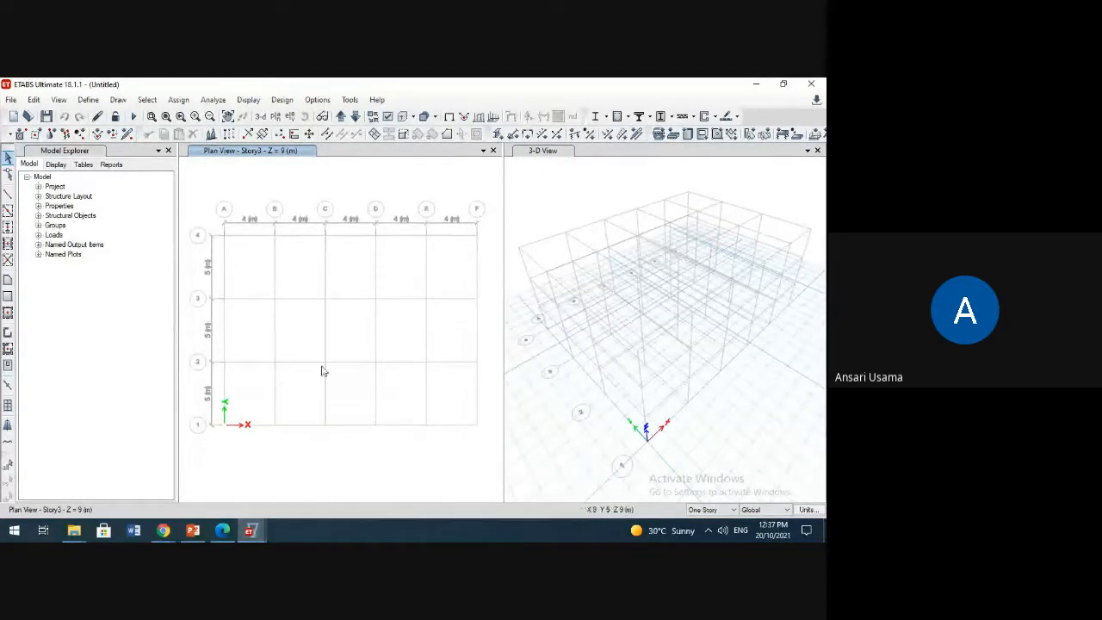
middle_click_drag(225, 254, 219, 260)
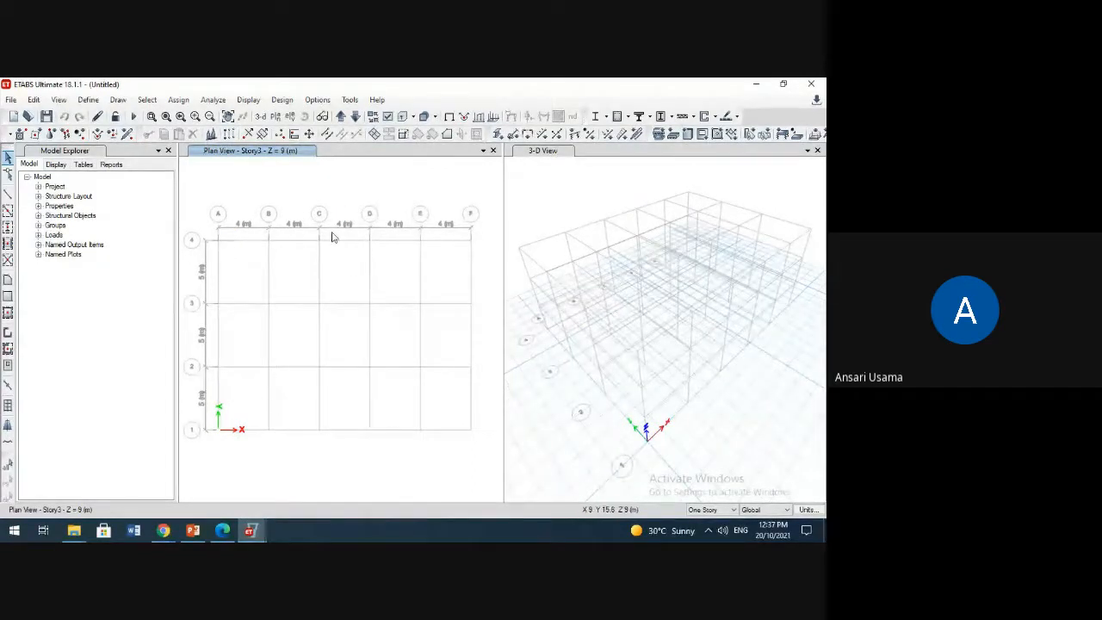
middle_click_drag(369, 288, 376, 261)
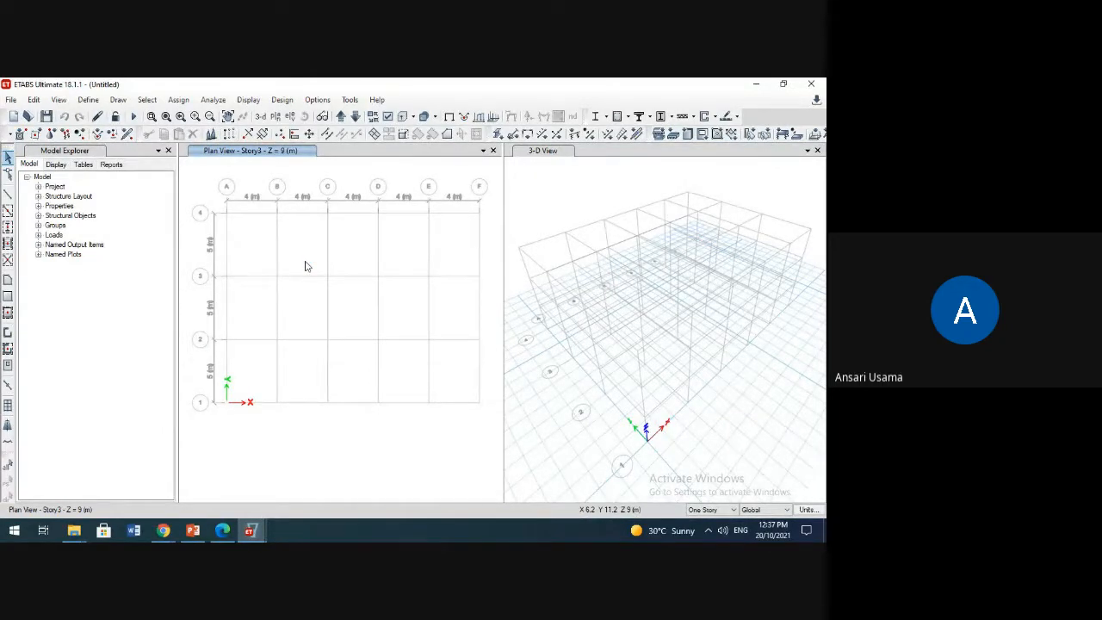
middle_click_drag(302, 316, 302, 321)
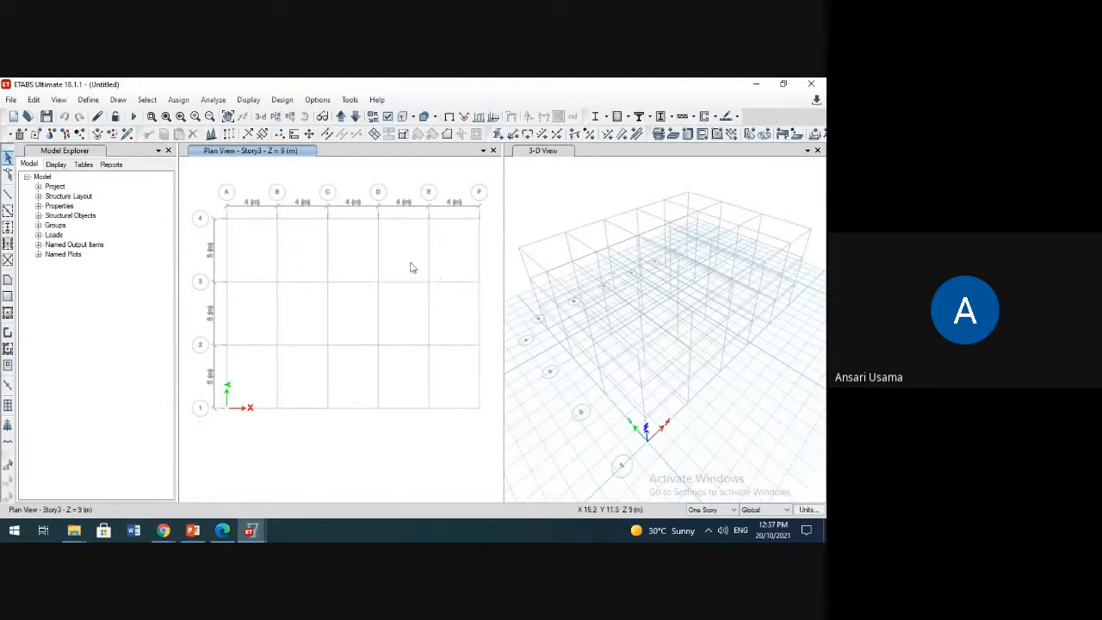
Step: Inspect the three-story grid in the 3-D view and compare it with the Story3 plan view
left_click(554, 194)
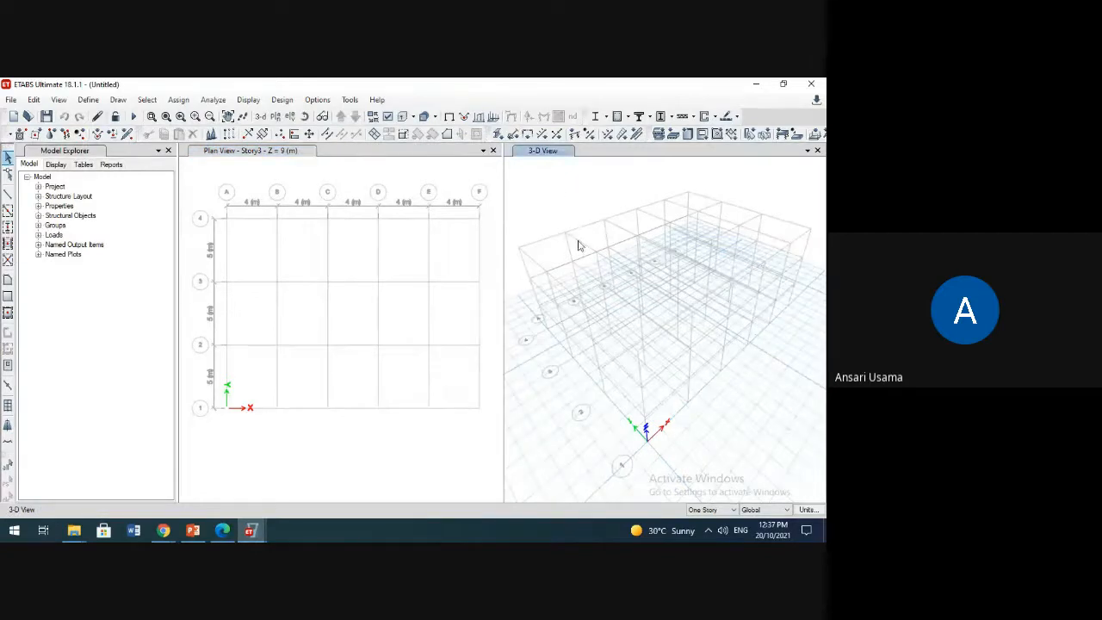
scroll(606, 297, "down", 5)
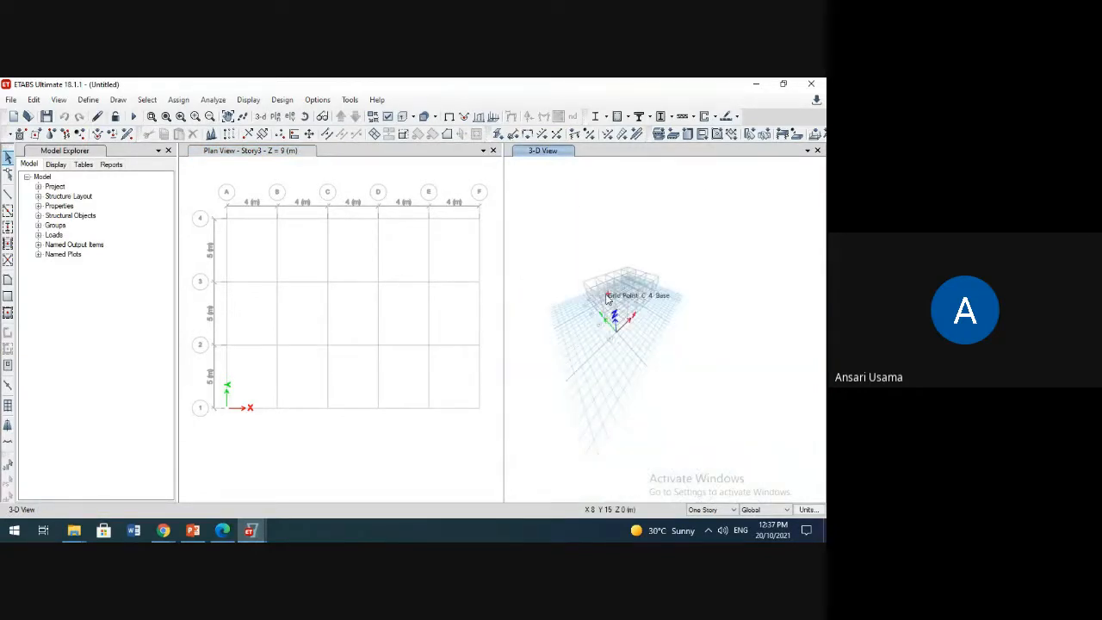
scroll(607, 299, "up", 5)
scroll(607, 299, "down", 3)
scroll(606, 297, "up", 3)
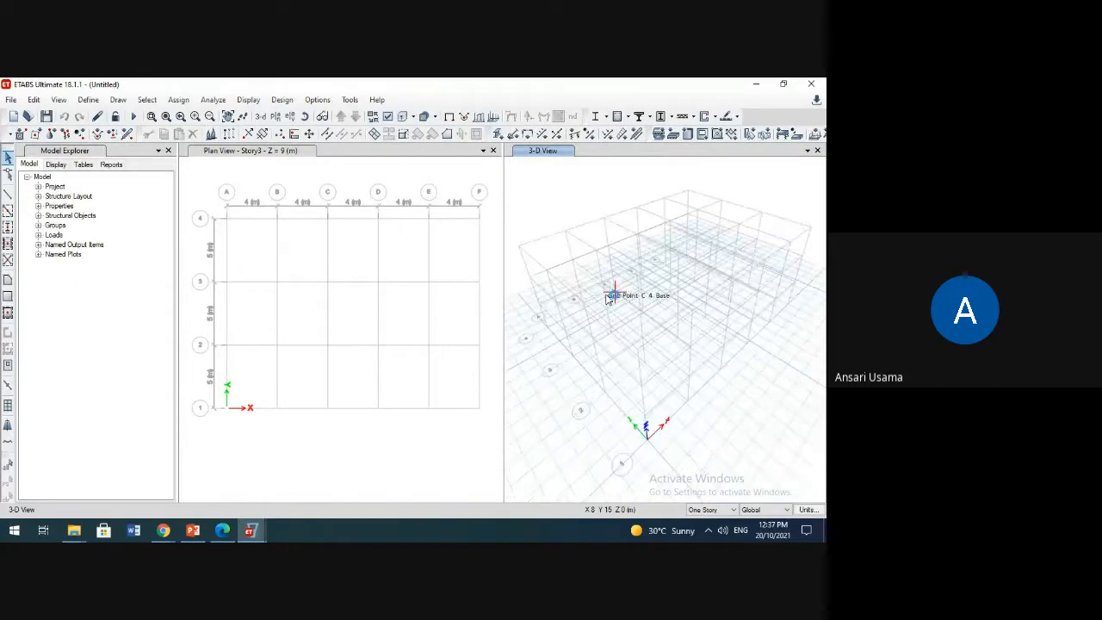
scroll(606, 297, "down", 3)
scroll(606, 297, "up", 3)
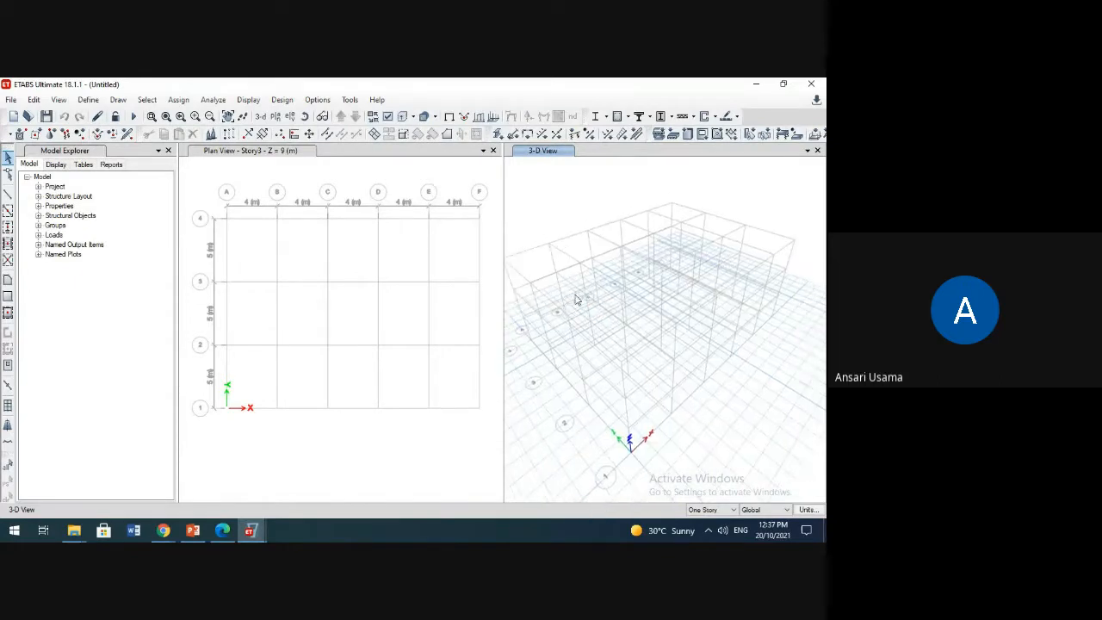
left_click(298, 174)
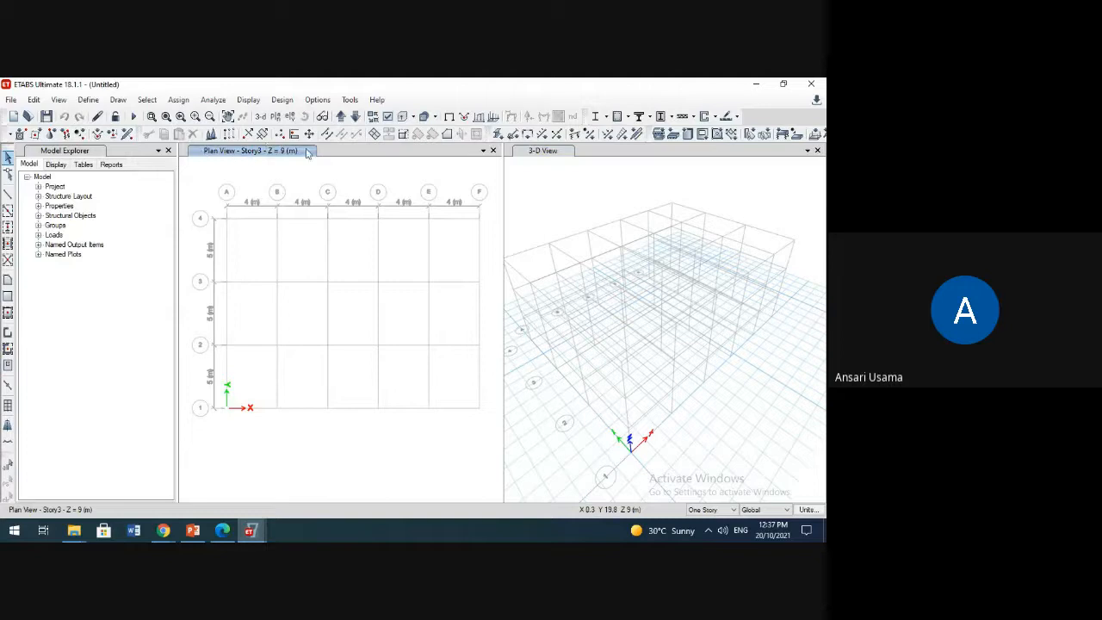
scroll(323, 292, "down", 4)
scroll(323, 294, "up", 4)
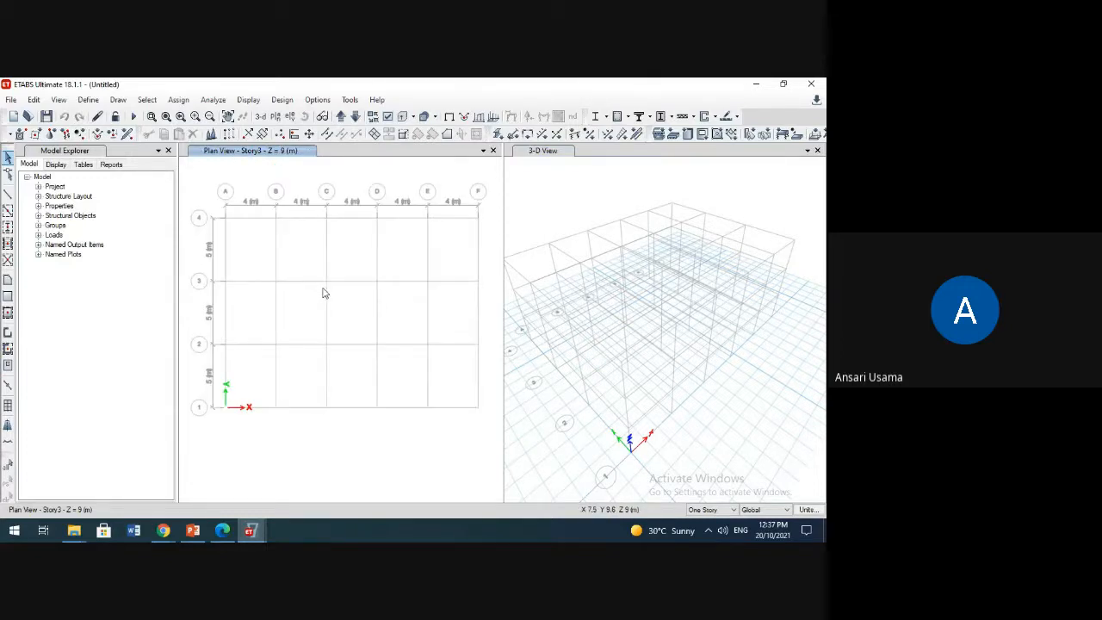
scroll(323, 293, "down", 2)
scroll(323, 292, "up", 2)
left_click(586, 209)
scroll(605, 253, "down", 3)
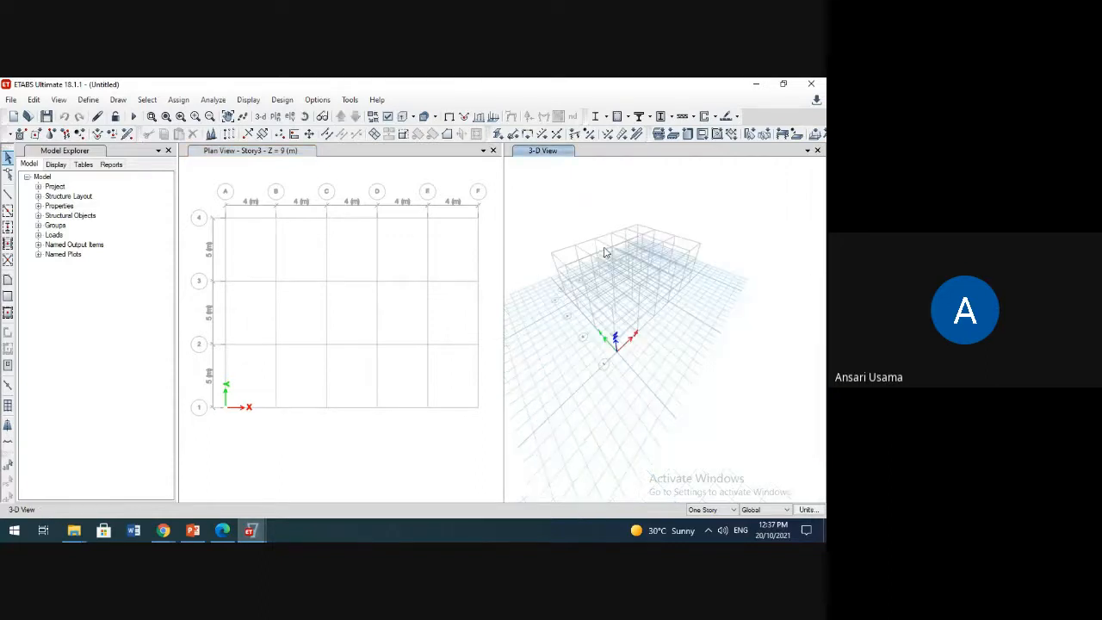
scroll(592, 230, "up", 2)
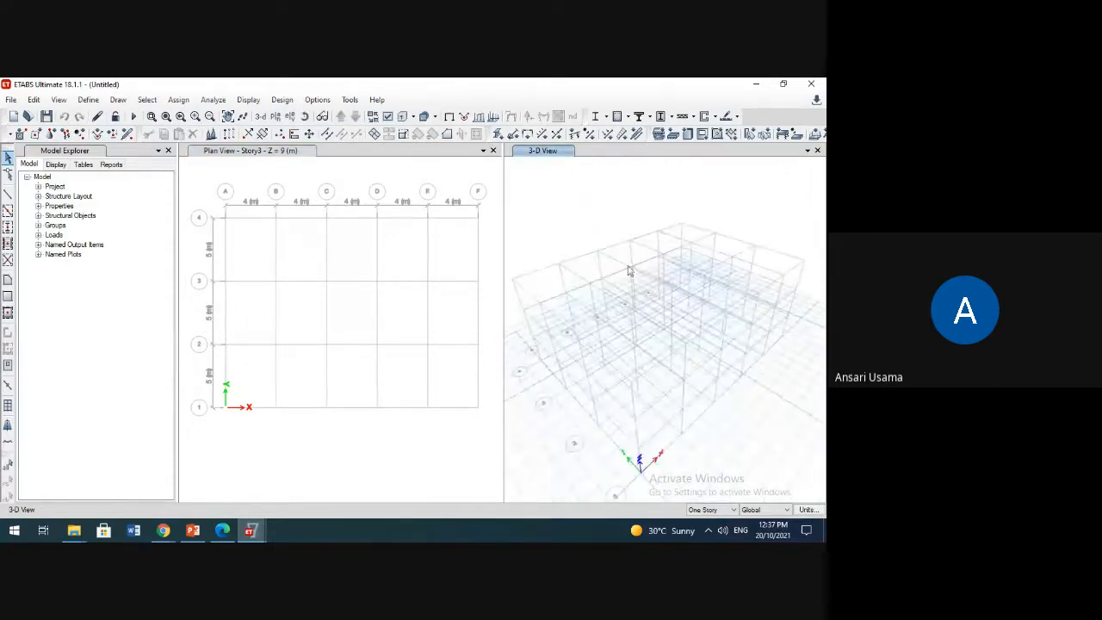
scroll(652, 270, "up", 2)
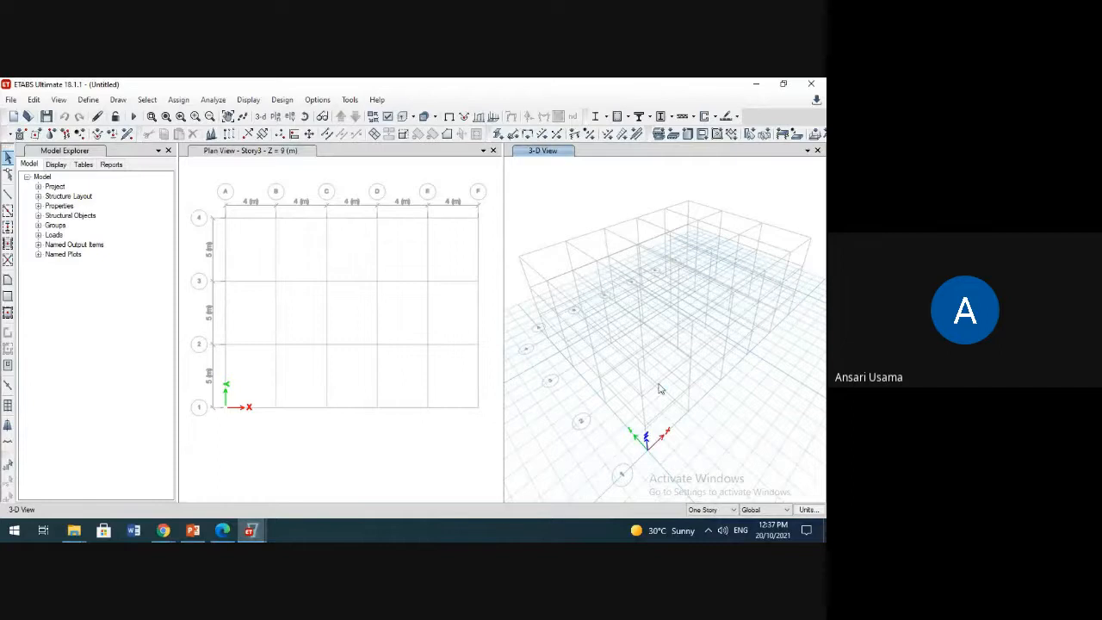
middle_click_drag(660, 383, 654, 340)
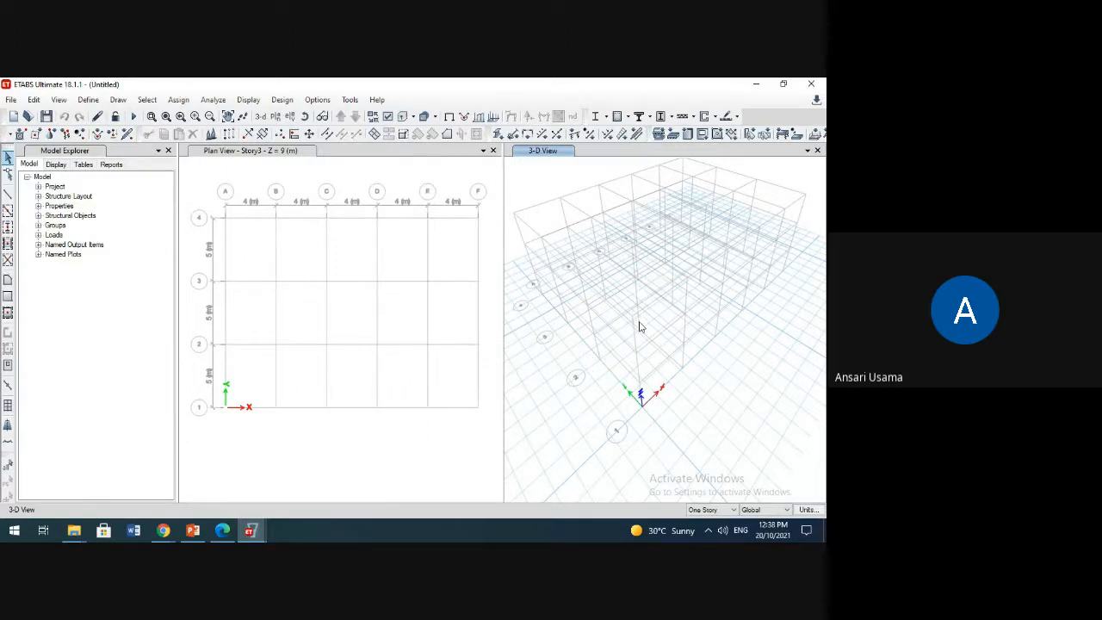
middle_click_drag(640, 325, 649, 349)
scroll(640, 312, "down", 4)
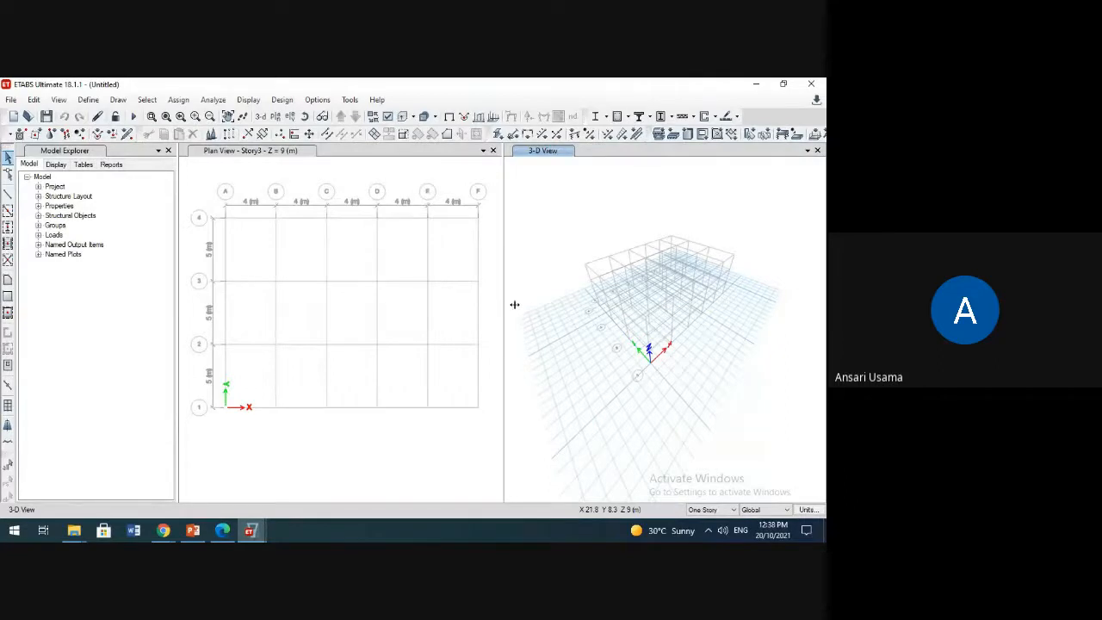
Step: Enlarge the plan view window, then narrow it to give the 3-D view most of the workspace
left_click_drag(514, 305, 658, 322)
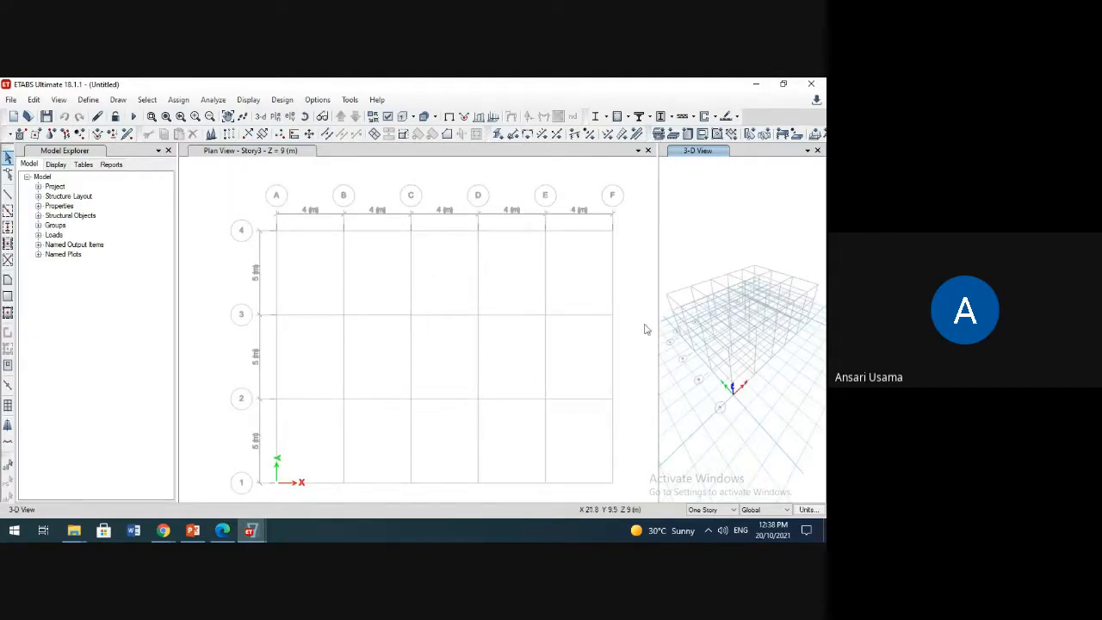
left_click_drag(656, 331, 319, 331)
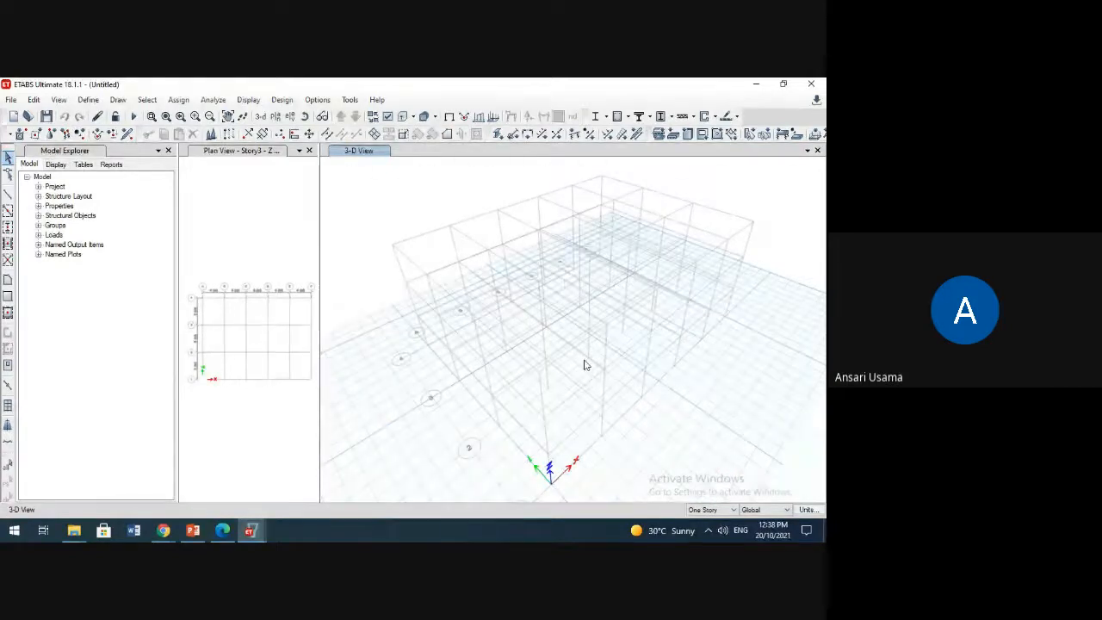
scroll(586, 365, "down", 3)
middle_click_drag(586, 362, 599, 335)
scroll(576, 336, "up", 3)
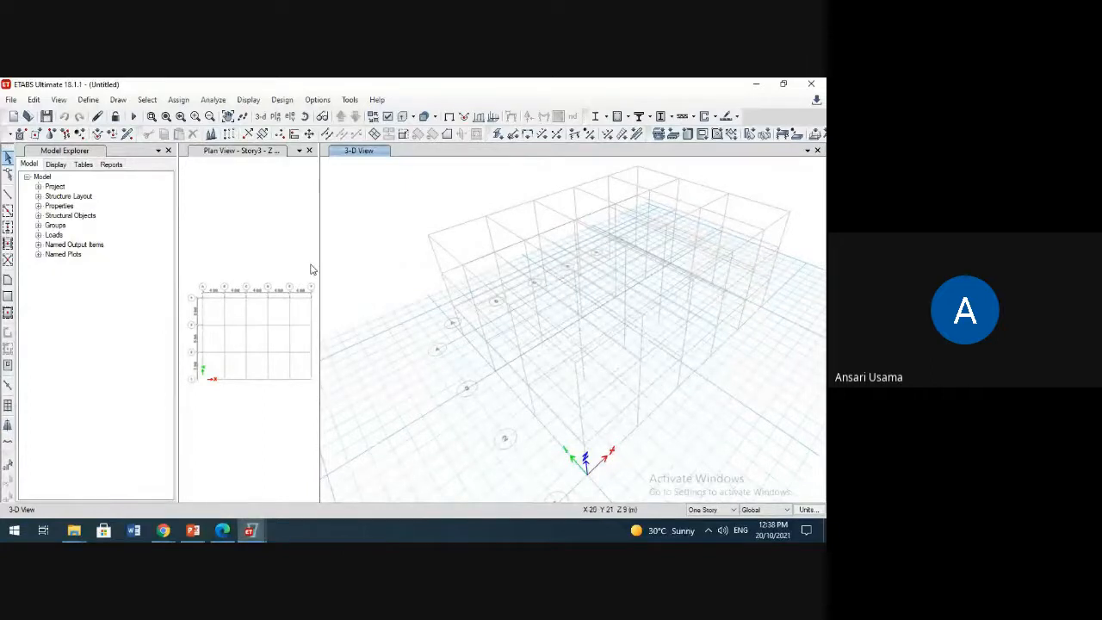
Step: Close the 3-D view window and inspect the Story3 plan view alone across the full workspace
left_click(819, 152)
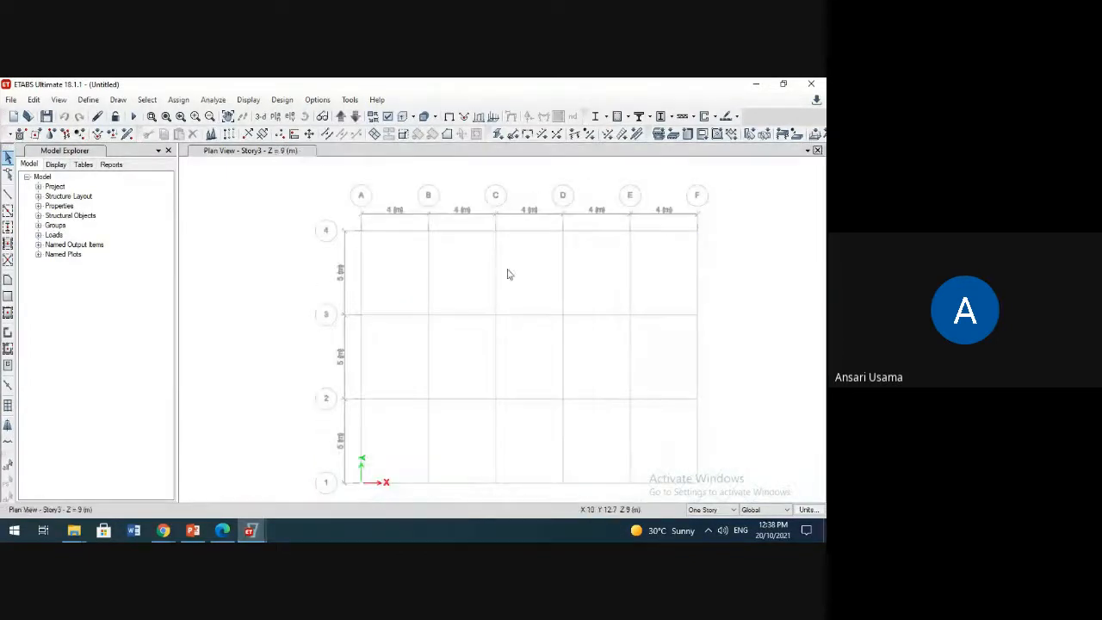
left_click(510, 273)
scroll(514, 303, "down", 3)
middle_click_drag(514, 302, 448, 275)
scroll(413, 274, "up", 3)
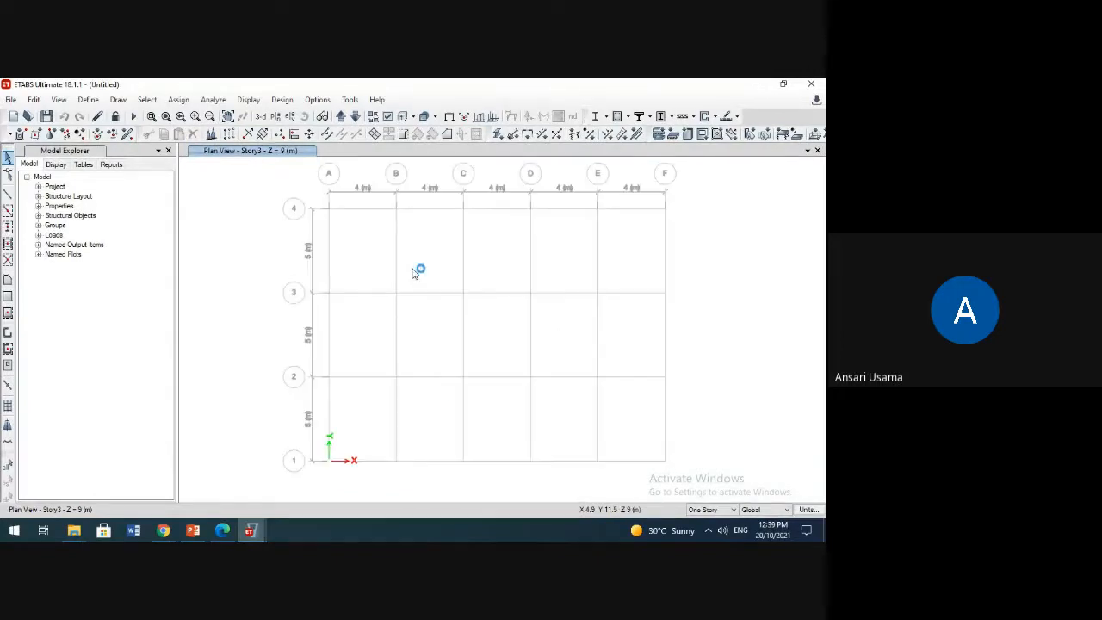
scroll(413, 274, "down", 3)
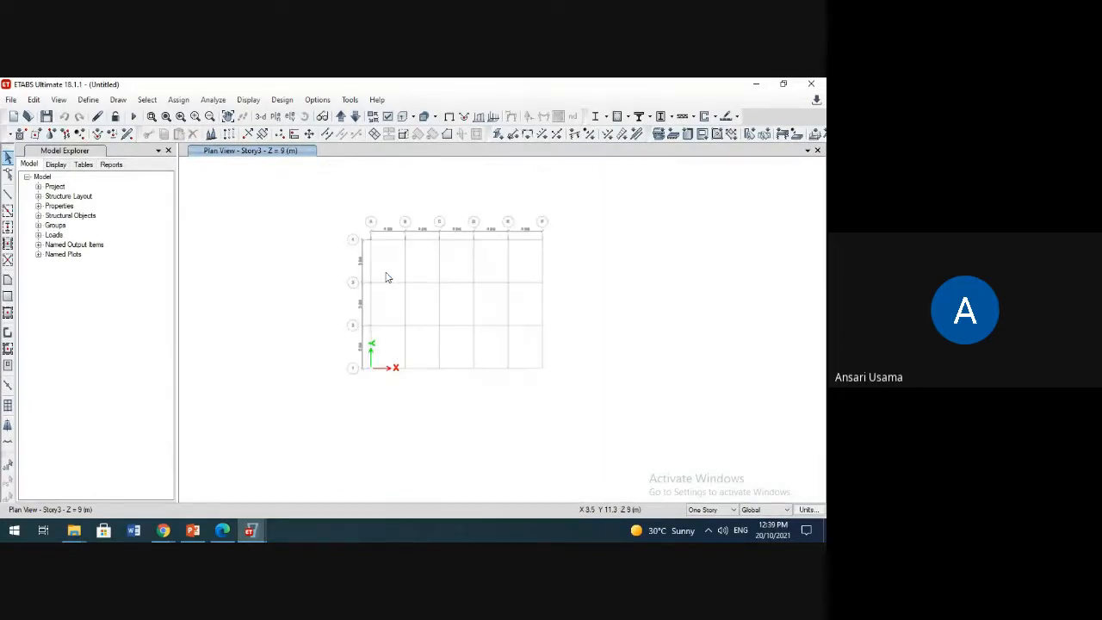
Step: Add a new window showing the 3-D view and close the plan view window
left_click(808, 152)
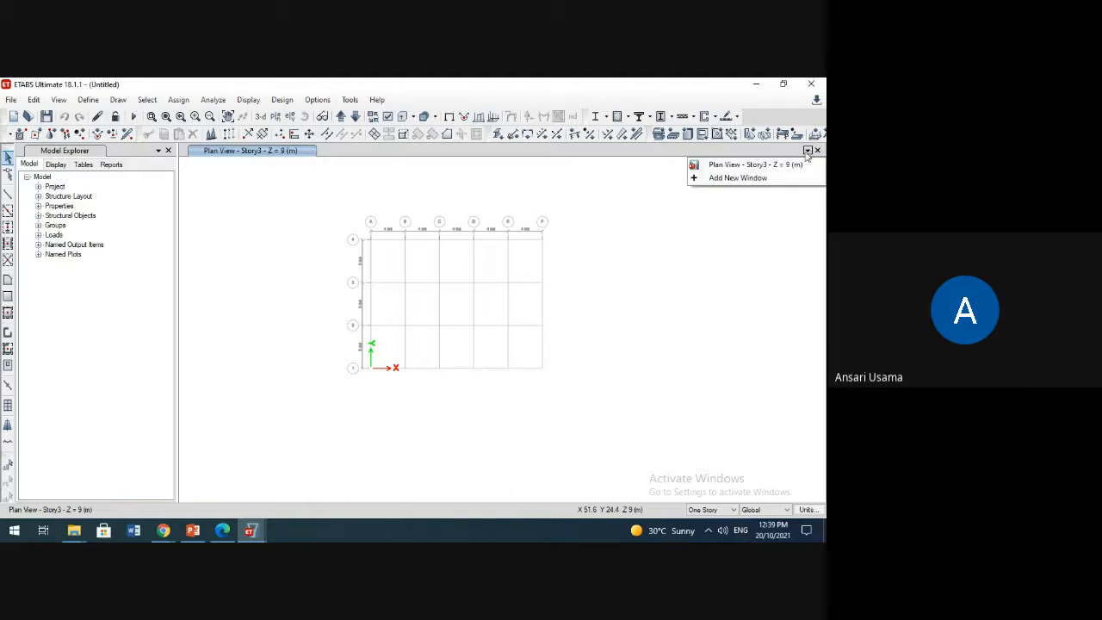
left_click(738, 178)
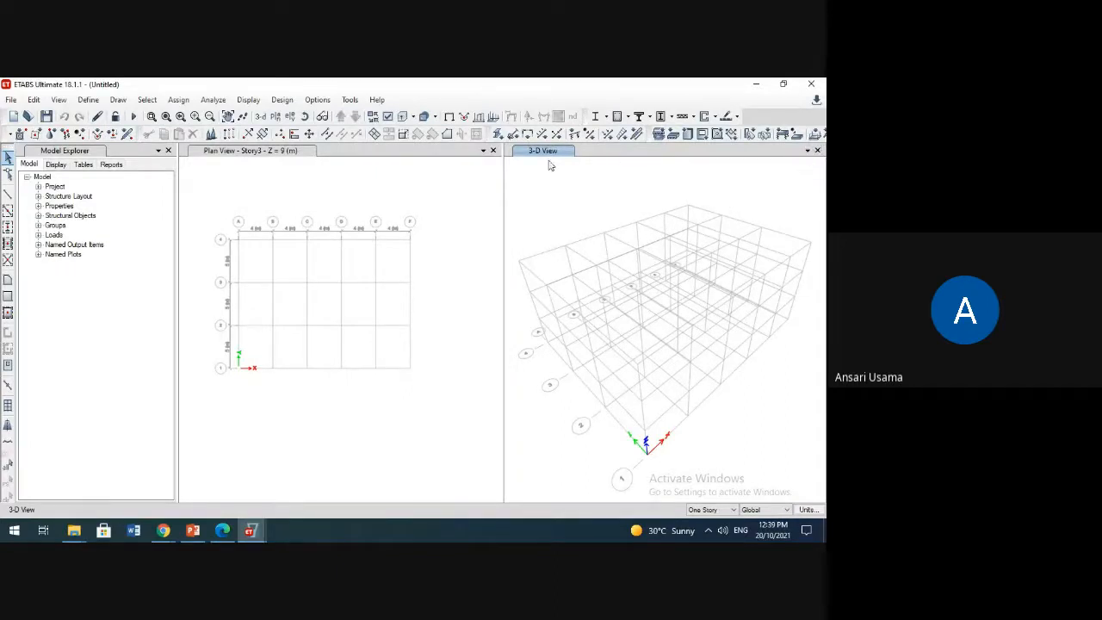
left_click(493, 150)
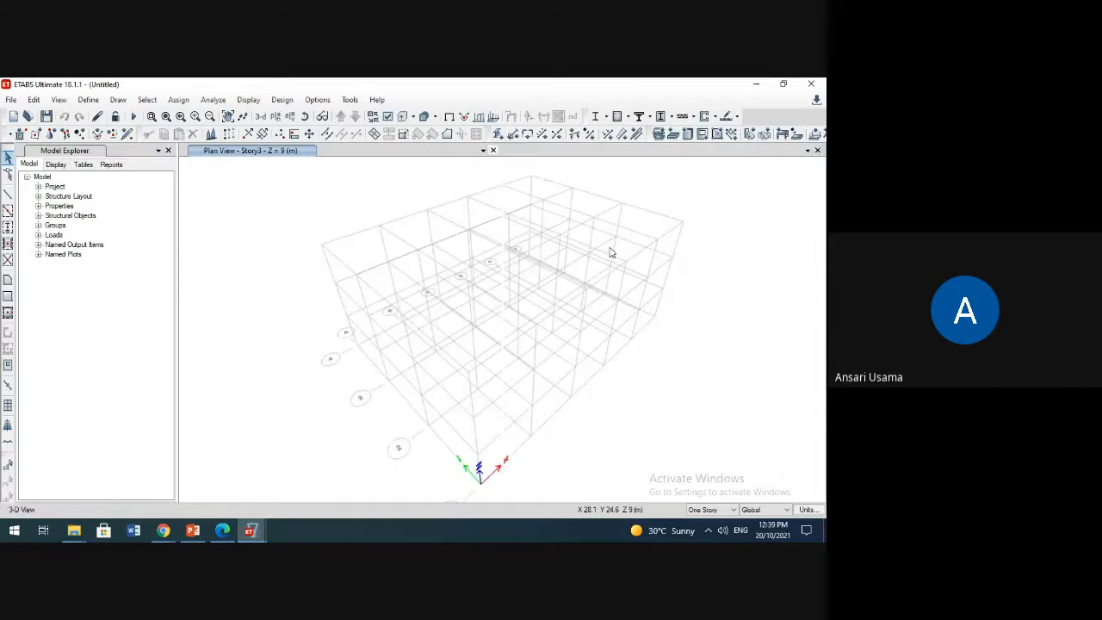
scroll(497, 308, "up", 5)
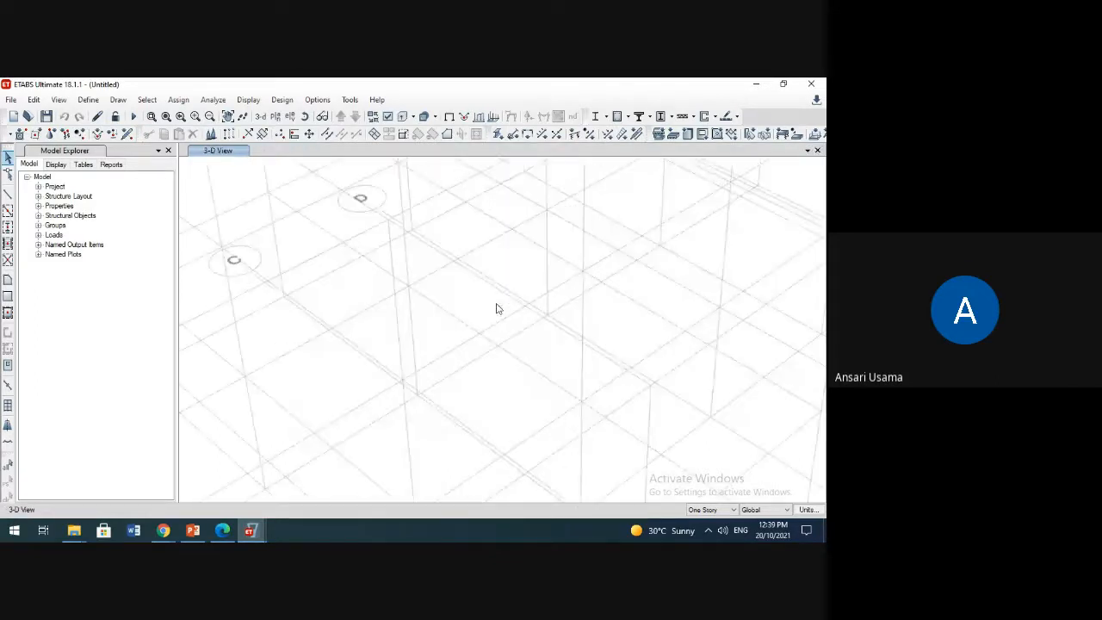
Step: Fit the whole grid in the 3-D view and rotate it to a lower viewing angle
scroll(497, 308, "down", 5)
middle_click_drag(499, 311, 472, 308)
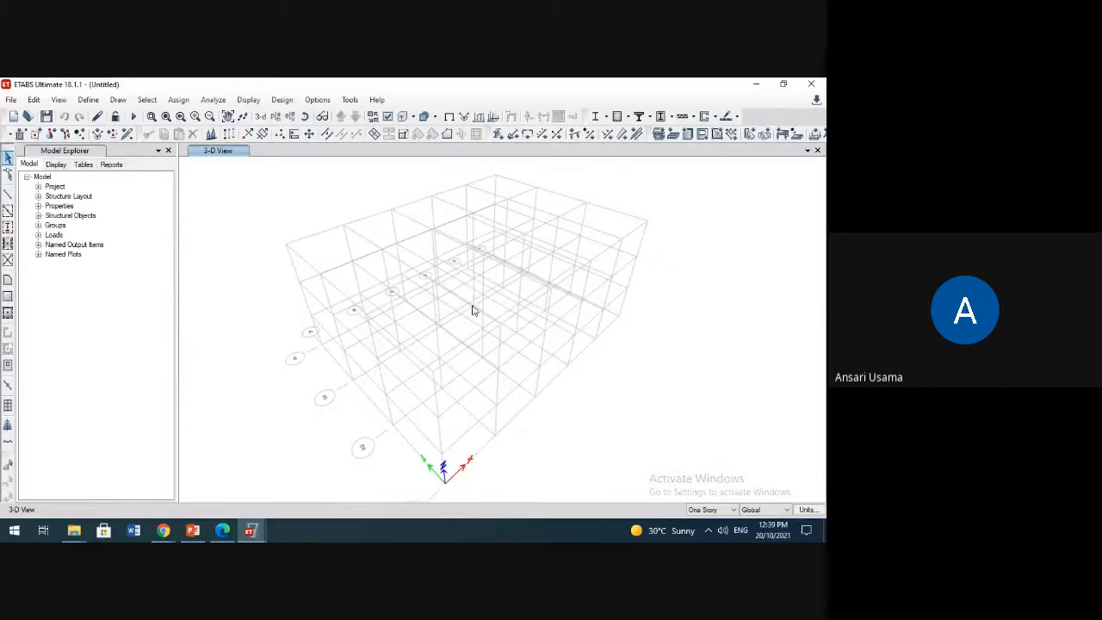
left_click(328, 135)
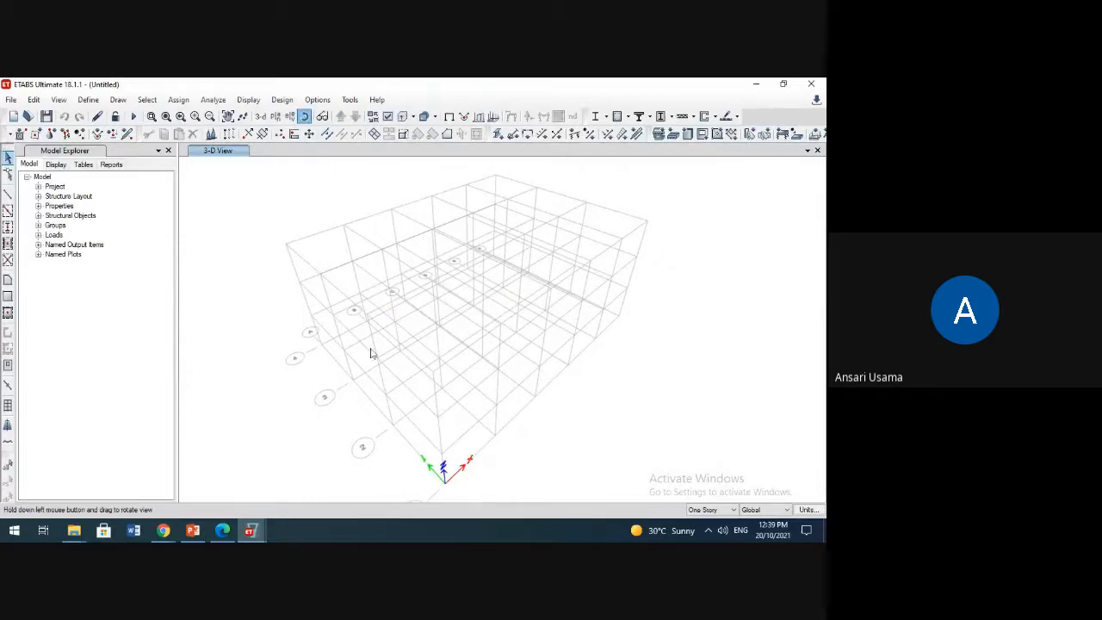
left_click_drag(441, 382, 402, 364)
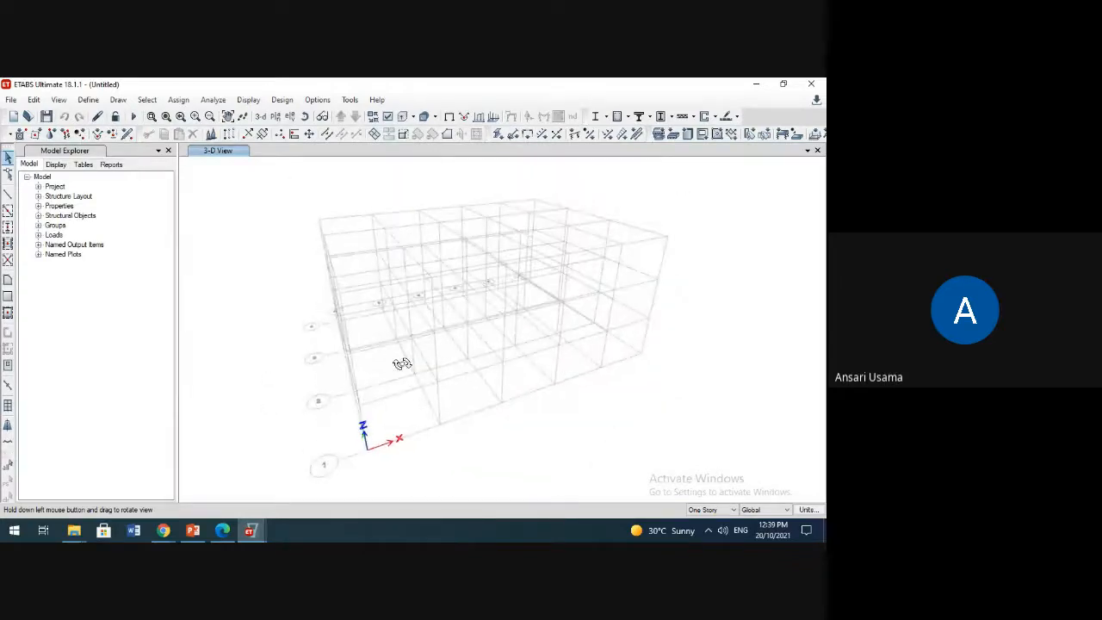
Step: Add a second 3-D view window beside the existing one and centre the grid in it
left_click(808, 150)
left_click(779, 177)
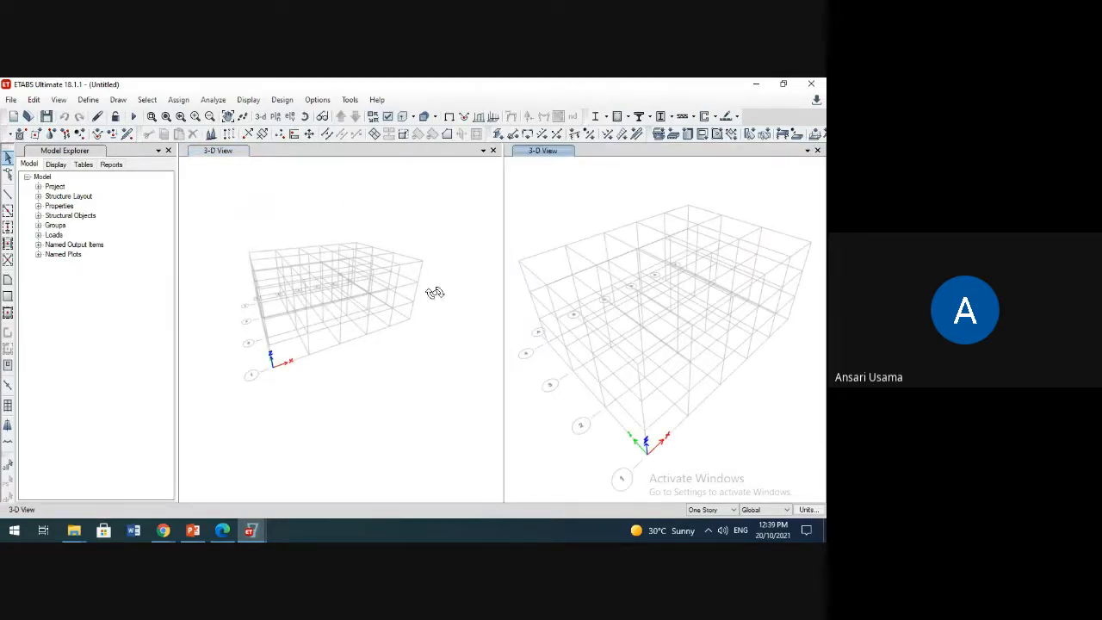
middle_click_drag(582, 296, 577, 275)
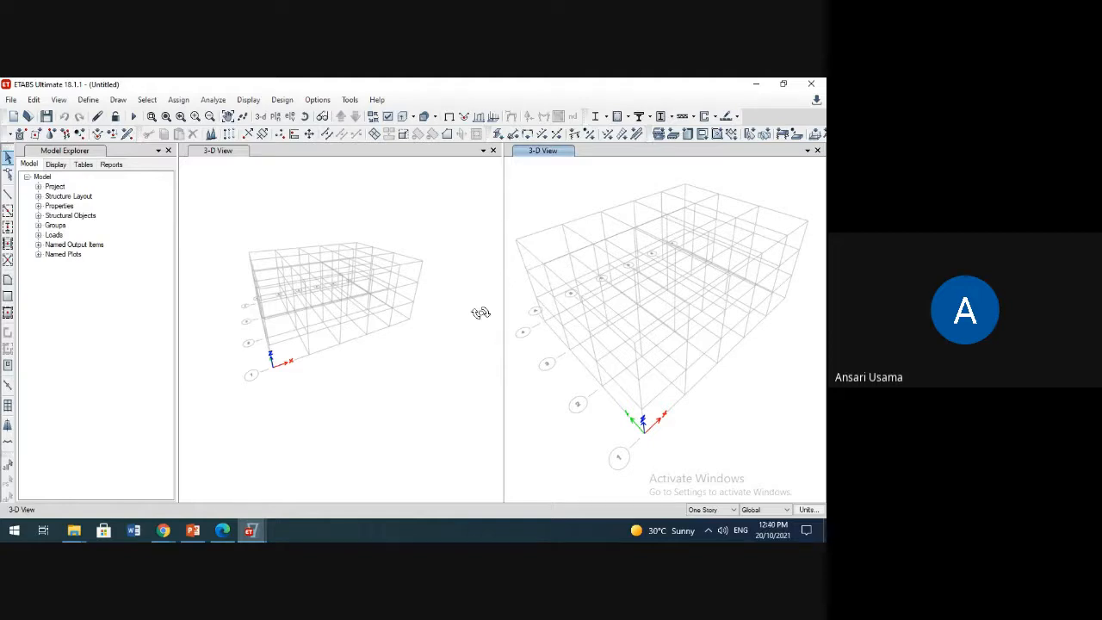
Step: Switch the original, rotated 3-D view window to the plan view of Story1 and centre the plan
left_click(476, 267)
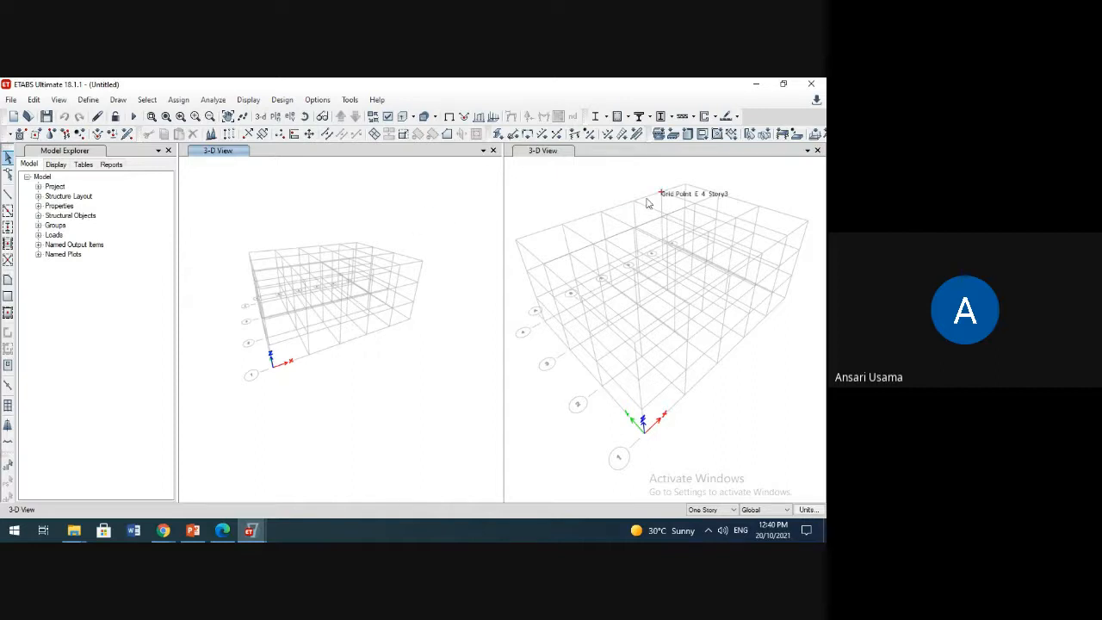
scroll(295, 295, "up", 2)
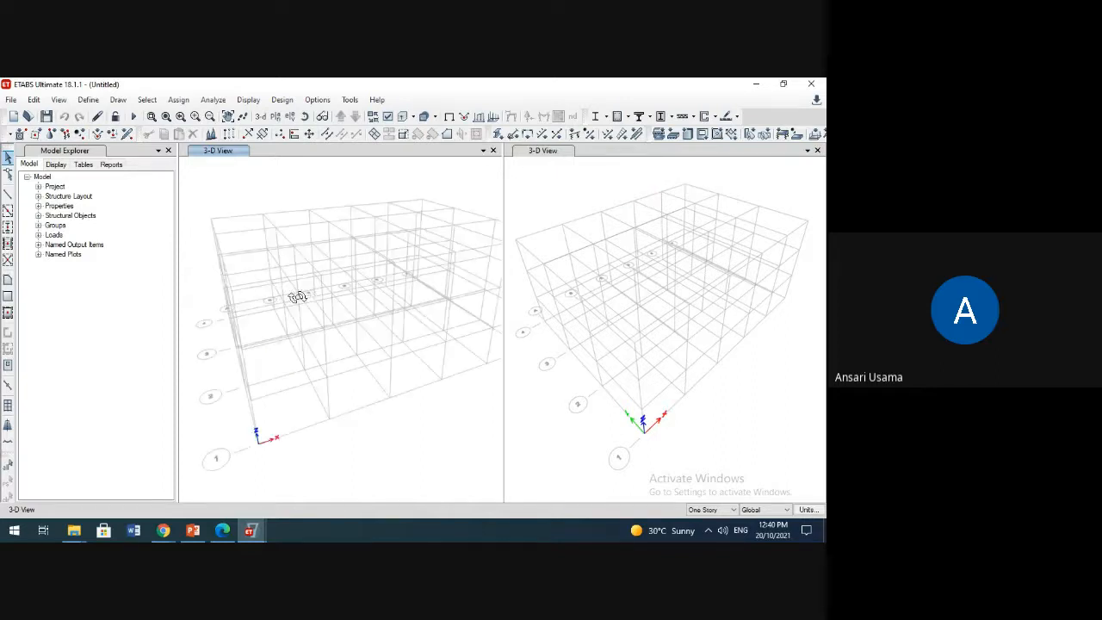
scroll(299, 295, "down", 5)
scroll(299, 295, "up", 3)
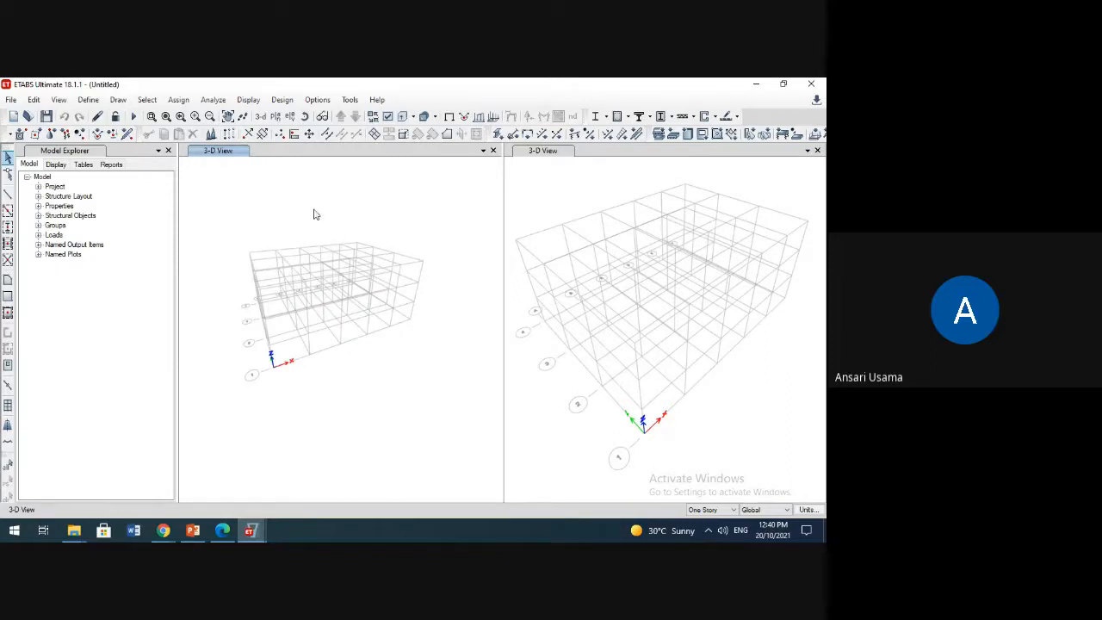
left_click(276, 118)
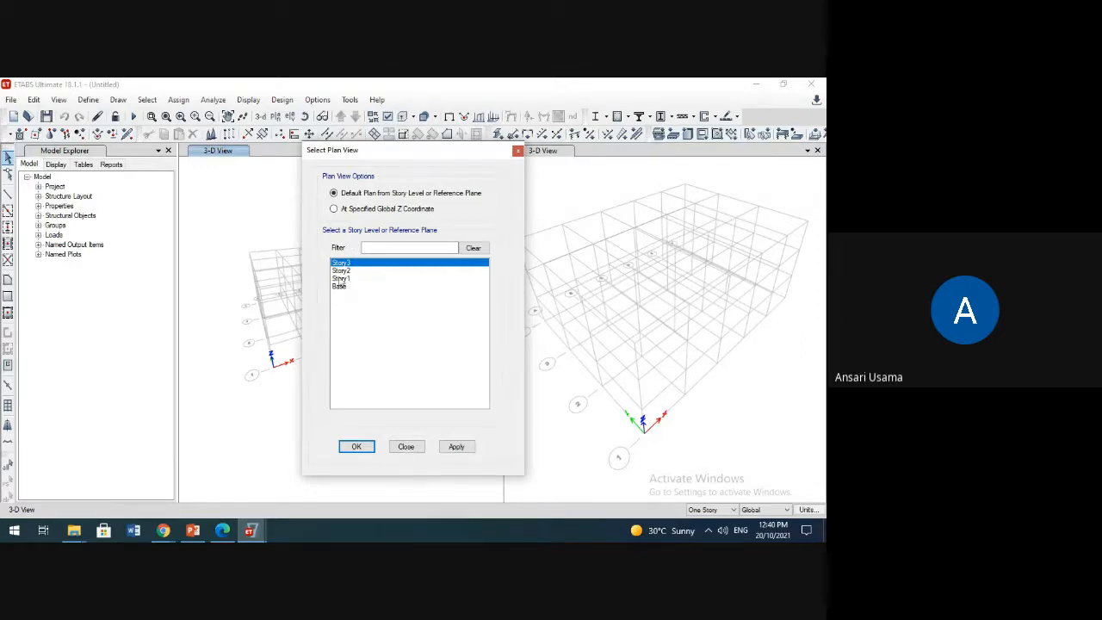
left_click(348, 278)
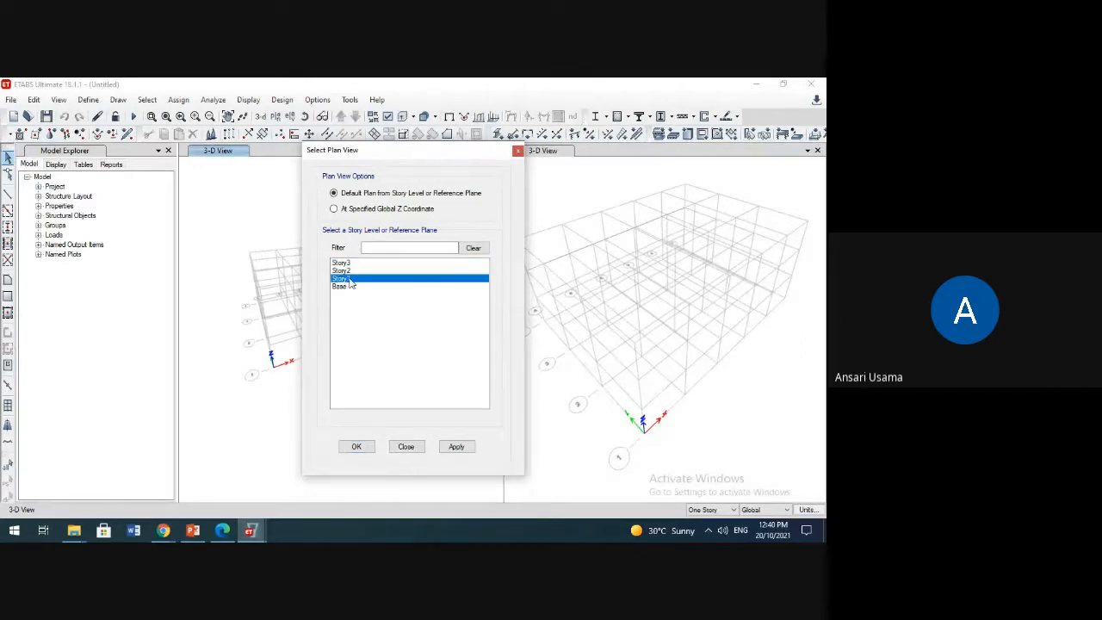
left_click(351, 271)
left_click(353, 262)
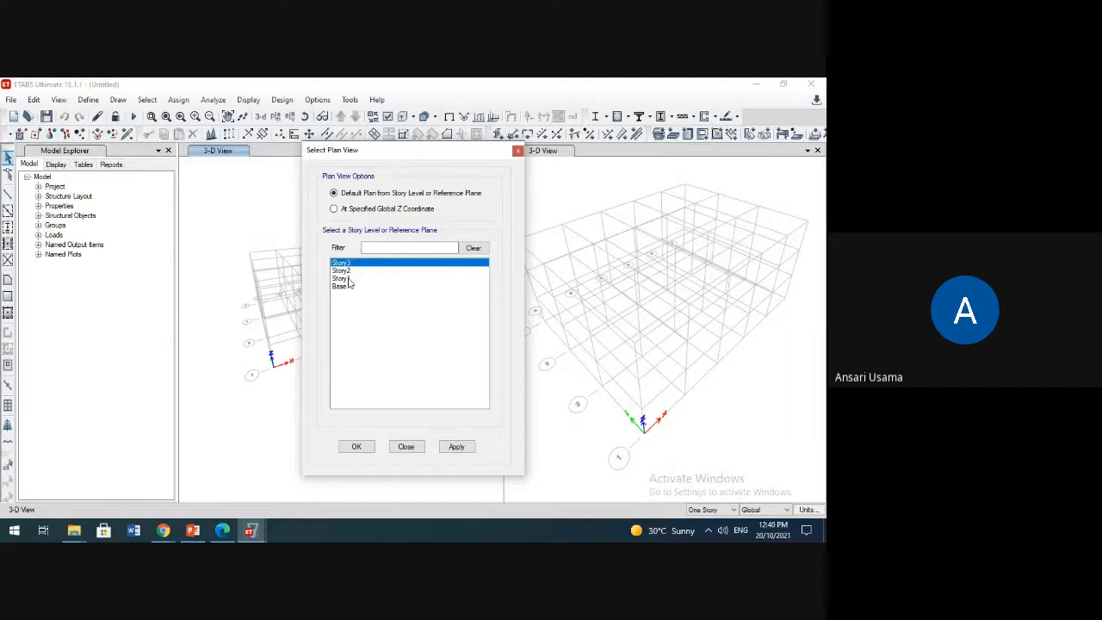
left_click(345, 278)
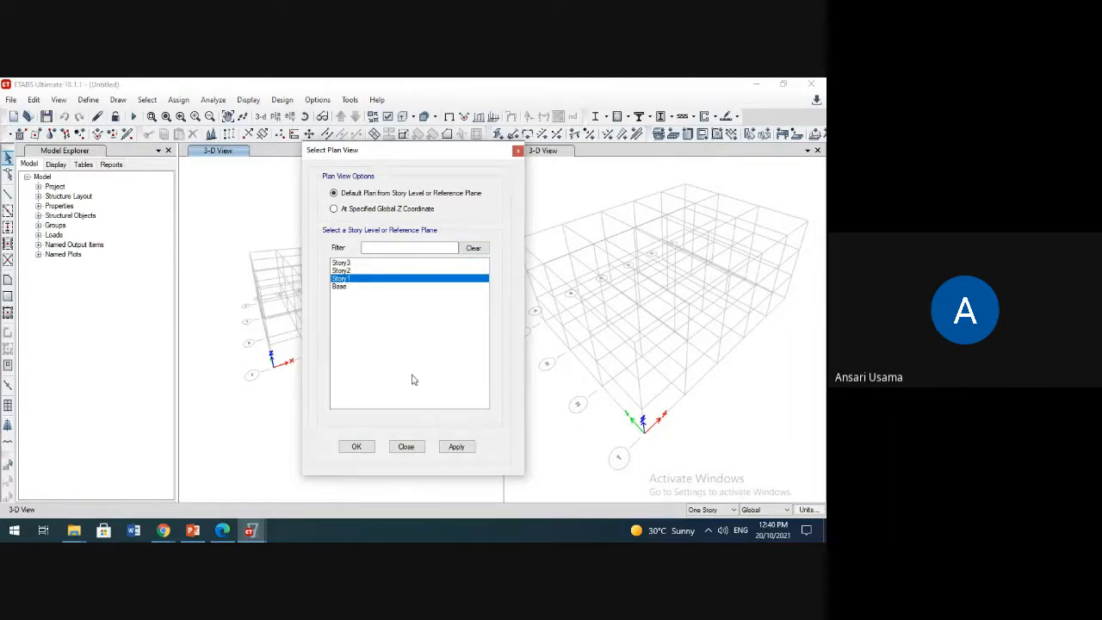
left_click(455, 449)
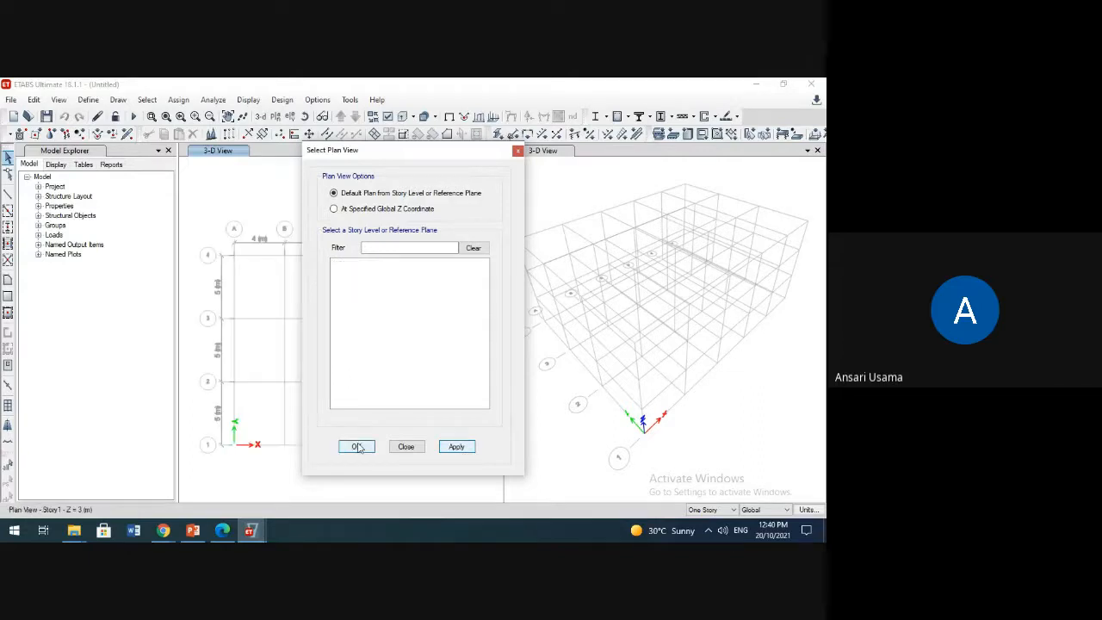
left_click(406, 447)
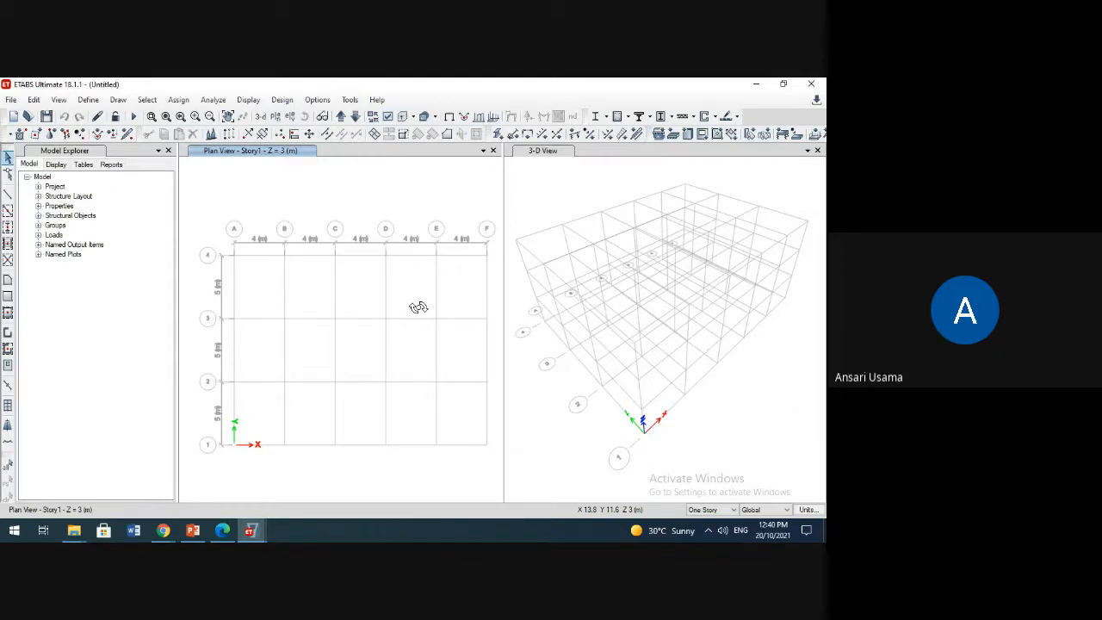
middle_click_drag(389, 295, 389, 286)
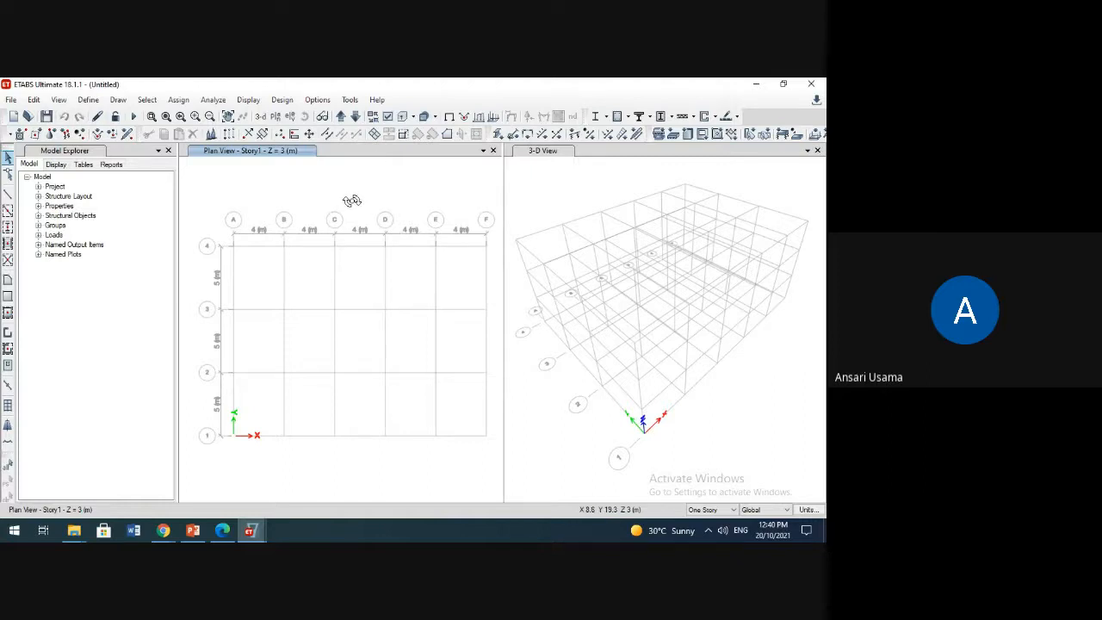
Step: Move the plan view up one level at a time from Story1 through Story2 to Story3
left_click(309, 134)
left_click(341, 117)
left_click(341, 117)
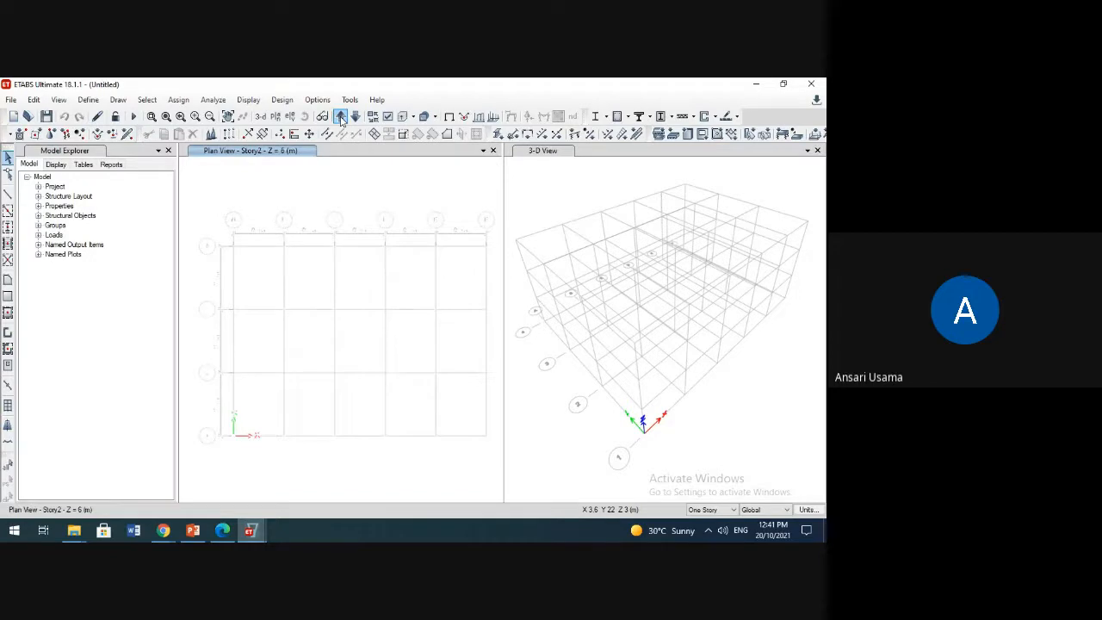
left_click(341, 119)
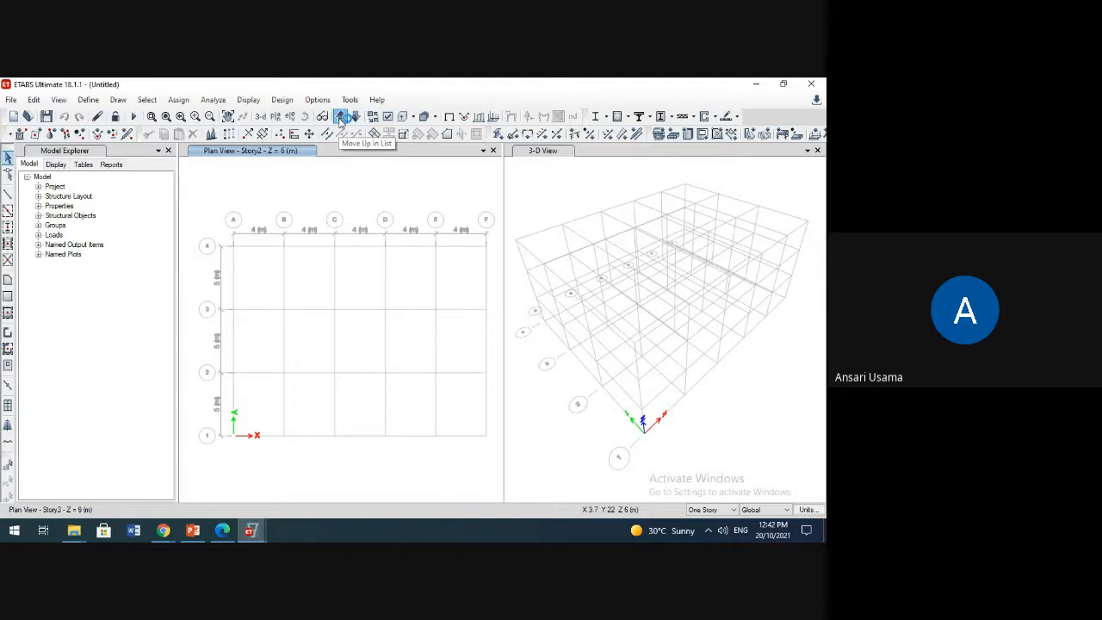
left_click(340, 118)
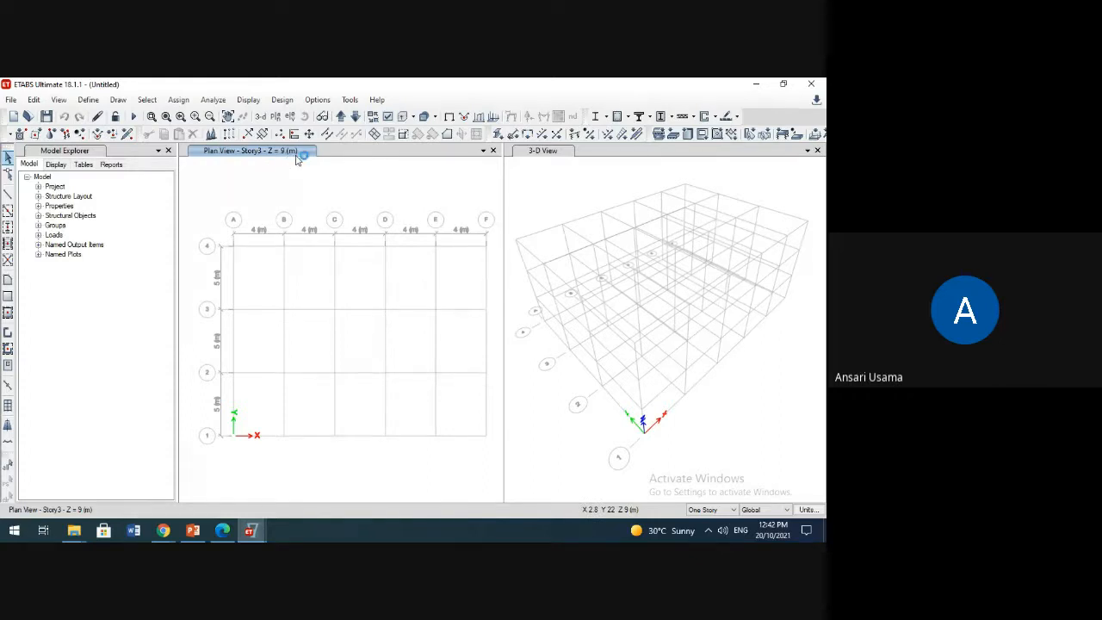
Step: Show the Base level in the plan view and return it to Story1
left_click(342, 118)
left_click(355, 118)
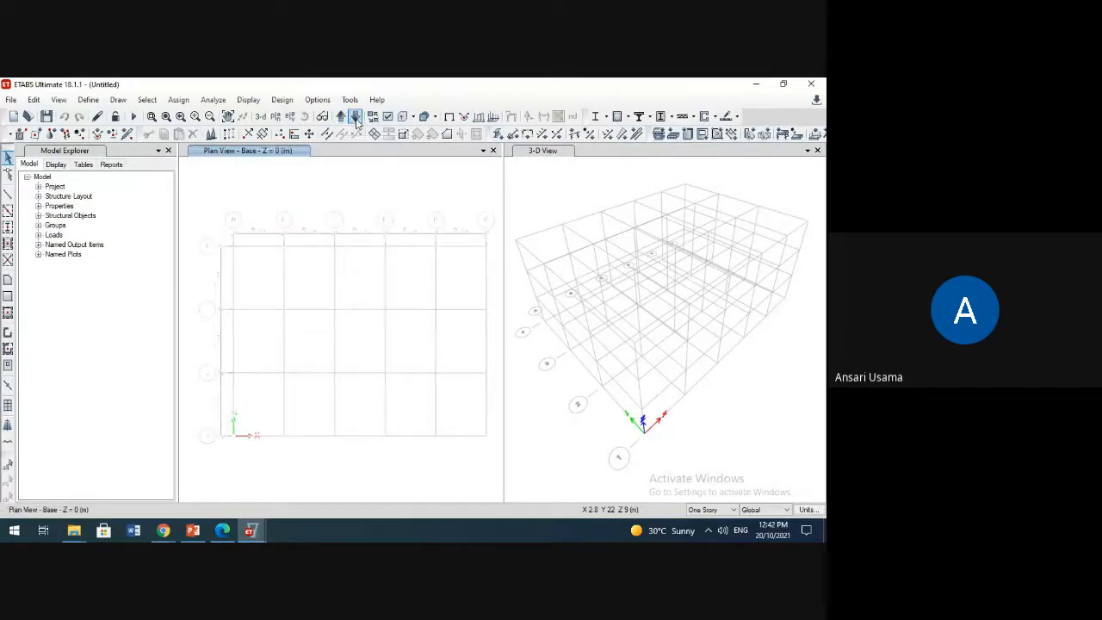
left_click(344, 118)
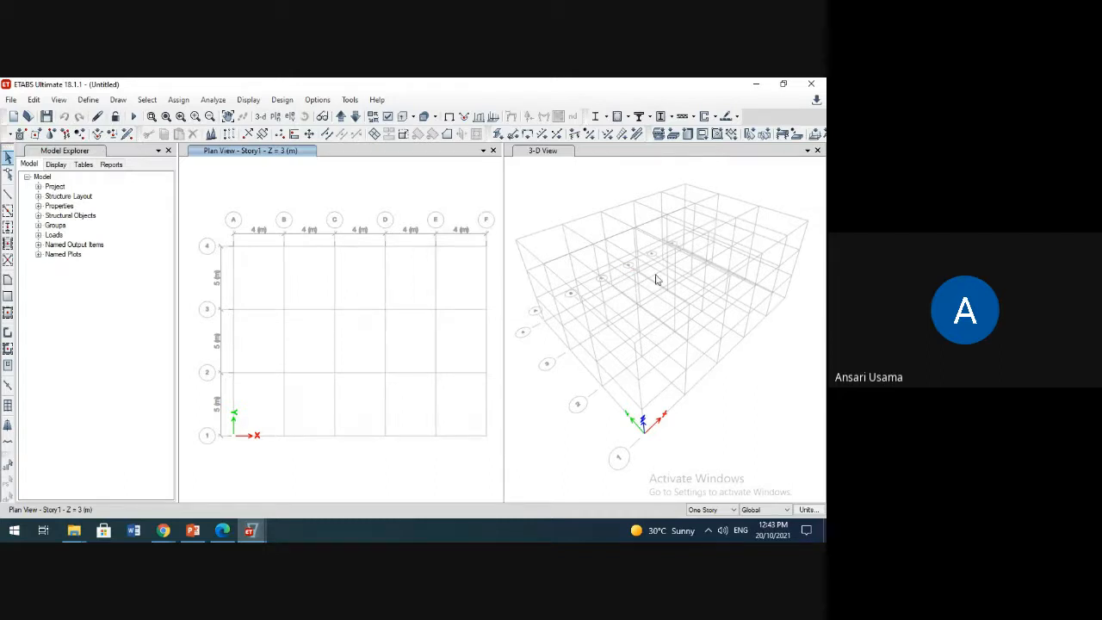
Step: Open grid system G1 for modification and delete its X grid lines C, D, E and F
left_click_drag(332, 303, 335, 295)
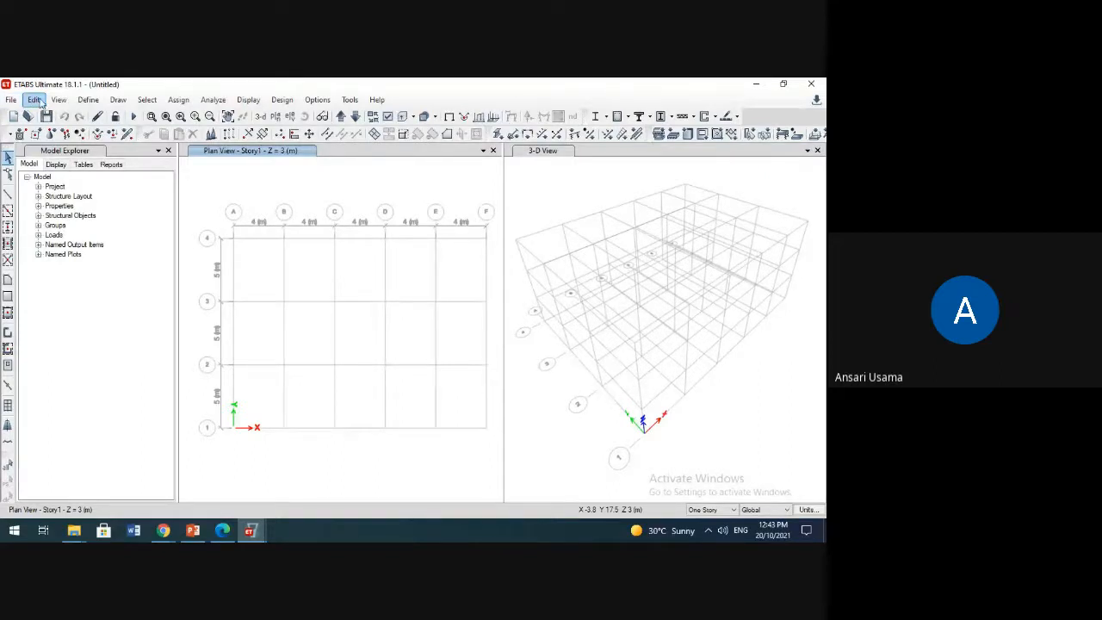
left_click(39, 102)
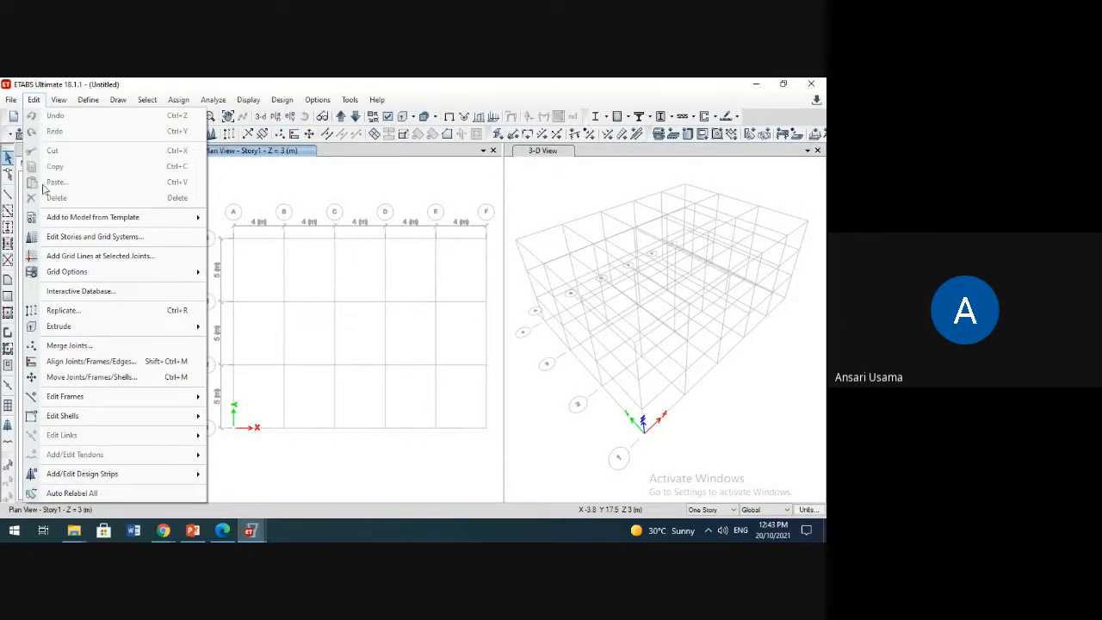
left_click(67, 238)
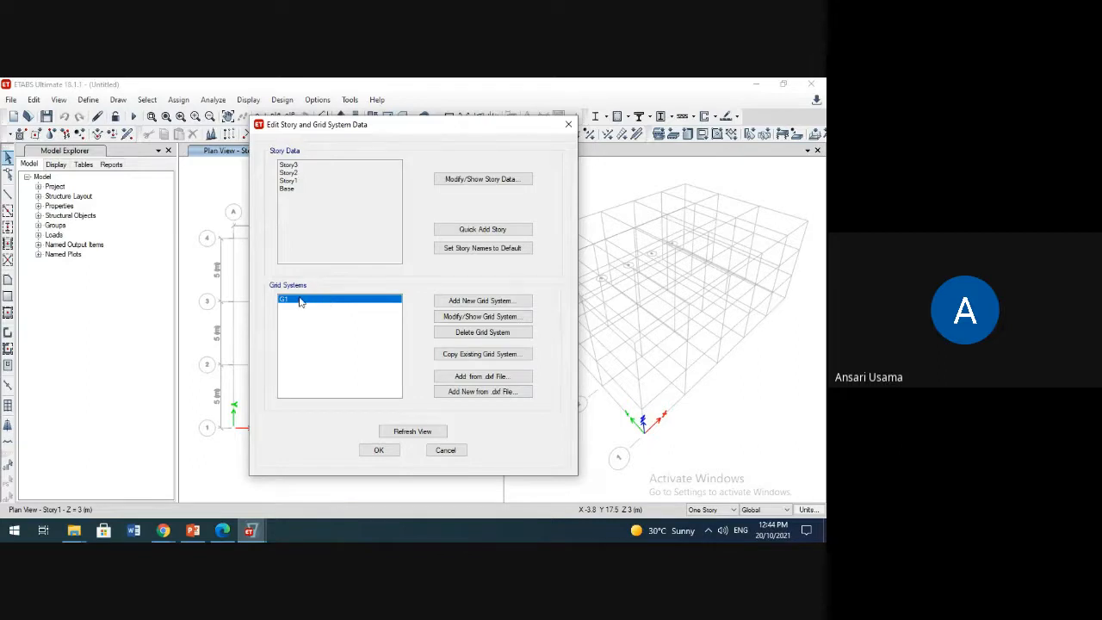
left_click(498, 318)
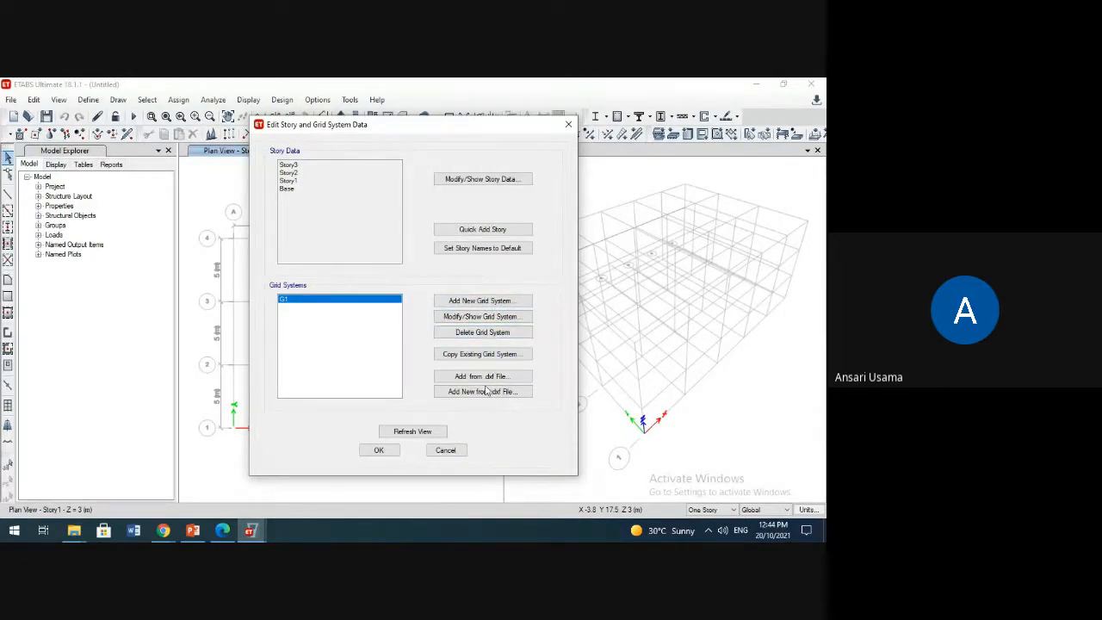
left_click(489, 317)
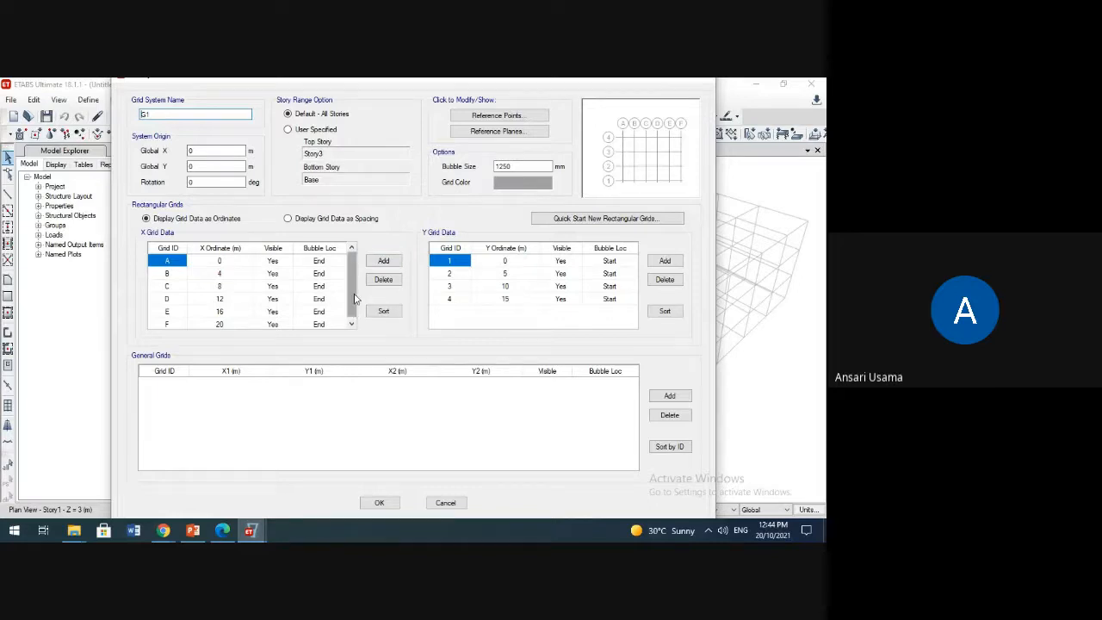
scroll(354, 298, "down", 1)
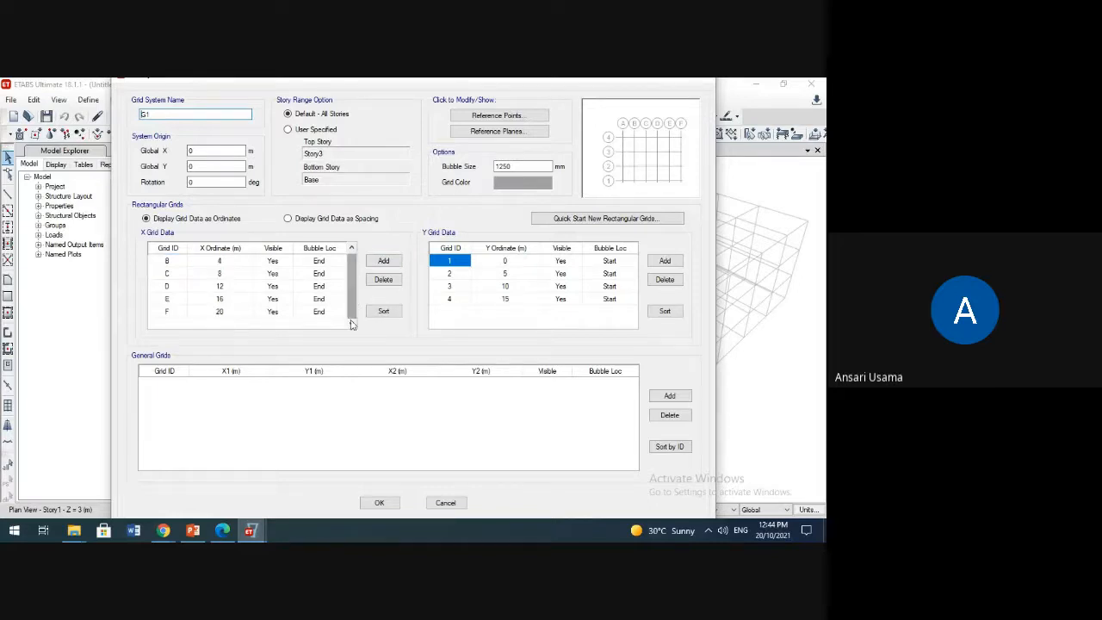
left_click(168, 314)
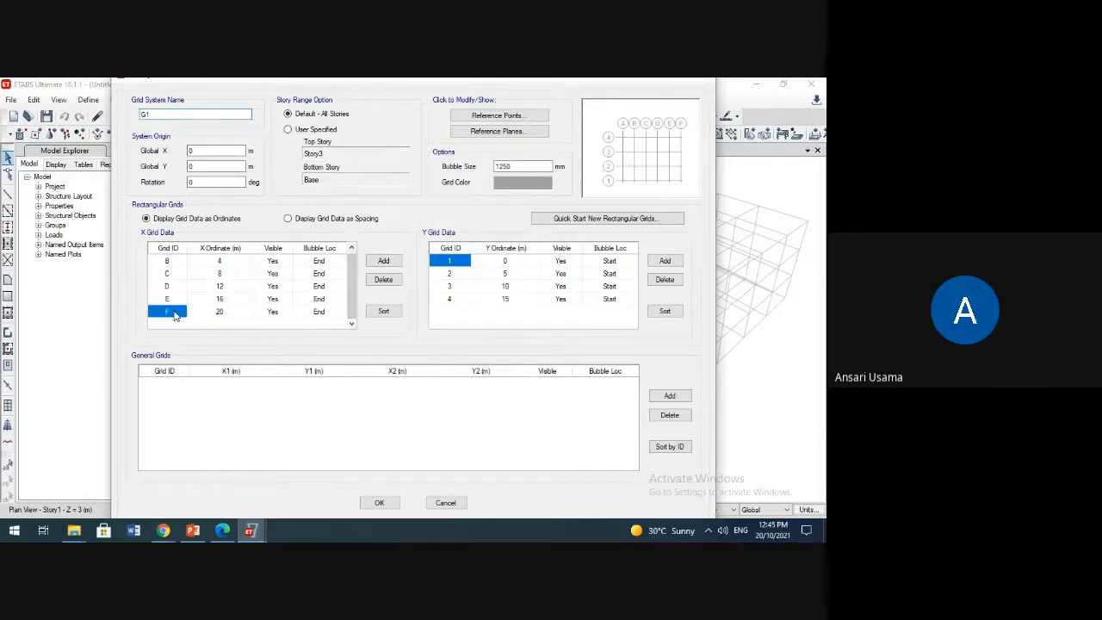
left_click(384, 279)
left_click(384, 280)
left_click(384, 280)
left_click(384, 280)
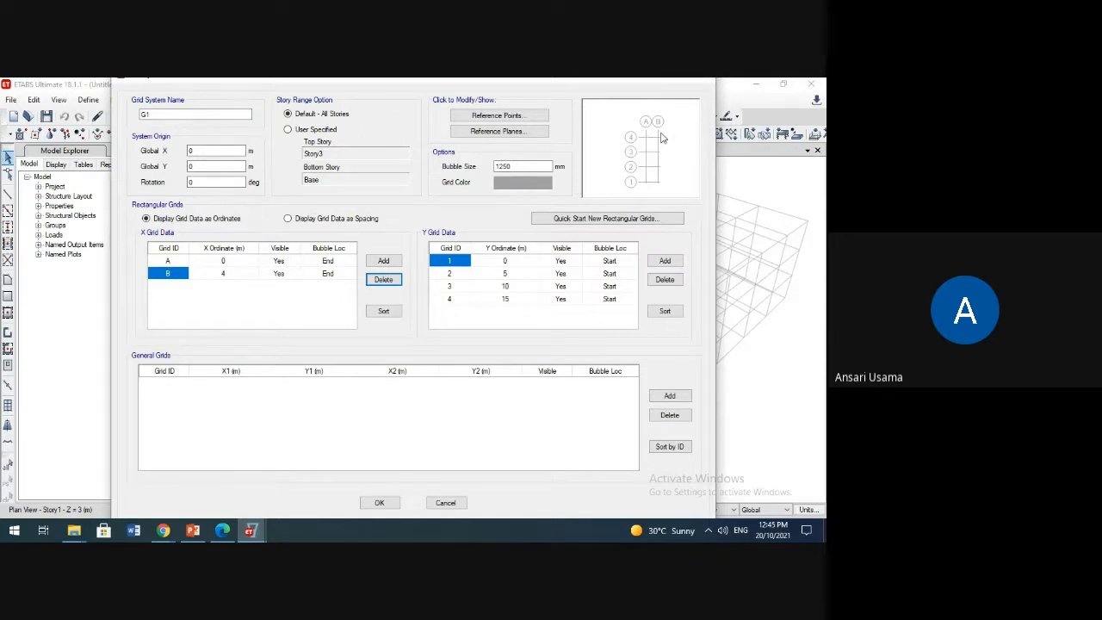
Step: Add X grid lines C, D and E at ordinates 8, 12 and 16 m
left_click(383, 261)
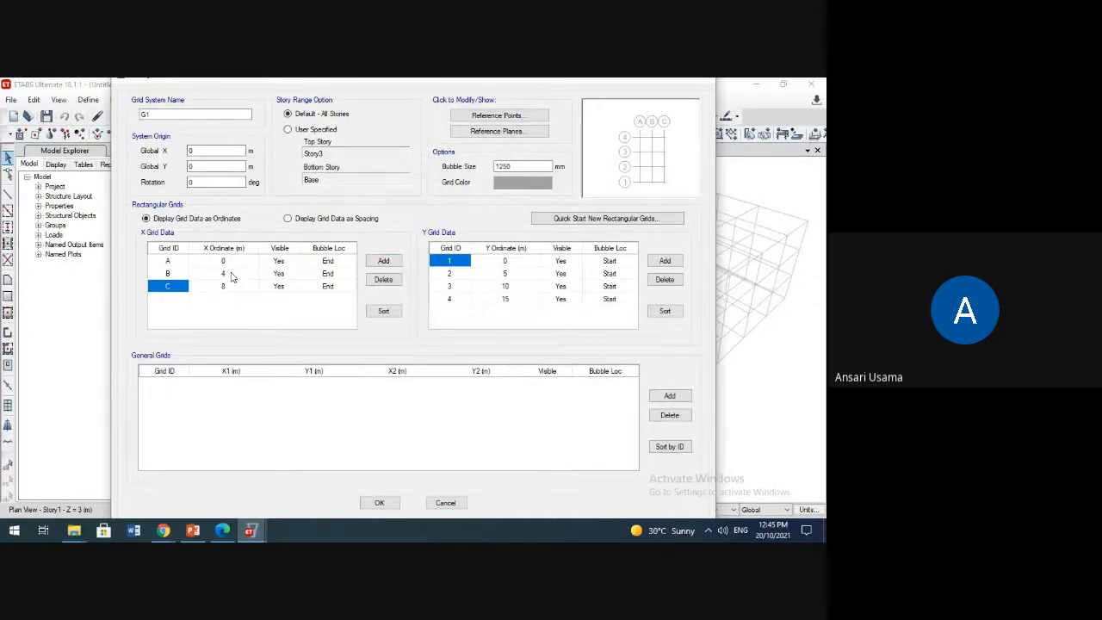
left_click(377, 262)
left_click(377, 262)
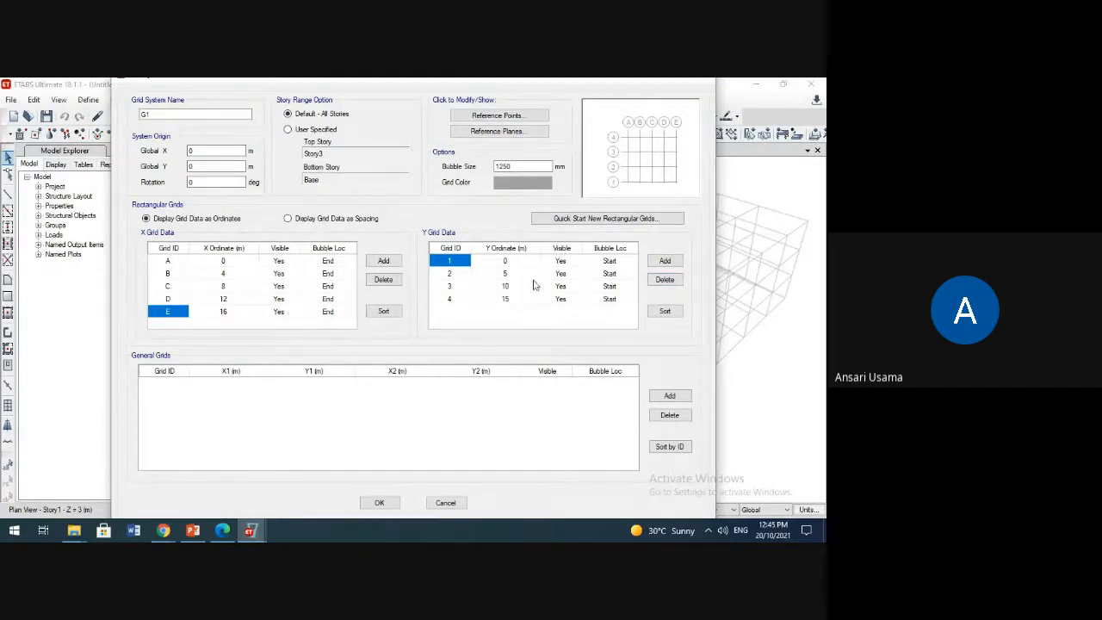
Step: Delete Y grid lines 4, 3 and 2, keeping only grid line 1
left_click(459, 301)
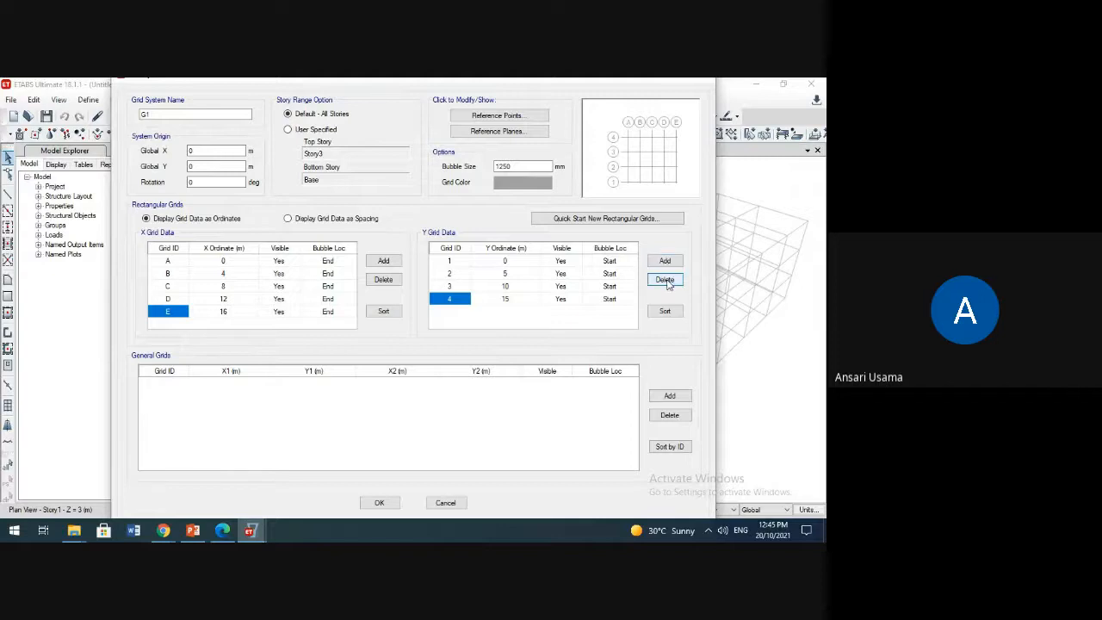
left_click(664, 279)
left_click(665, 280)
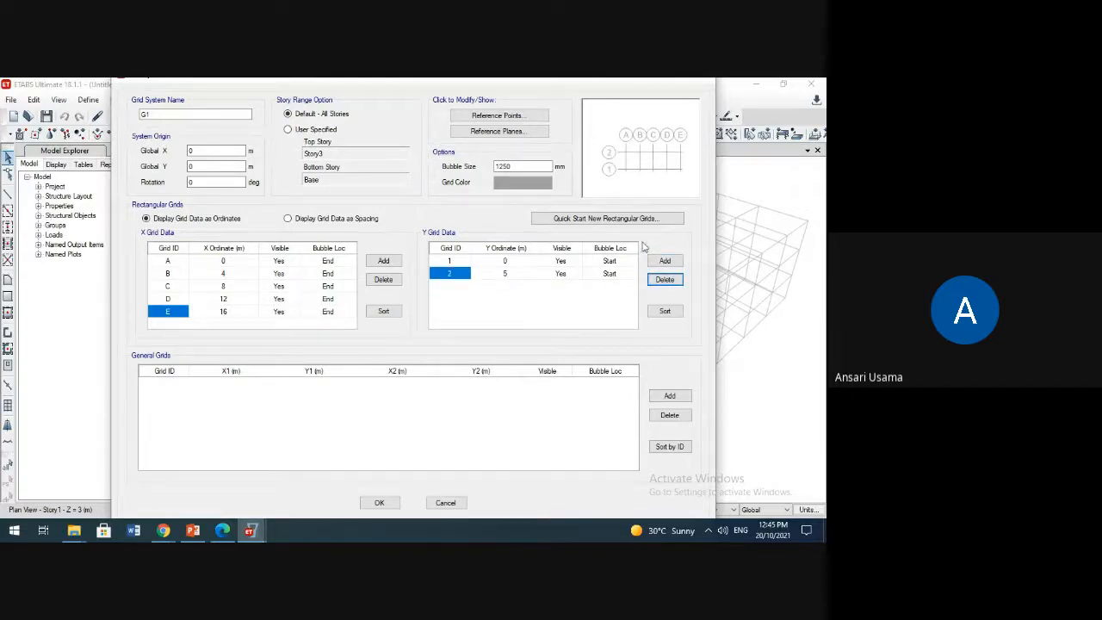
left_click(663, 281)
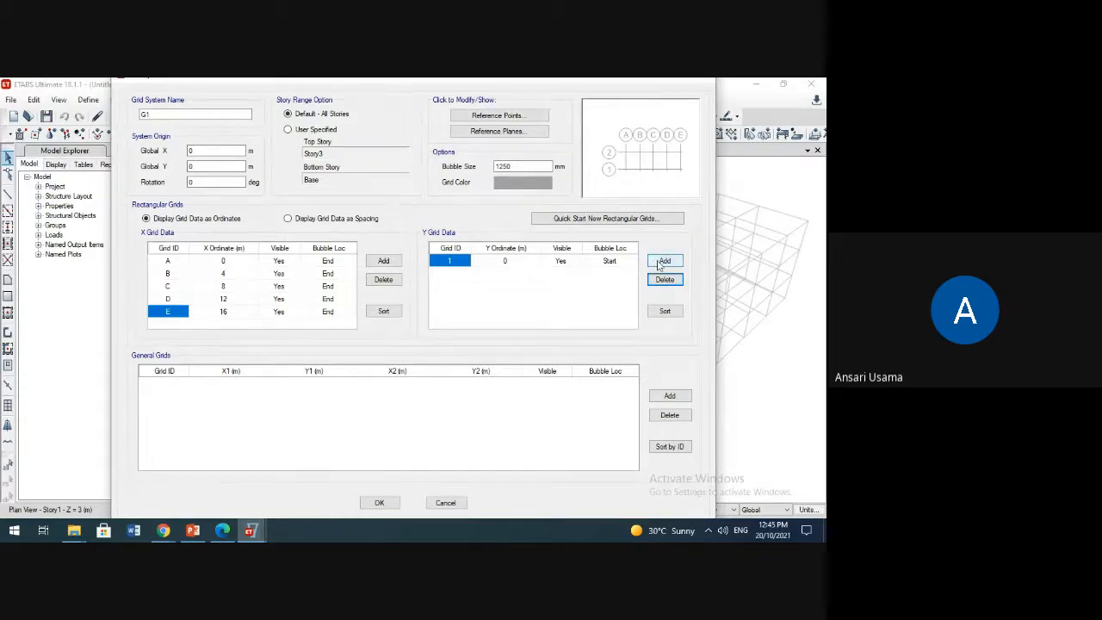
Step: Add Y grid lines 2, 3 and 4 at ordinates 4, 8 and 12 m
left_click(663, 261)
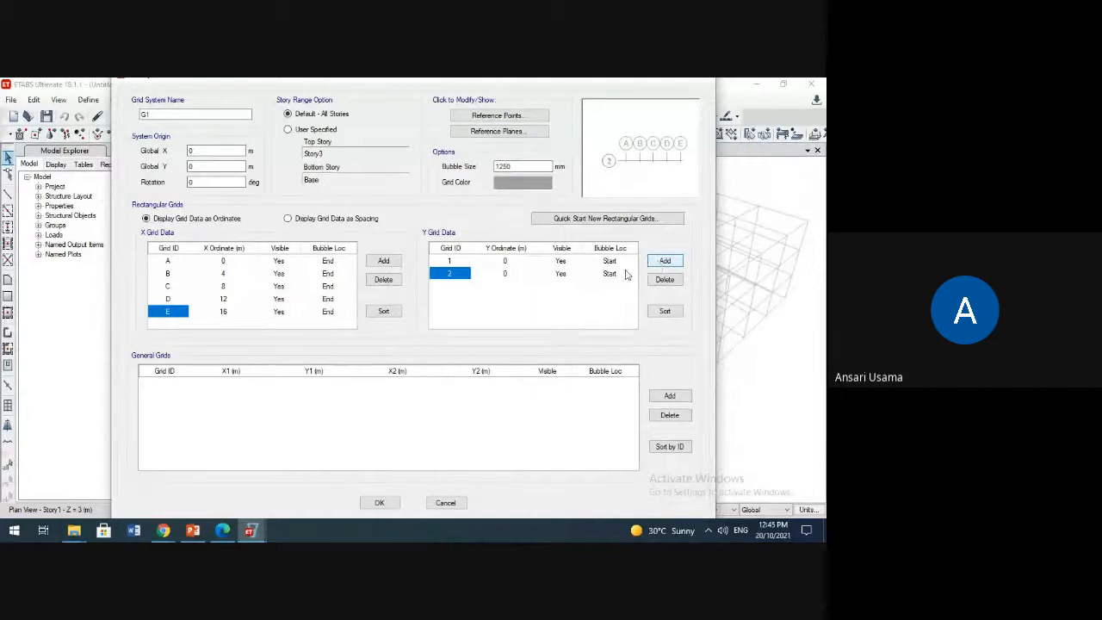
left_click(505, 276)
left_click(505, 275)
type("4")
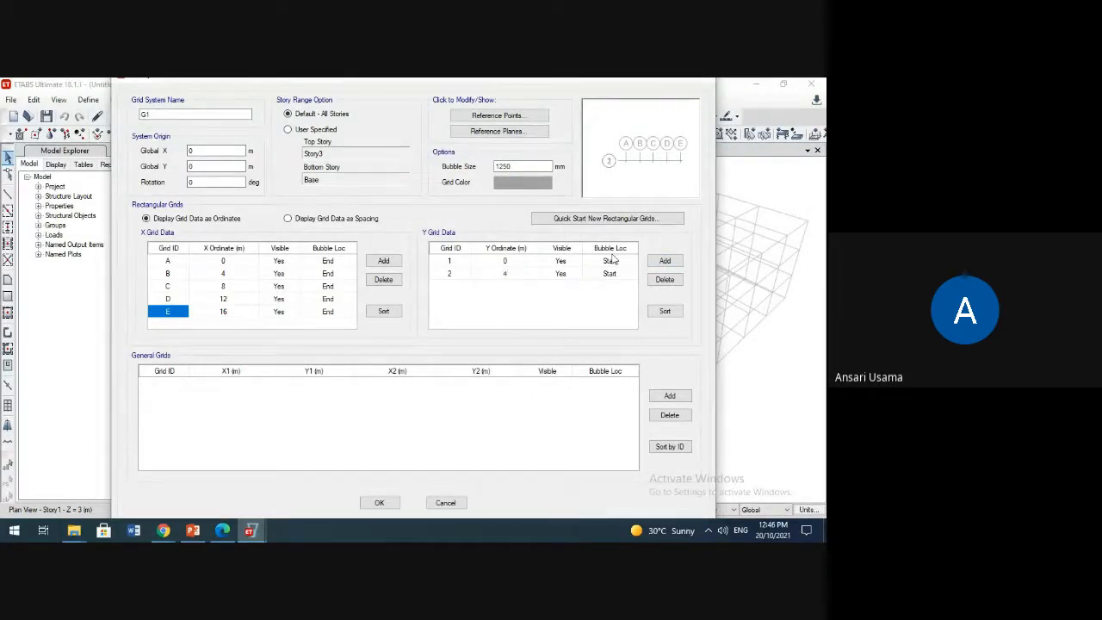
left_click(665, 260)
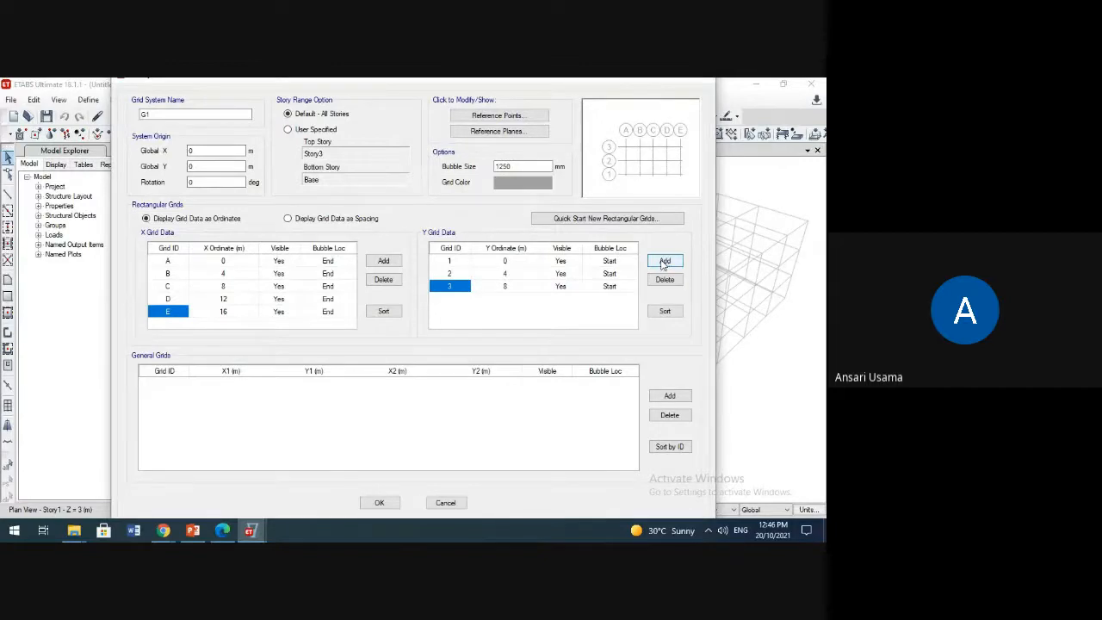
left_click(665, 261)
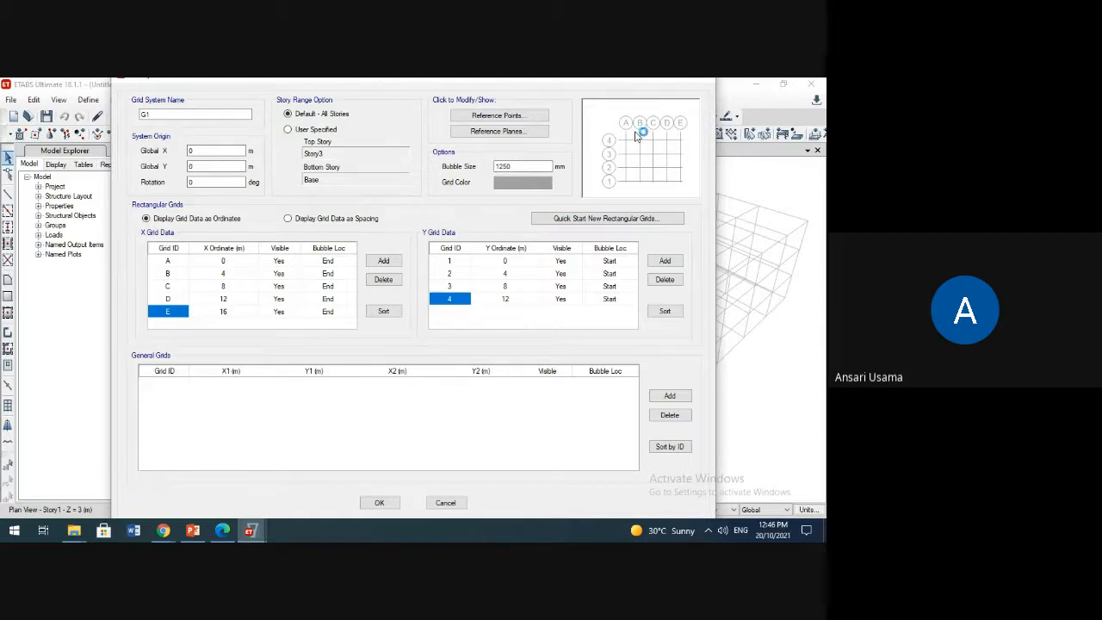
Step: Add more Y grid lines at 4 m spacing up to ordinate 36 m
left_click(666, 261)
left_click(666, 261)
left_click(665, 261)
left_click(666, 260)
left_click(666, 261)
left_click(666, 261)
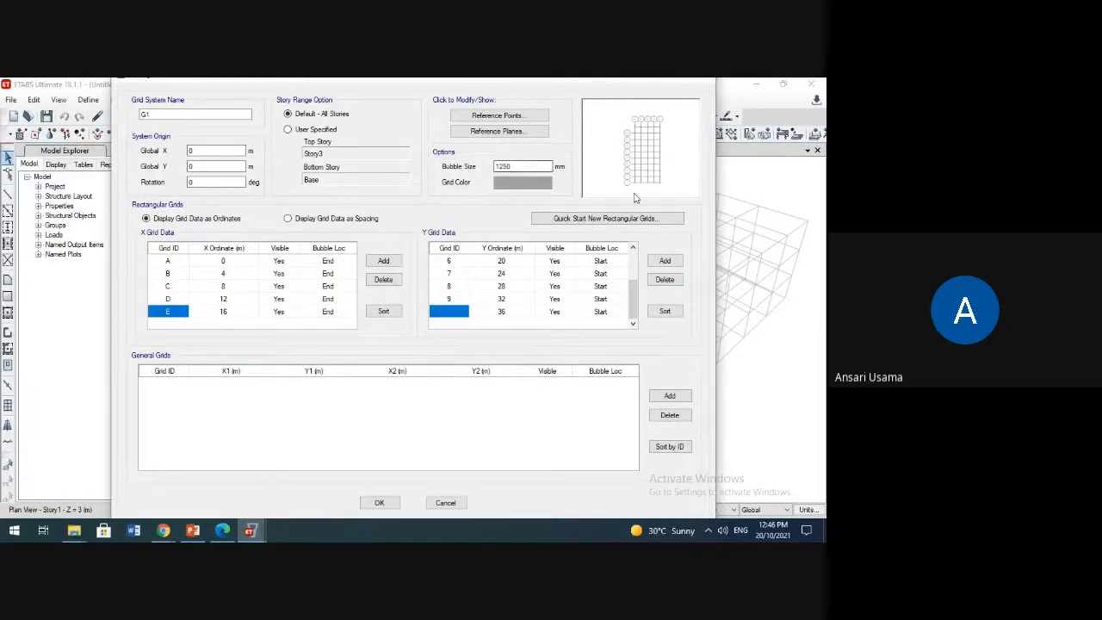
Step: Delete all Y grid lines beyond grid line 4 at 12 m
left_click(652, 220)
left_click(665, 280)
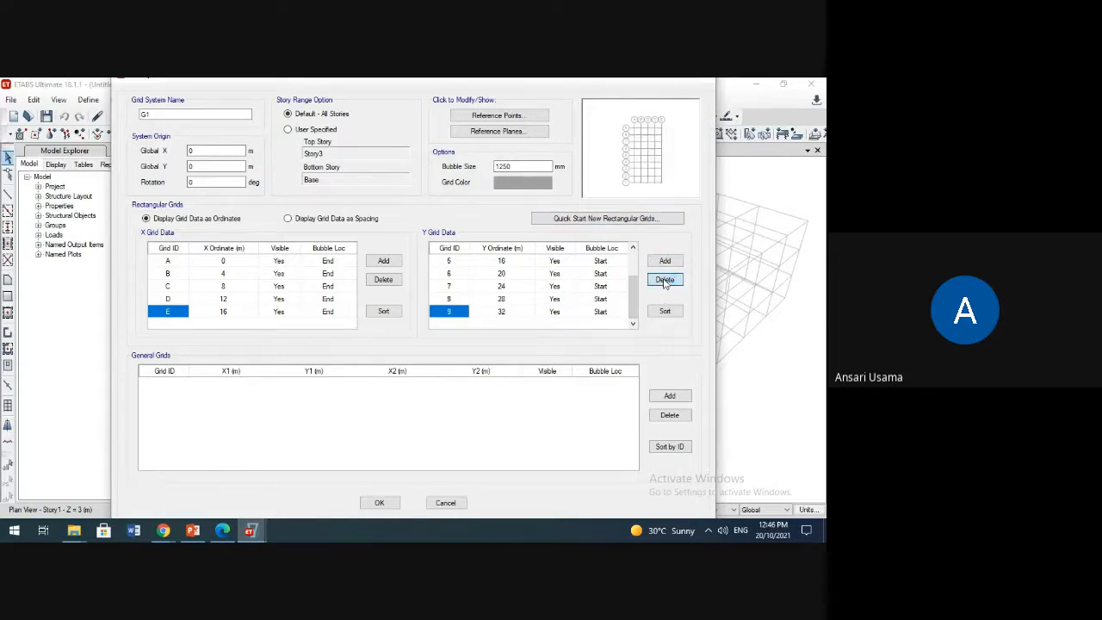
left_click(665, 280)
left_click(665, 280)
left_click(665, 280)
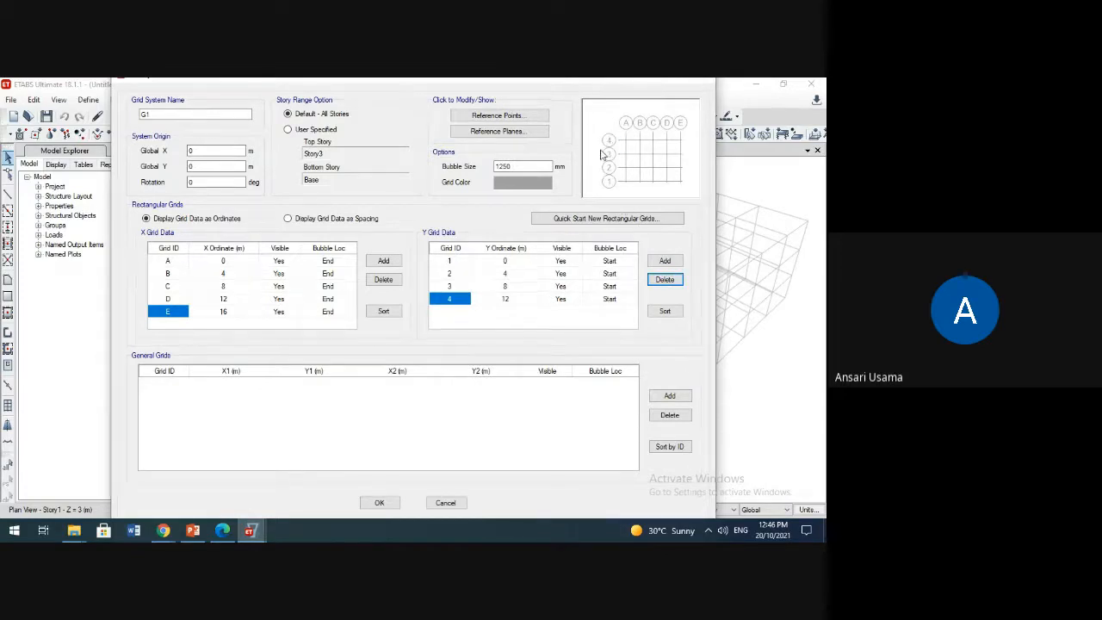
Step: Try a grid bubble size of 500 mm and delete Y grid line 4
left_click_drag(516, 165, 496, 166)
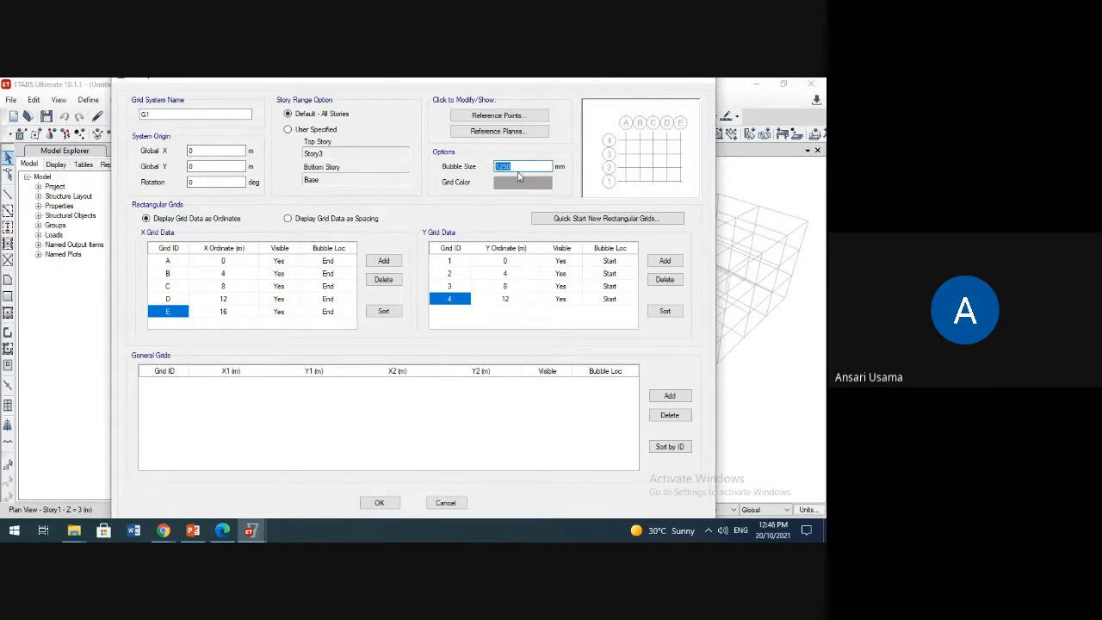
type("5")
left_click(667, 278)
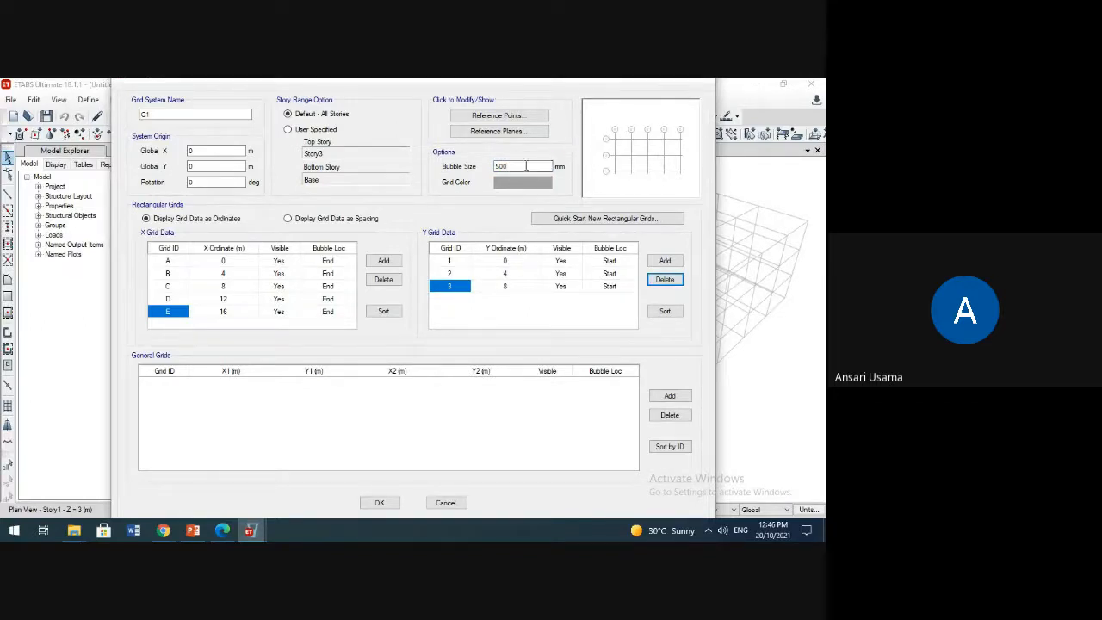
Step: Restore the bubble size to 1250 mm and add Y grid line 4 back at 12 m
left_click_drag(525, 167, 489, 172)
left_click(664, 261)
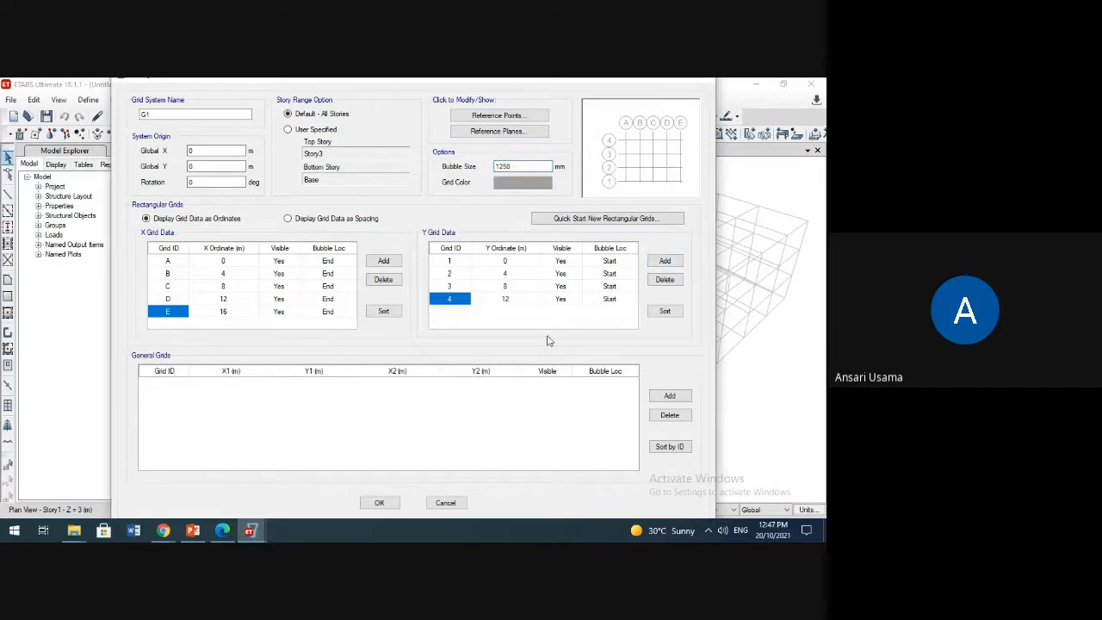
Step: Set the grid color to red, apply the grid system changes to the model and refresh the 3-D view
left_click(519, 185)
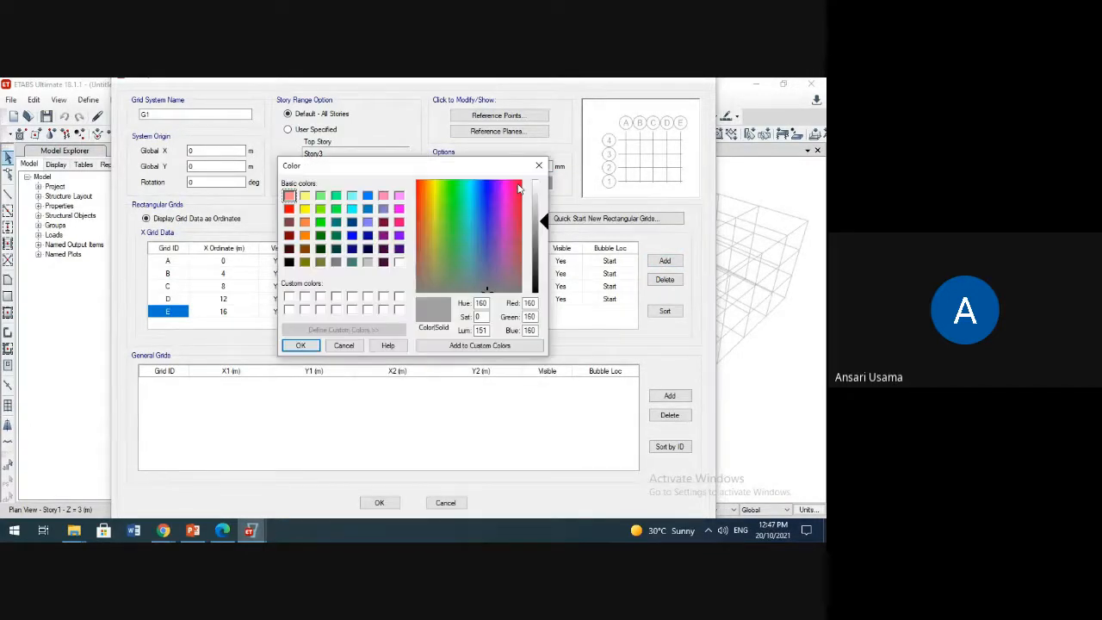
left_click(288, 208)
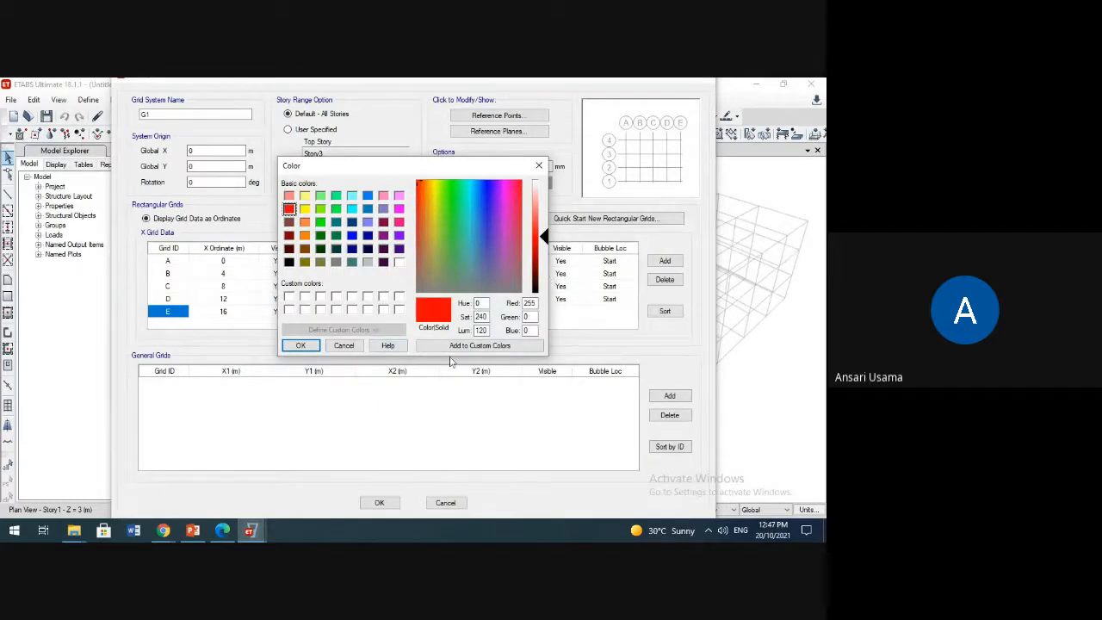
left_click(300, 345)
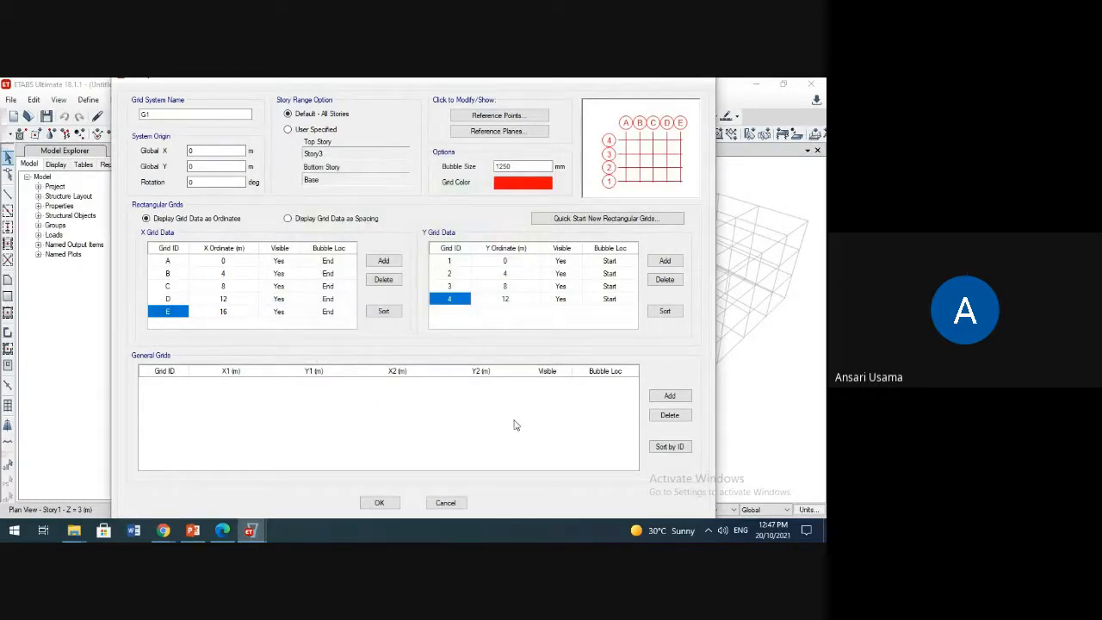
left_click(380, 502)
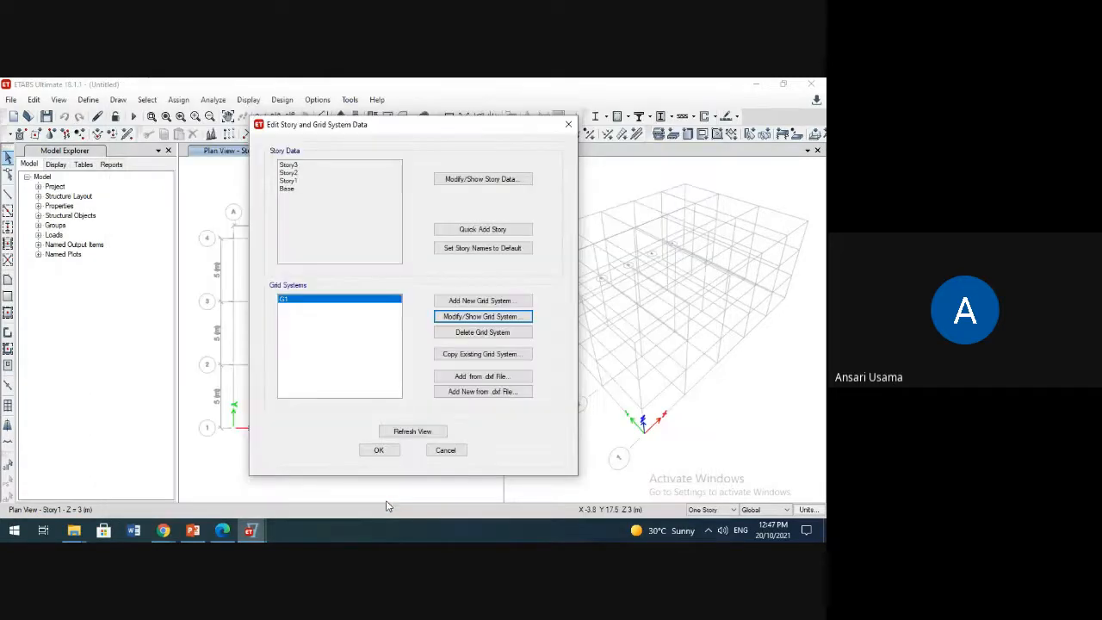
left_click(385, 450)
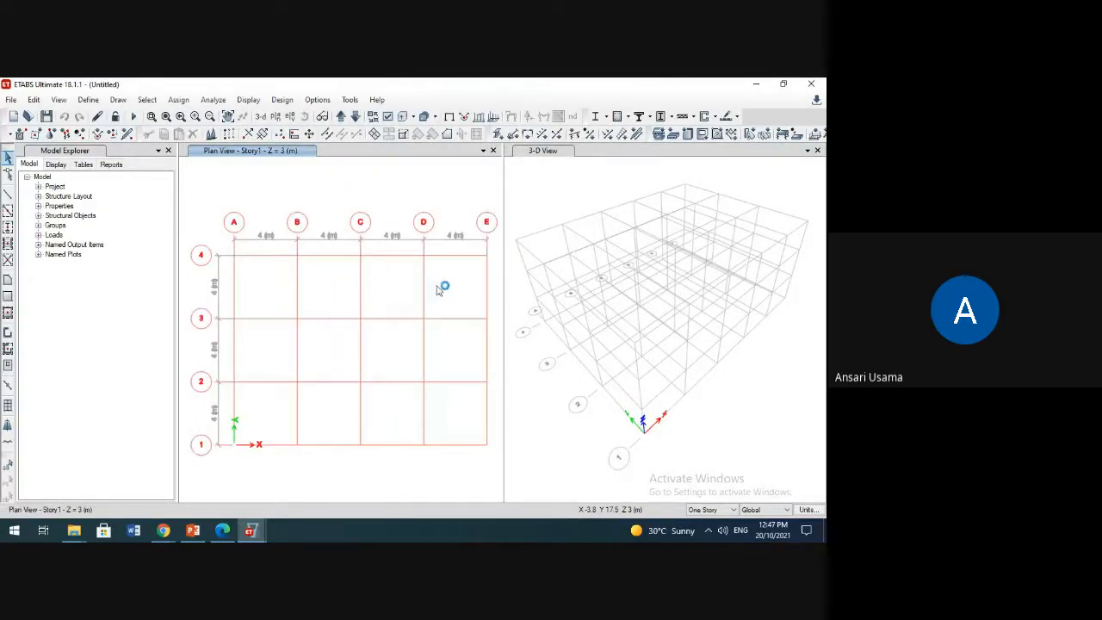
left_click(573, 274)
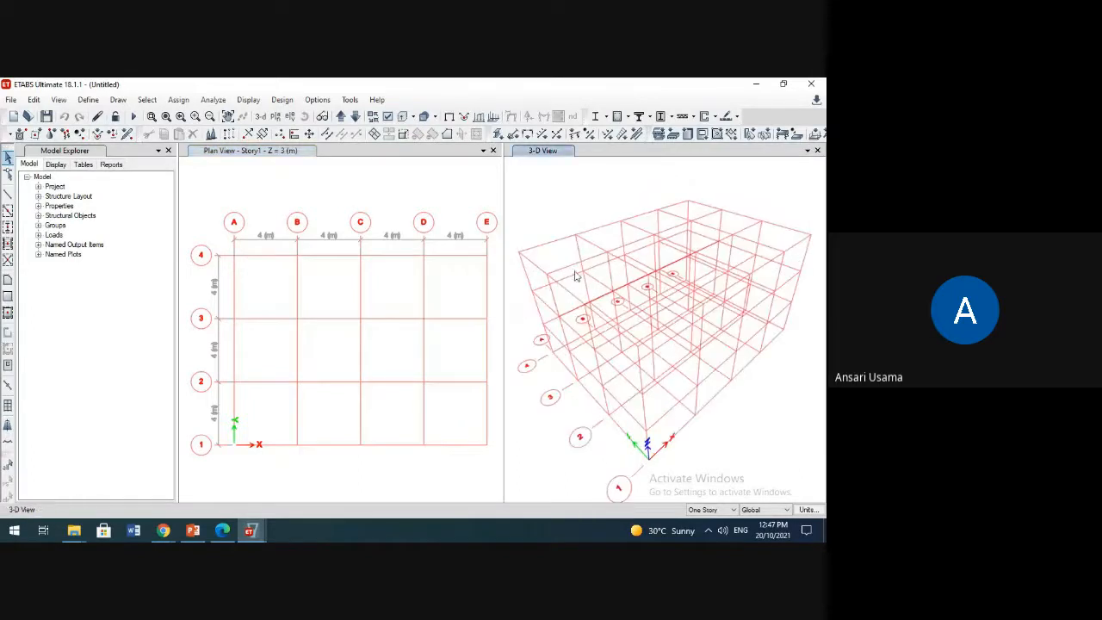
scroll(369, 322, "up", 3)
scroll(369, 322, "down", 3)
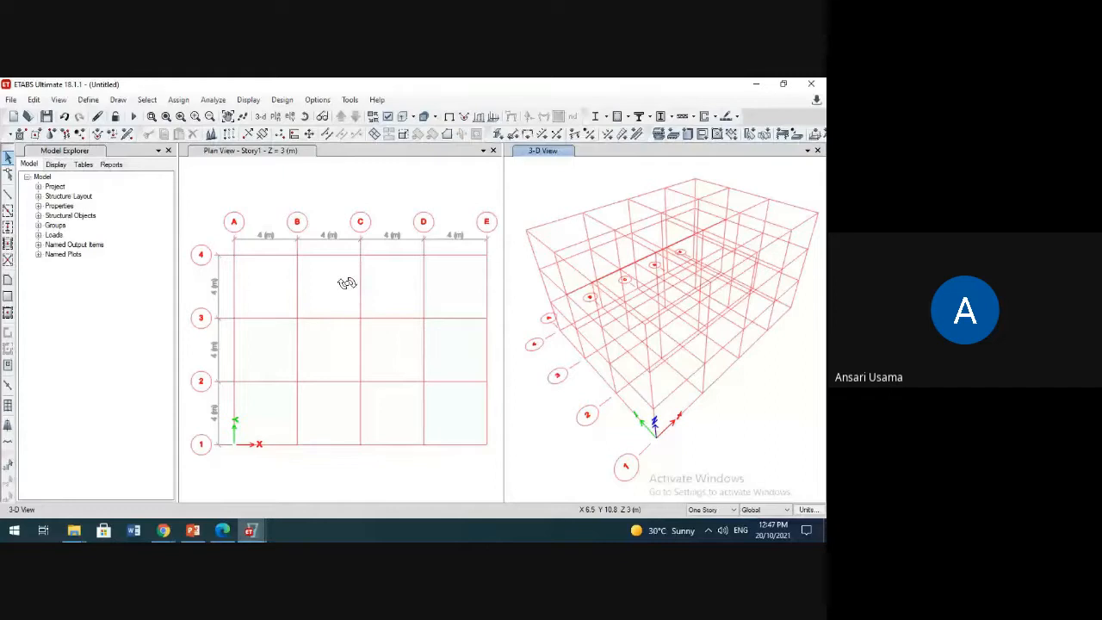
middle_click_drag(342, 295, 325, 281)
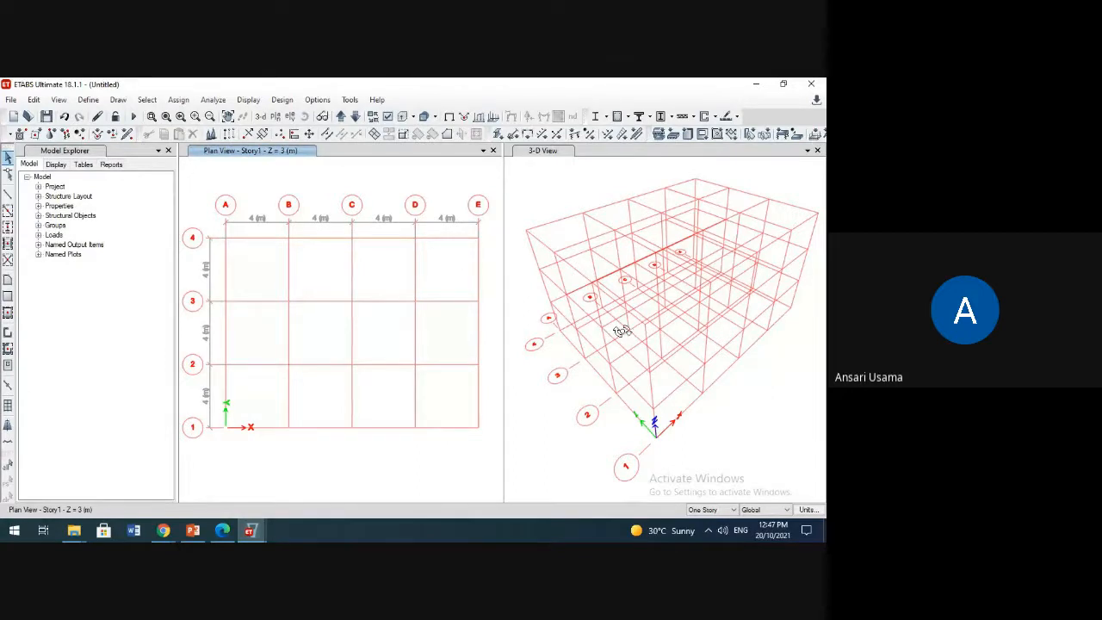
Step: Set grid system G1's color to light gray, apply it to the model and refresh the 3-D view
left_click(33, 99)
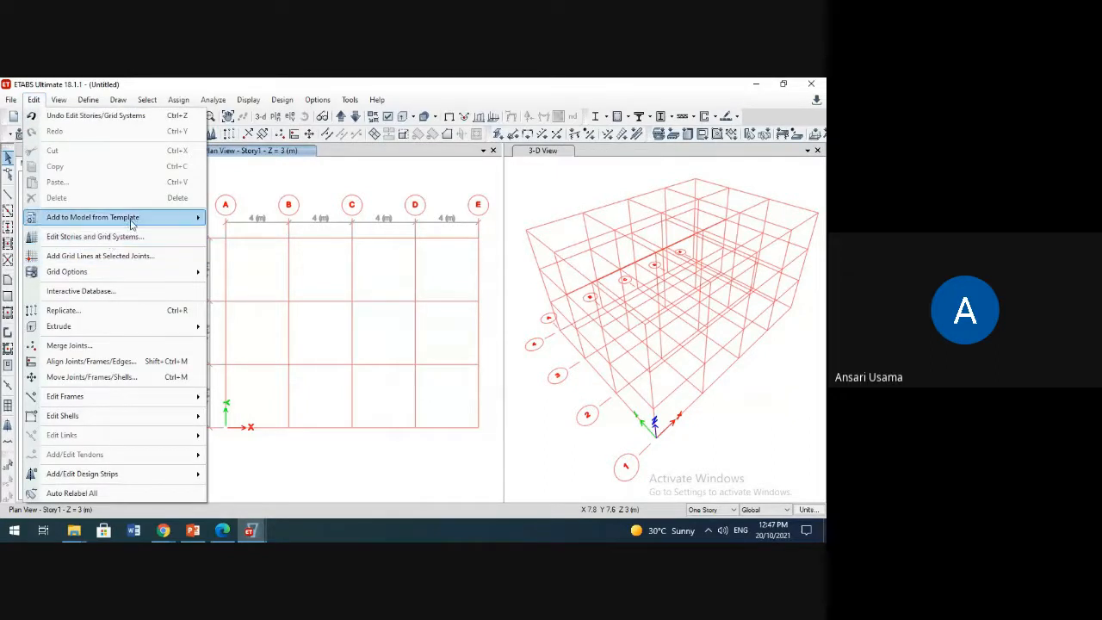
left_click(243, 179)
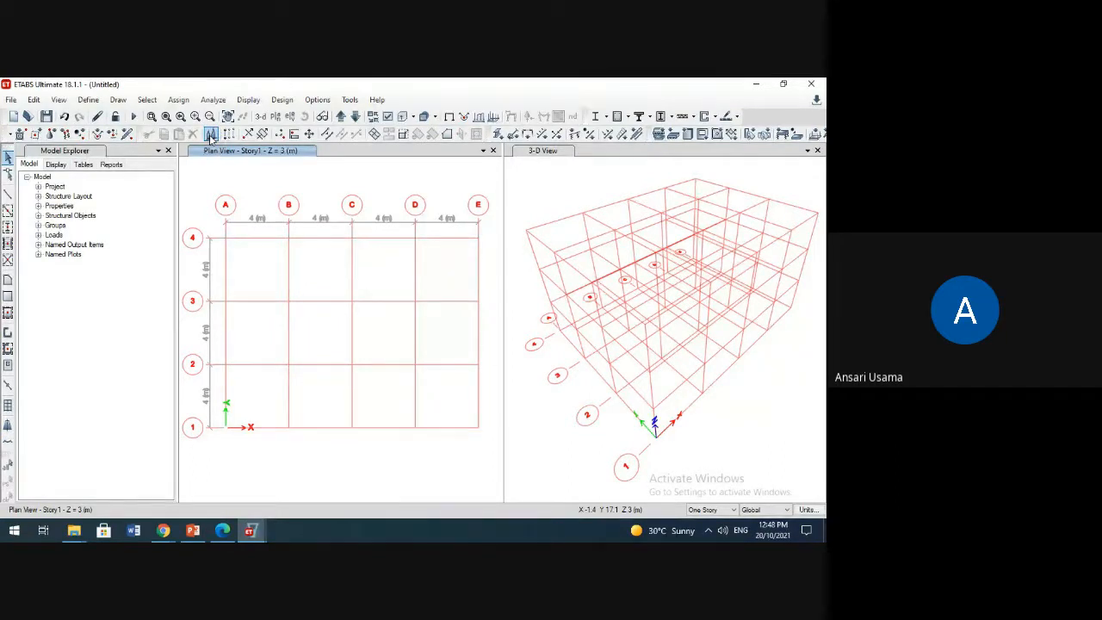
left_click(211, 135)
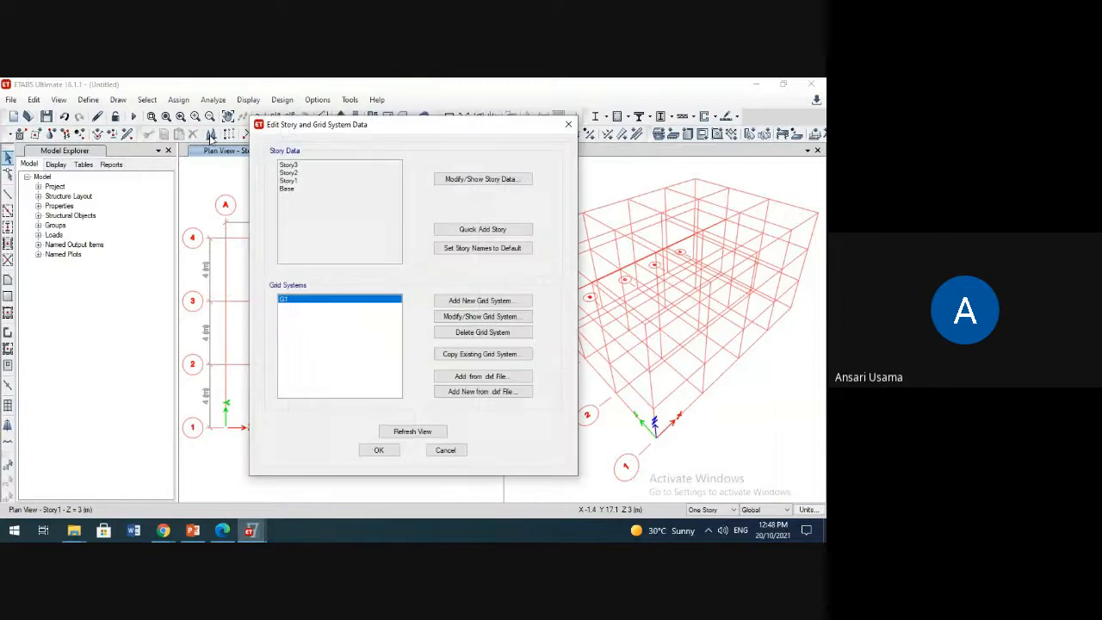
left_click(488, 319)
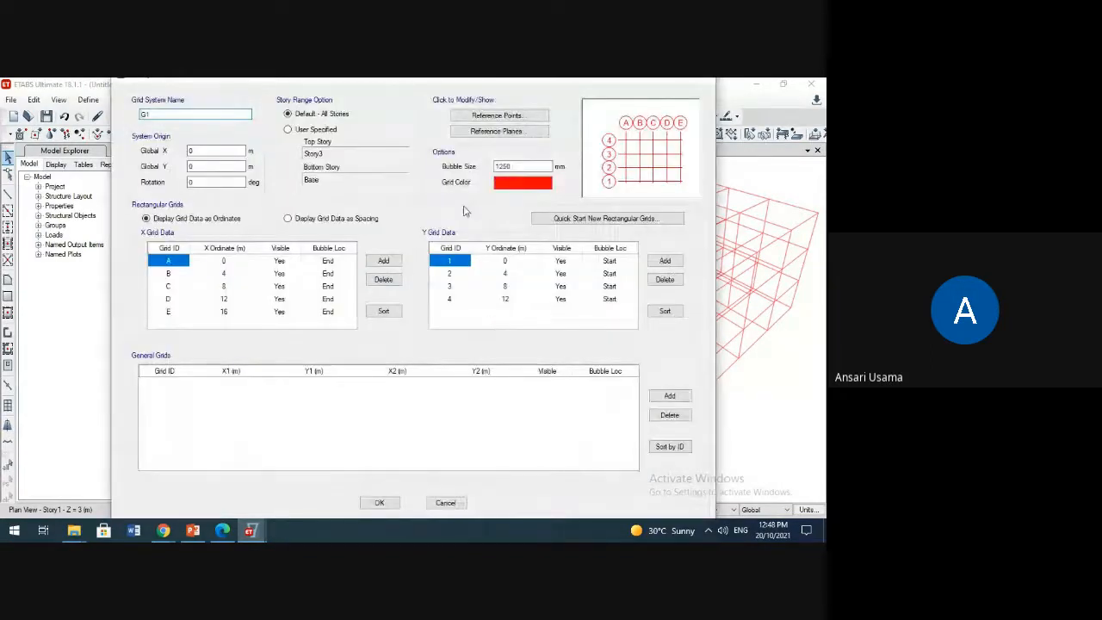
left_click(507, 184)
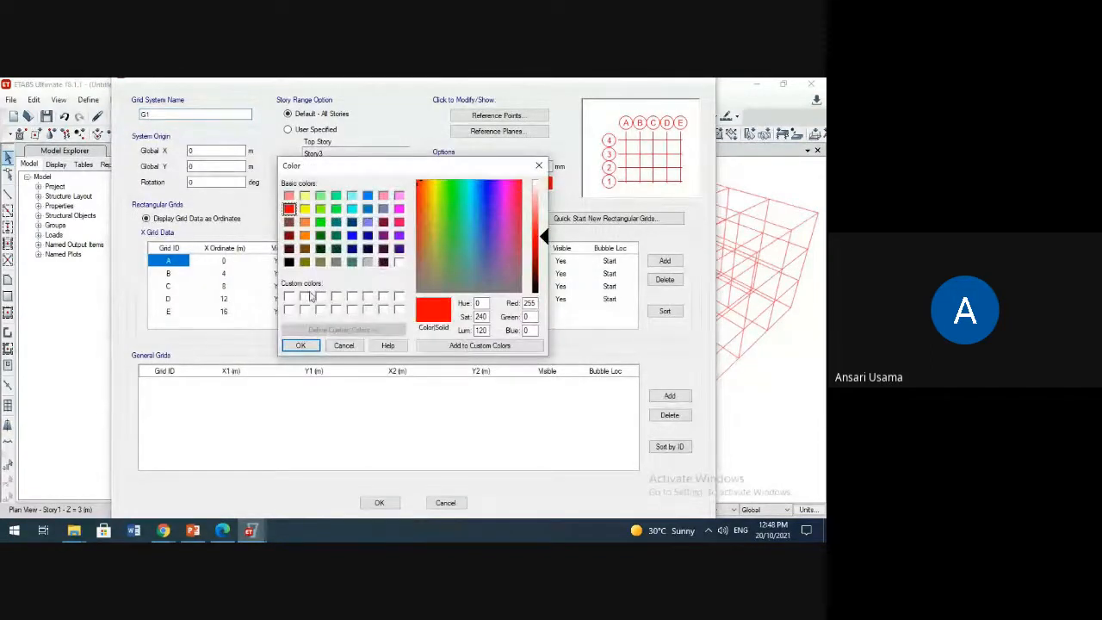
left_click(369, 263)
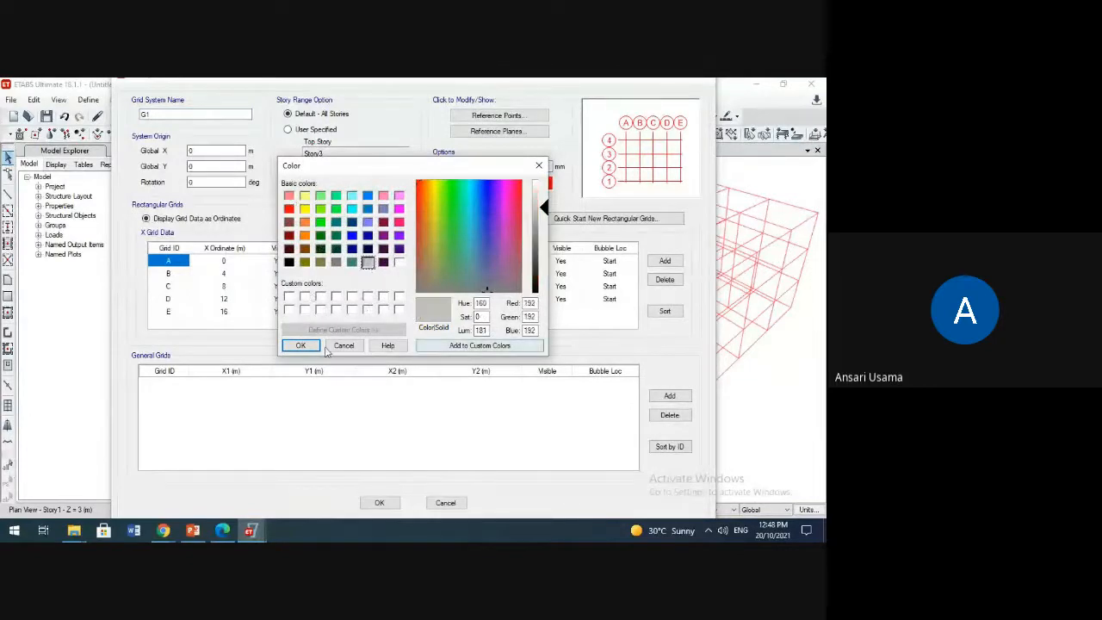
left_click(301, 345)
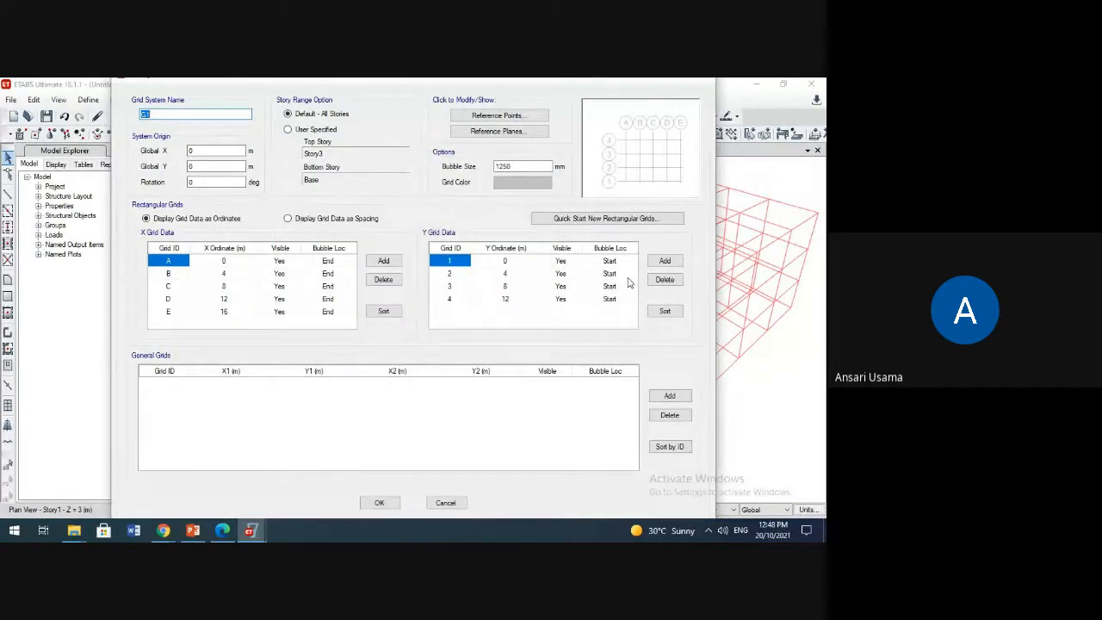
left_click(380, 508)
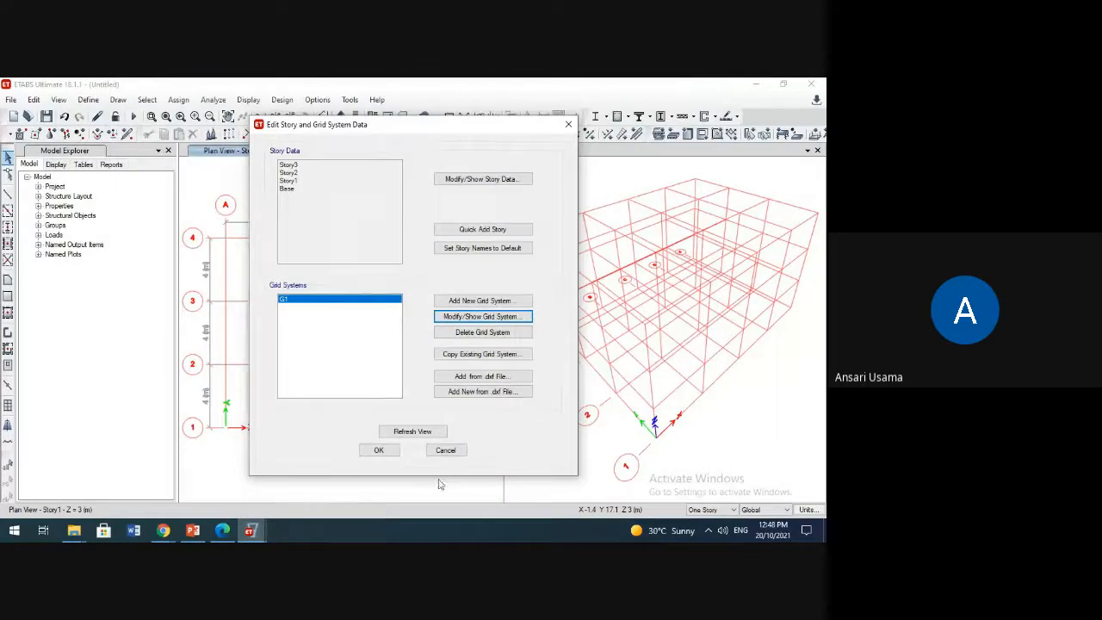
left_click(389, 451)
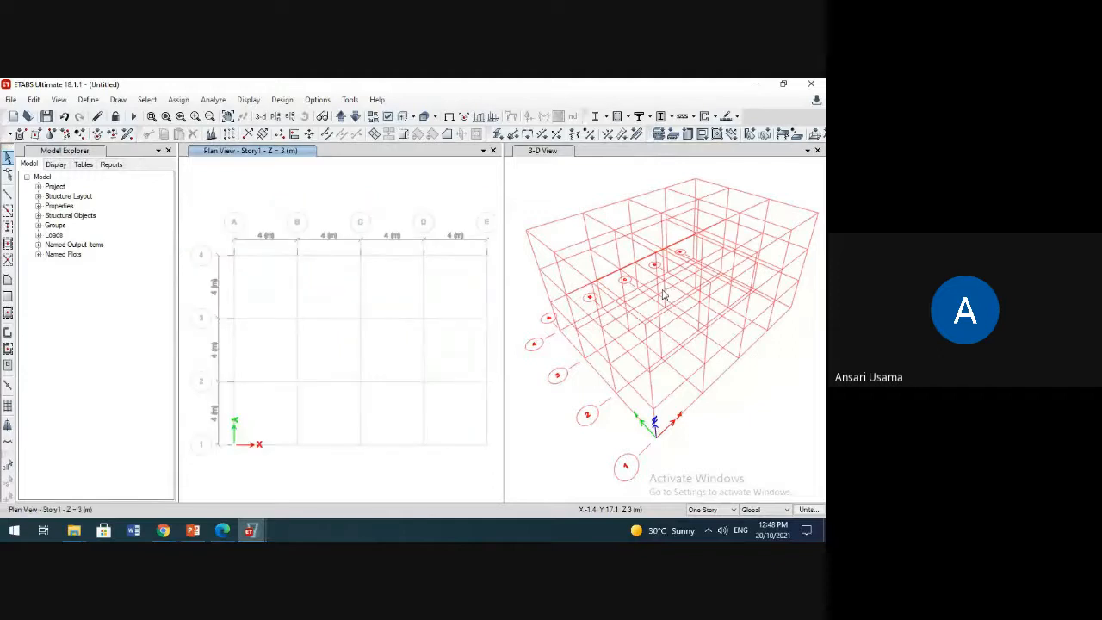
middle_click_drag(663, 295, 672, 299)
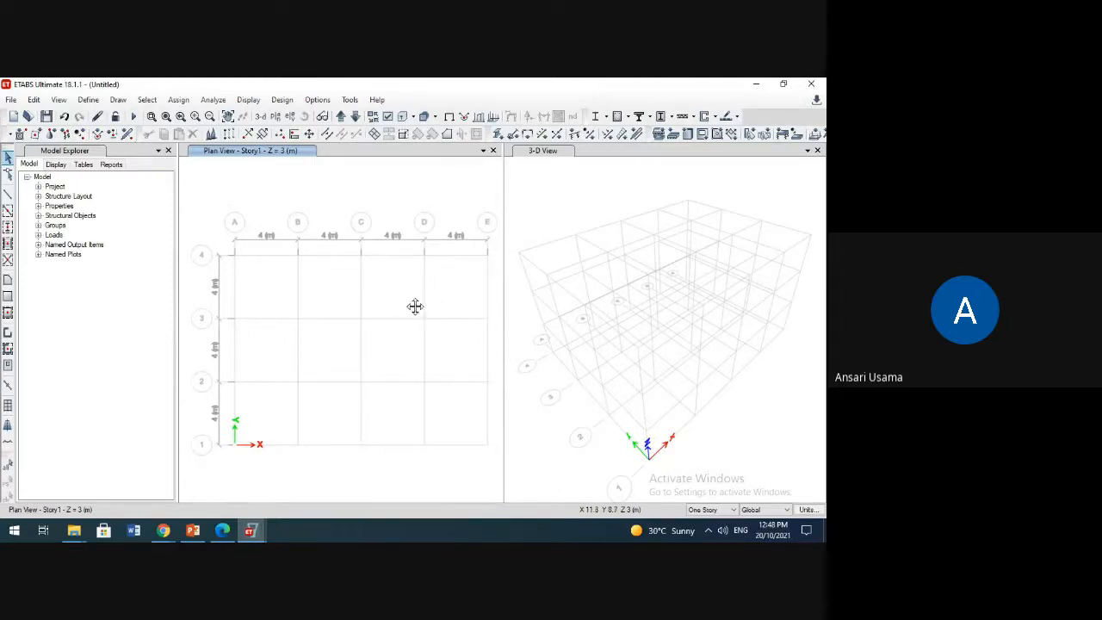
middle_click_drag(415, 306, 417, 299)
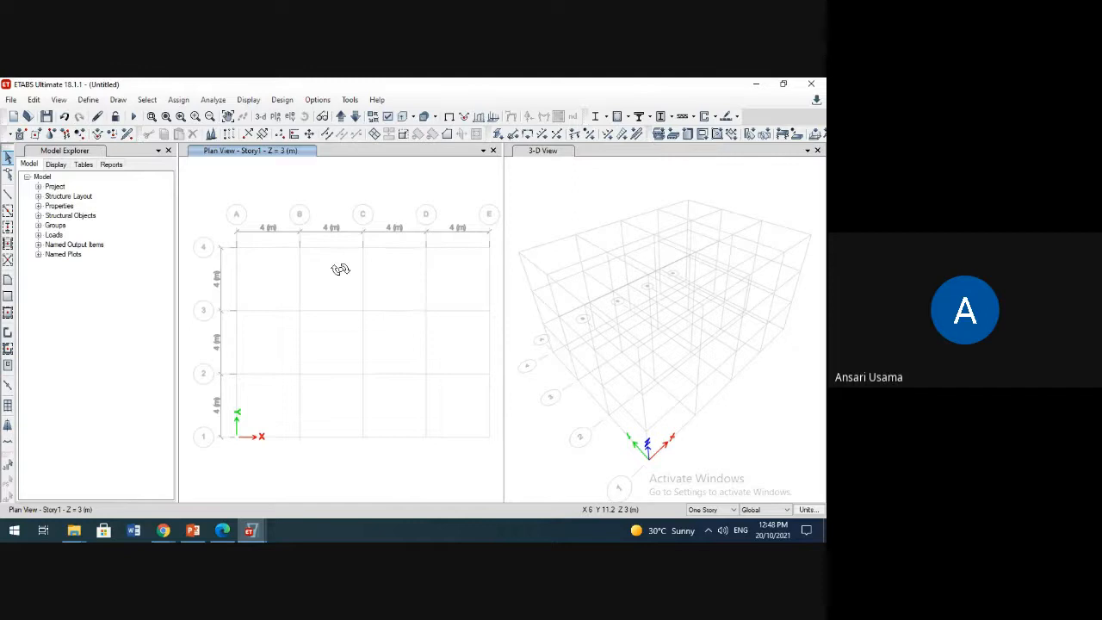
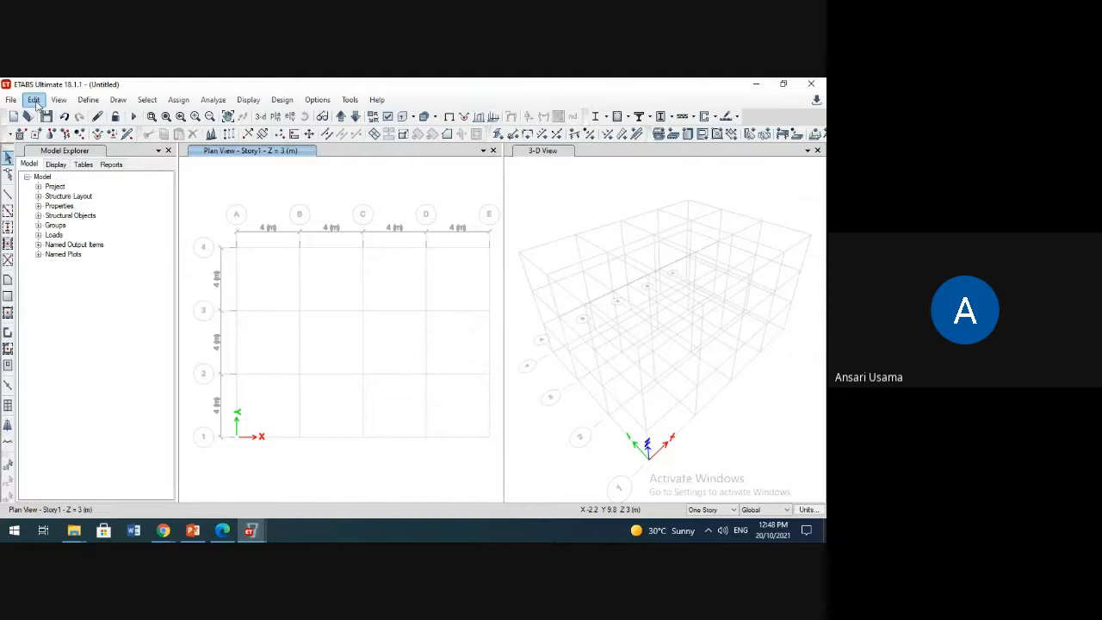
Step: Close the current model without saving and try starting a new one with the saved user default settings
left_click(12, 100)
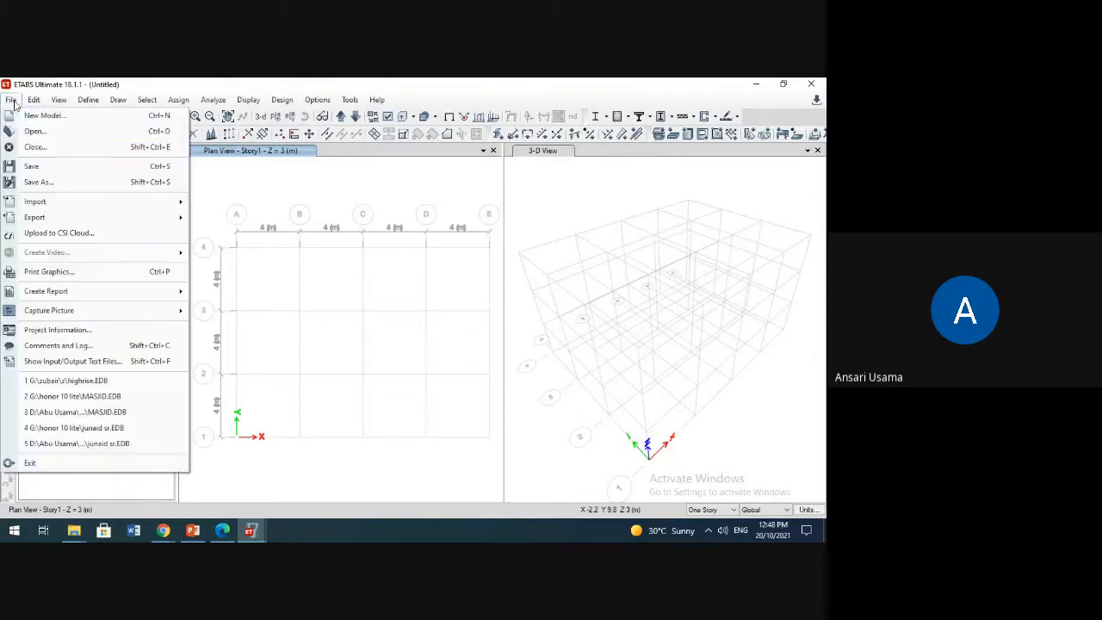
left_click(55, 119)
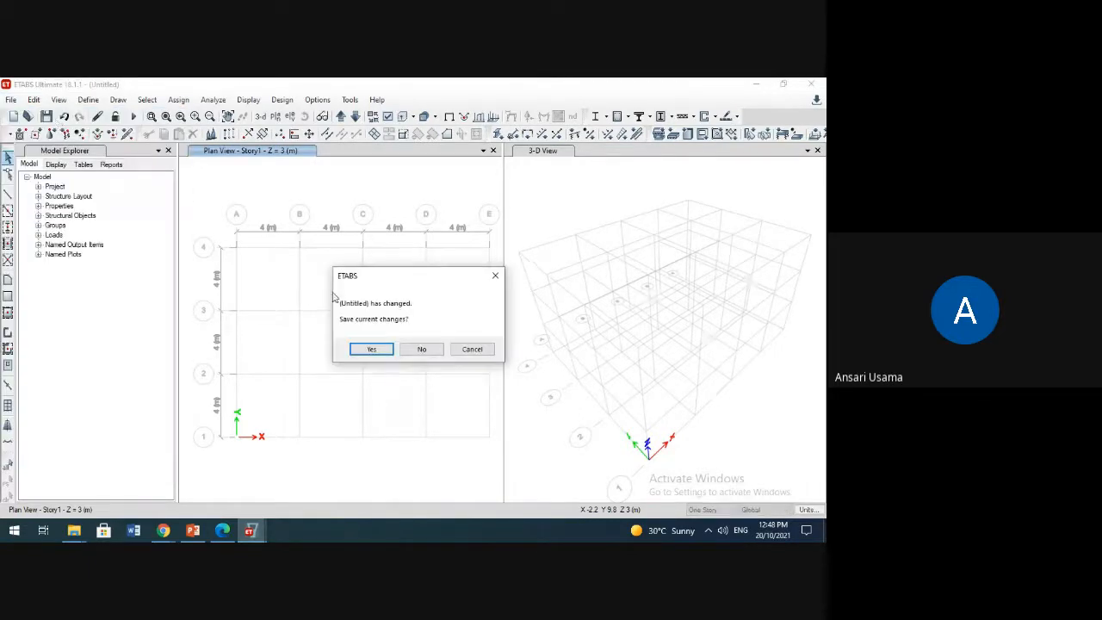
left_click(422, 351)
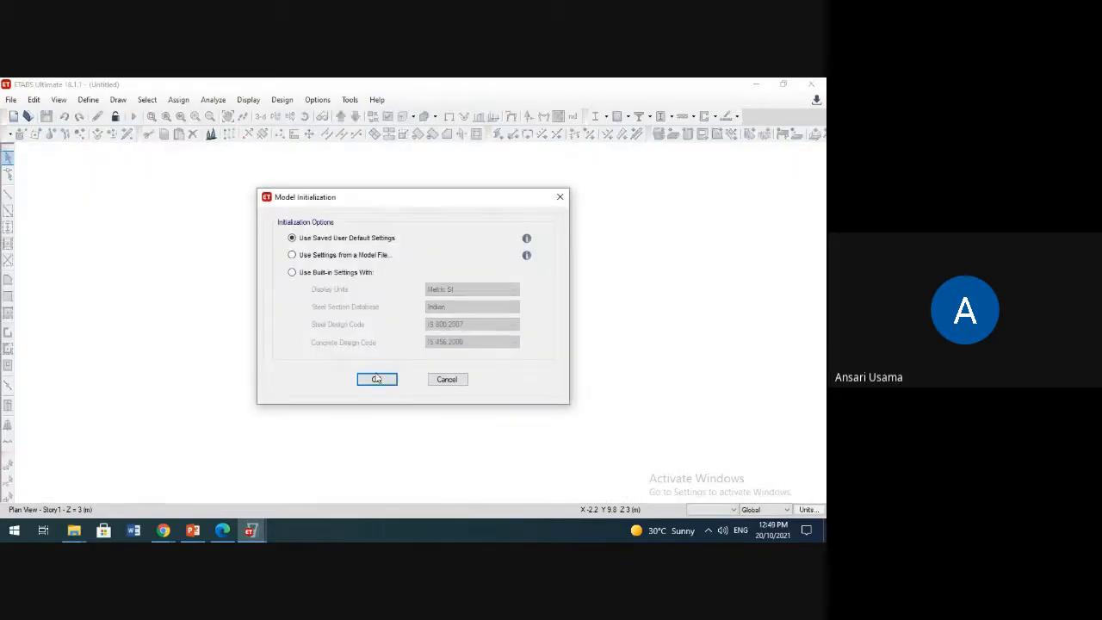
left_click(376, 377)
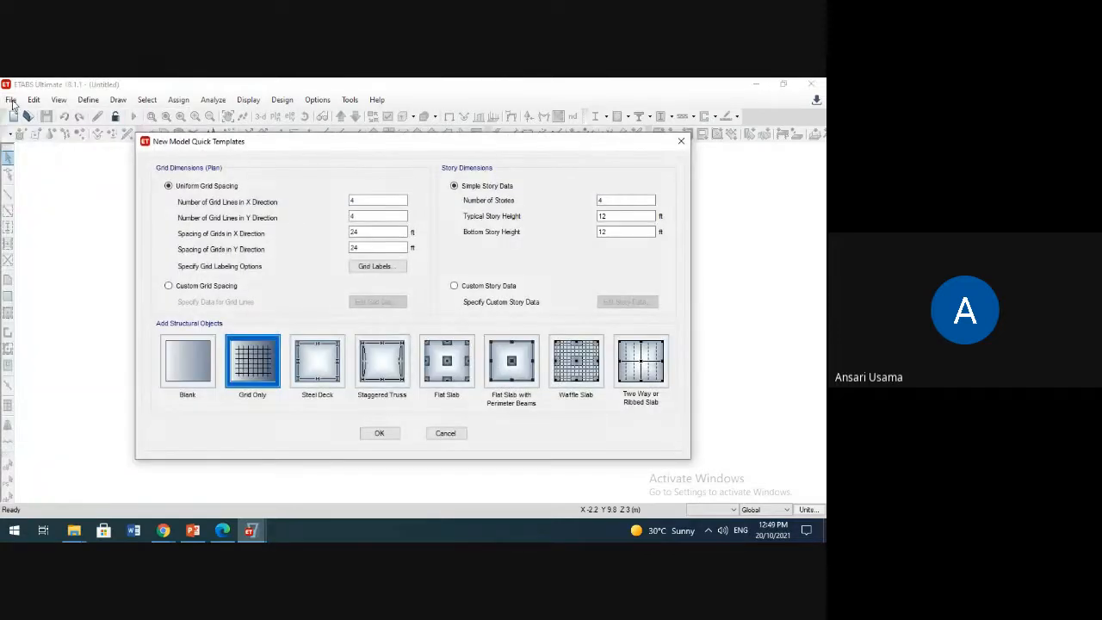
left_click(681, 140)
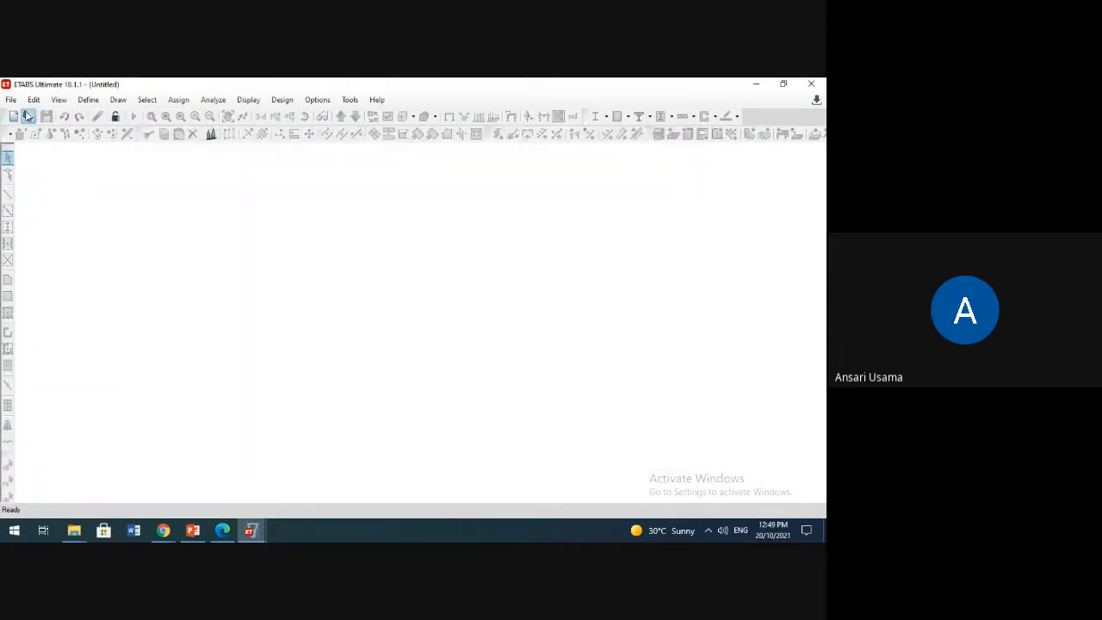
Step: Start a new model using built-in settings with Metric SI units, Indian steel sections, IS 800:2007 and IS 456:2000
left_click(12, 100)
left_click(67, 117)
left_click(306, 272)
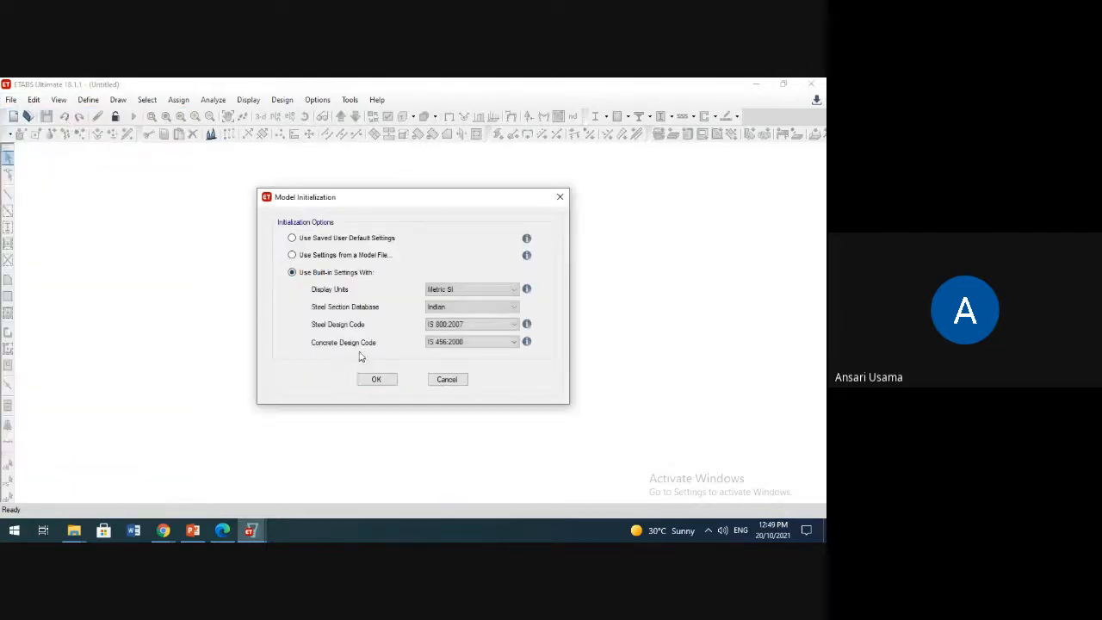
left_click(377, 378)
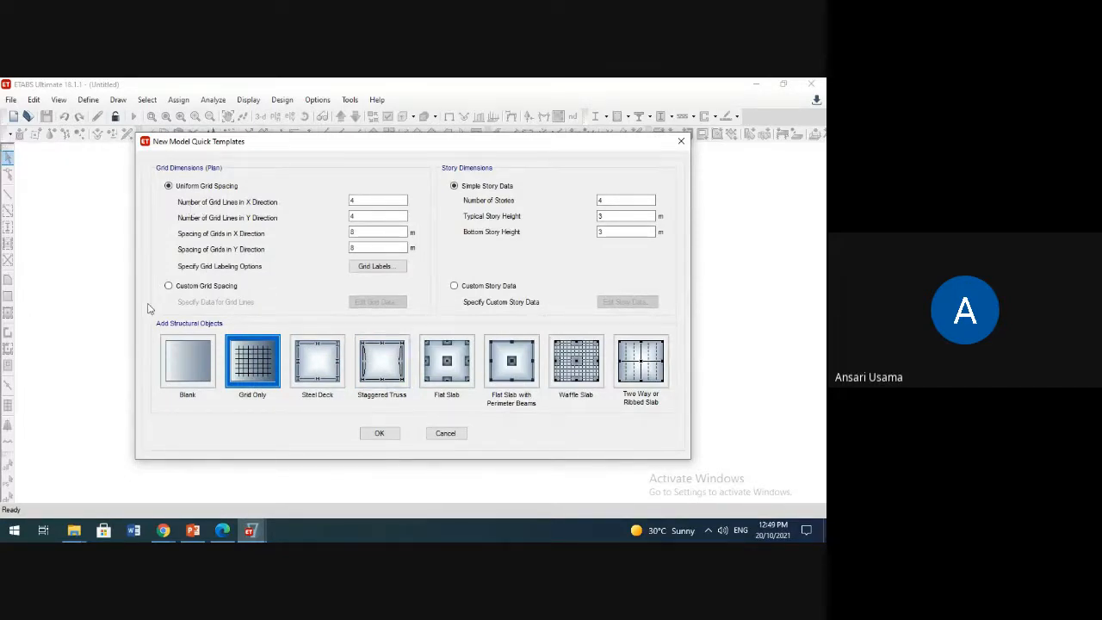
Step: Choose custom grid spacing and set the X ordinates of grid lines B, C and D to 3, 10 and 13 m
left_click(169, 286)
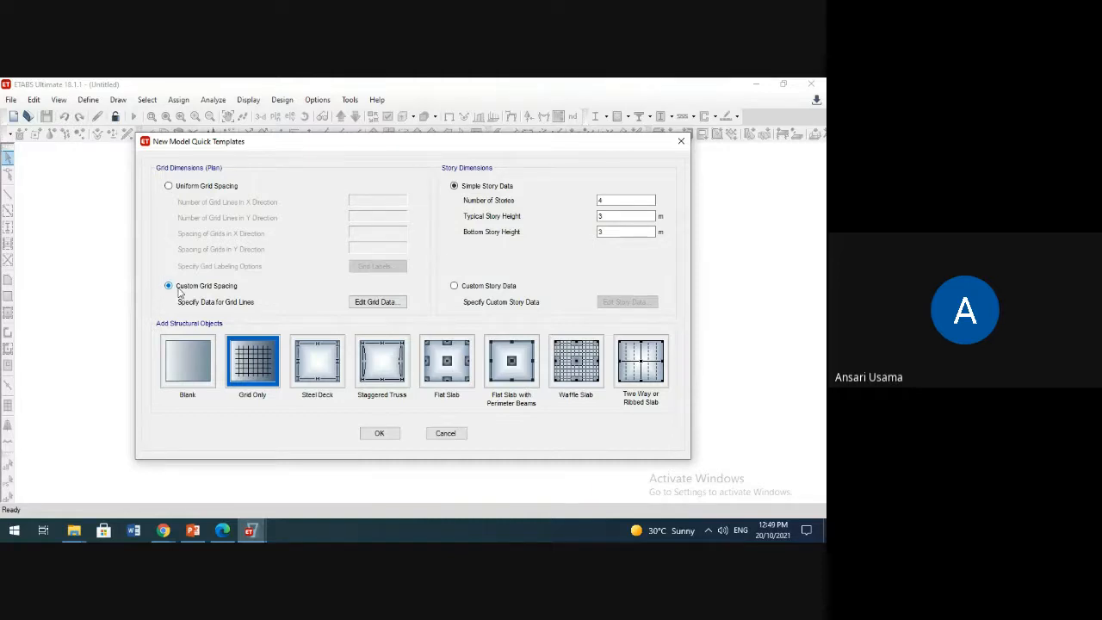
left_click(375, 303)
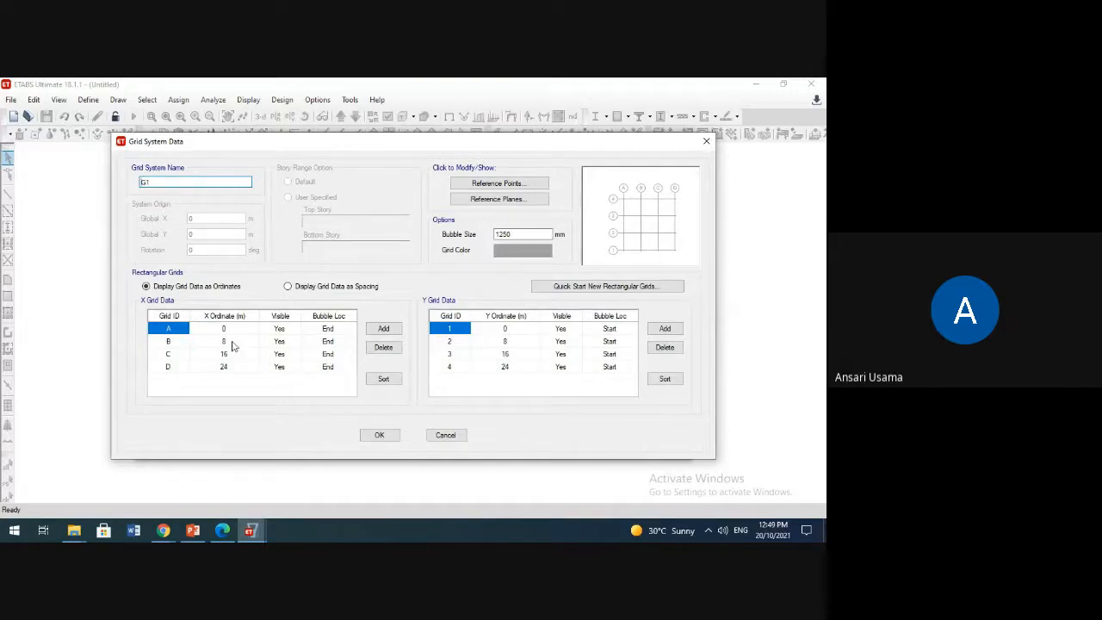
left_click(222, 342)
left_click(223, 343)
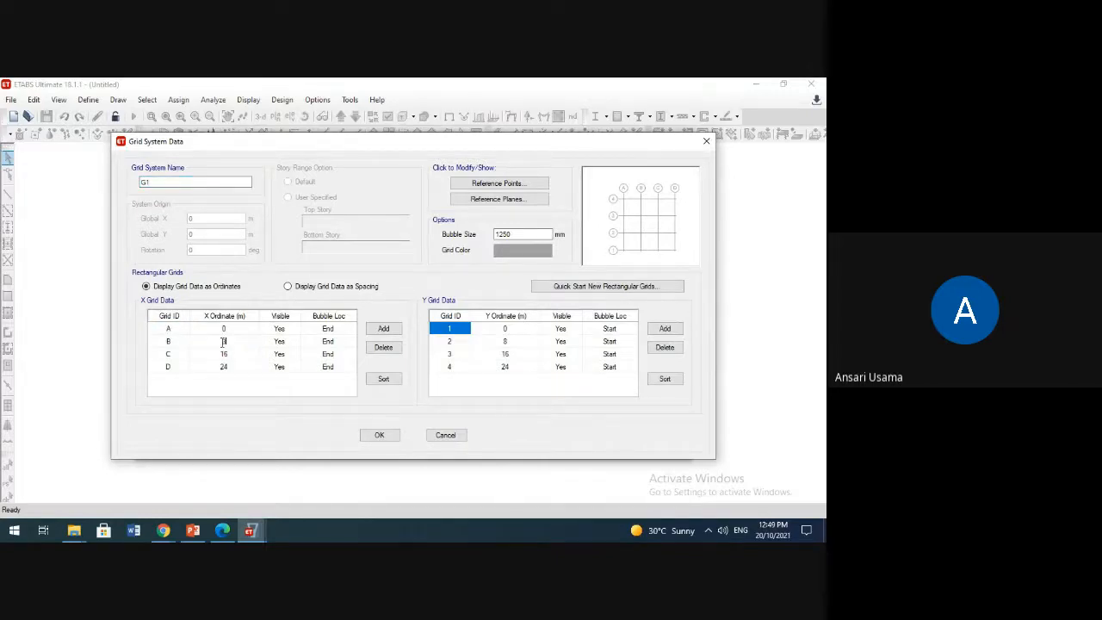
type("3")
left_click(232, 358)
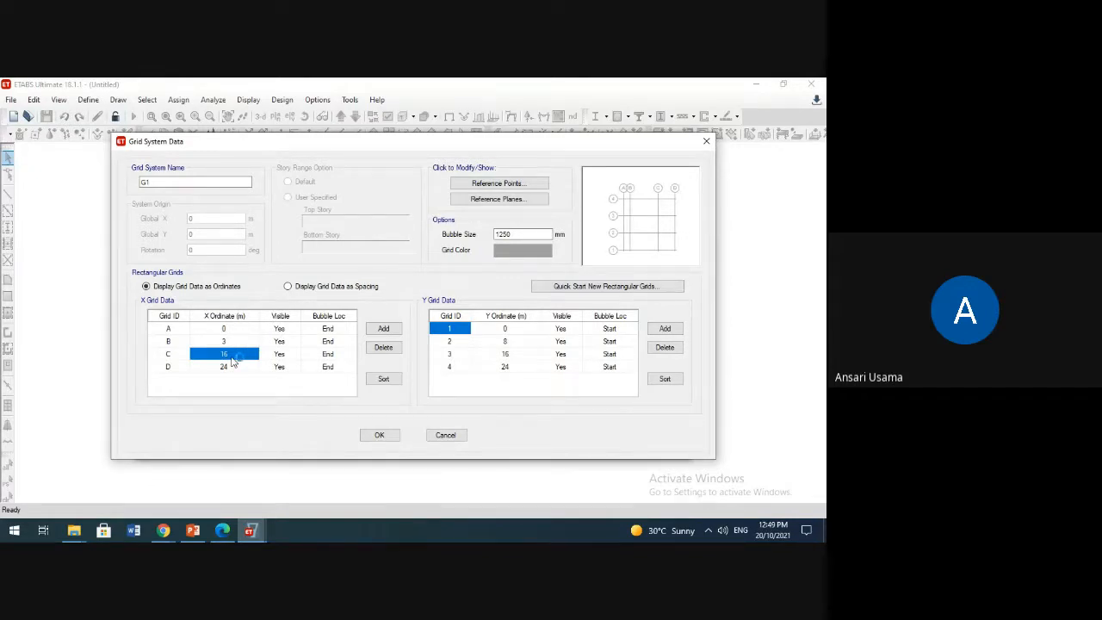
left_click(231, 361)
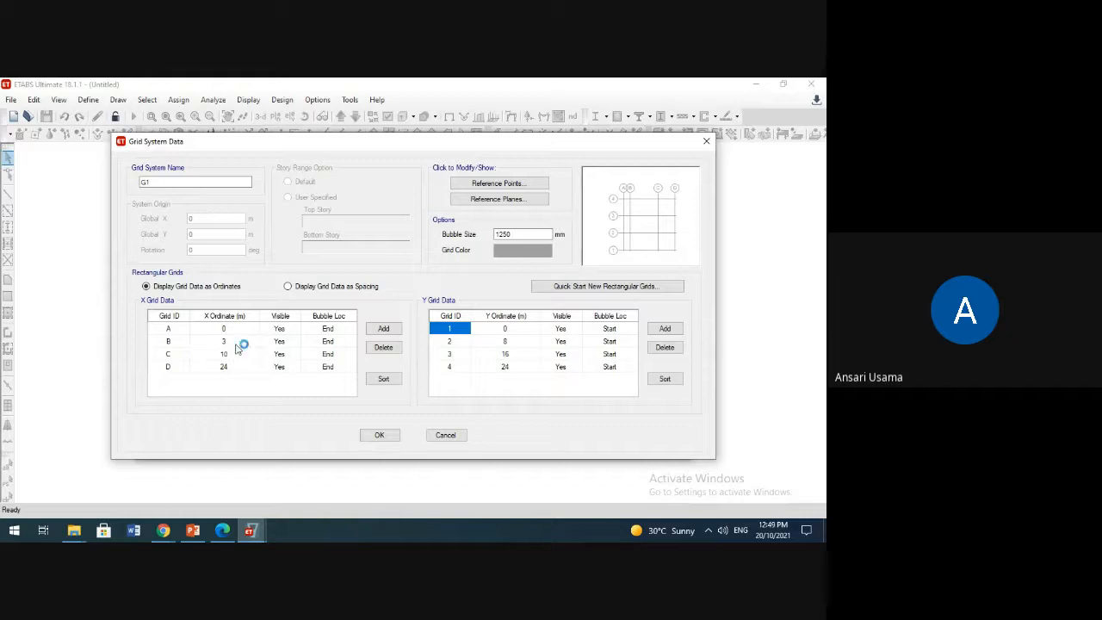
left_click(219, 369)
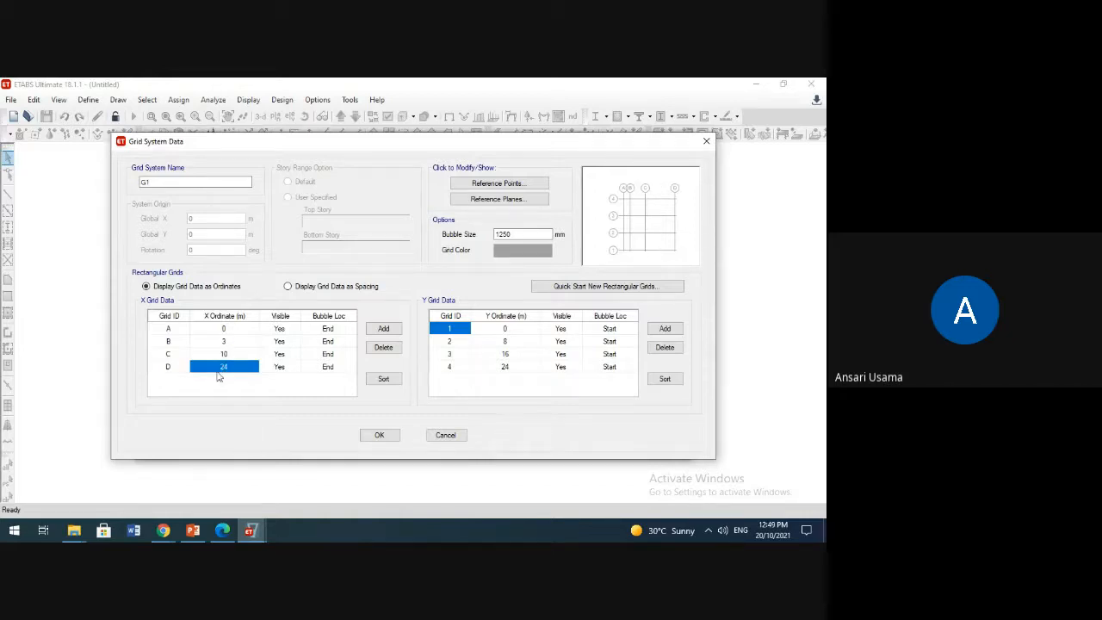
type("13")
Step: Set the Y ordinates of grid lines 2, 3 and 4 to 3, 8 and 20 m
left_click(513, 342)
type("3")
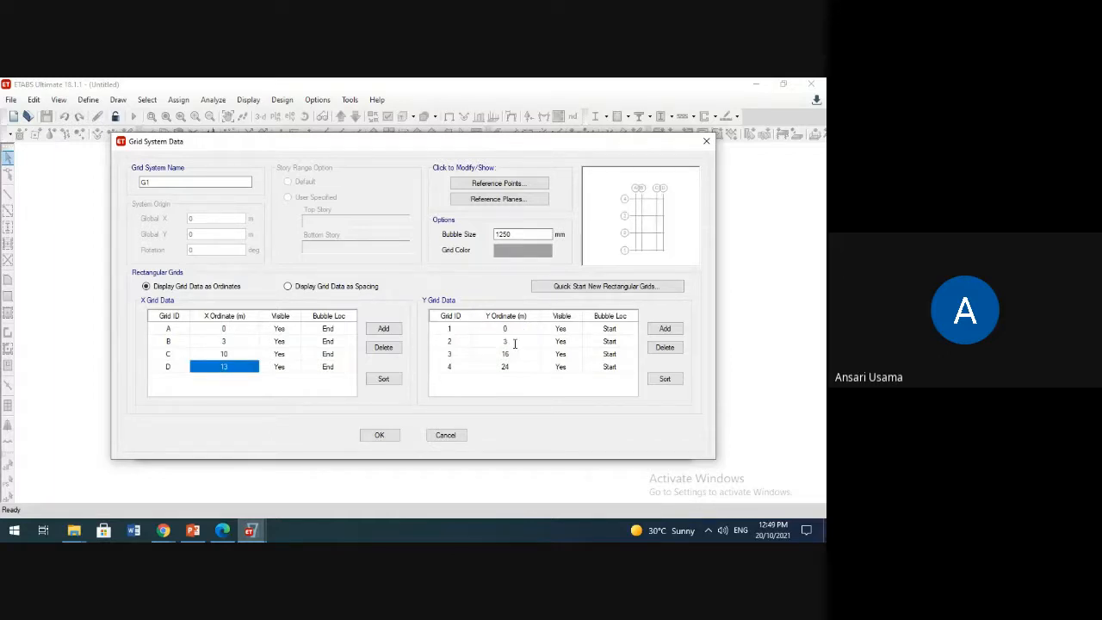
left_click(527, 356)
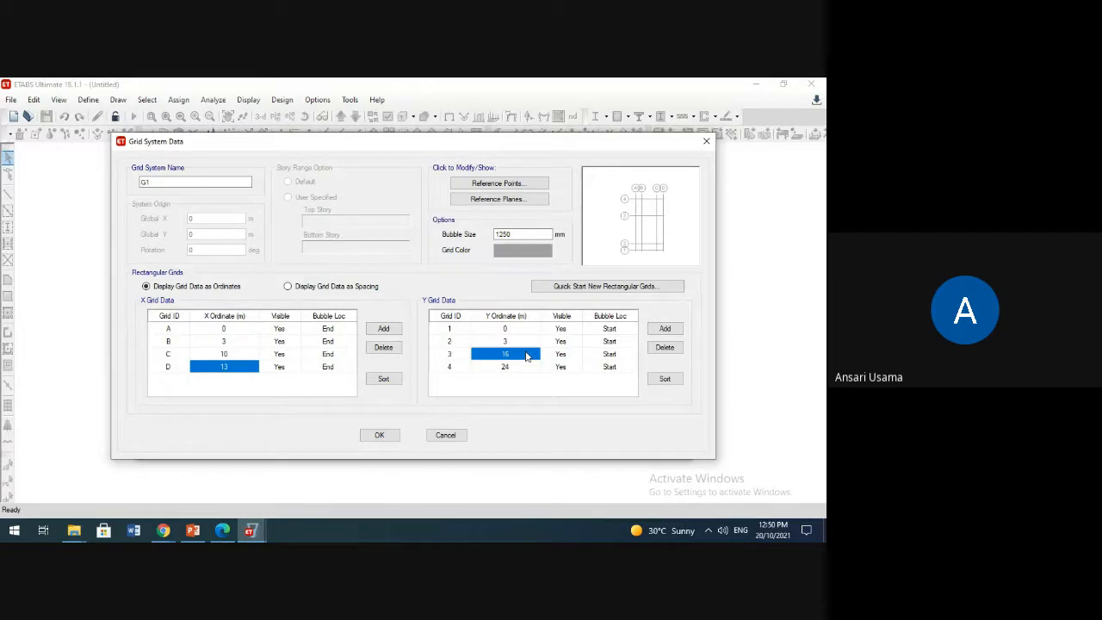
type("8")
left_click(517, 369)
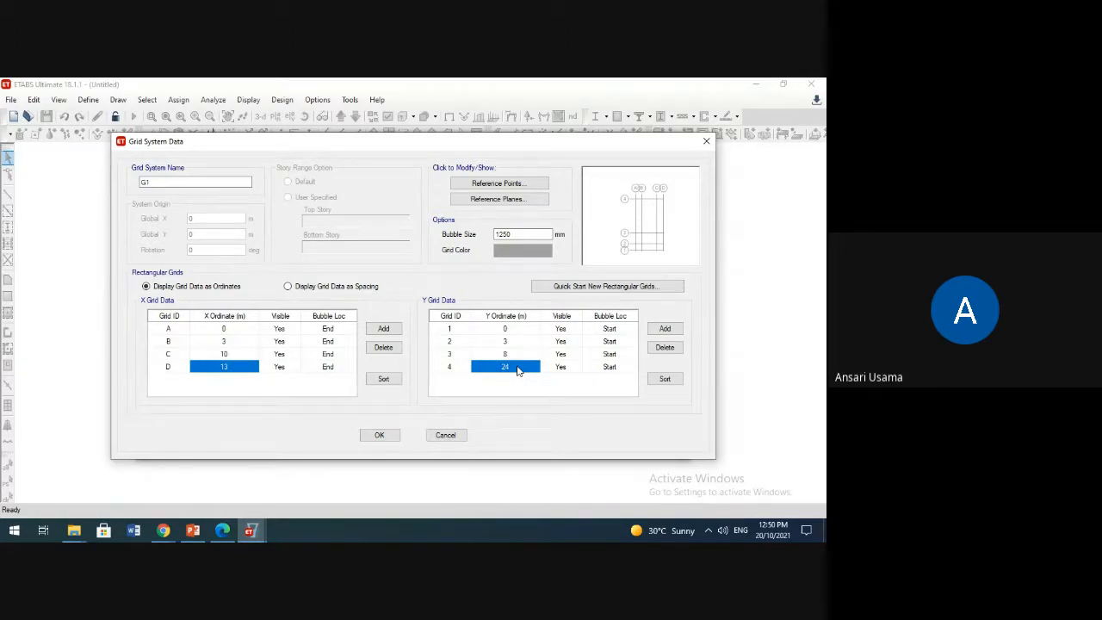
type("20")
Step: Add Y grid line 5 at 30 m and create the grid-only model from the custom grid data
left_click(661, 330)
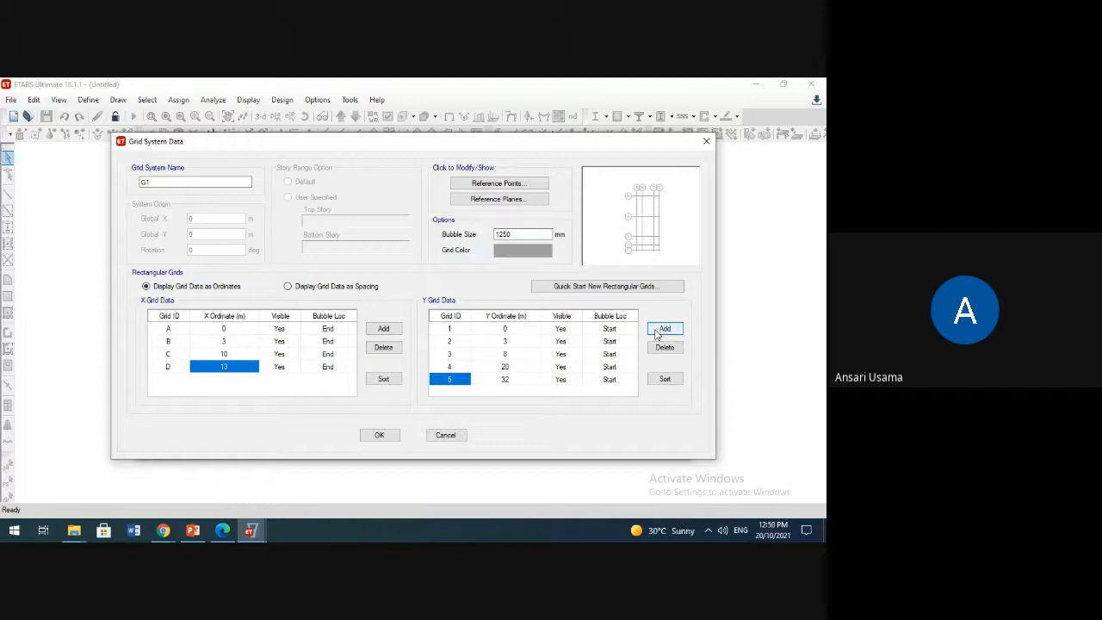
left_click(511, 384)
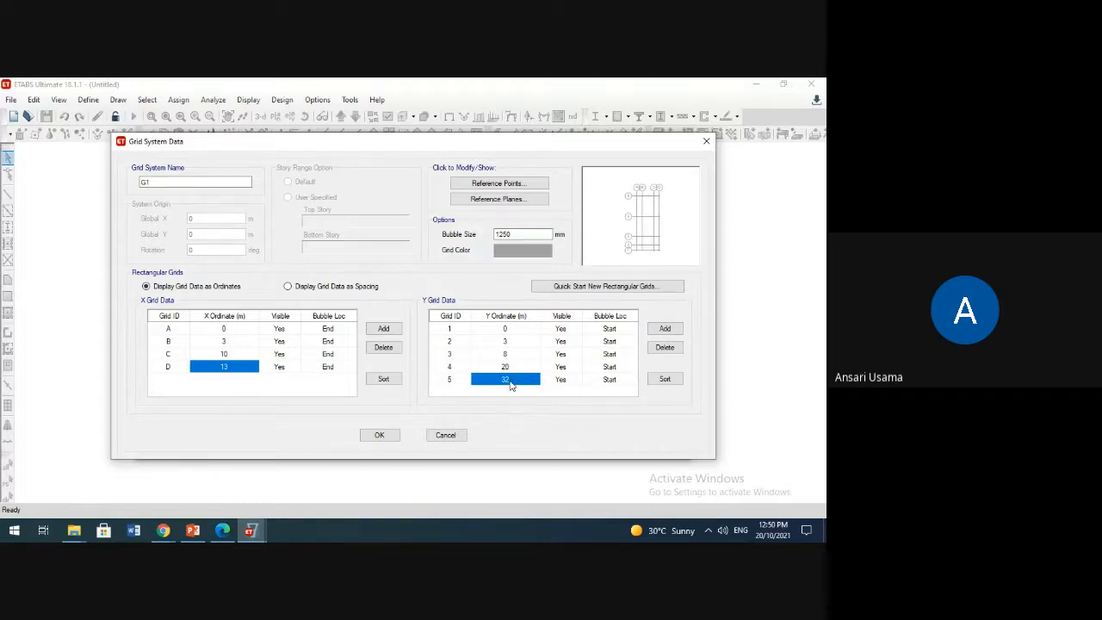
type("30")
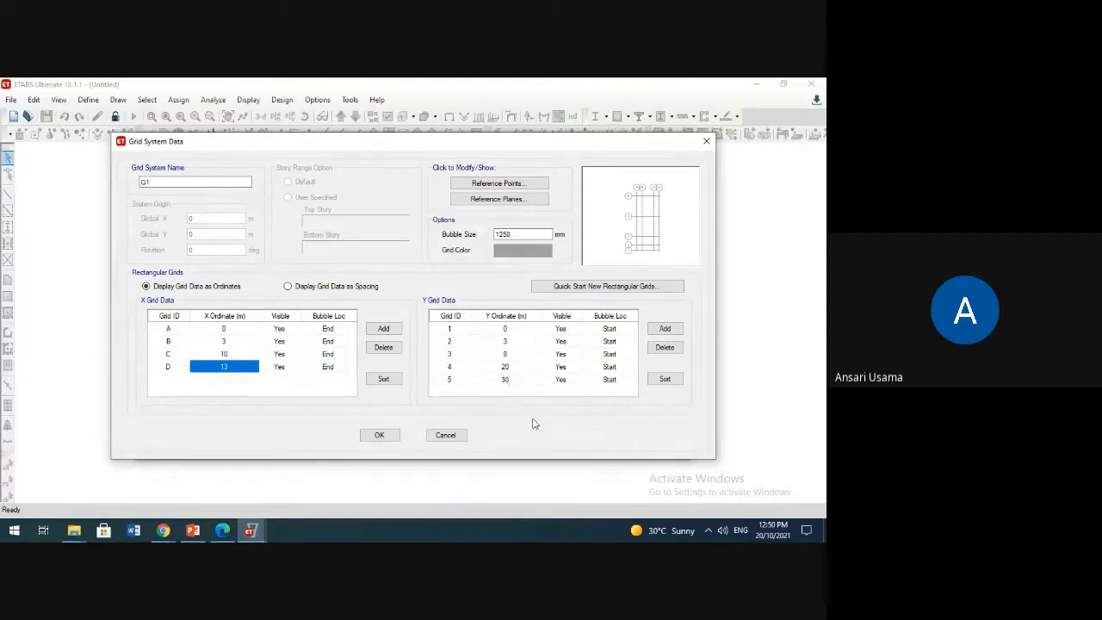
left_click(387, 437)
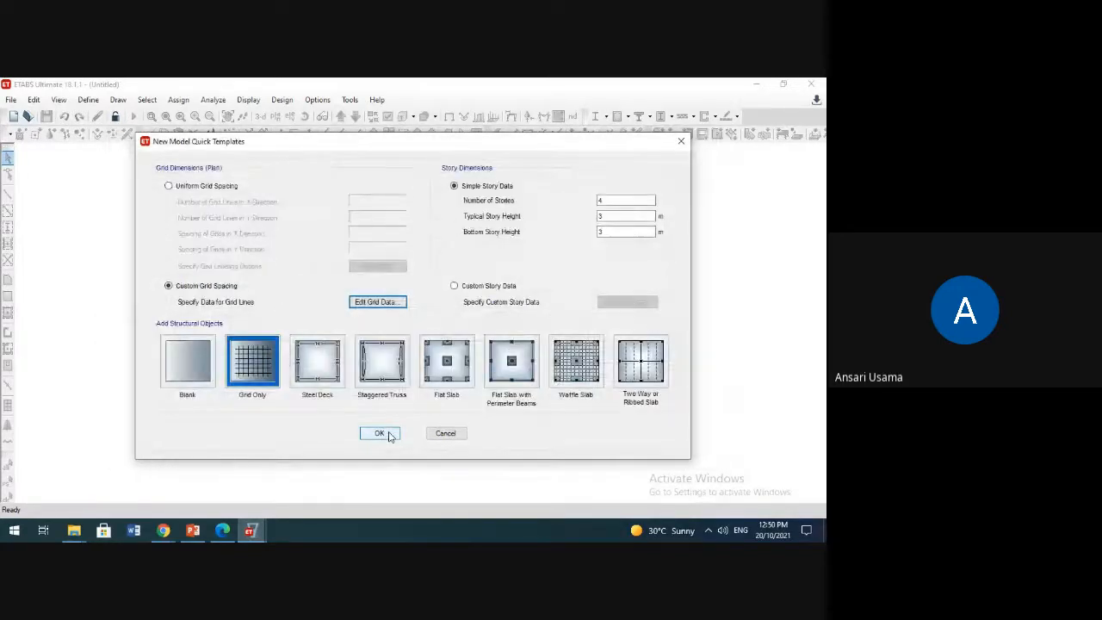
left_click(389, 435)
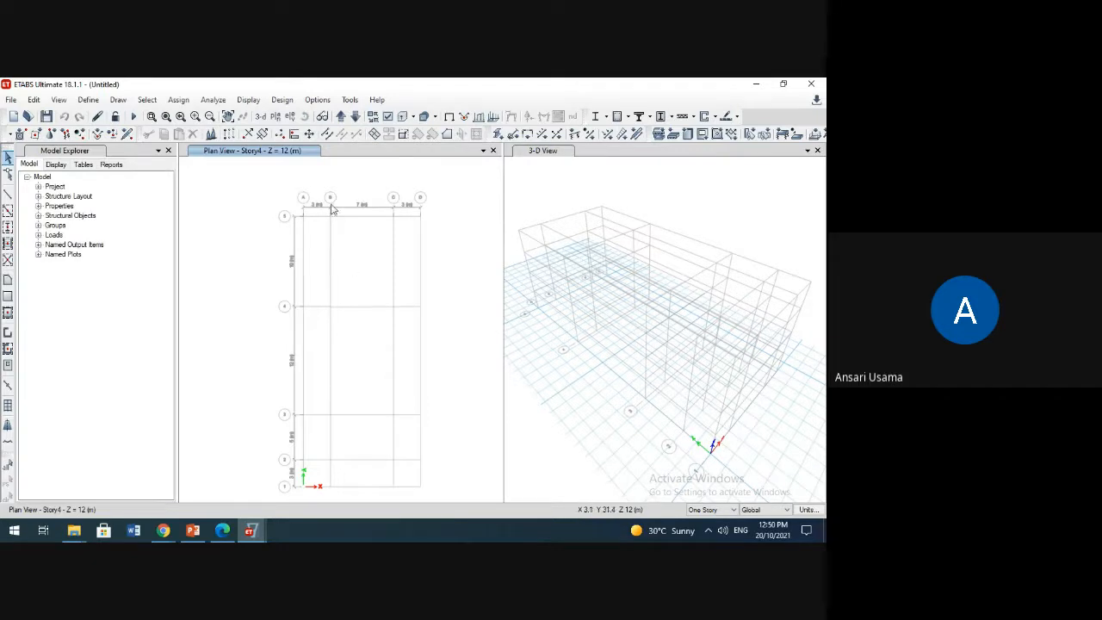
scroll(332, 210, "up", 2)
middle_click_drag(358, 251, 334, 249)
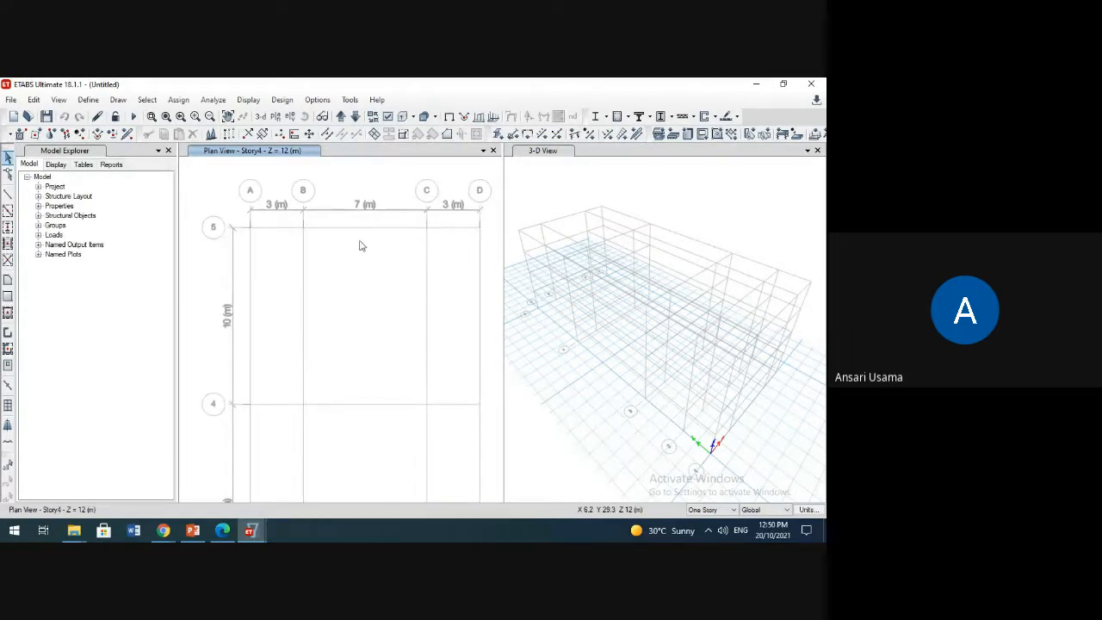
middle_click_drag(361, 255, 363, 244)
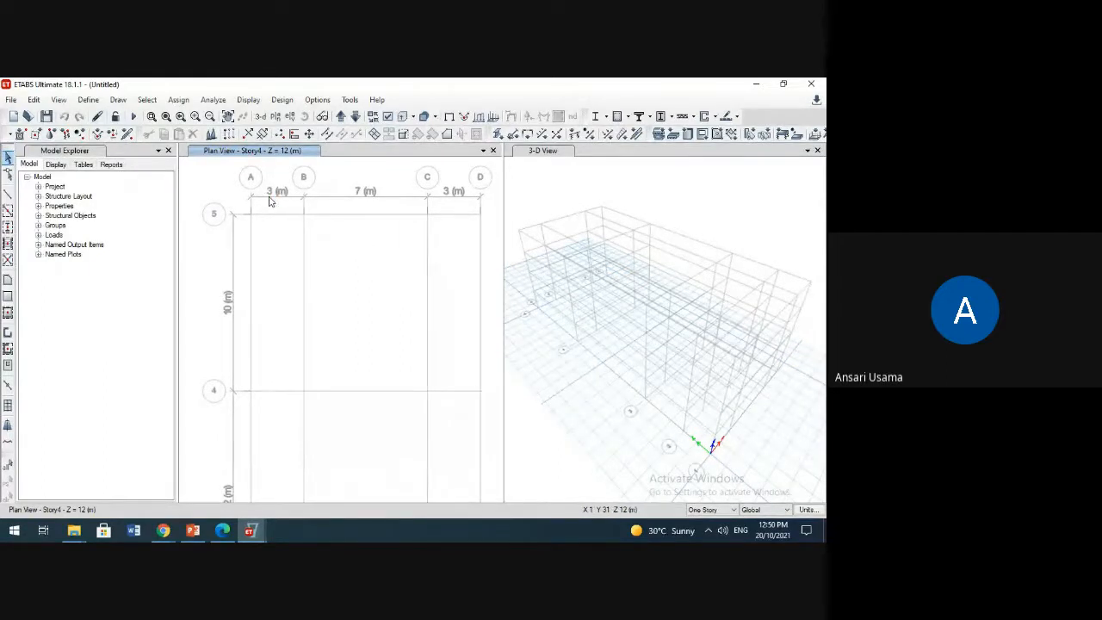
Step: Examine the unequal X and Y grid spacings in the Story4 plan view and the 3-D view
scroll(470, 222, "down", 3)
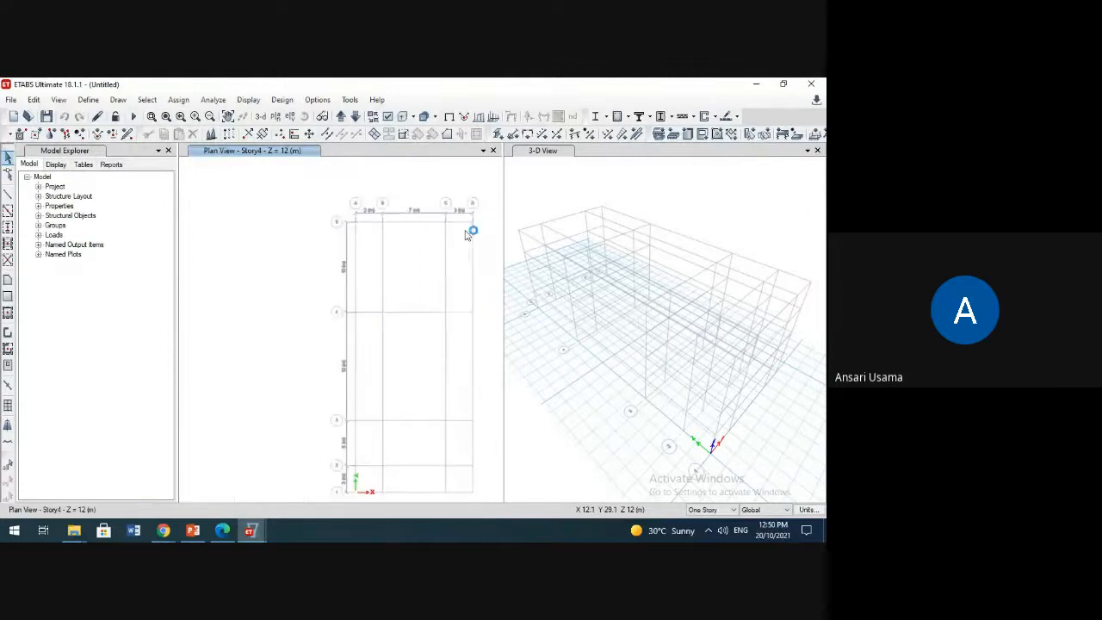
scroll(368, 369, "up", 3)
middle_click_drag(368, 369, 357, 300)
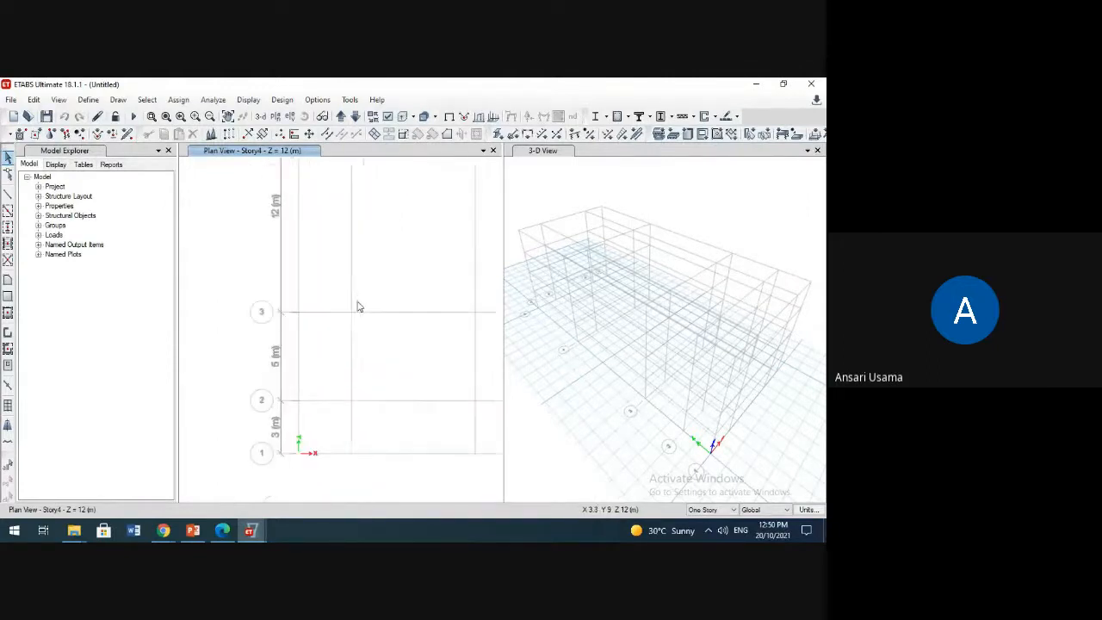
scroll(354, 356, "down", 3)
middle_click_drag(354, 357, 315, 434)
scroll(306, 431, "up", 3)
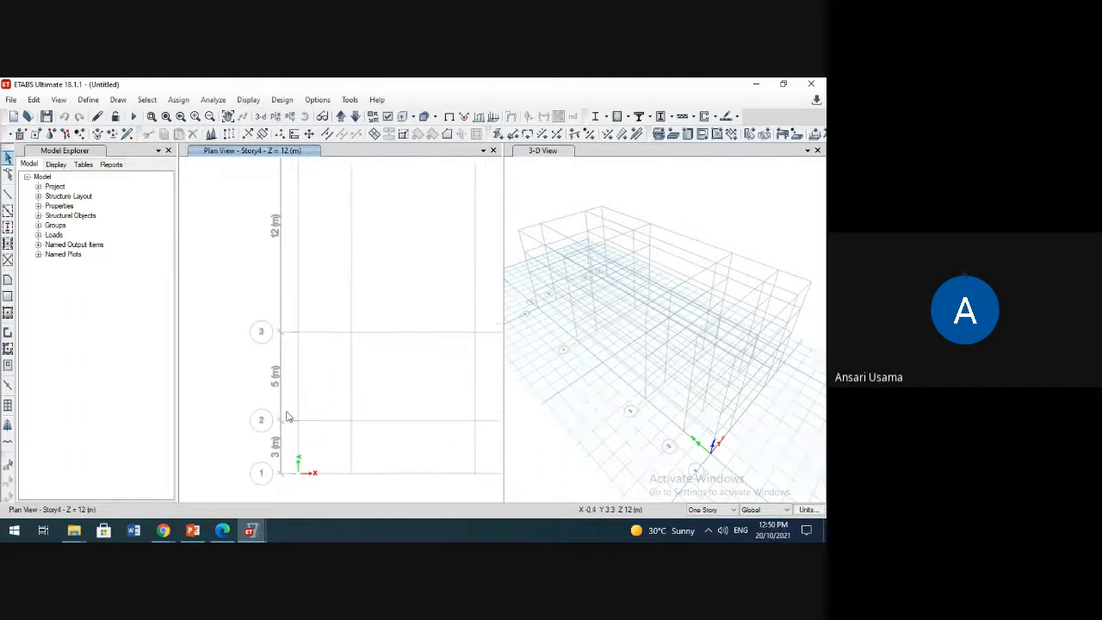
scroll(400, 317, "down", 3)
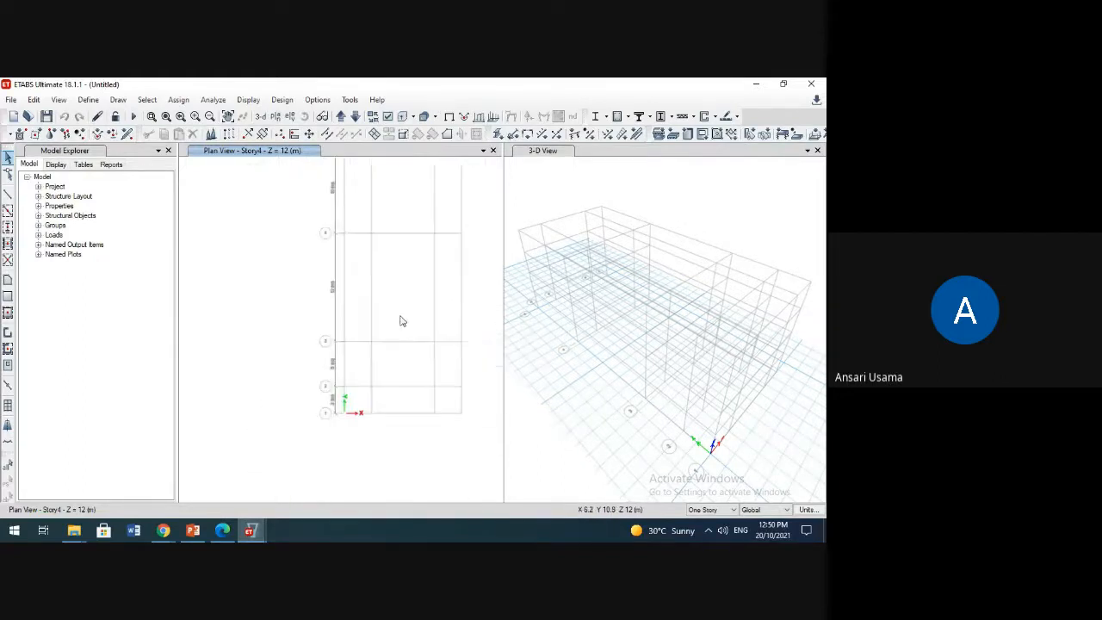
middle_click_drag(661, 302, 649, 274)
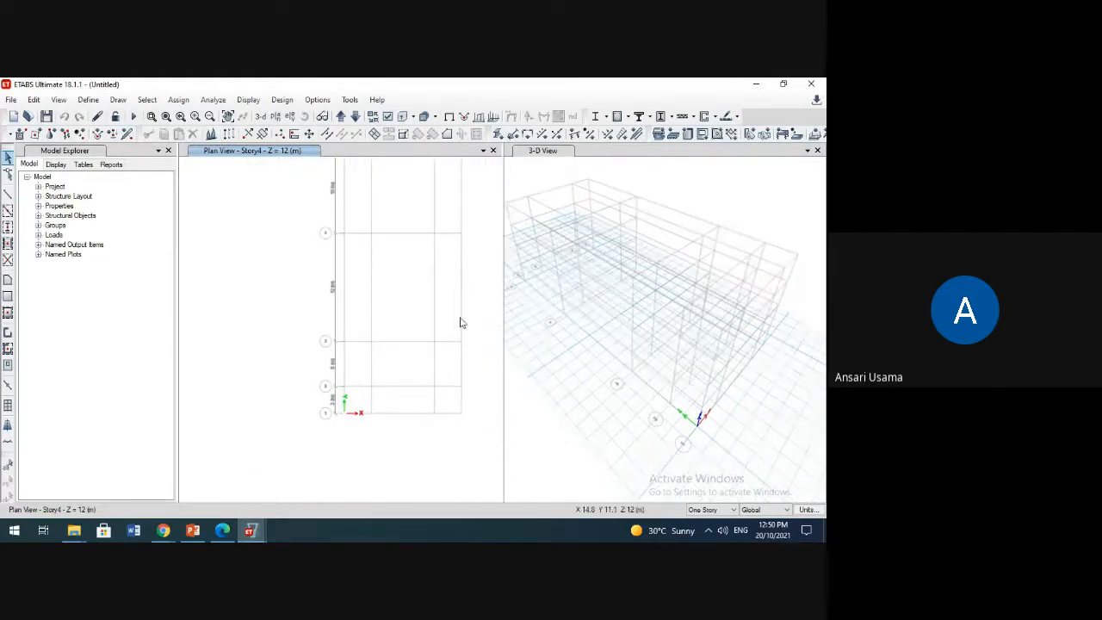
Step: Display grid system G1's data as spacing and set the X spacings of grid lines A, B and C to 4 m
left_click(211, 134)
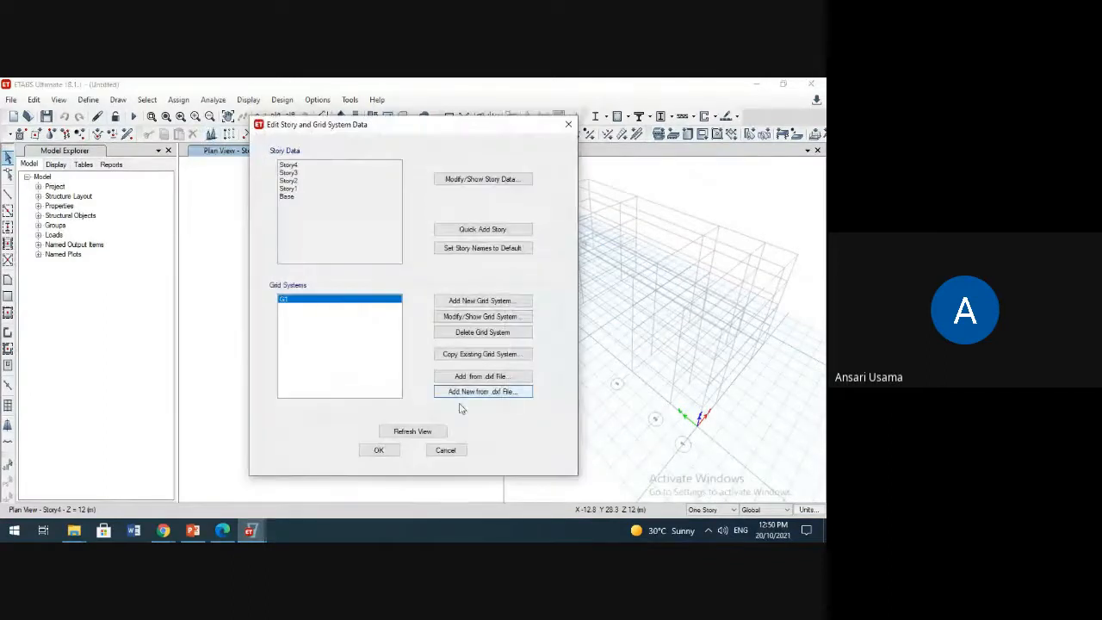
left_click(482, 316)
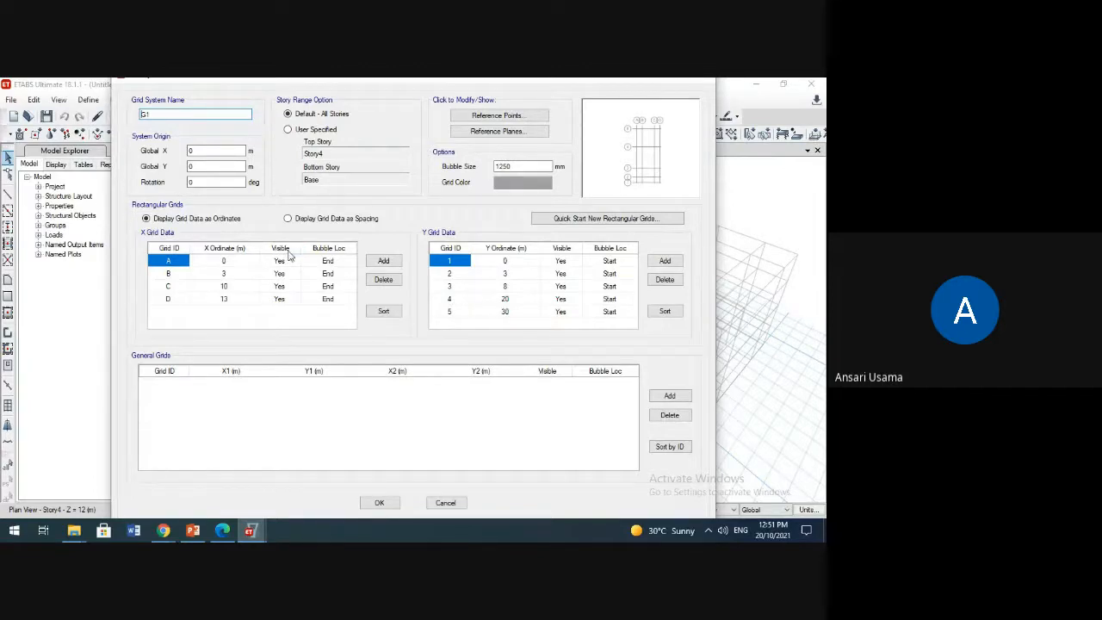
left_click(289, 218)
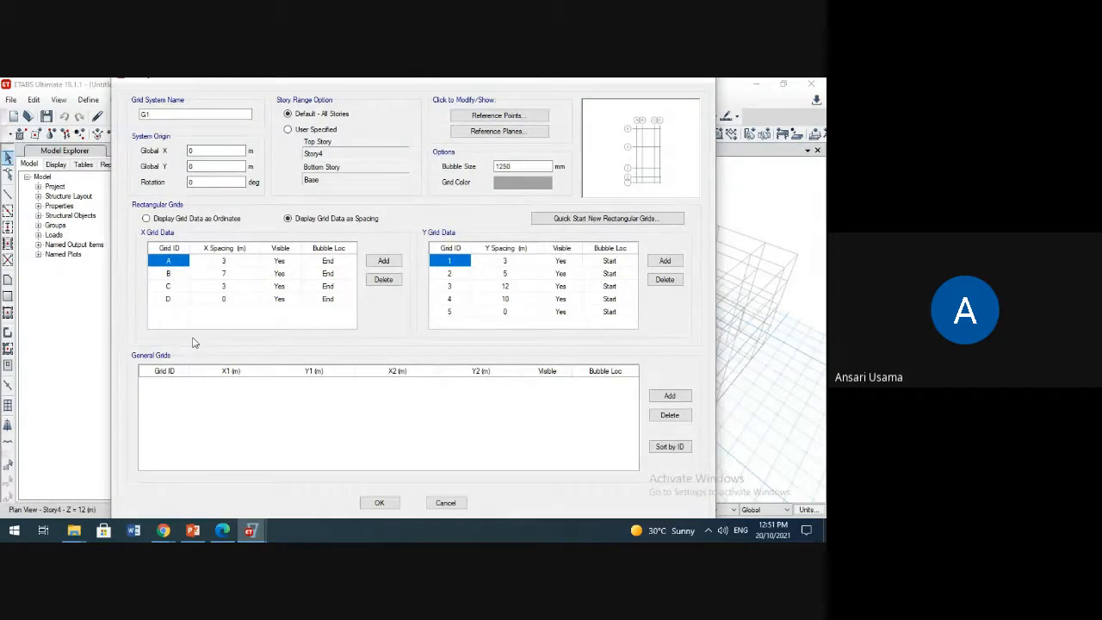
left_click(240, 263)
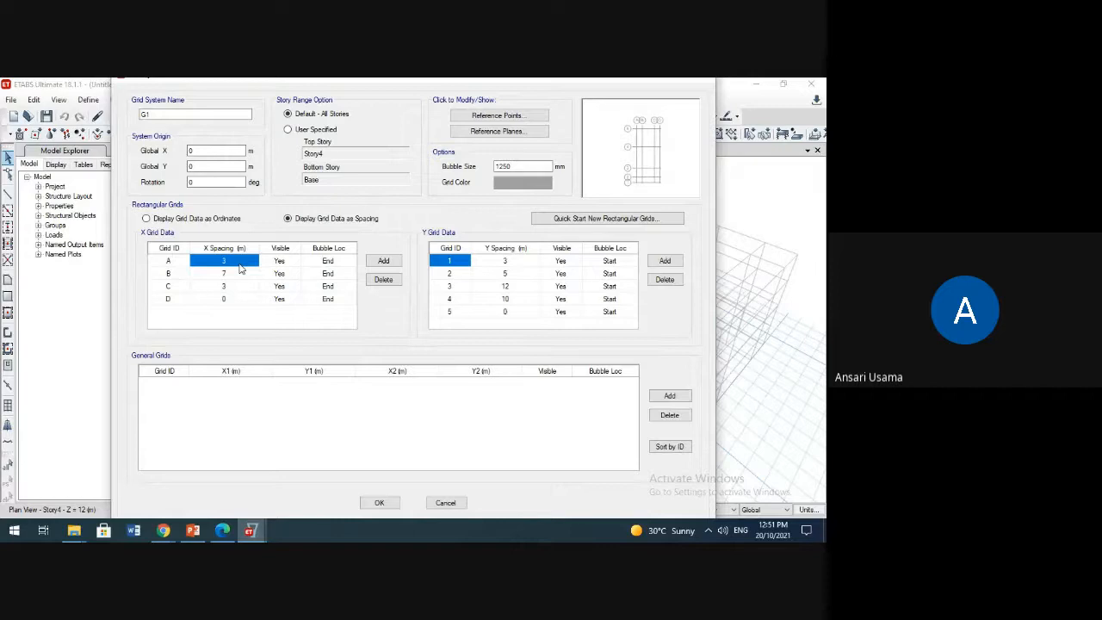
type("4")
left_click(239, 274)
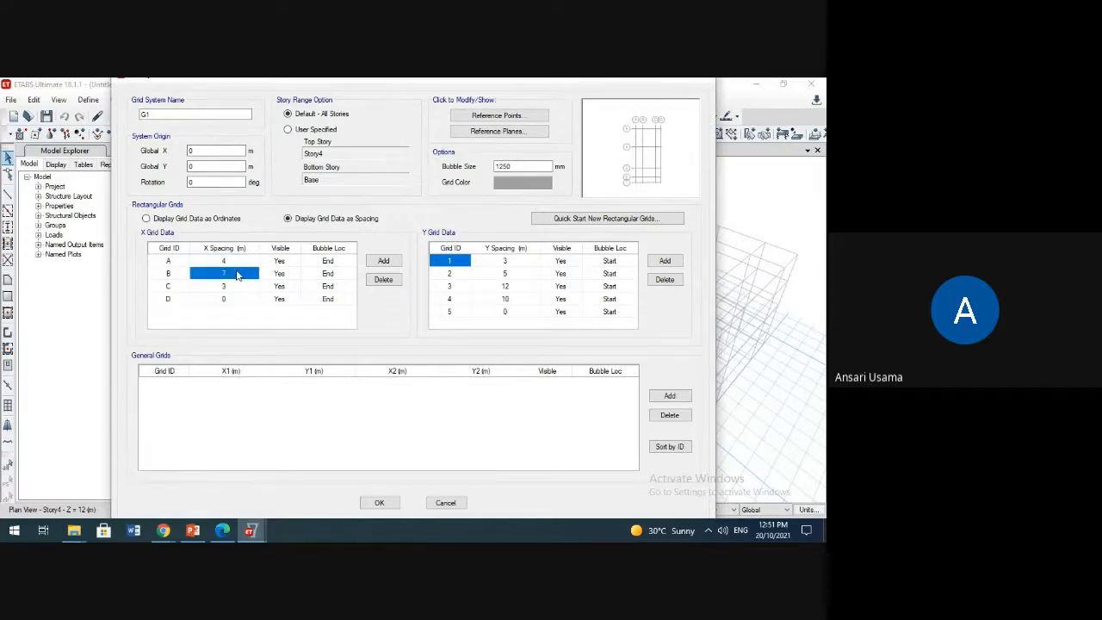
type("4")
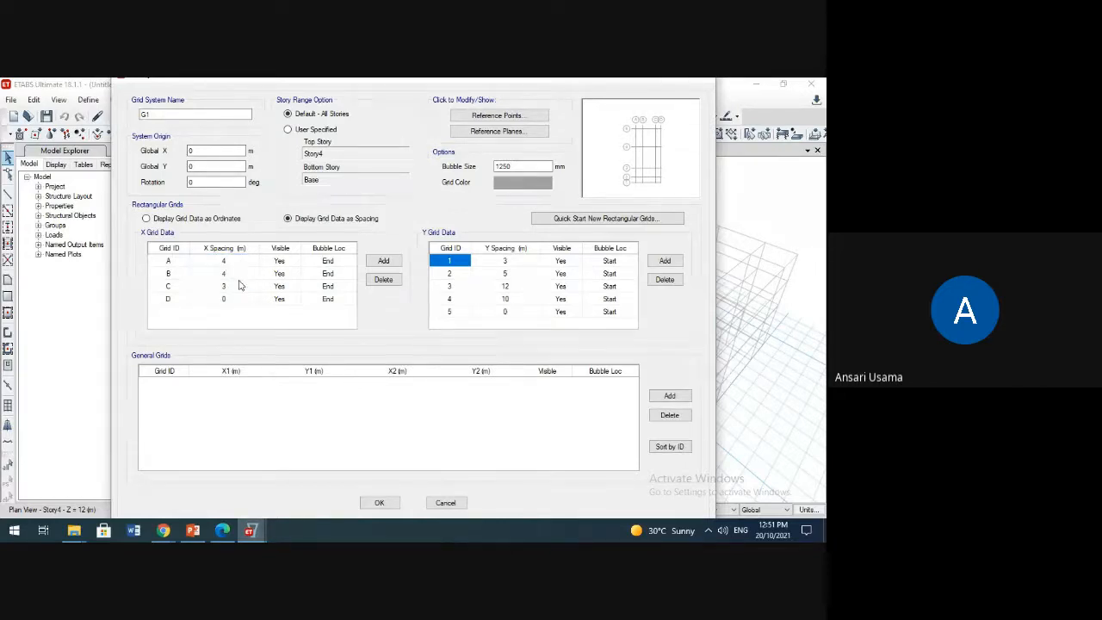
left_click(238, 286)
type("4")
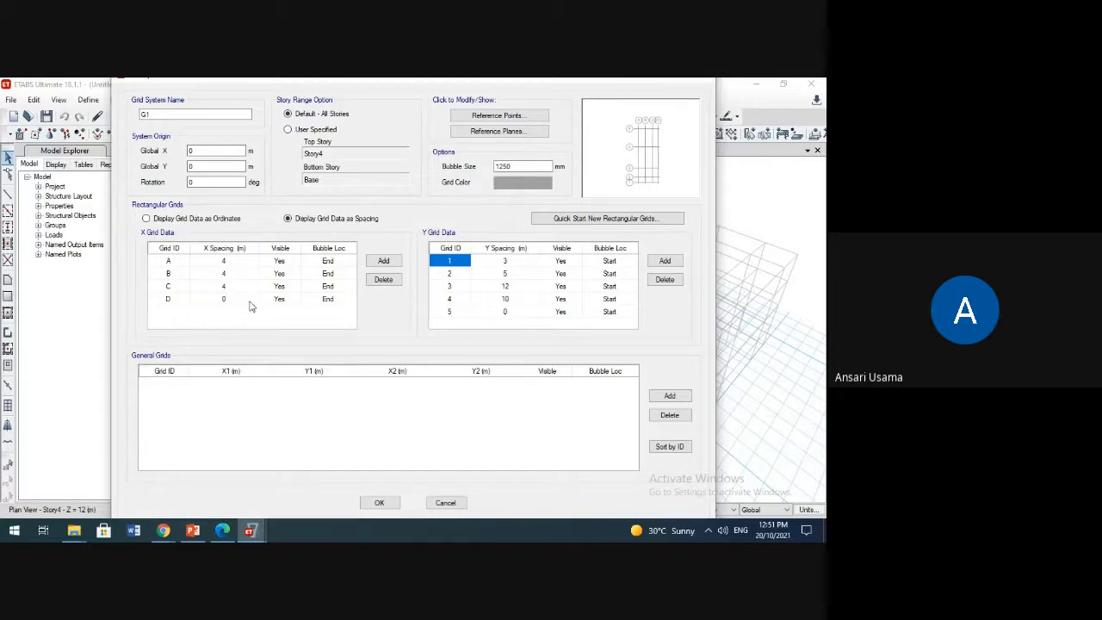
left_click(246, 302)
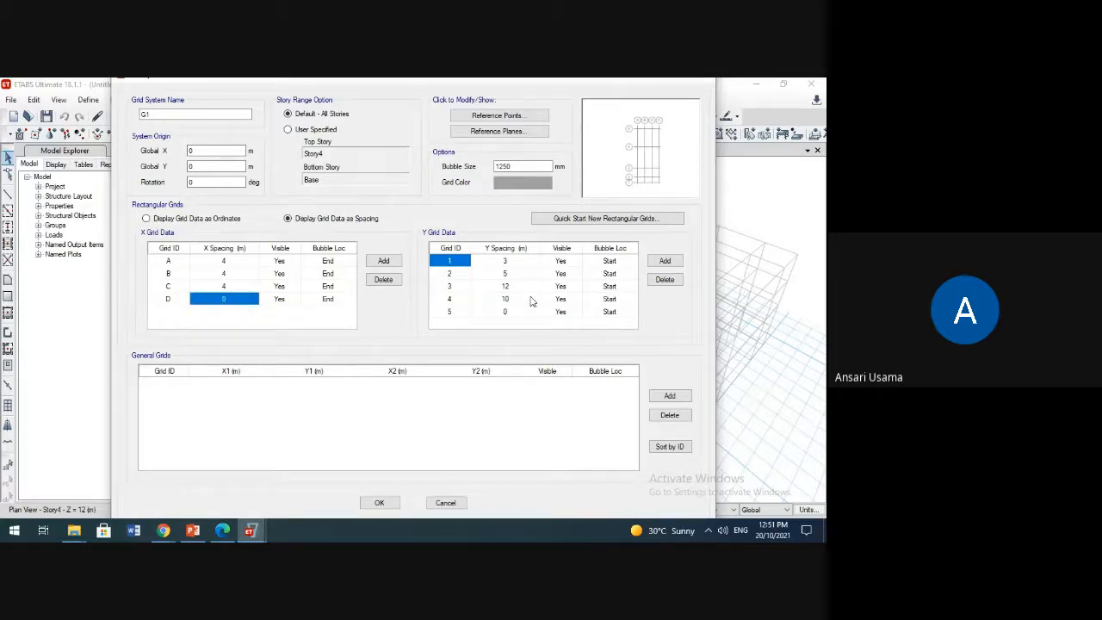
Step: Make the Y spacings of grid lines 1 to 4 all 5 m and apply the grid changes to the model
left_click(515, 264)
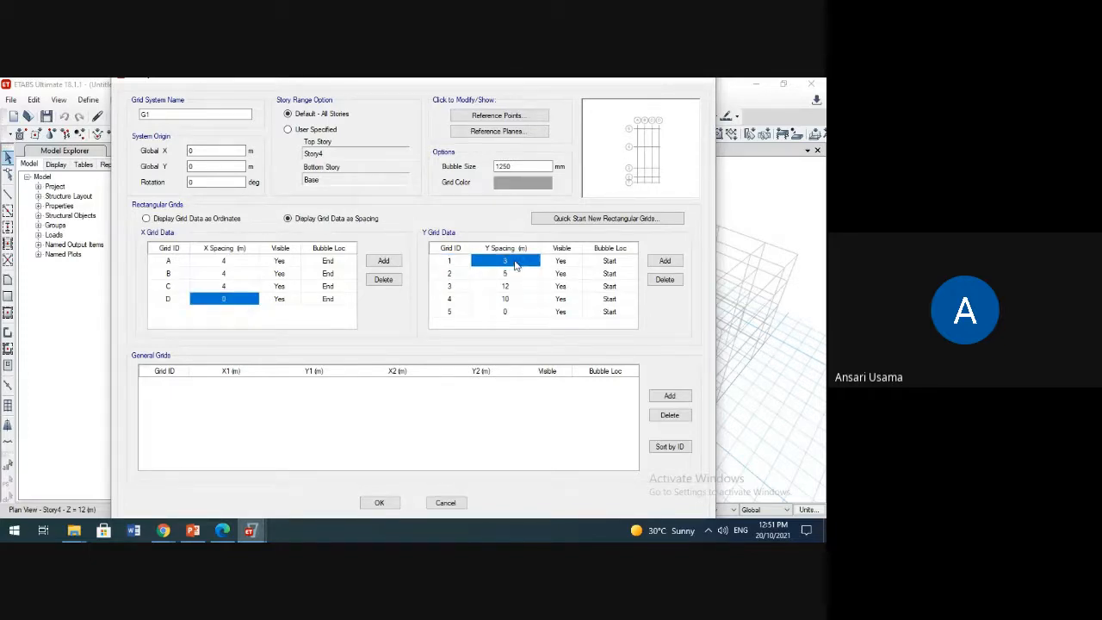
type("5")
left_click(510, 277)
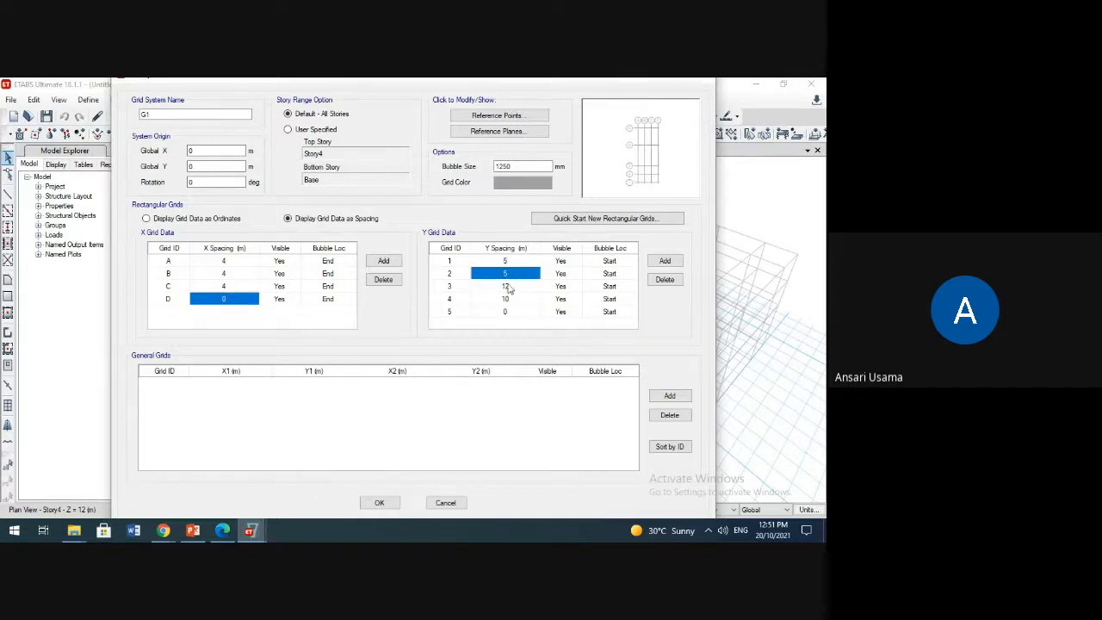
left_click(508, 289)
type("5")
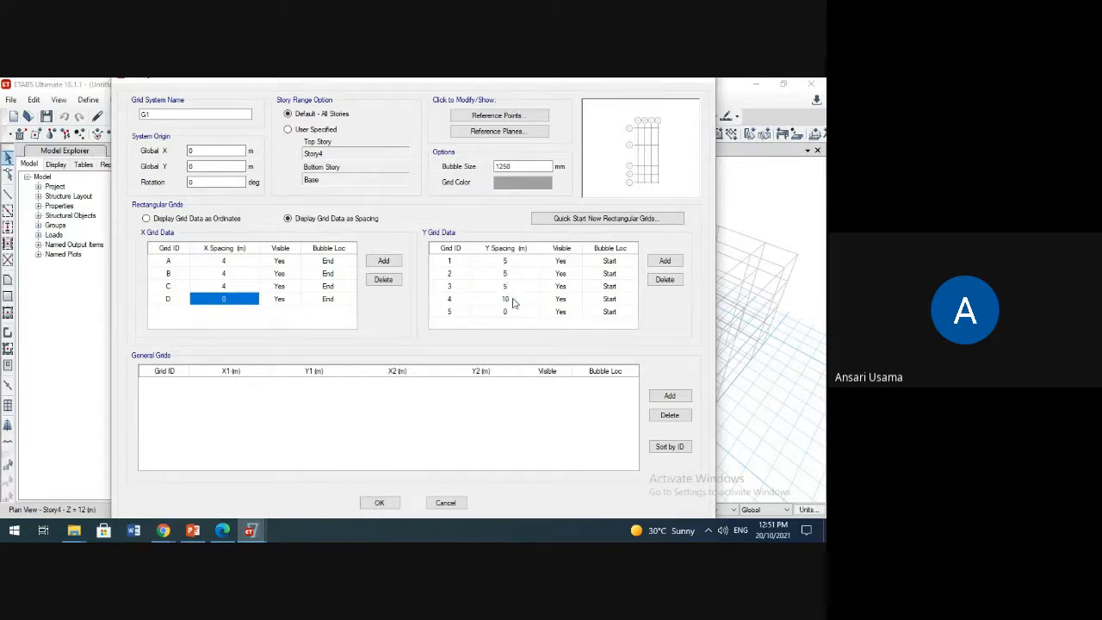
left_click(511, 300)
type("5")
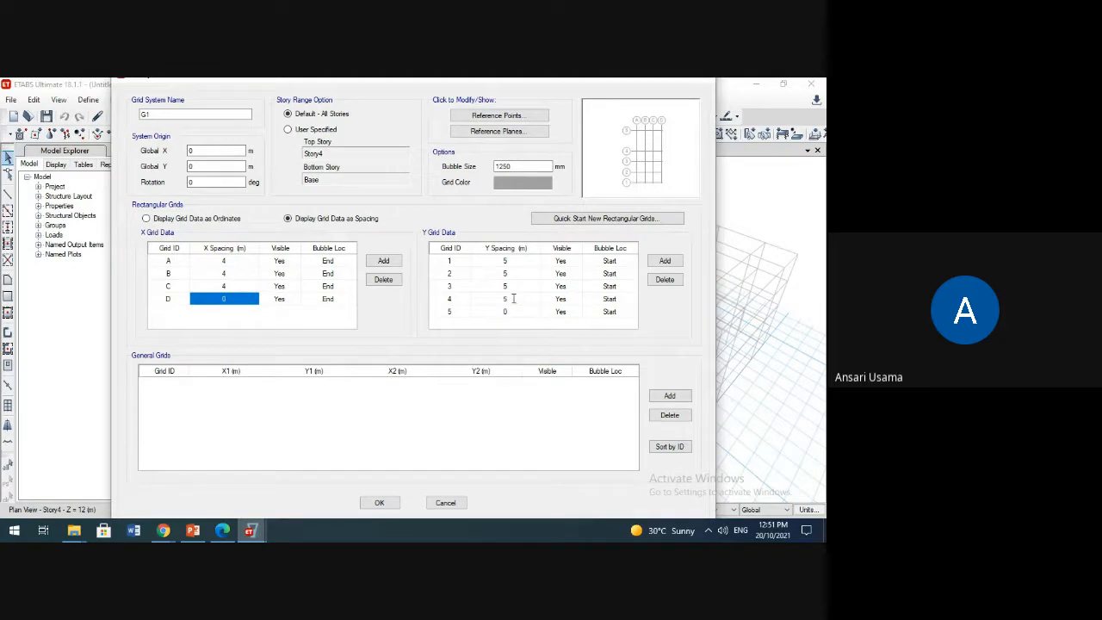
left_click(378, 503)
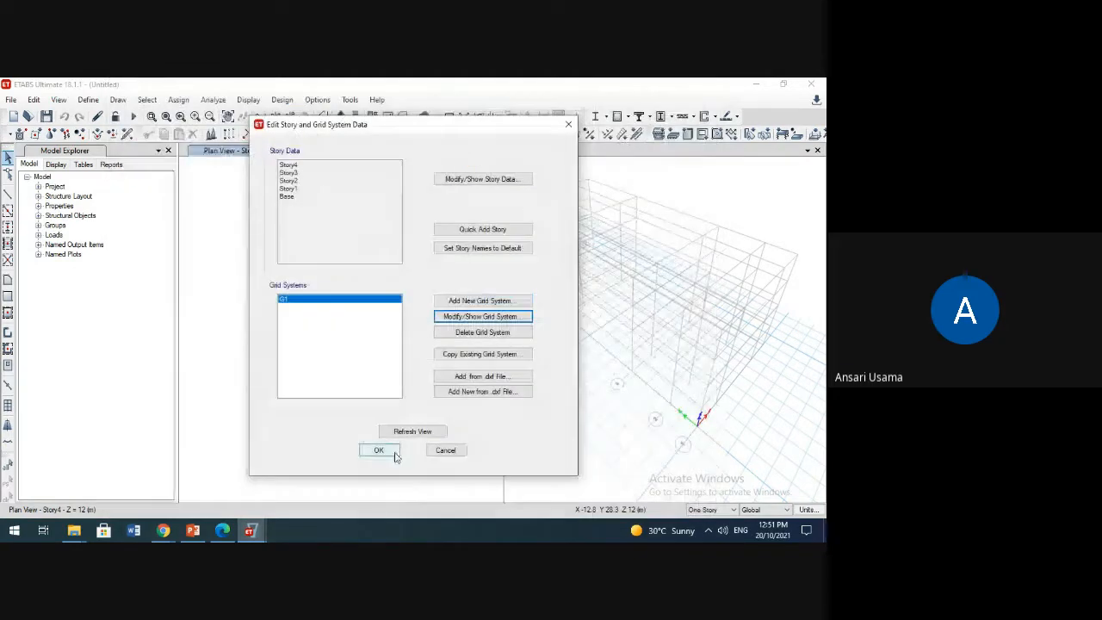
left_click(394, 453)
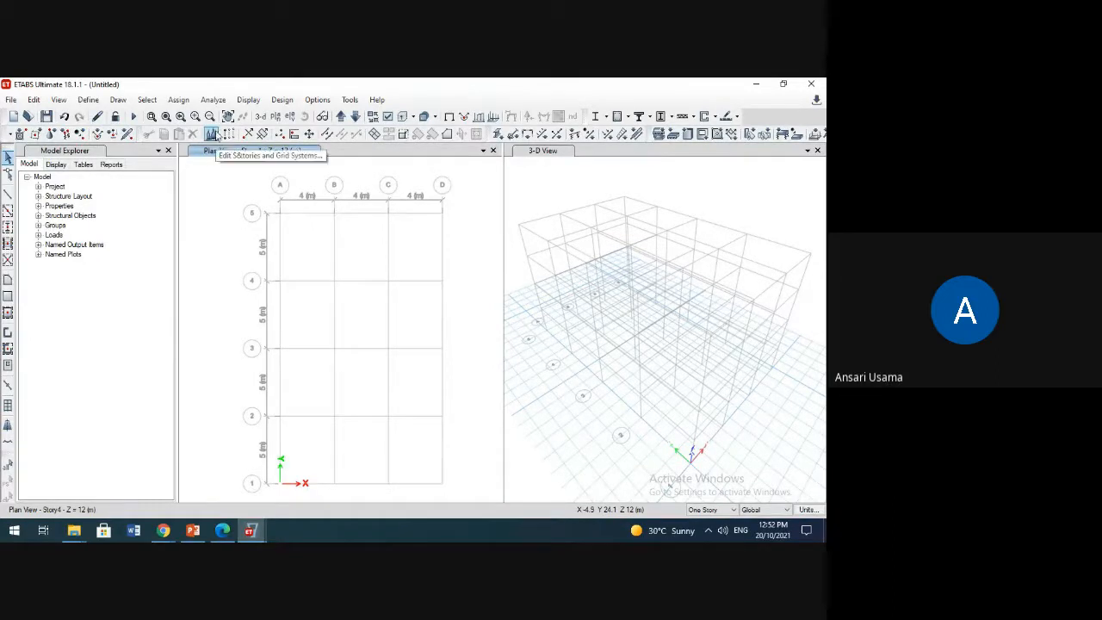
Step: Reopen grid system G1 and set the X ordinates of grid lines B, C and D to 3, 6 and 4 m
left_click(211, 135)
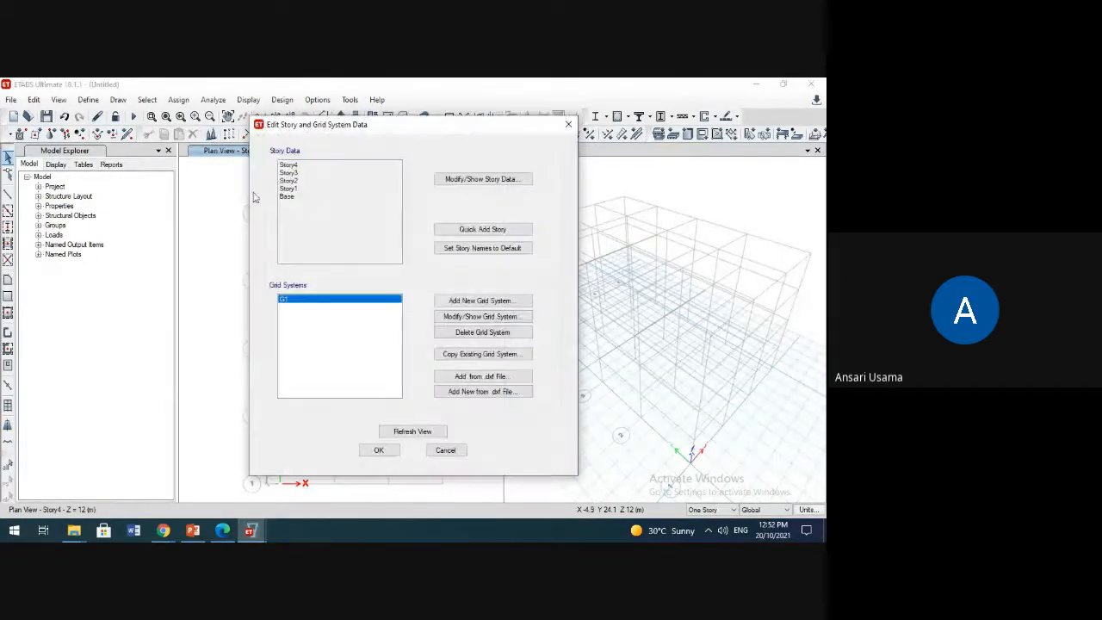
left_click(505, 317)
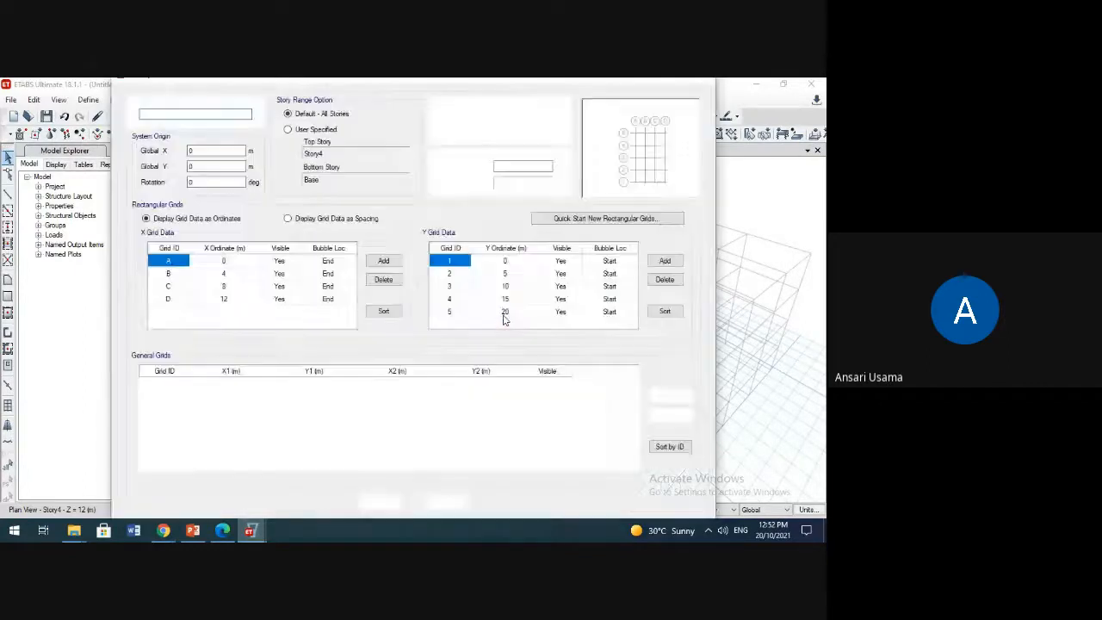
left_click(226, 287)
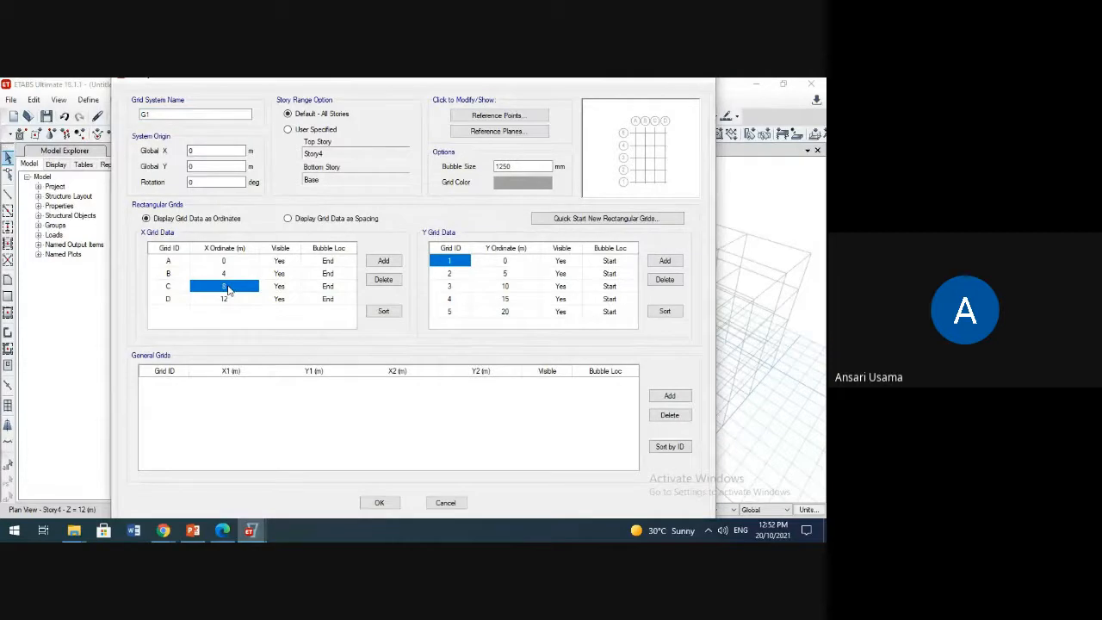
left_click(224, 273)
type("3")
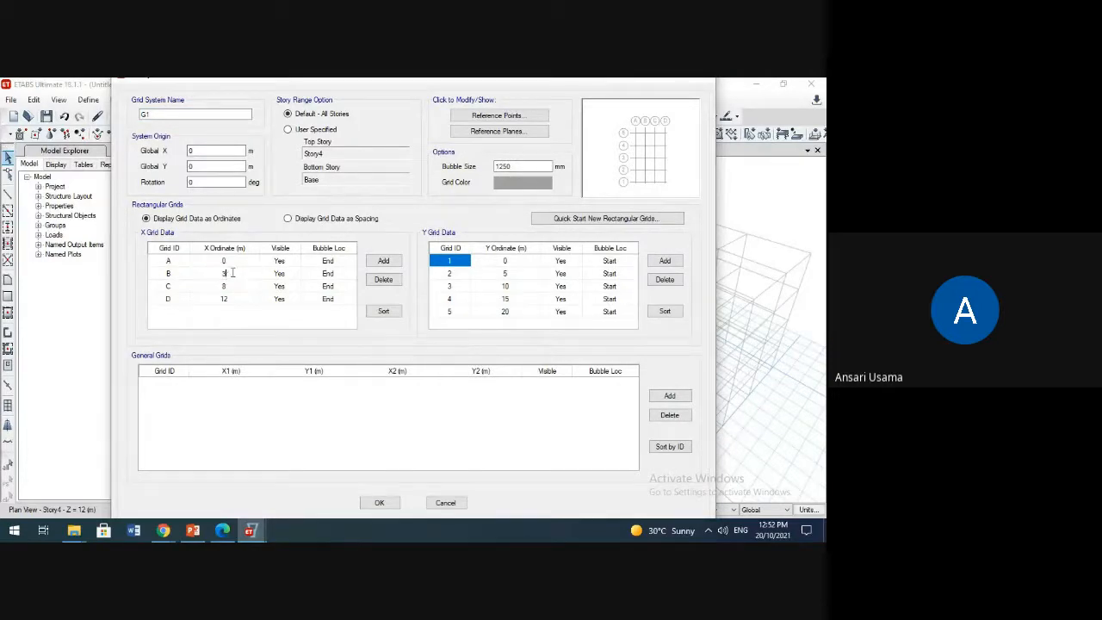
left_click(228, 290)
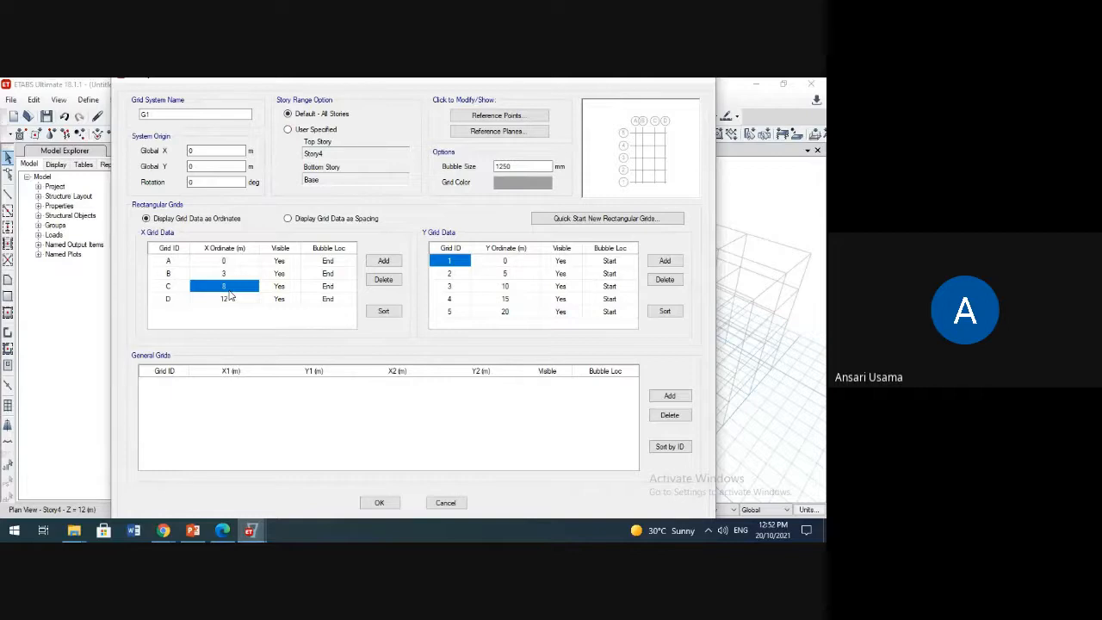
left_click(229, 289)
key("BackSpace")
type("6")
left_click(226, 303)
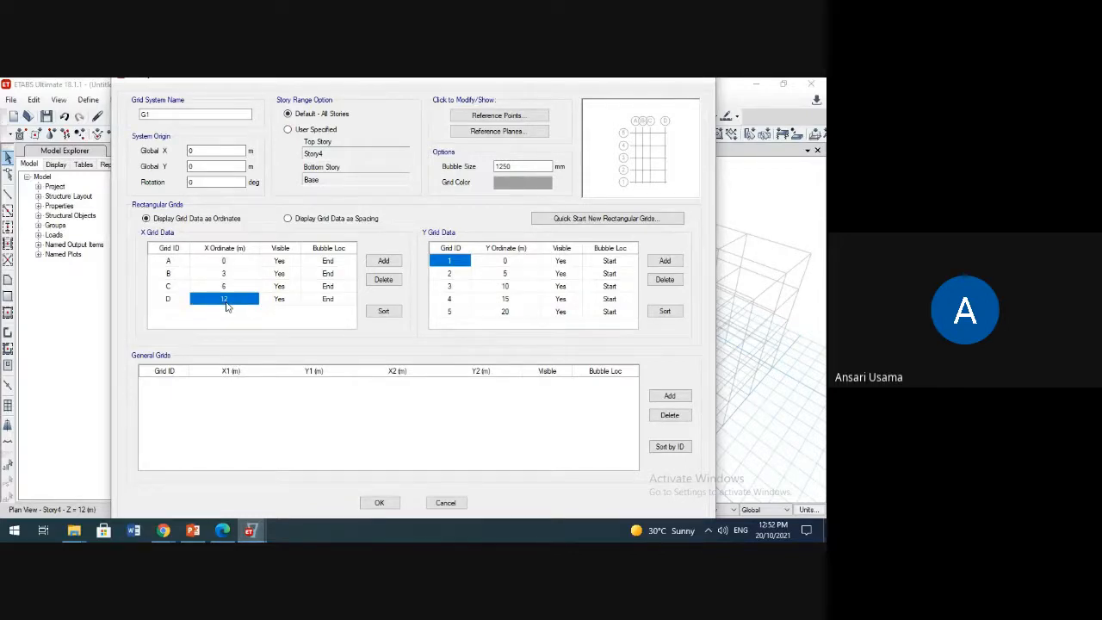
type("4")
Step: Set the Y ordinates of grid lines 2, 3, 4 and 5 to 2.5, 3.33, 7.5 and 3 m and apply the grid changes
left_click(507, 265)
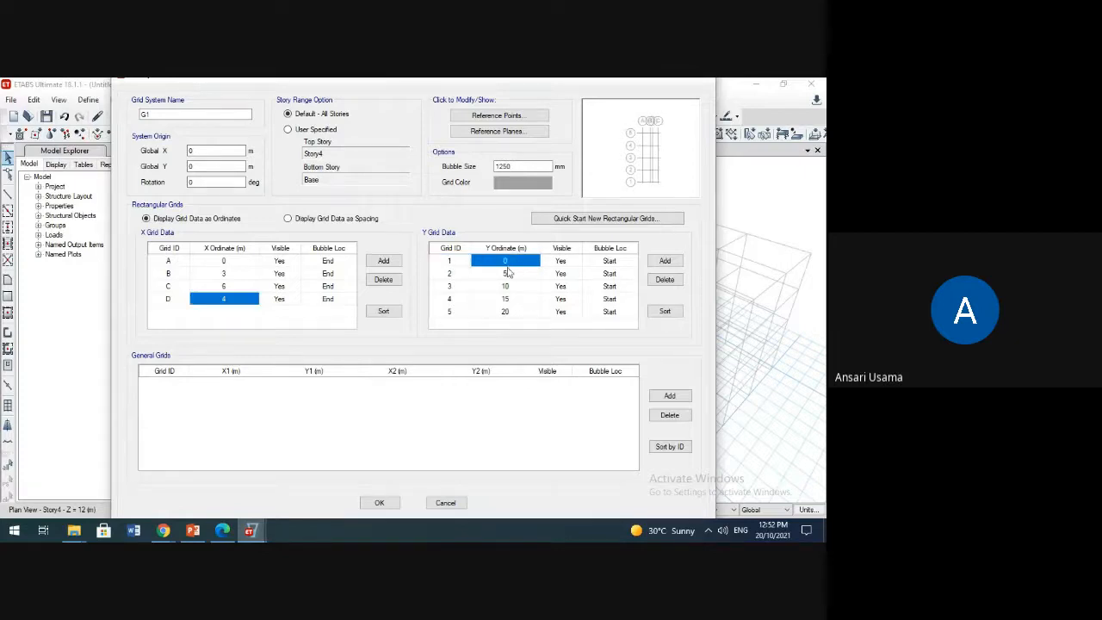
left_click(512, 275)
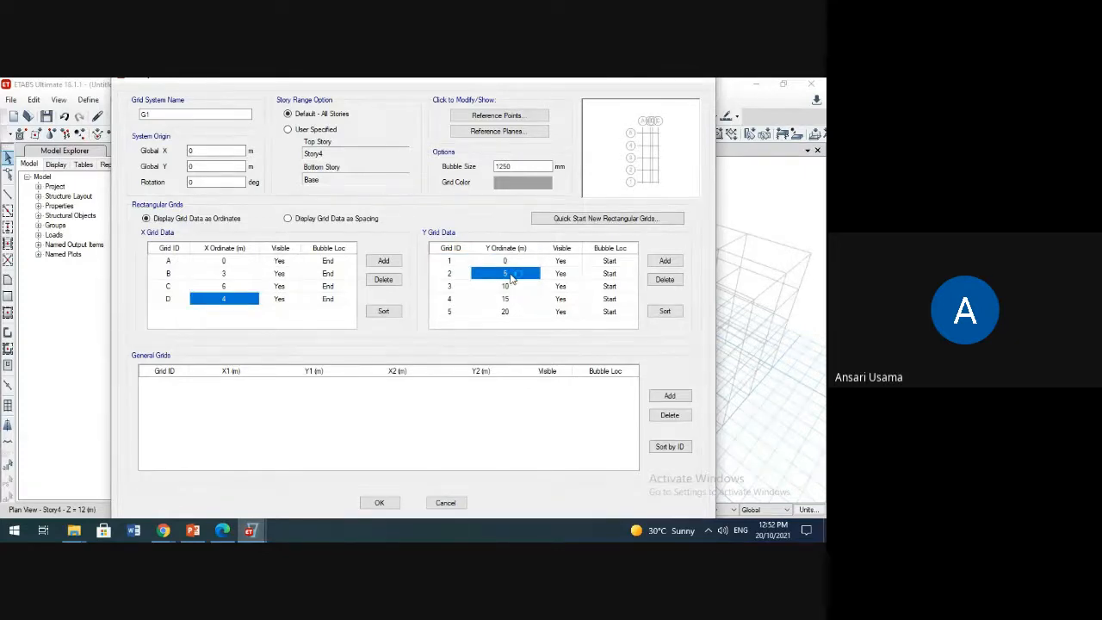
type("2.")
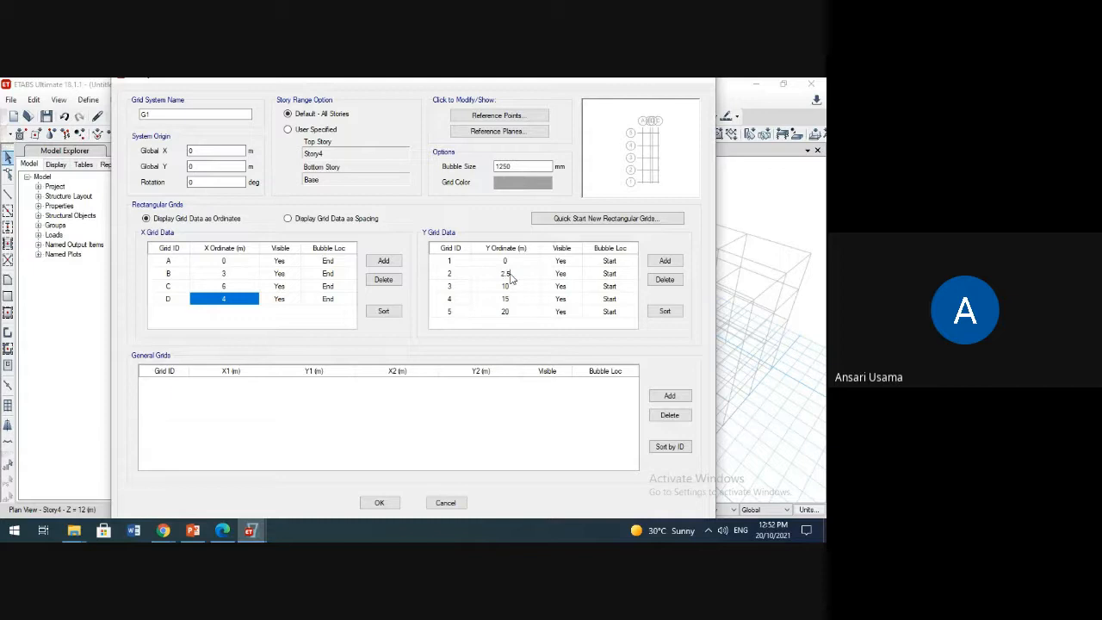
left_click(511, 289)
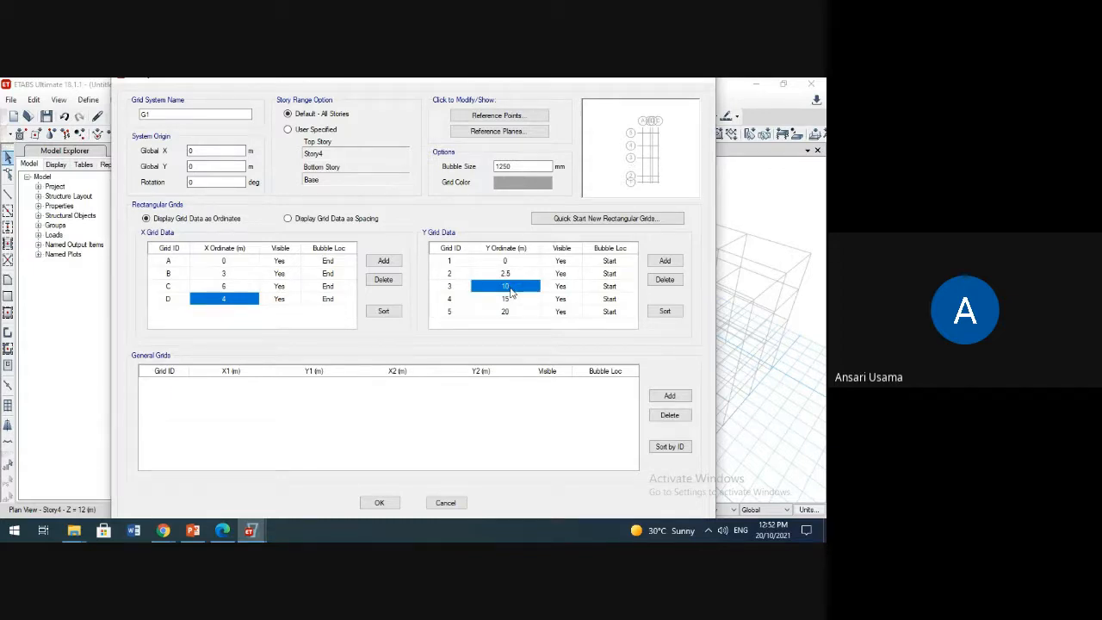
type("3.33")
left_click(513, 300)
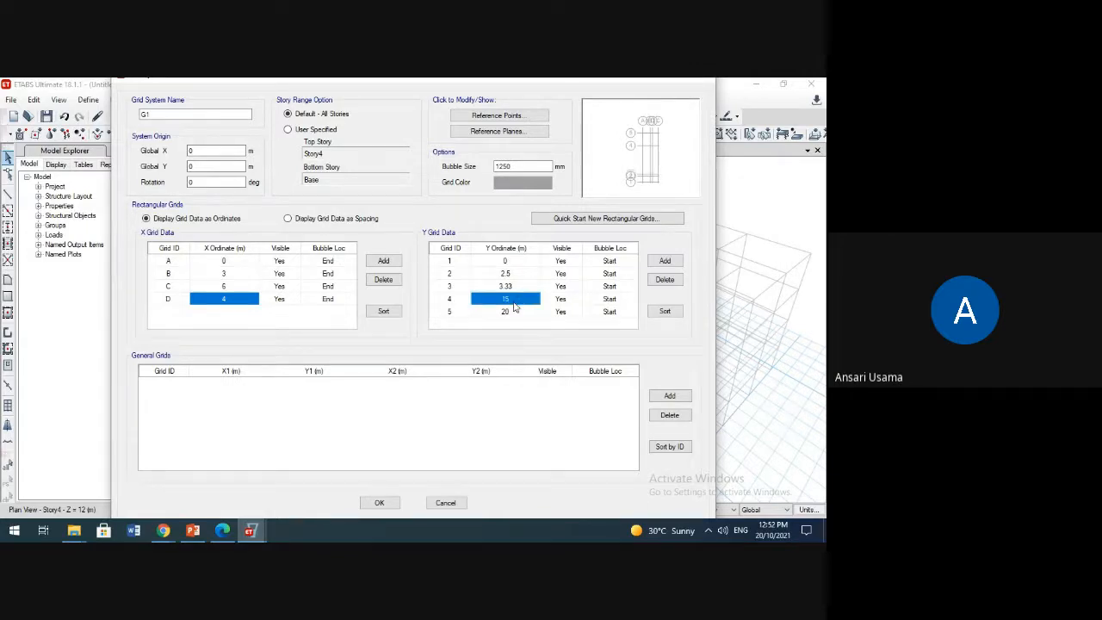
type("7.5")
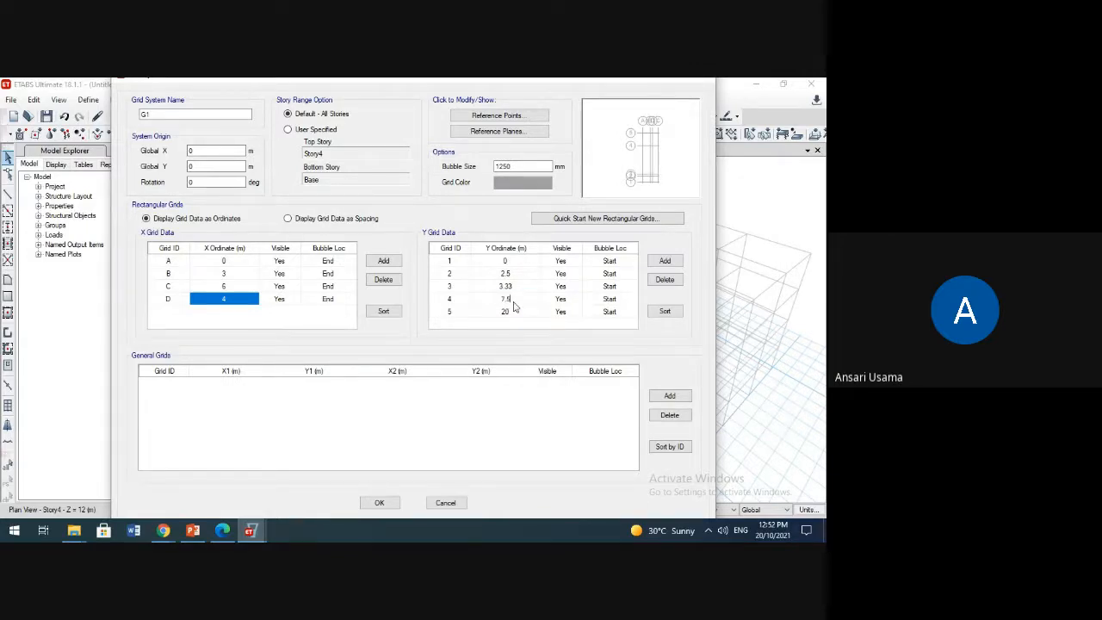
left_click(515, 315)
type("3")
left_click(379, 503)
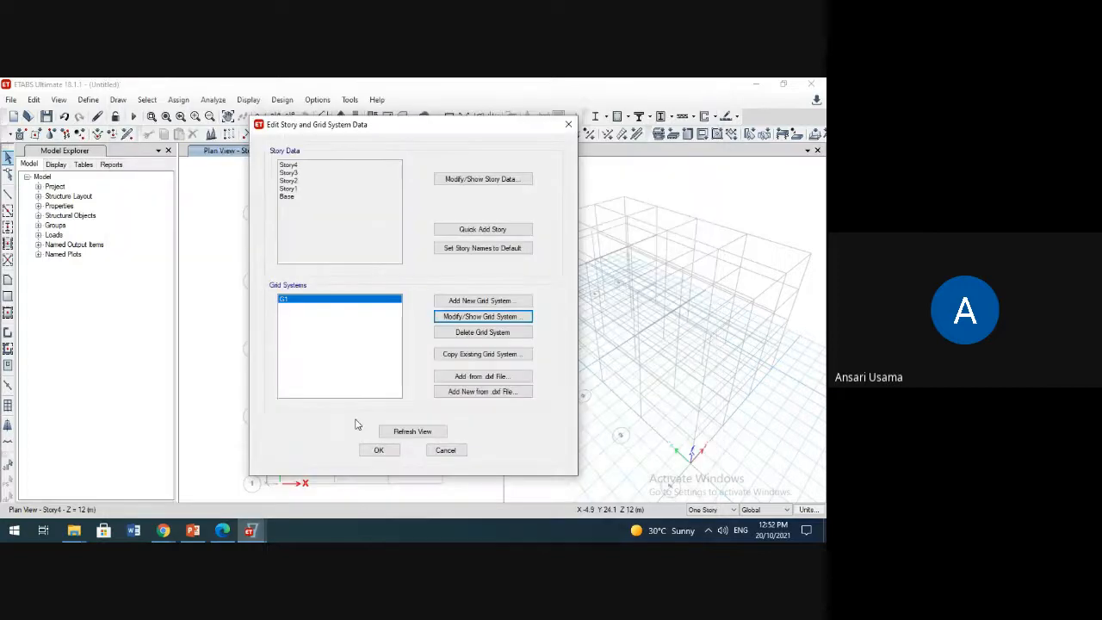
left_click(372, 449)
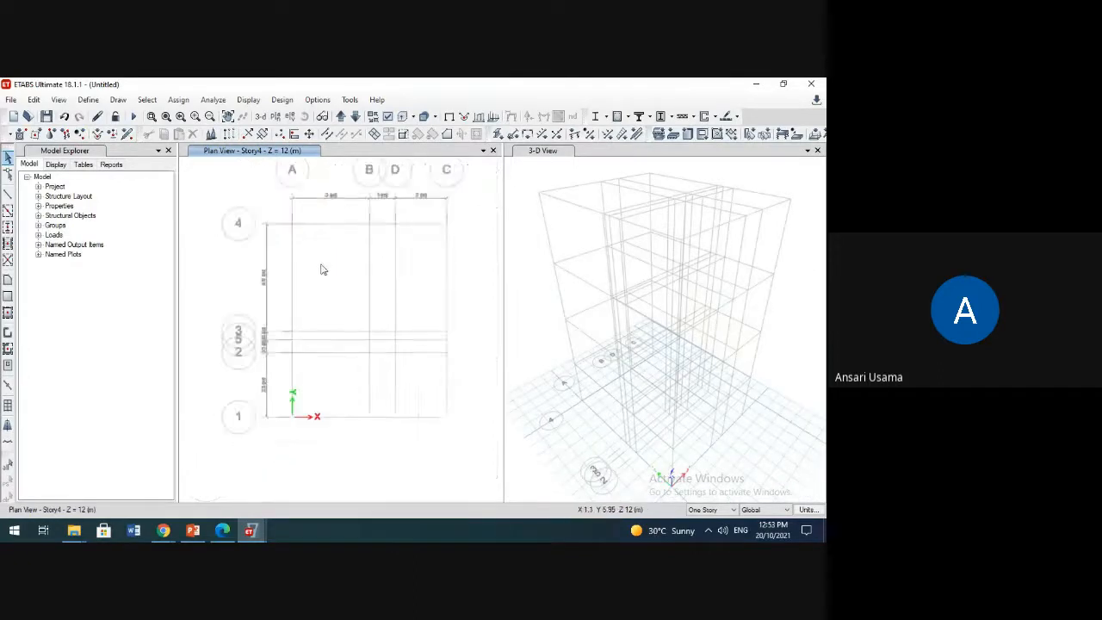
scroll(325, 231, "up", 3)
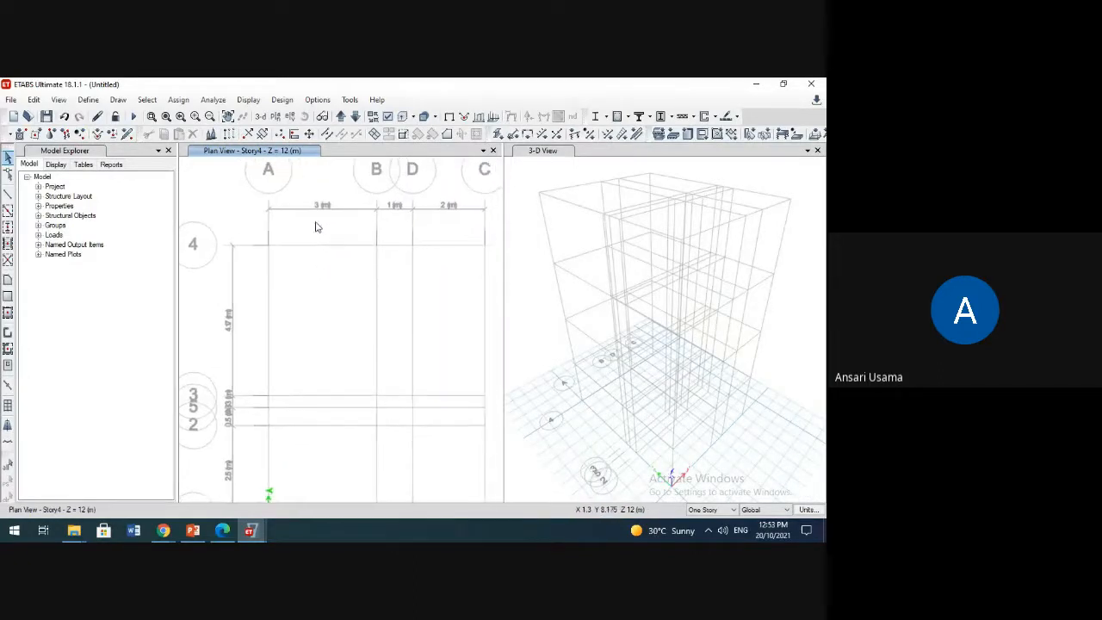
middle_click_drag(321, 216, 253, 229)
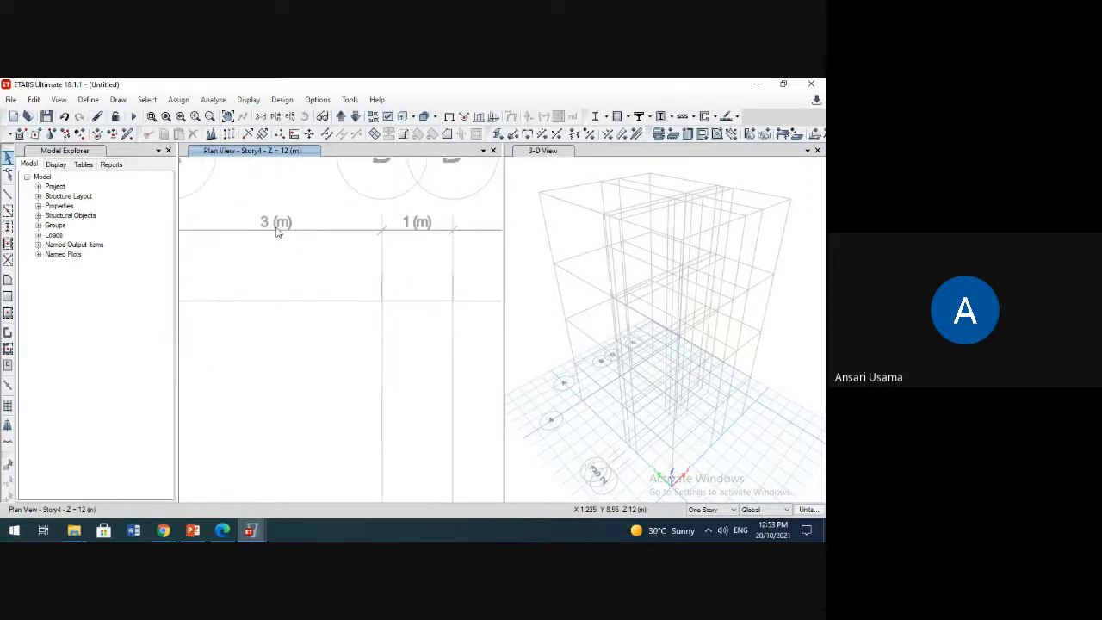
Step: Examine the grid line positions and dimension labels in both directions of the Story4 plan view
scroll(398, 230, "down", 2)
middle_click_drag(474, 240, 468, 207)
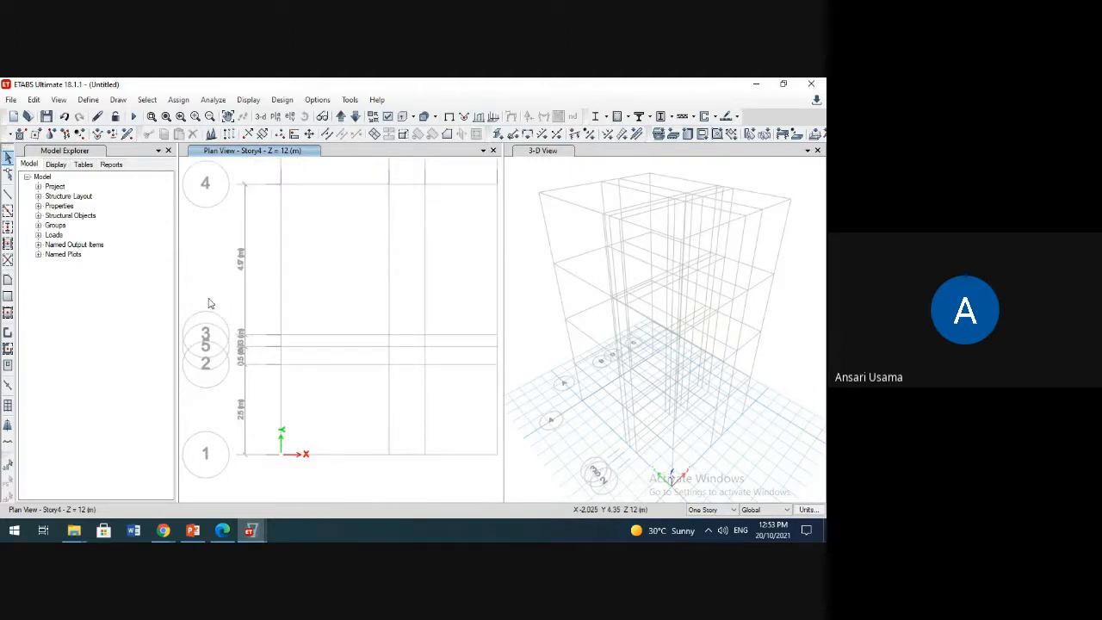
scroll(258, 297, "up", 5)
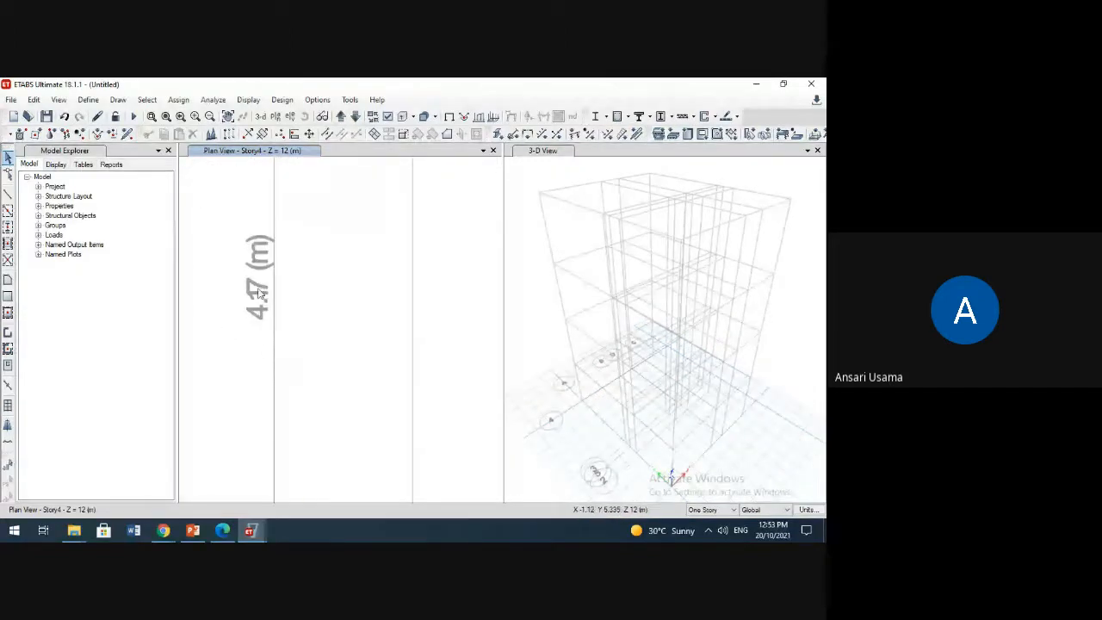
scroll(255, 352, "down", 4)
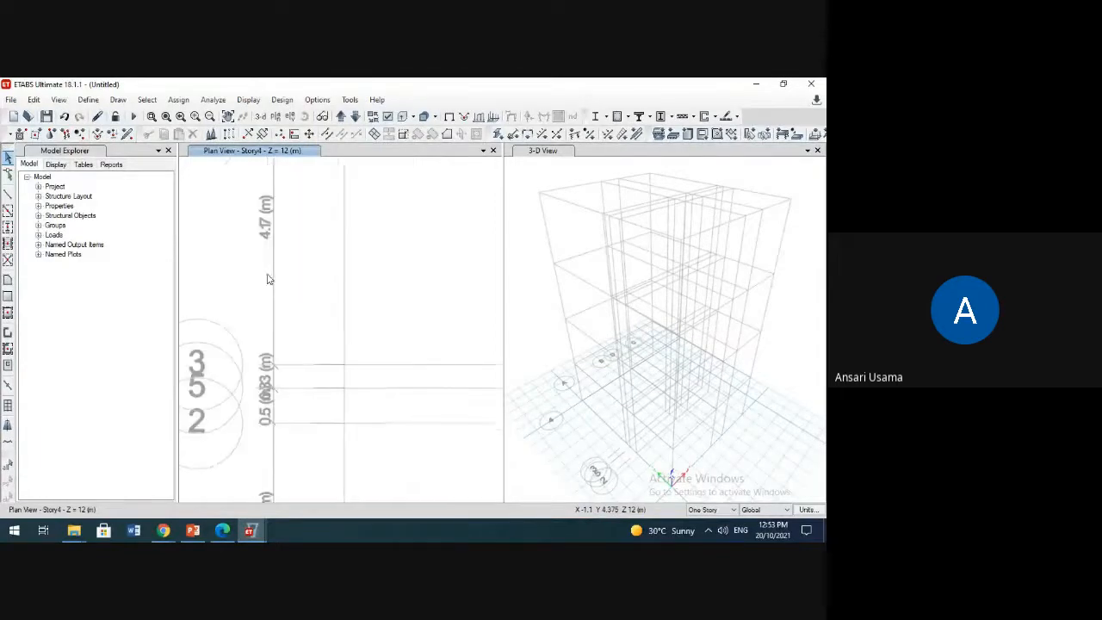
scroll(268, 354, "up", 2)
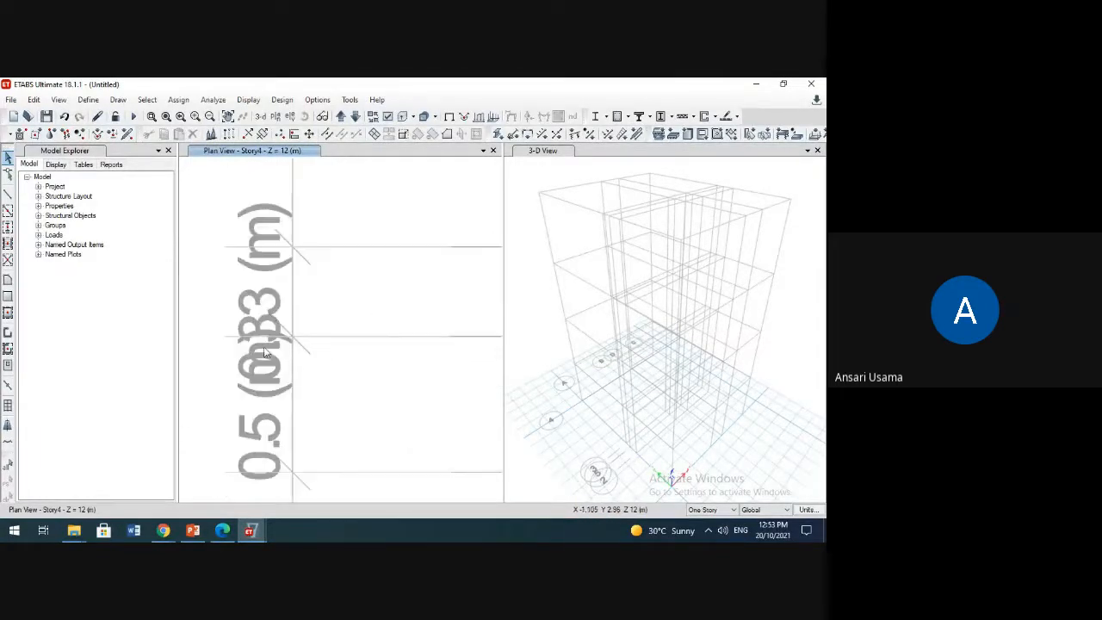
scroll(270, 368, "down", 1)
middle_click_drag(268, 365, 271, 290)
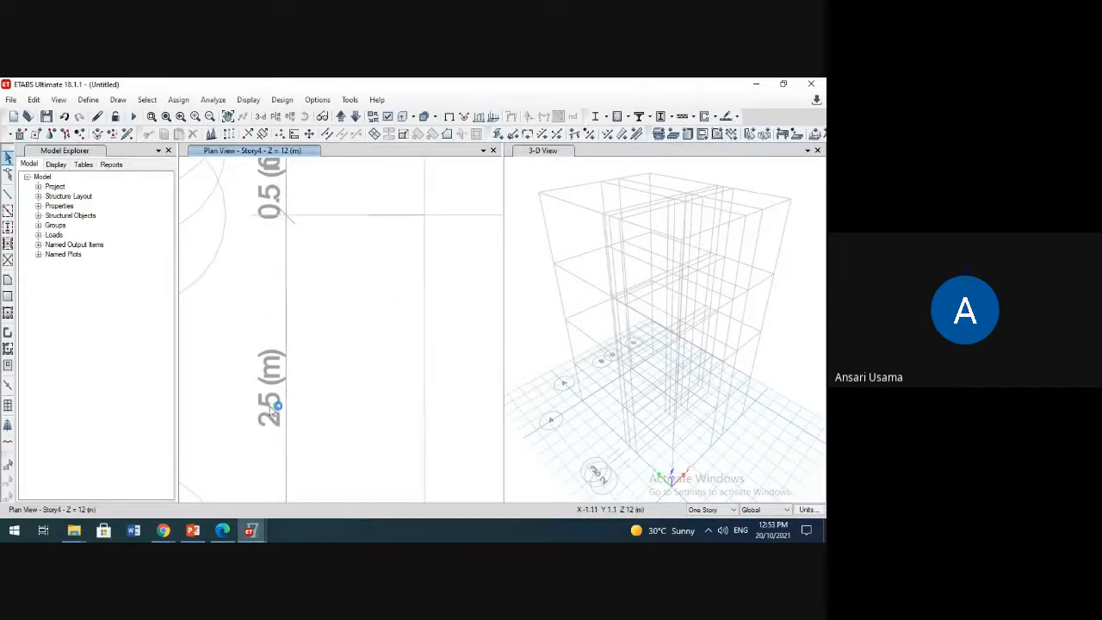
scroll(305, 319, "down", 1)
scroll(325, 353, "down", 2)
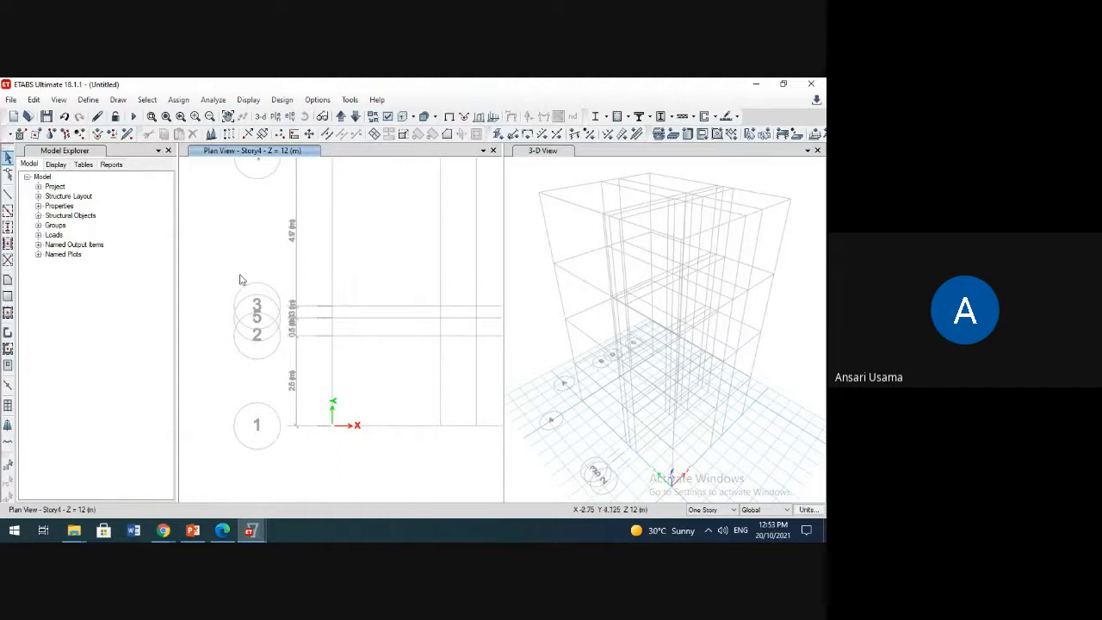
scroll(243, 326, "up", 1)
scroll(243, 326, "up", 1)
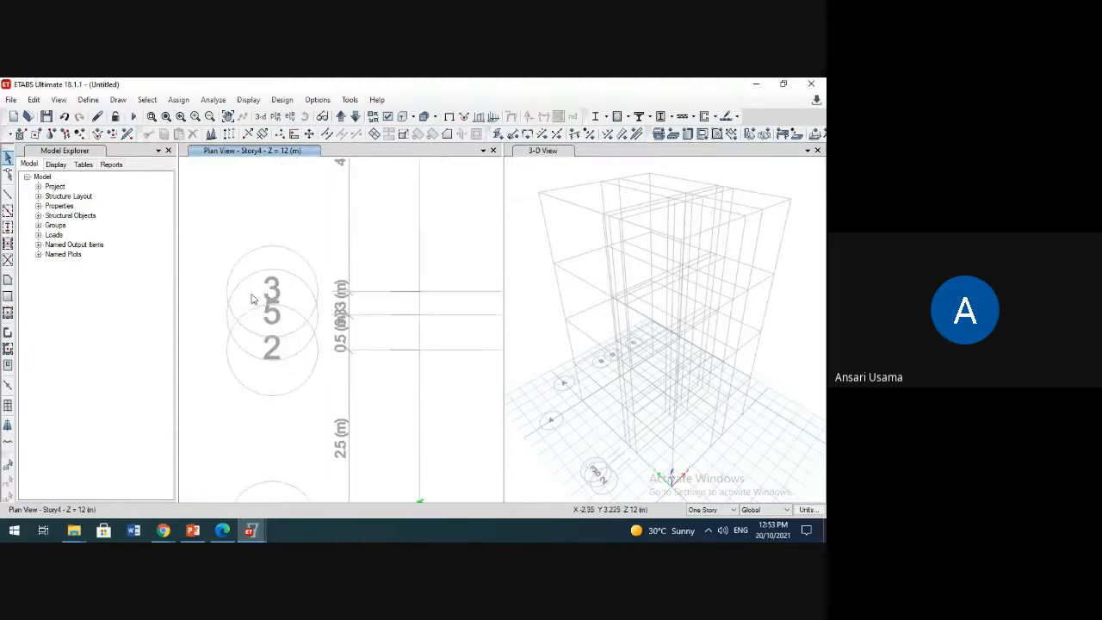
scroll(227, 273, "down", 1)
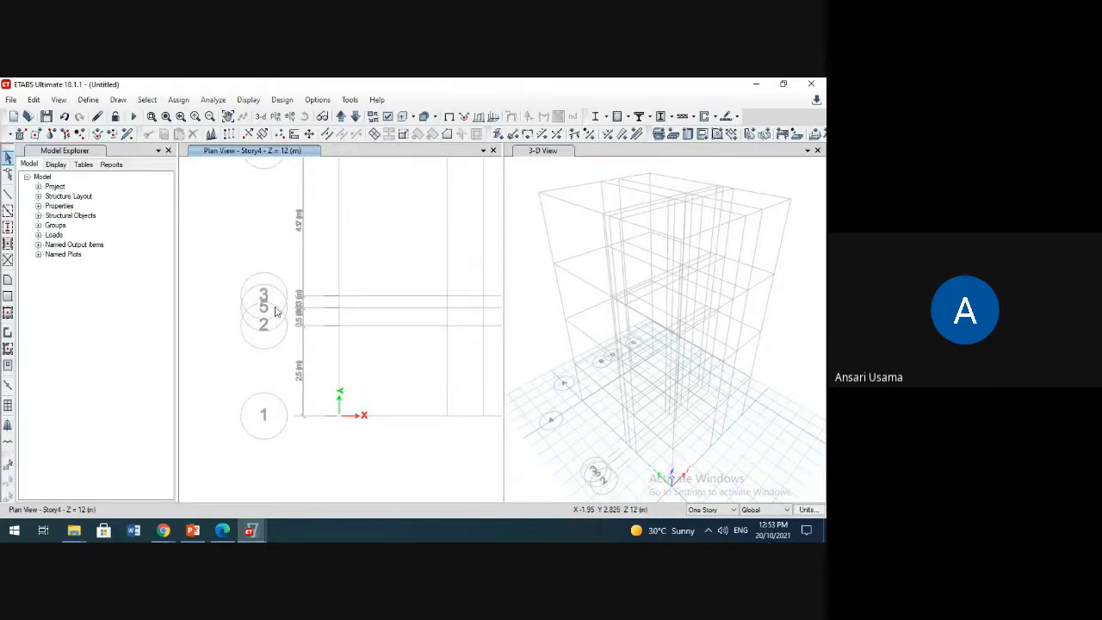
middle_click_drag(332, 290, 297, 337)
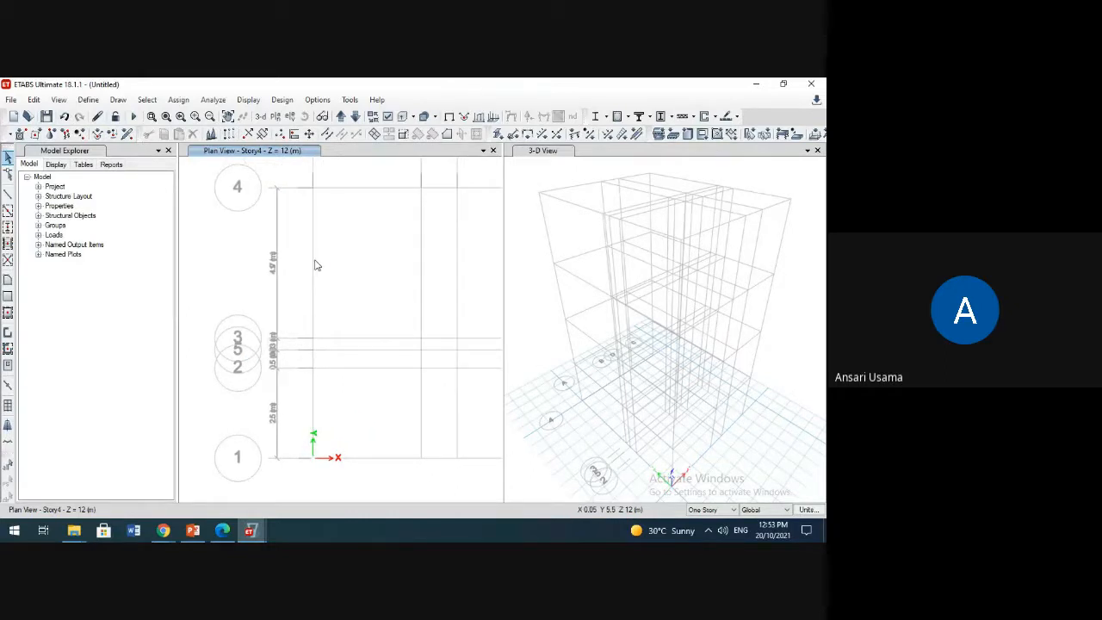
scroll(317, 263, "down", 2)
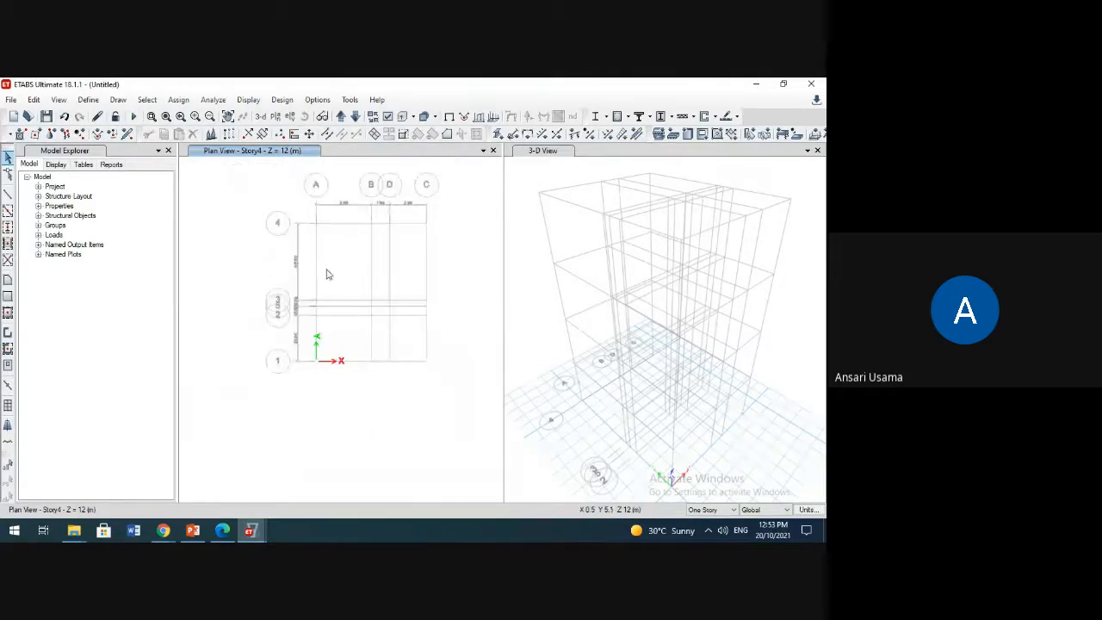
Step: Open the story data and add one 3 m story above Story4, replicated from Story4, keeping the existing story heights
left_click(211, 136)
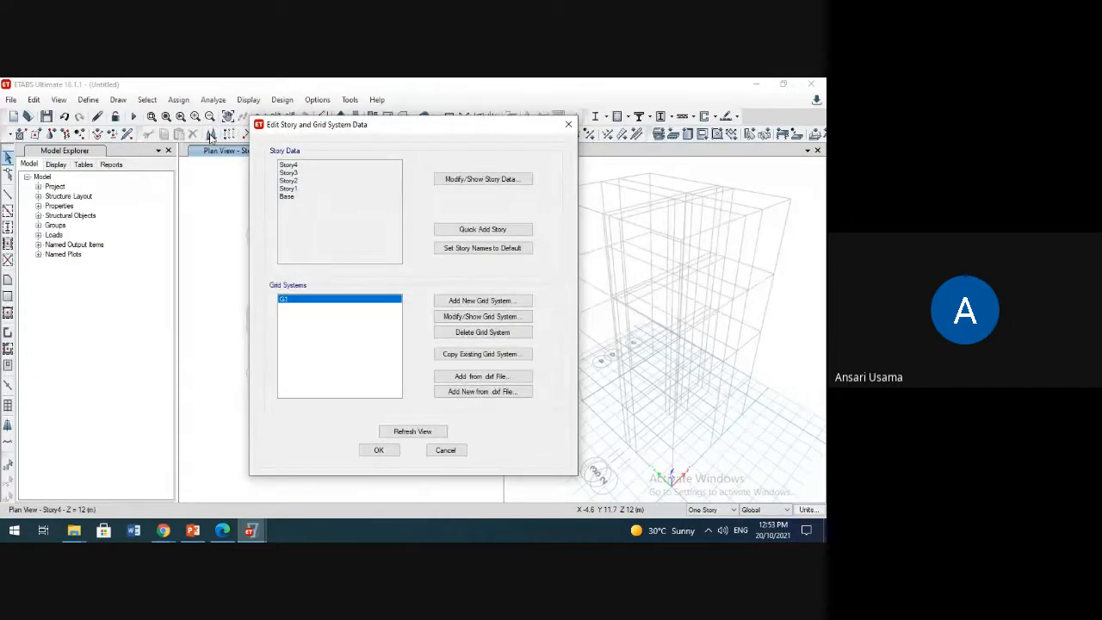
left_click(466, 182)
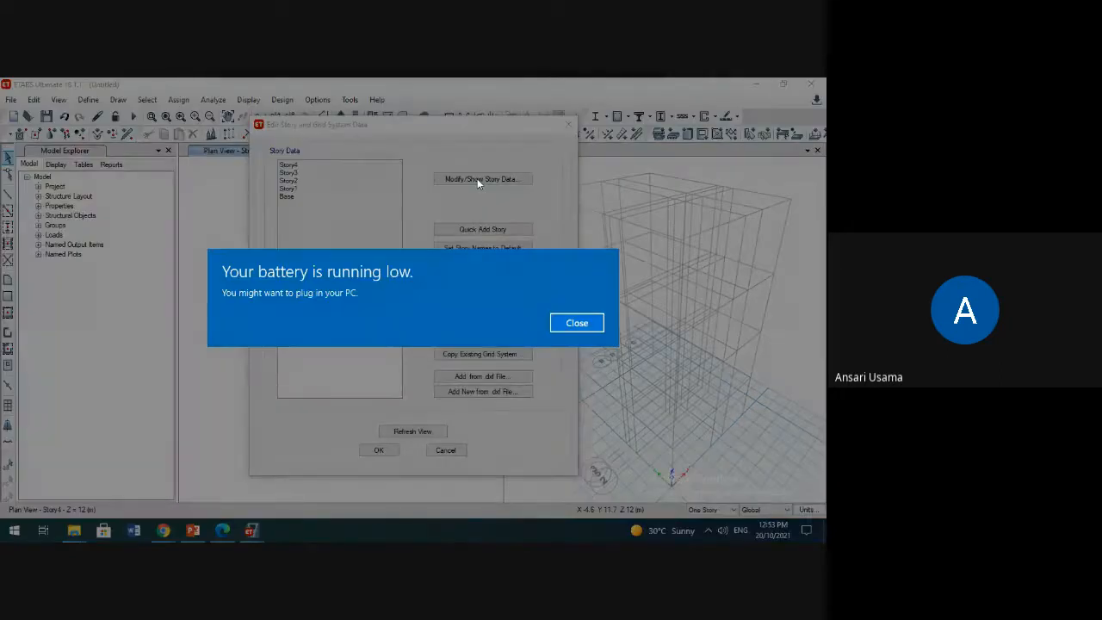
left_click(566, 324)
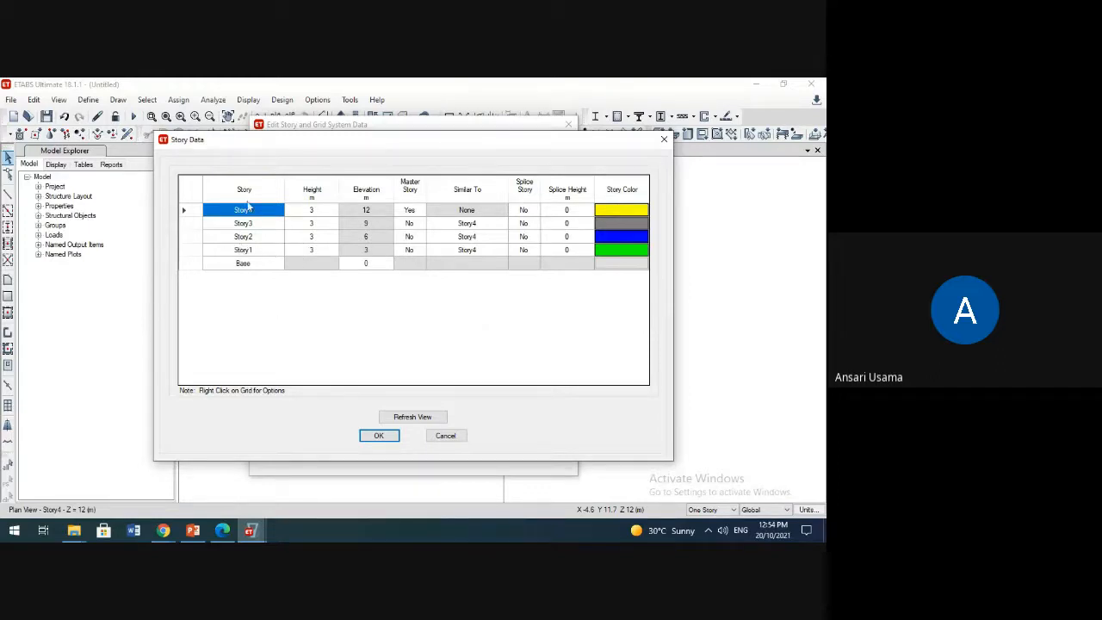
double_click(263, 251)
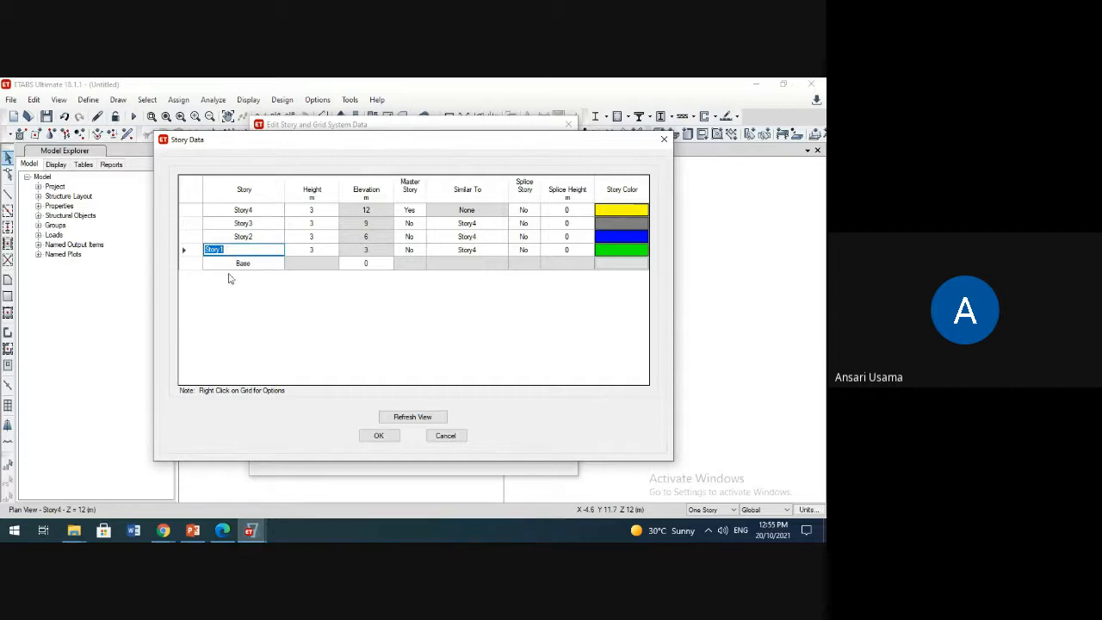
left_click(252, 224)
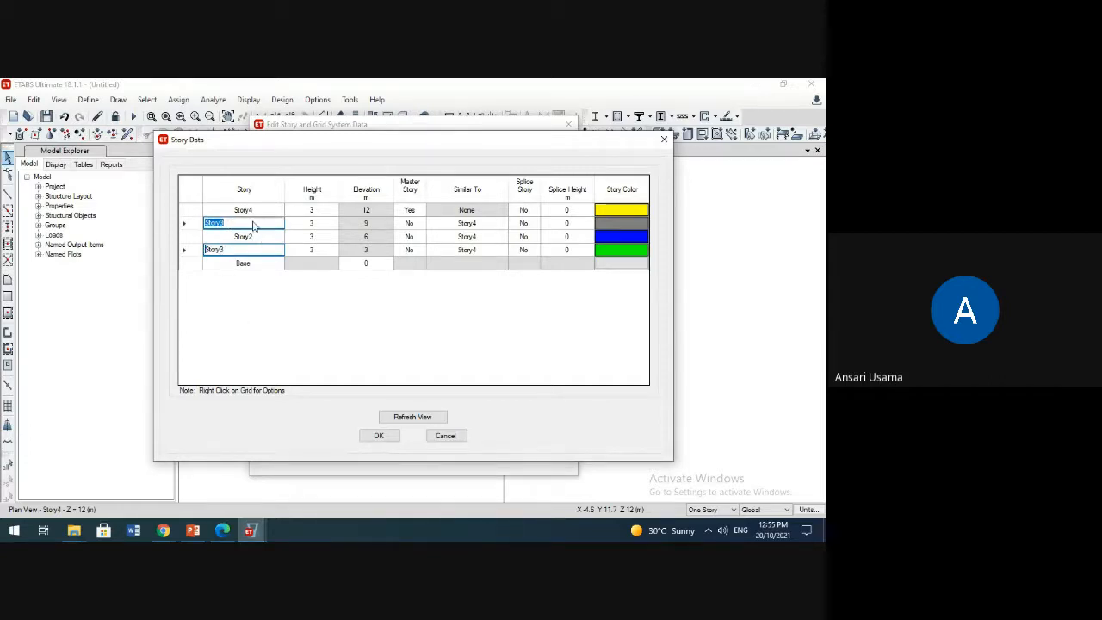
left_click(251, 209)
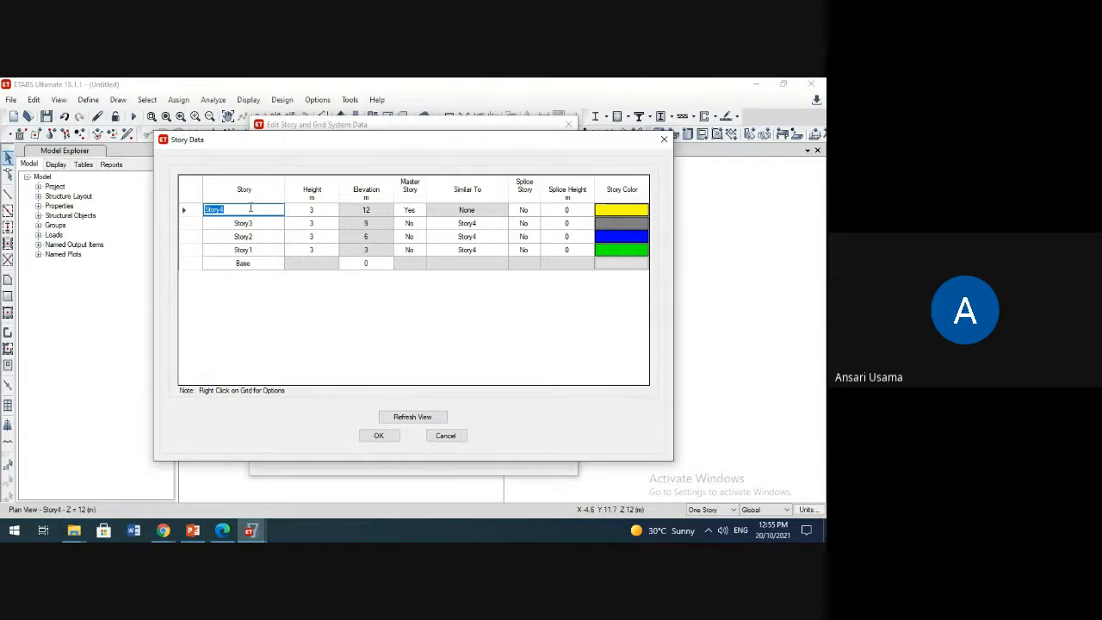
right_click(250, 209)
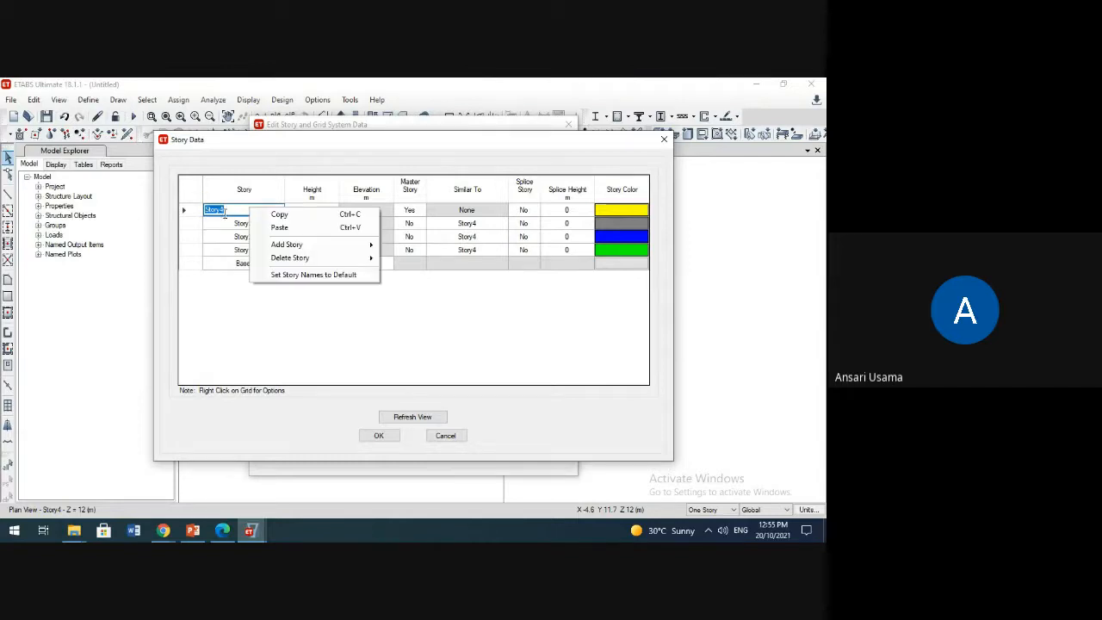
mouse_move(287, 246)
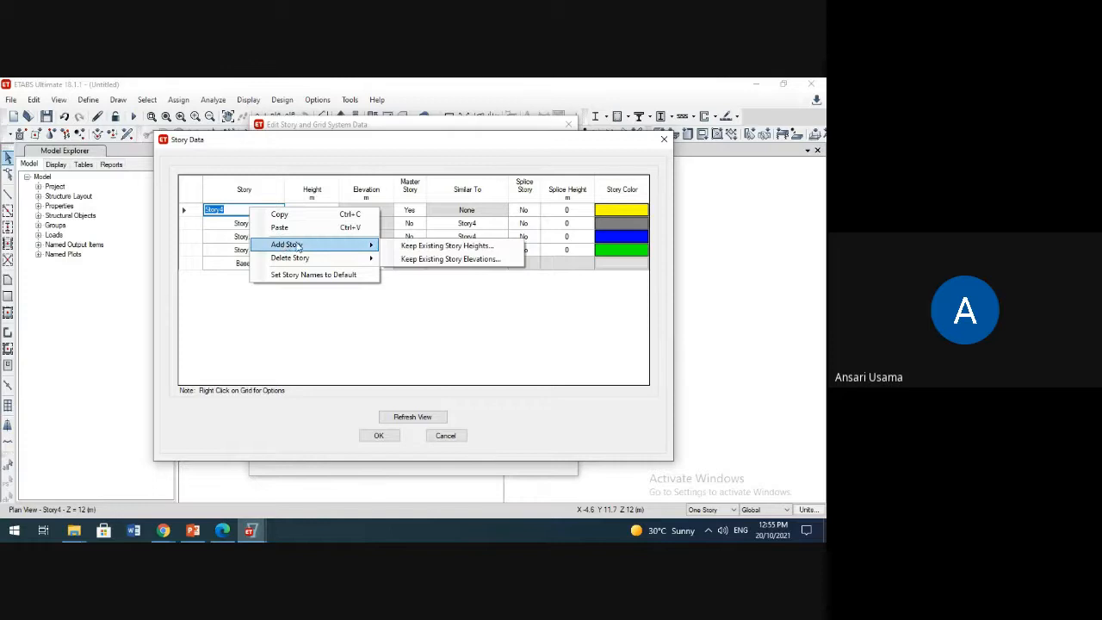
left_click(414, 248)
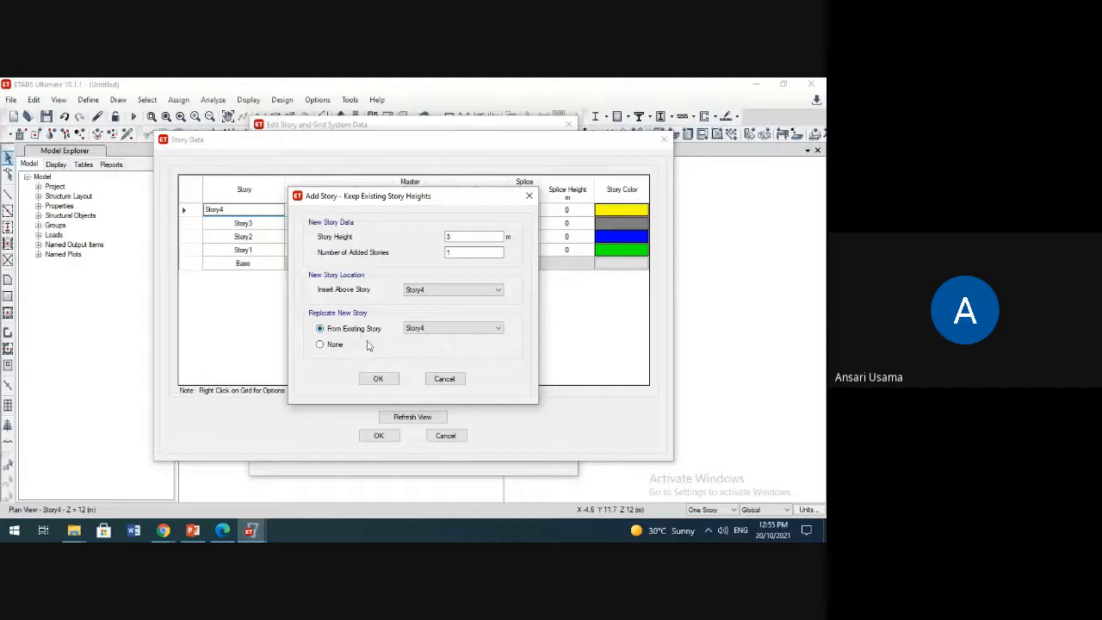
left_click(379, 379)
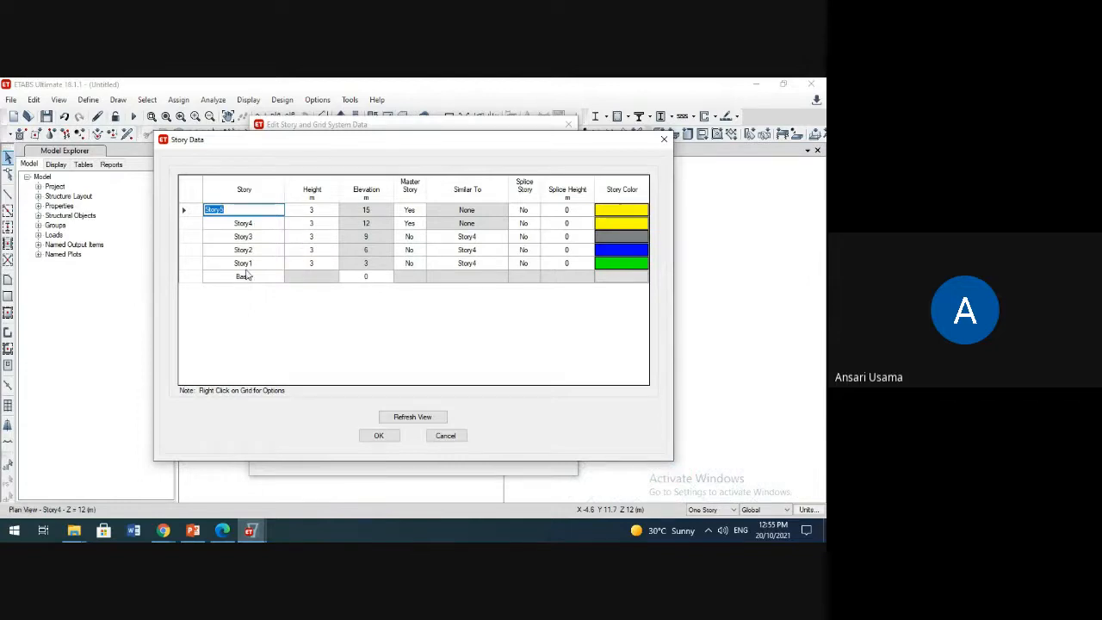
Step: Set the height of Story1 to 1.5 m and of Story4 and Story5 to 4 m, and apply the story changes to the model
left_click(317, 266)
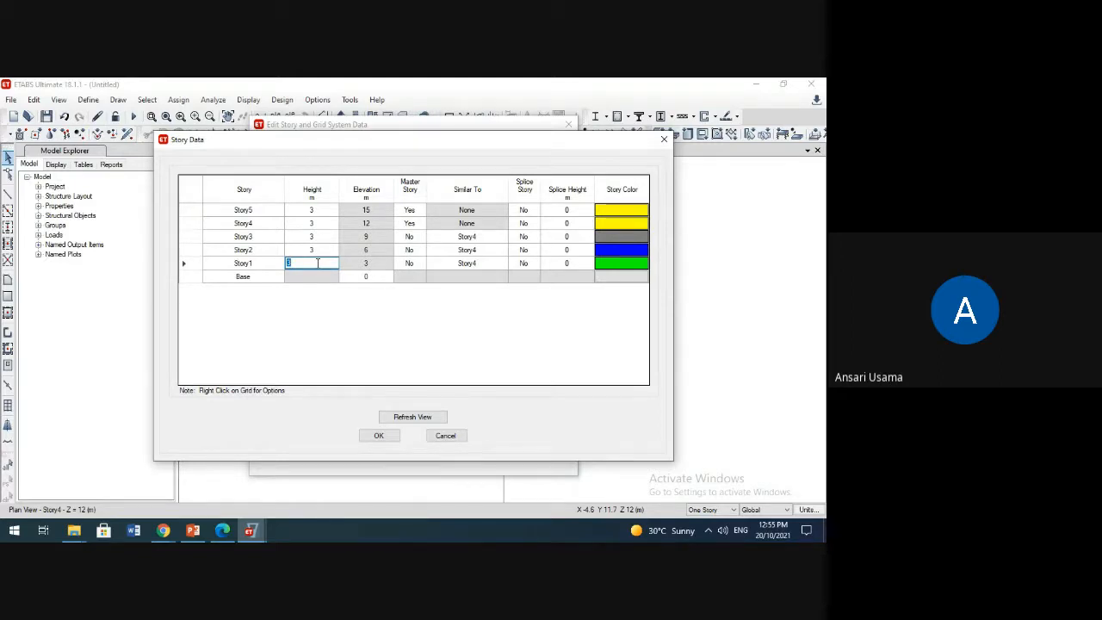
type("1.5")
key("Return")
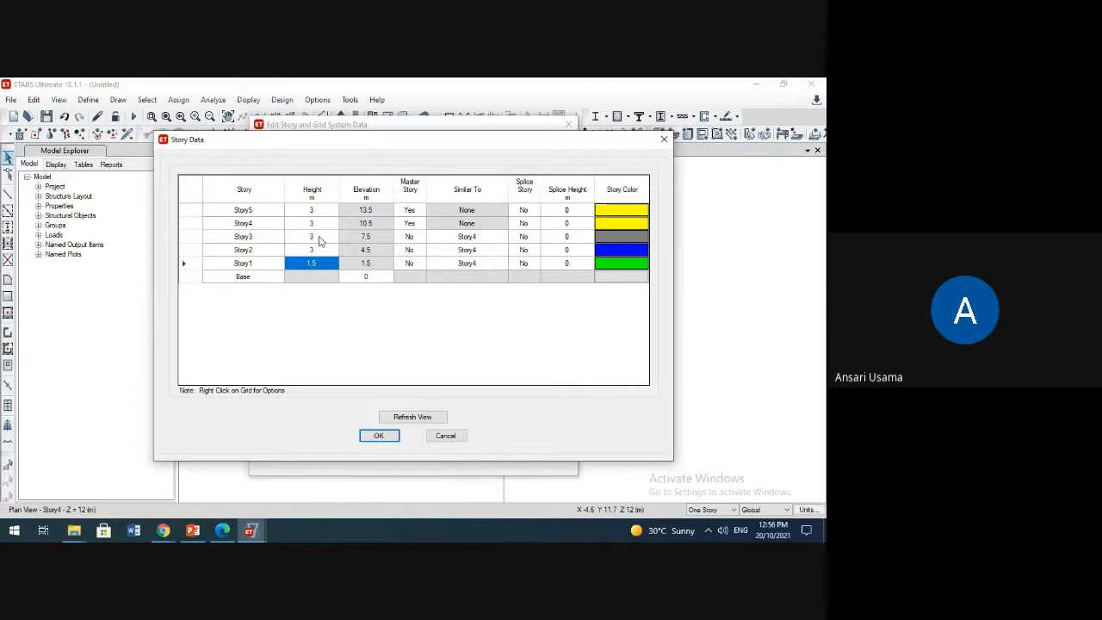
double_click(314, 223)
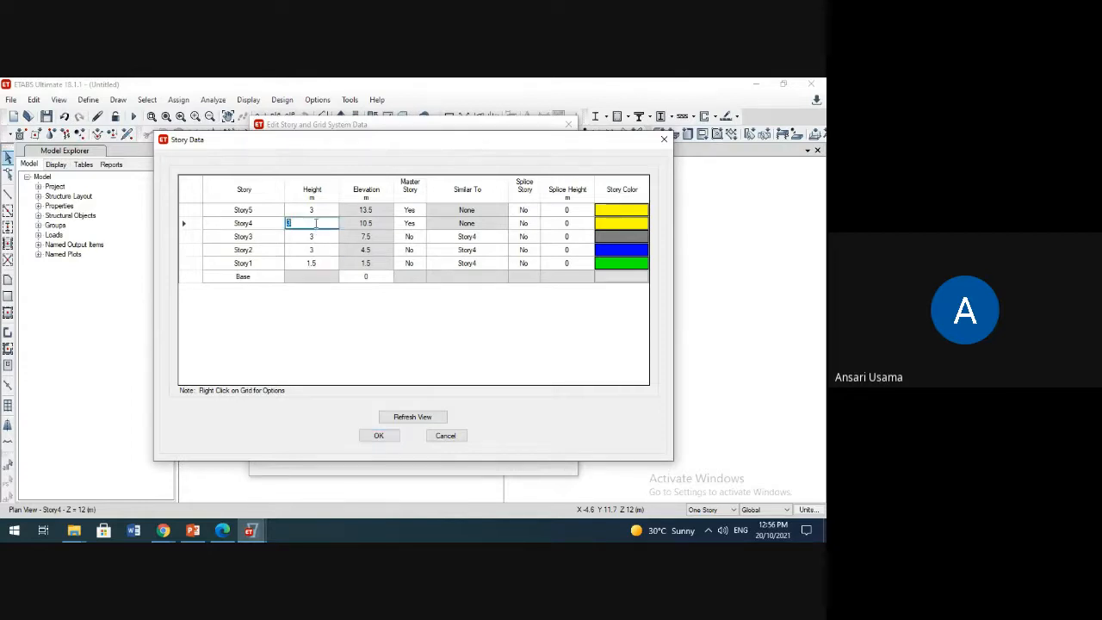
type("4")
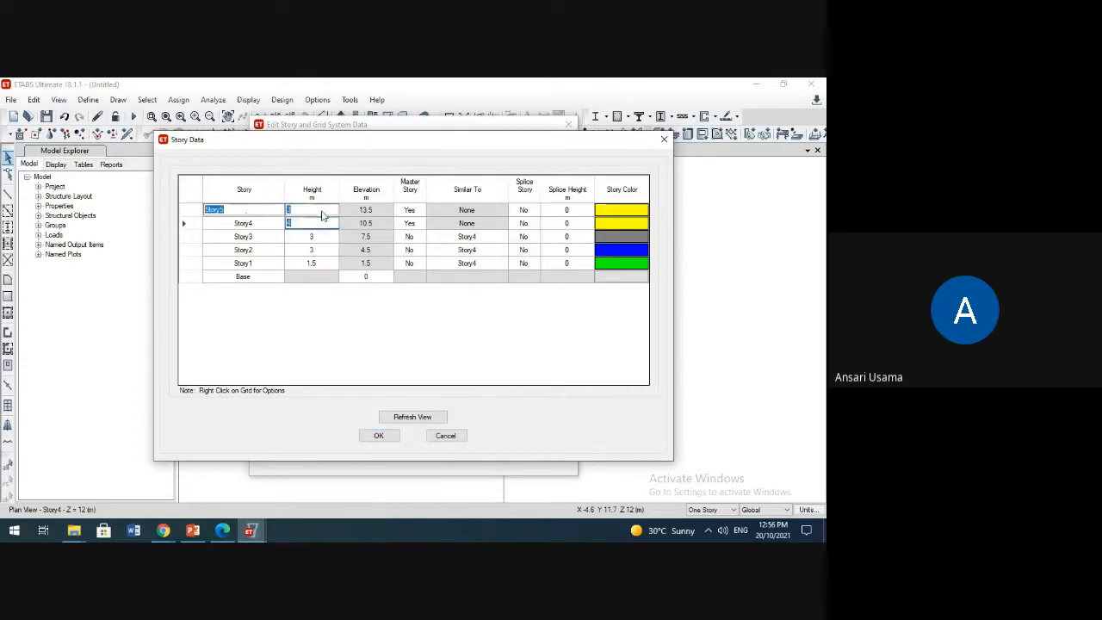
double_click(320, 210)
type("4")
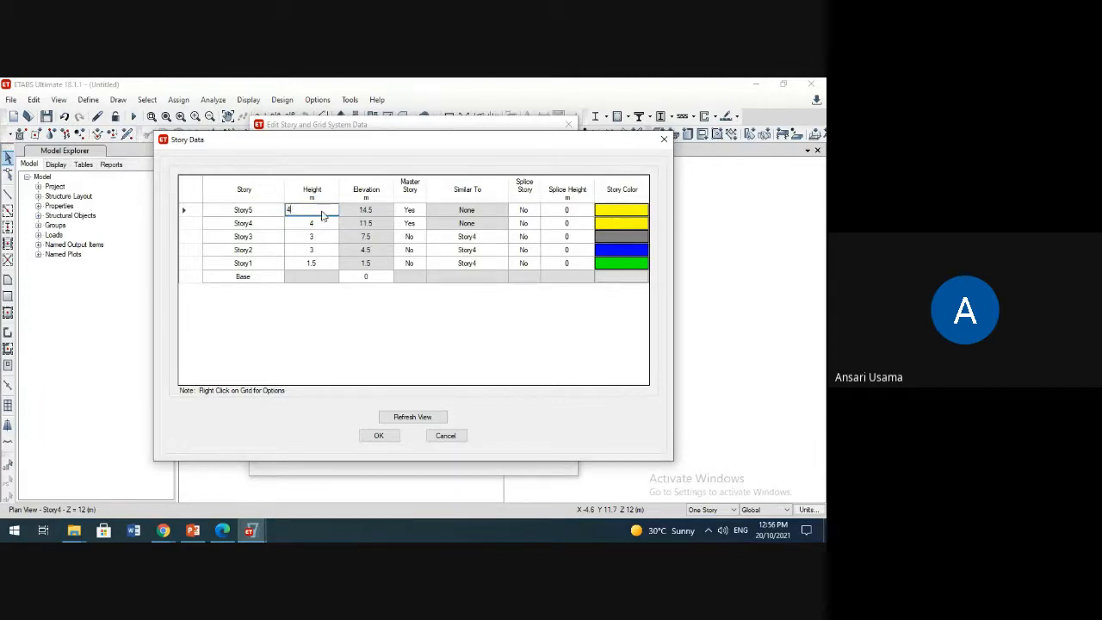
left_click(365, 299)
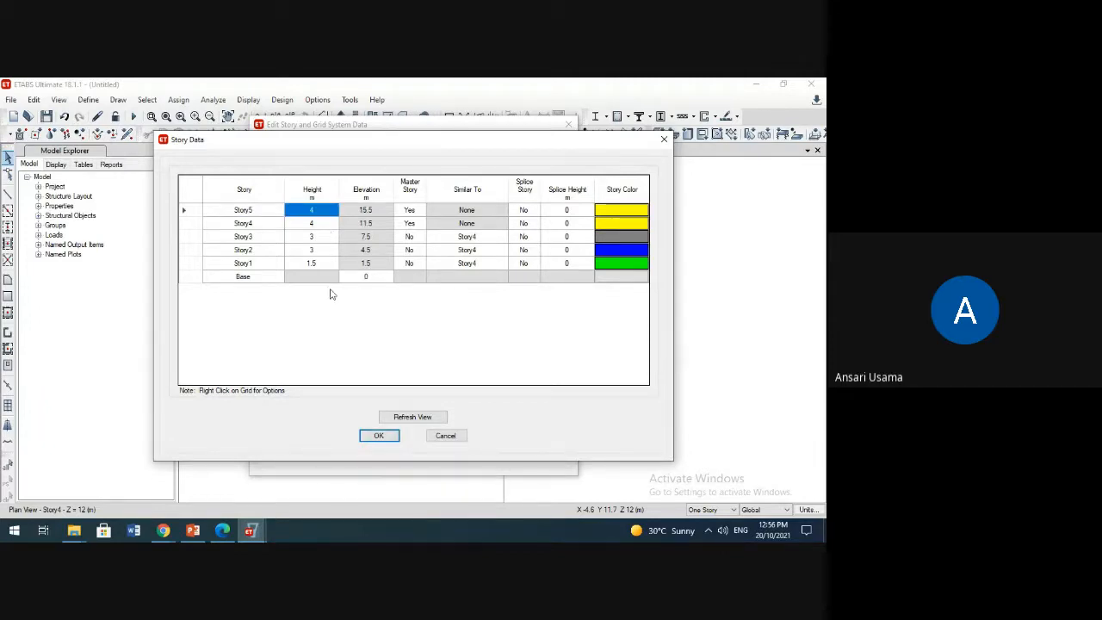
double_click(247, 265)
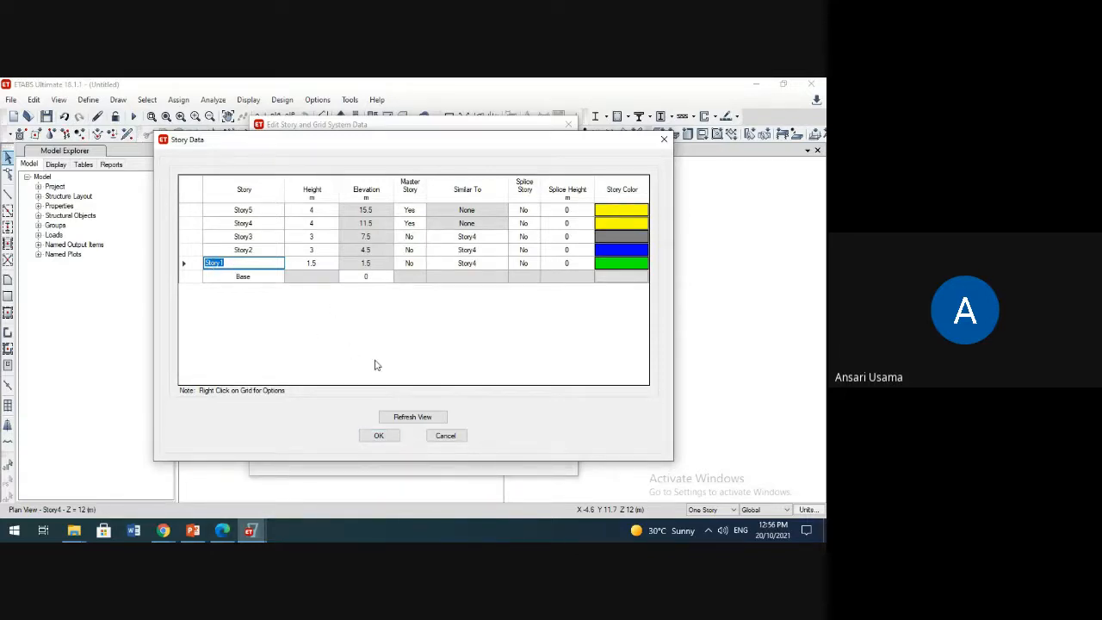
left_click(379, 435)
left_click(379, 449)
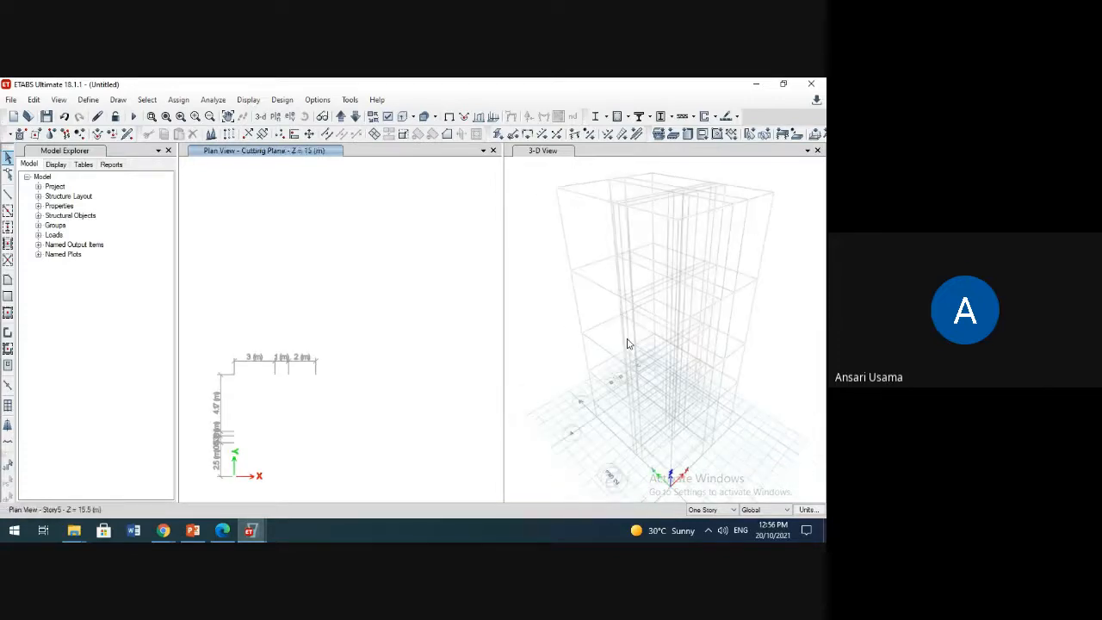
Step: Inspect the updated story levels and base grid in the 3D view
scroll(641, 378, "up", 4)
scroll(644, 381, "down", 4)
scroll(605, 424, "up", 3)
middle_click_drag(603, 420, 592, 385)
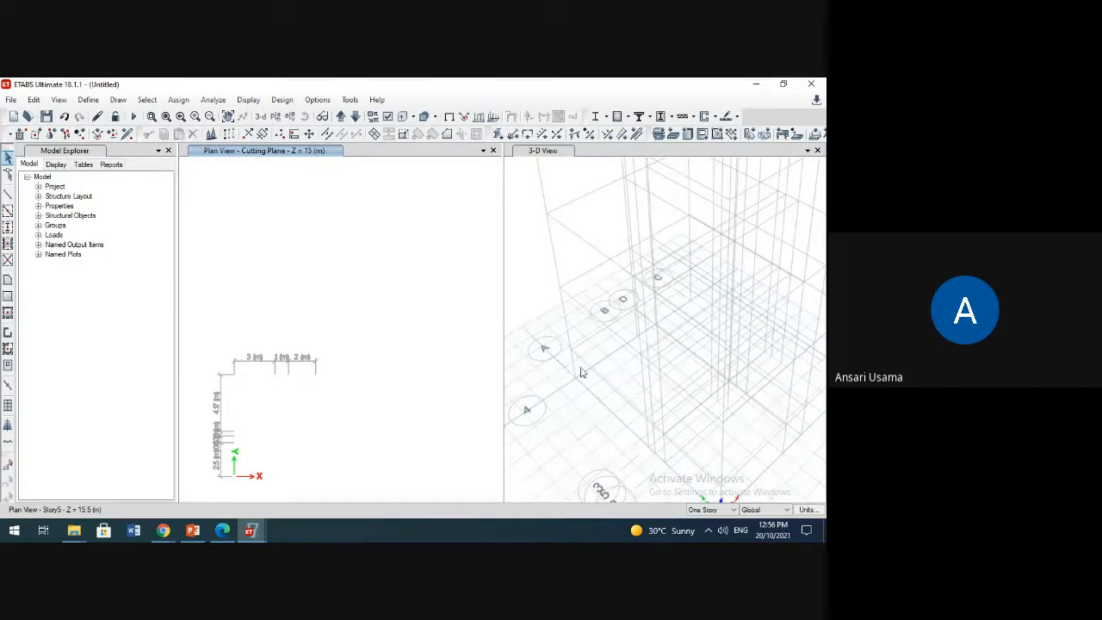
scroll(576, 375, "down", 2)
scroll(573, 383, "down", 2)
middle_click_drag(572, 380, 575, 390)
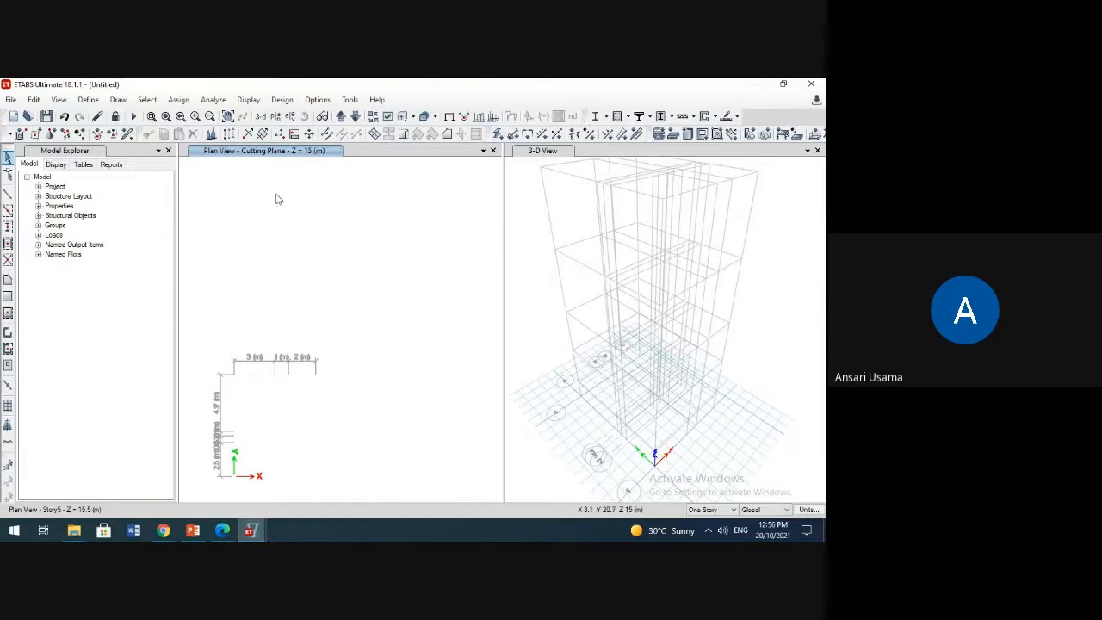
Step: Replace the plan view with the elevation along grid line A and examine its story levels
left_click(289, 117)
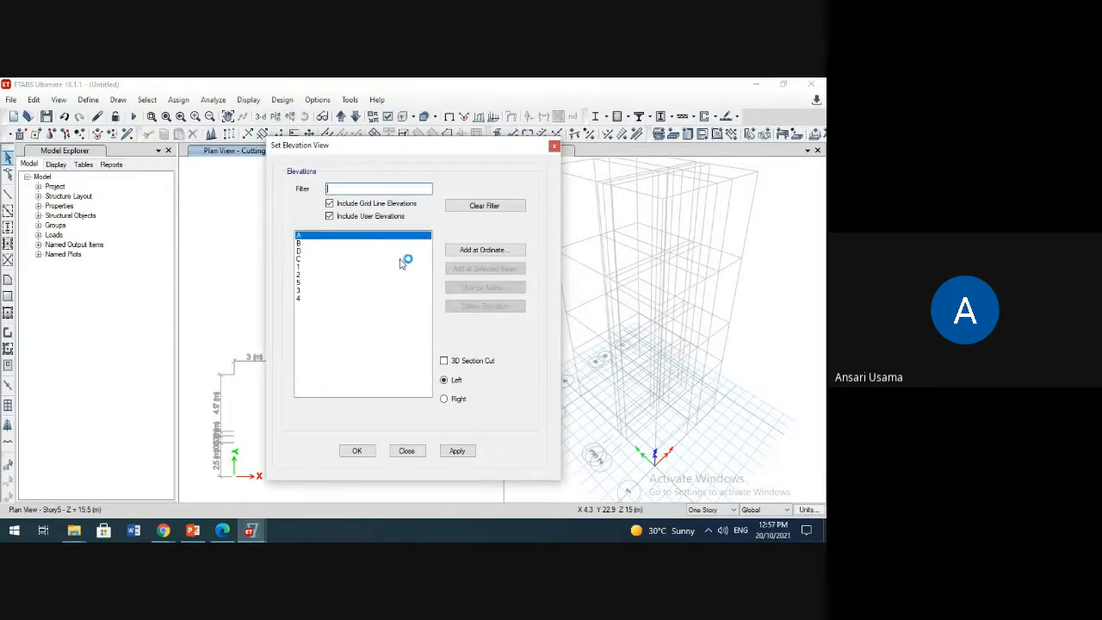
left_click(456, 451)
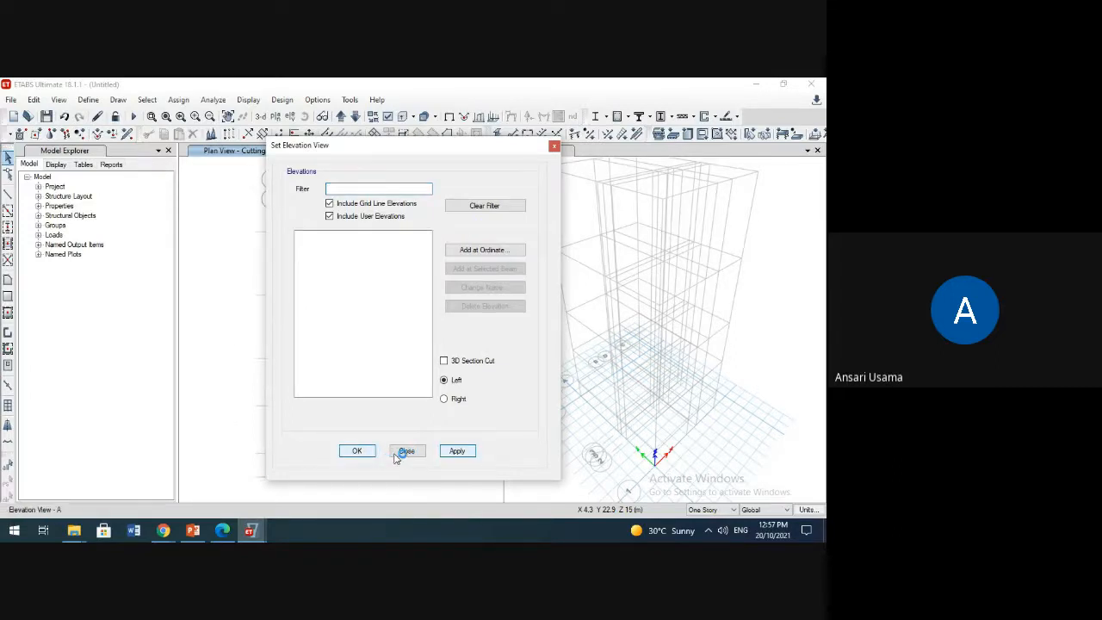
left_click(398, 446)
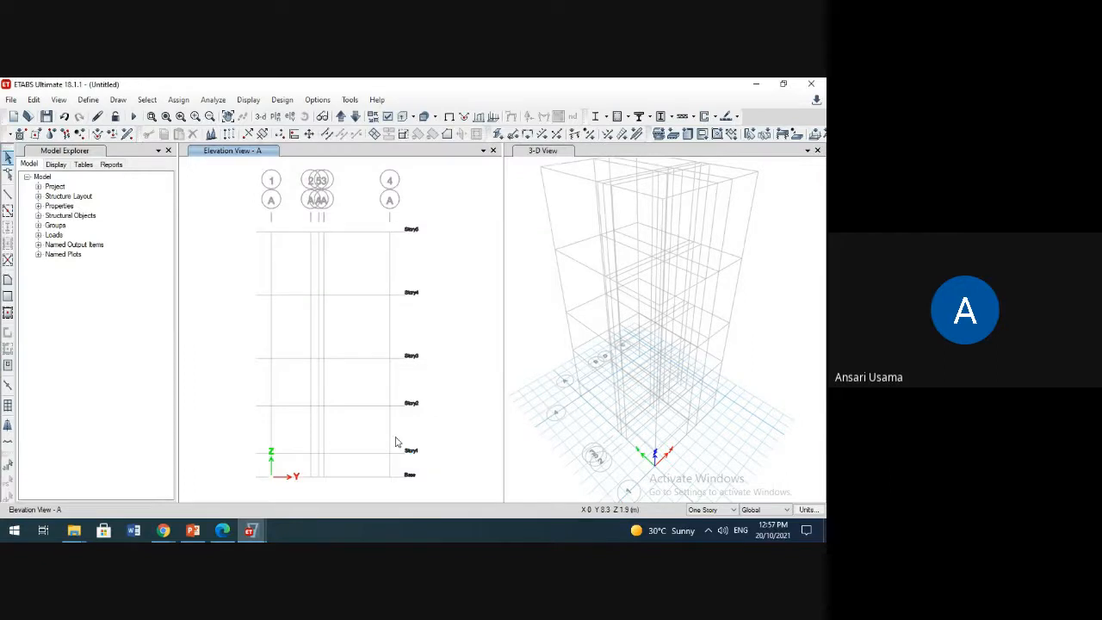
scroll(289, 328, "up", 3)
scroll(312, 361, "down", 3)
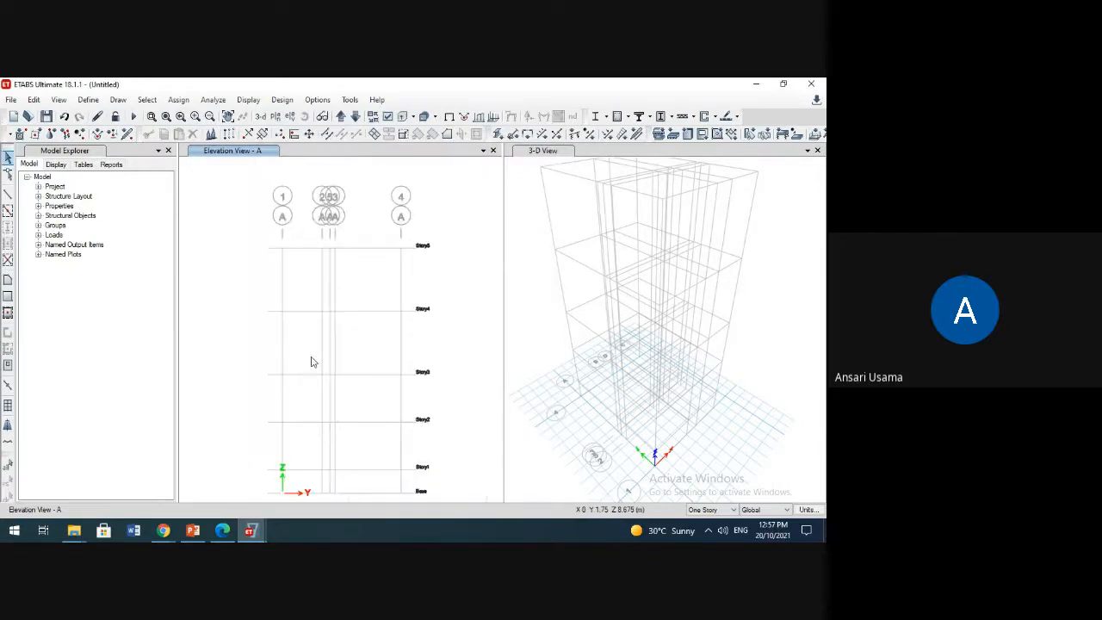
middle_click_drag(381, 380, 379, 328)
scroll(360, 428, "up", 3)
scroll(361, 426, "down", 3)
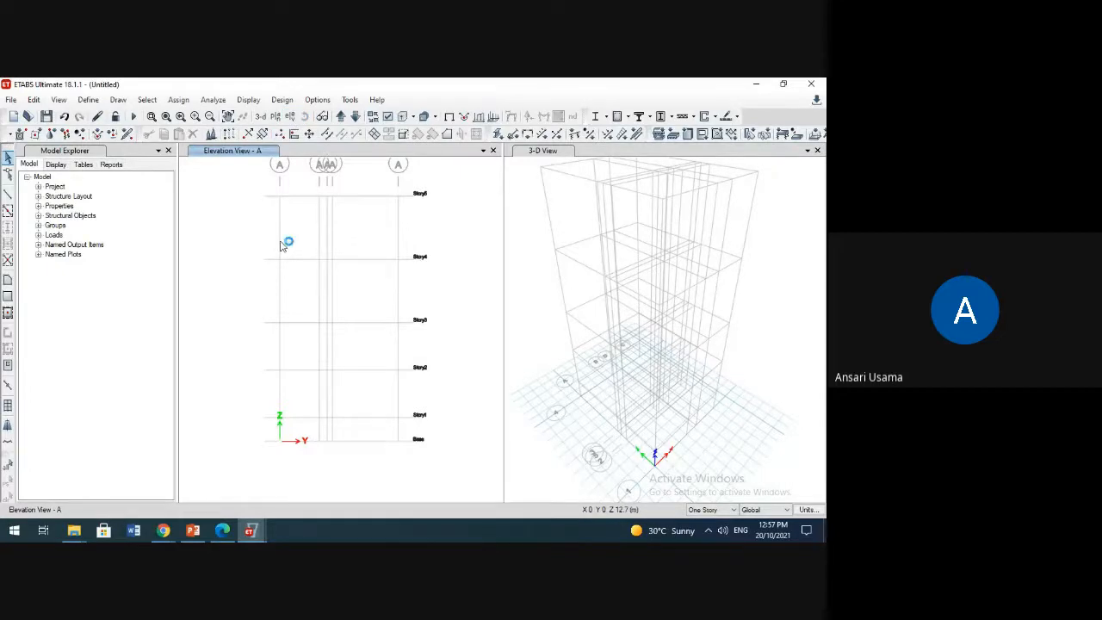
Step: Examine the story levels from Base to Story5 in the elevation along grid line A and compare them with the 3D view
scroll(281, 242, "up", 3)
scroll(307, 258, "down", 3)
middle_click_drag(308, 257, 298, 239)
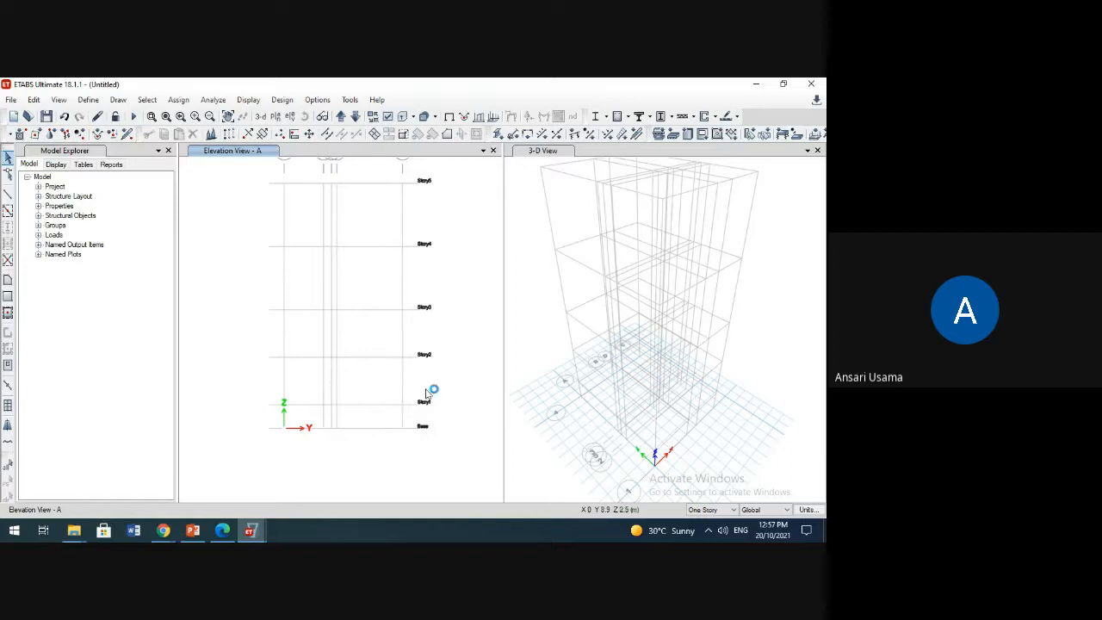
scroll(428, 393, "up", 3)
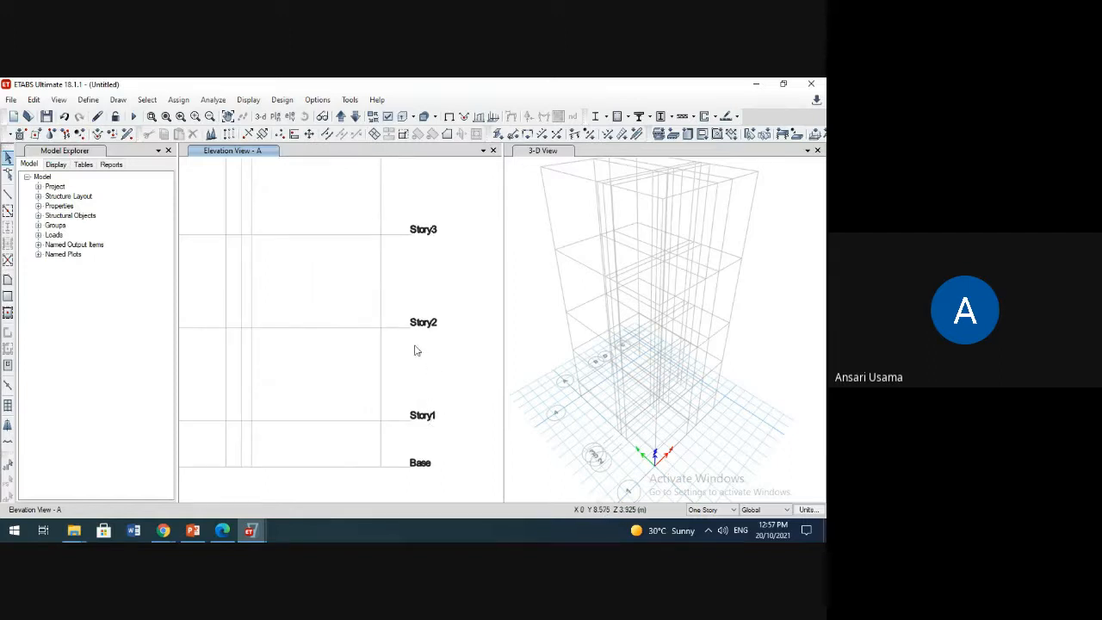
scroll(397, 412, "down", 3)
middle_click_drag(404, 406, 407, 406)
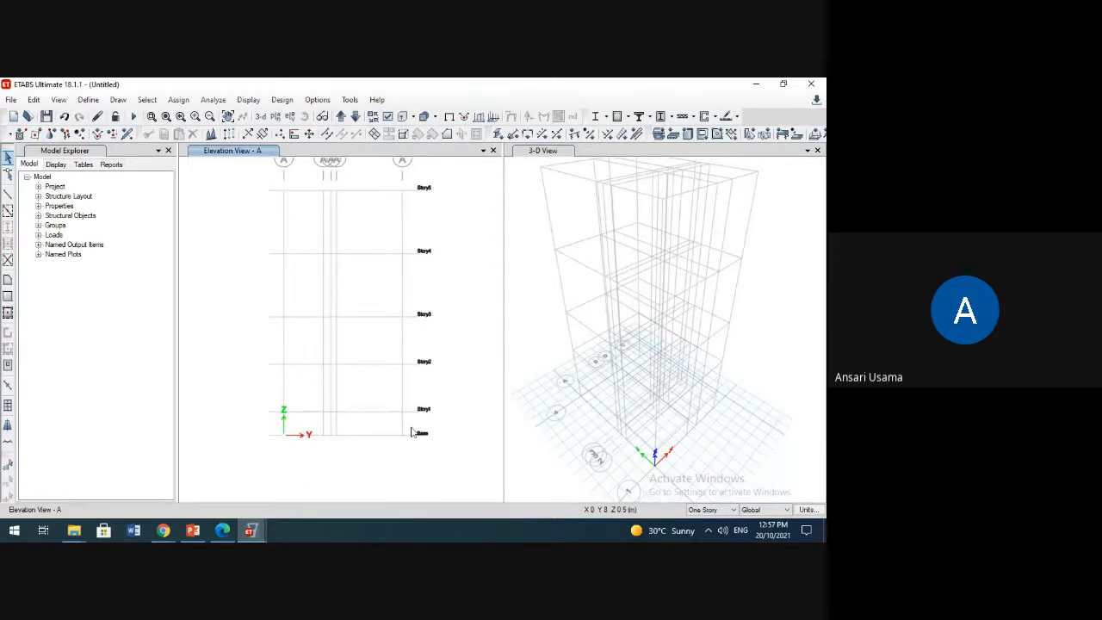
scroll(409, 376, "up", 3)
scroll(410, 376, "up", 1)
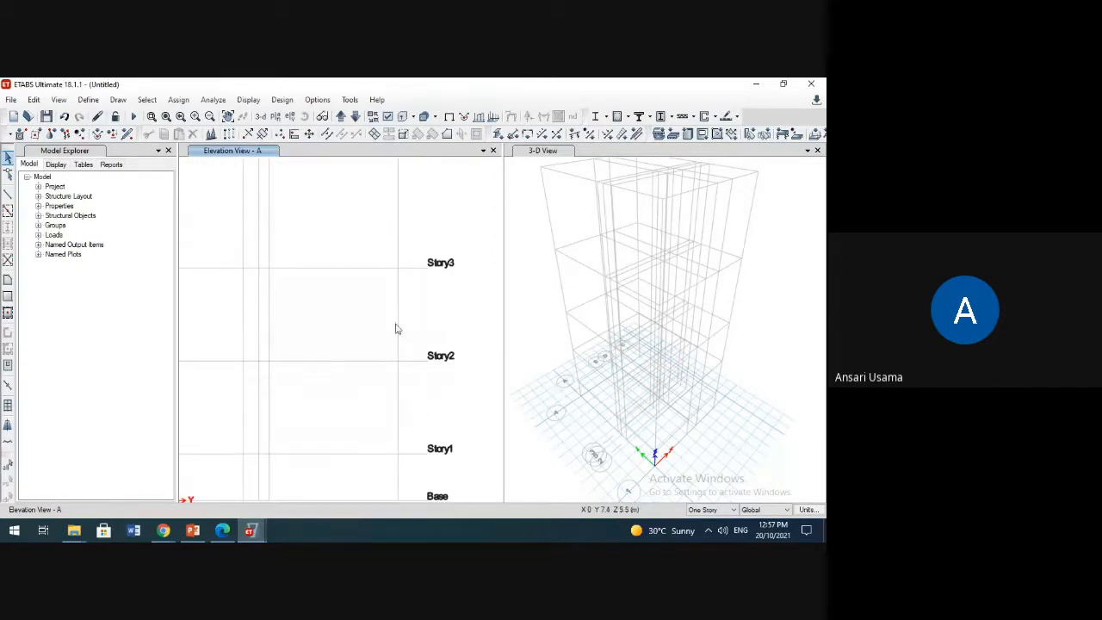
scroll(410, 319, "down", 2)
middle_click_drag(414, 325, 430, 361)
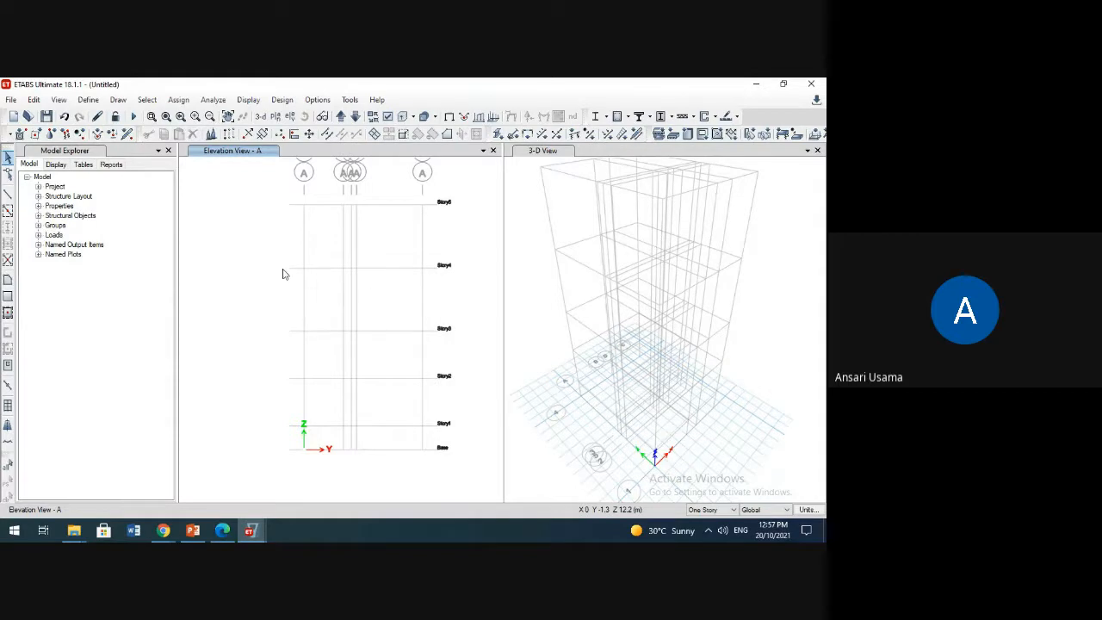
scroll(682, 274, "down", 3)
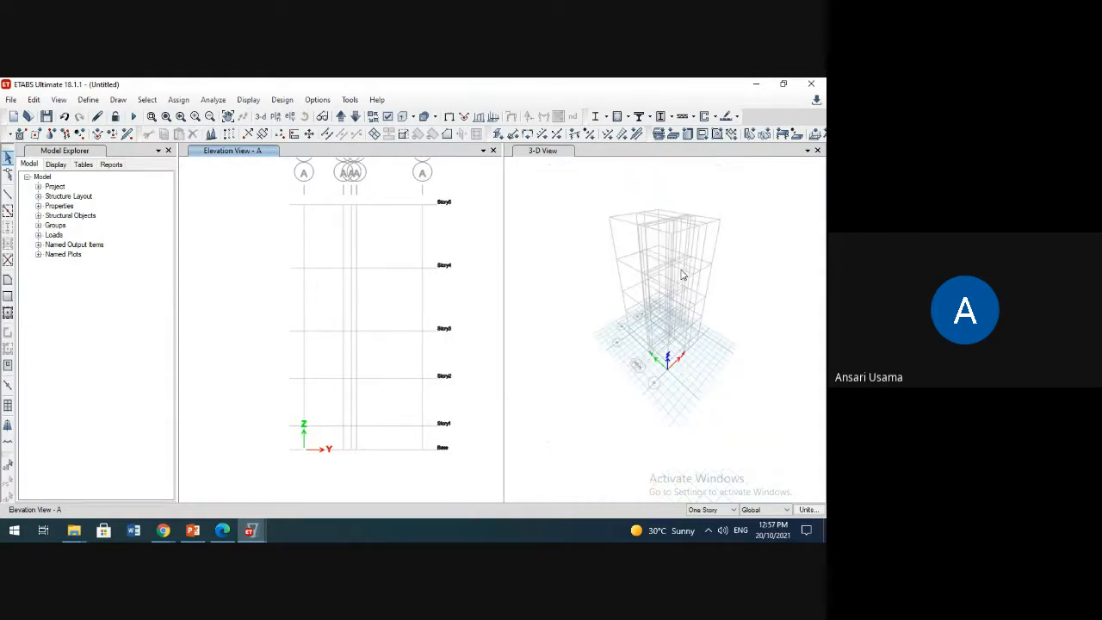
scroll(682, 274, "up", 5)
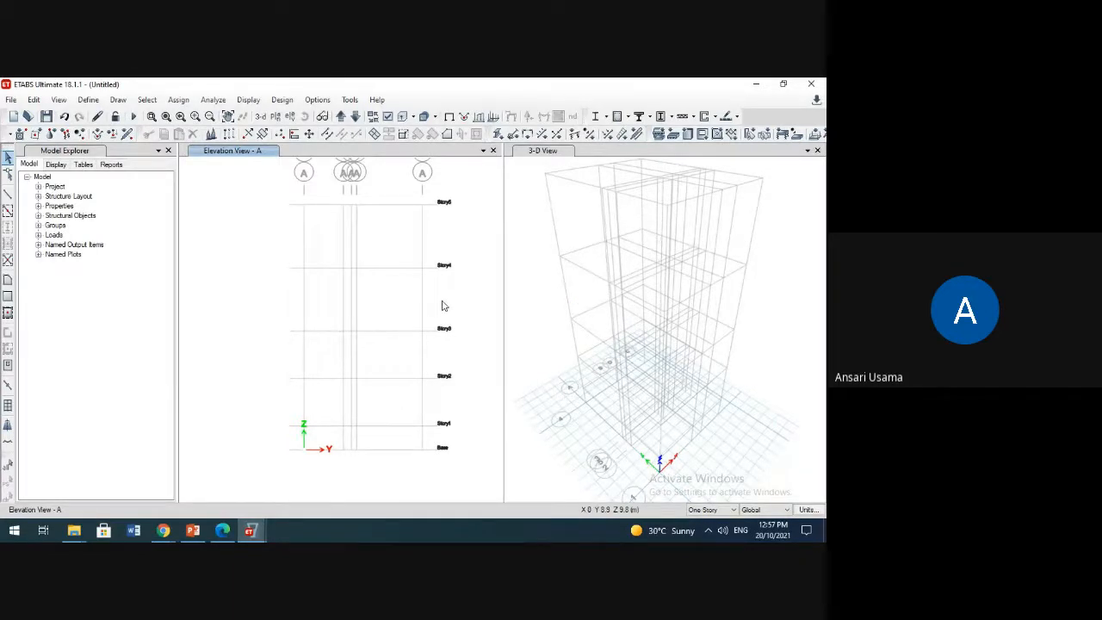
scroll(443, 306, "up", 3)
scroll(455, 387, "down", 3)
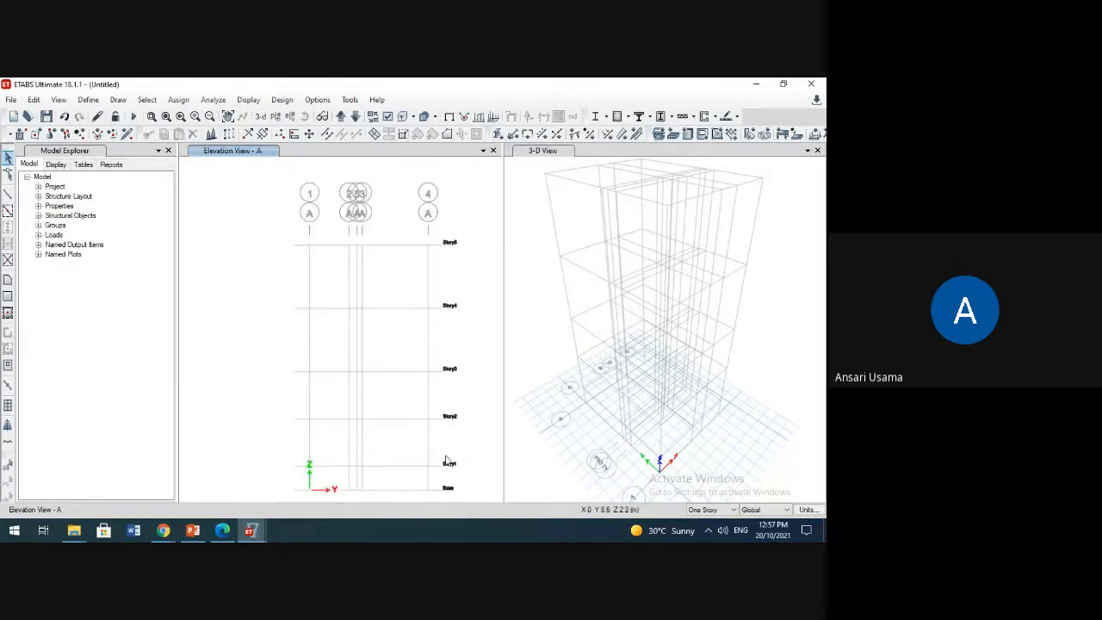
scroll(450, 463, "up", 3)
scroll(458, 267, "down", 3)
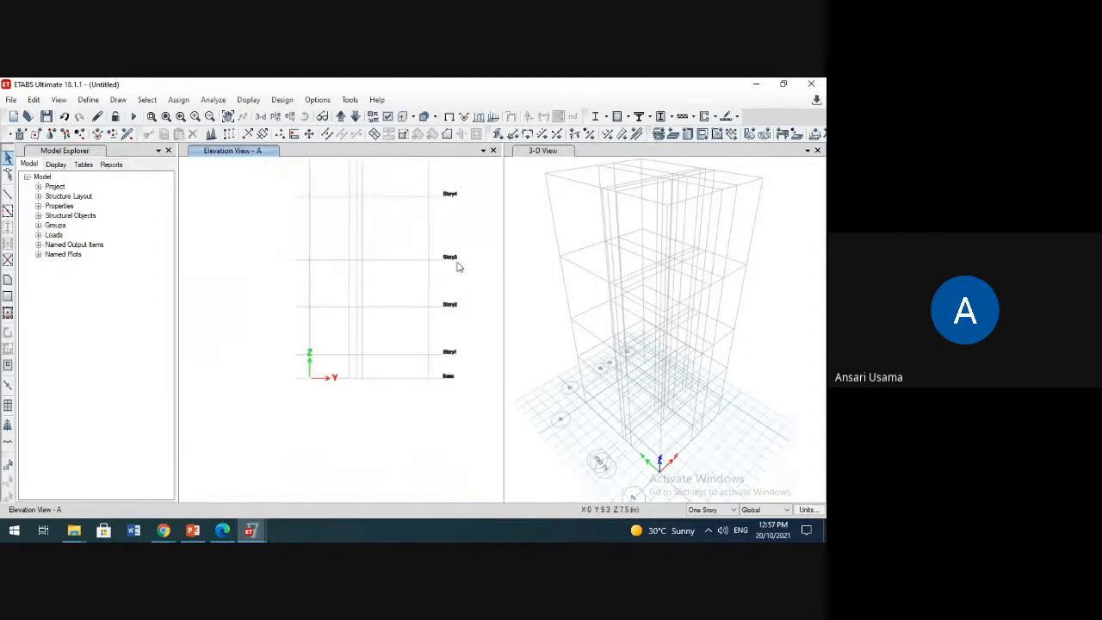
scroll(426, 362, "up", 3)
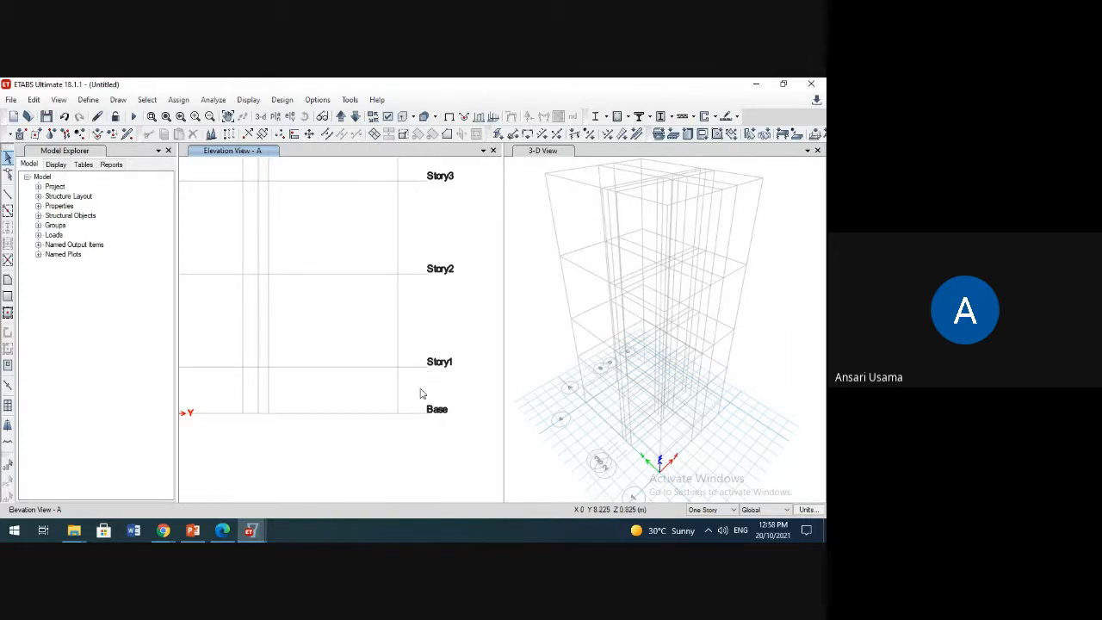
scroll(450, 272, "down", 4)
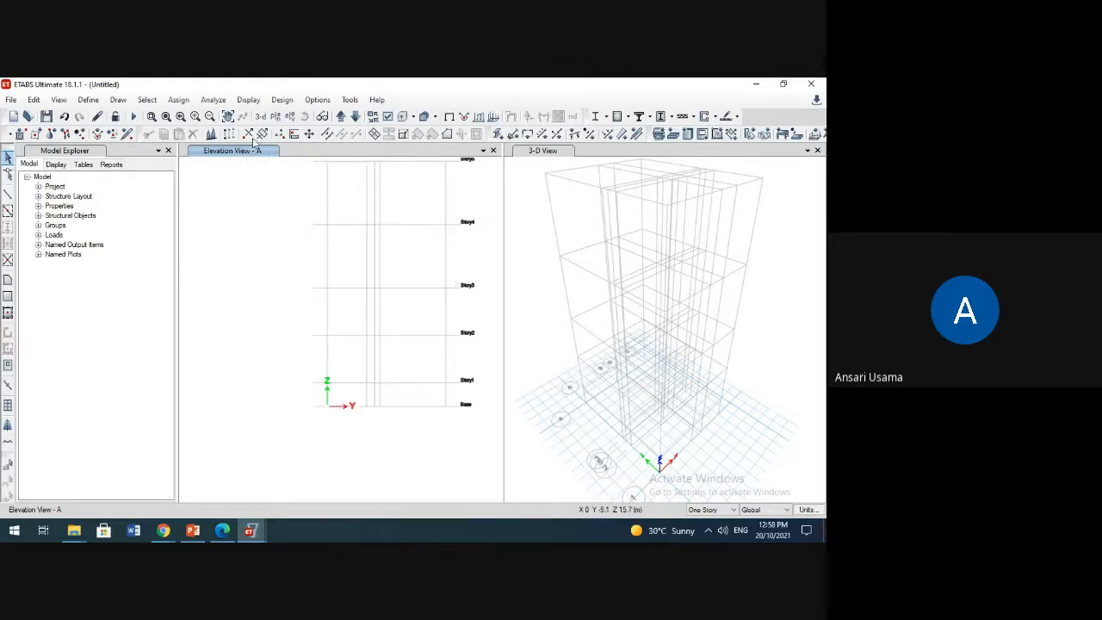
Step: Open the story data and rename Story1 as PL, Story2 as FS and Story3 as SS
left_click(211, 135)
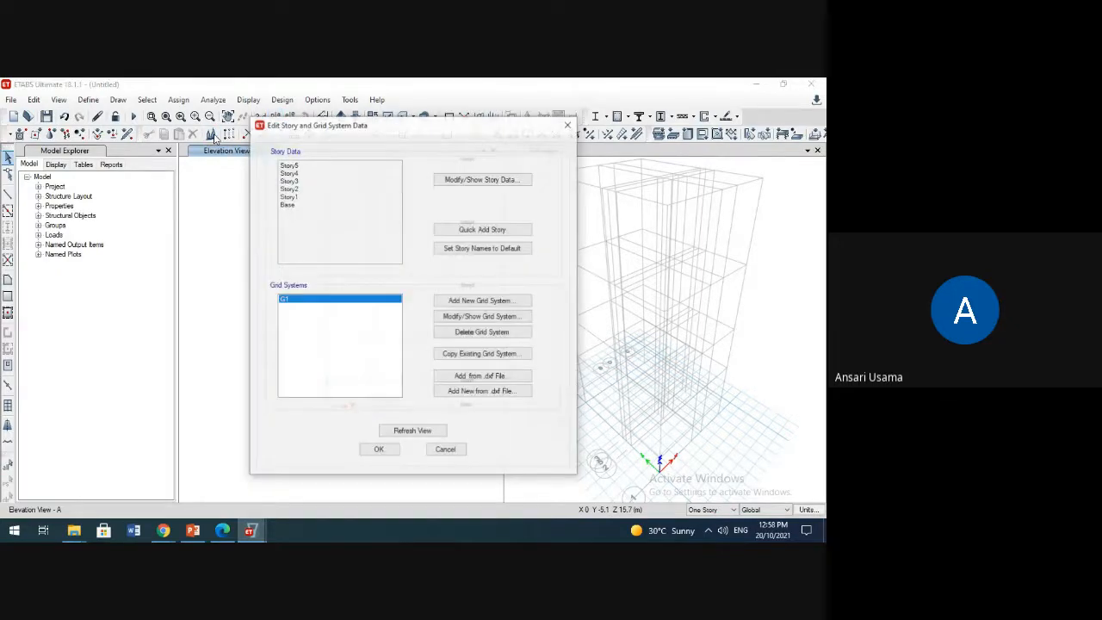
left_click(483, 179)
double_click(257, 264)
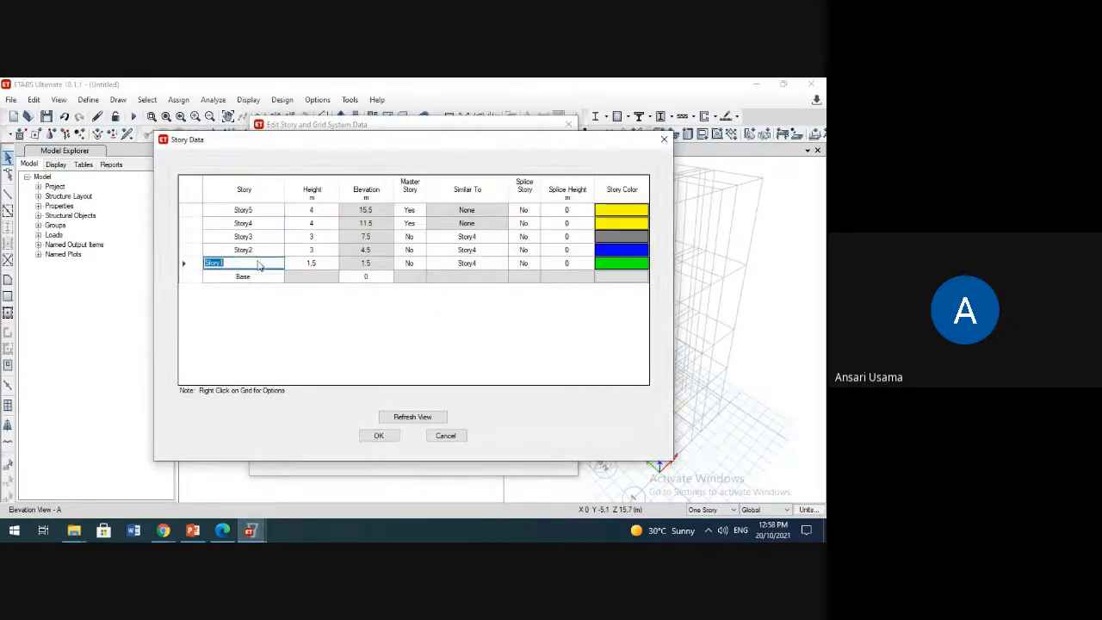
type("PL")
left_click(264, 250)
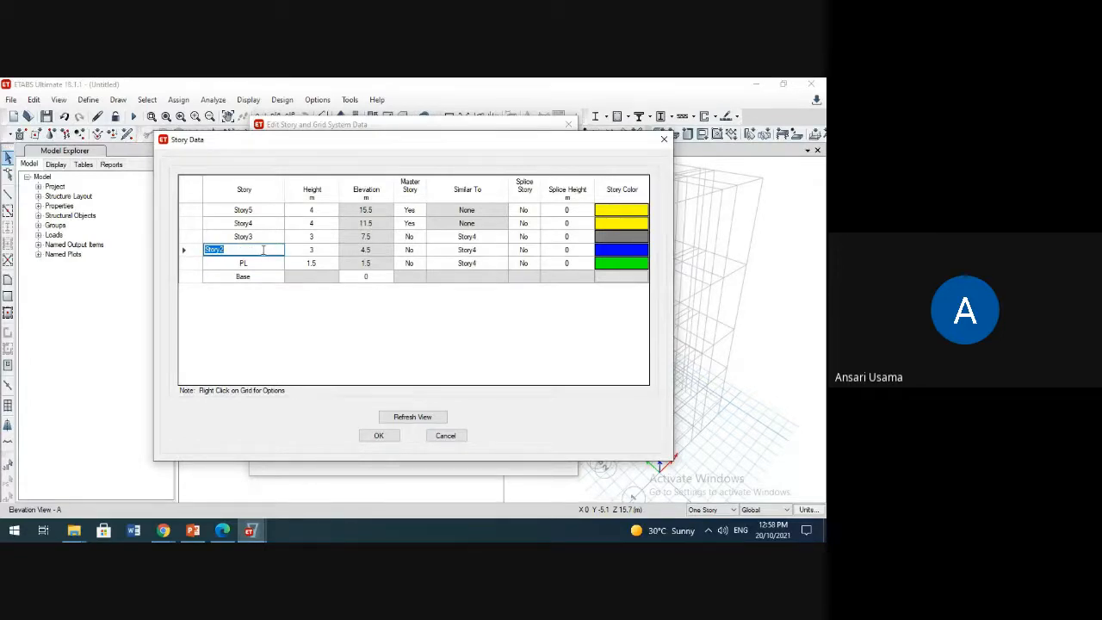
type("FS")
left_click(265, 236)
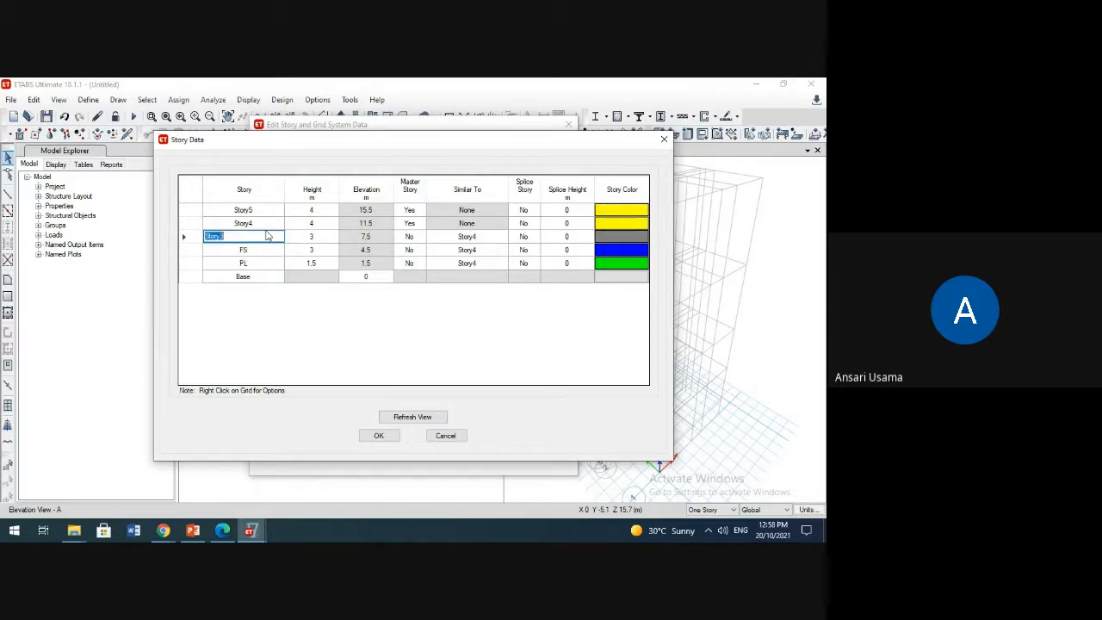
type("SS")
Step: Rename Story4 as TS and Story5 as TERRACE, and apply the story name changes to the model
left_click(251, 222)
type("T")
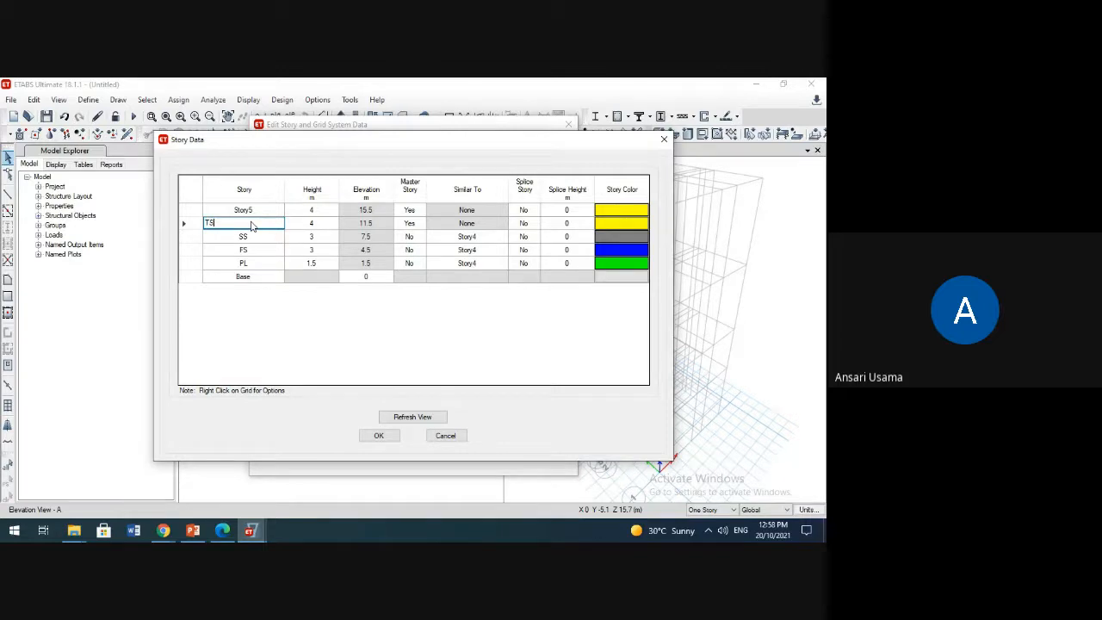
type("S")
left_click(258, 208)
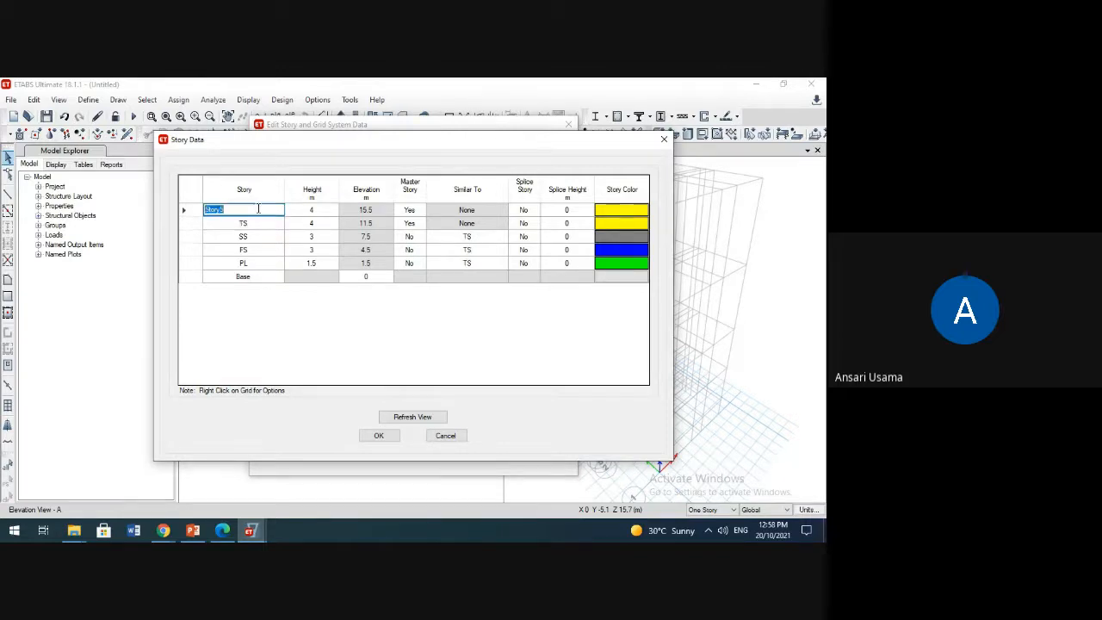
type("T")
type("F")
left_click(376, 437)
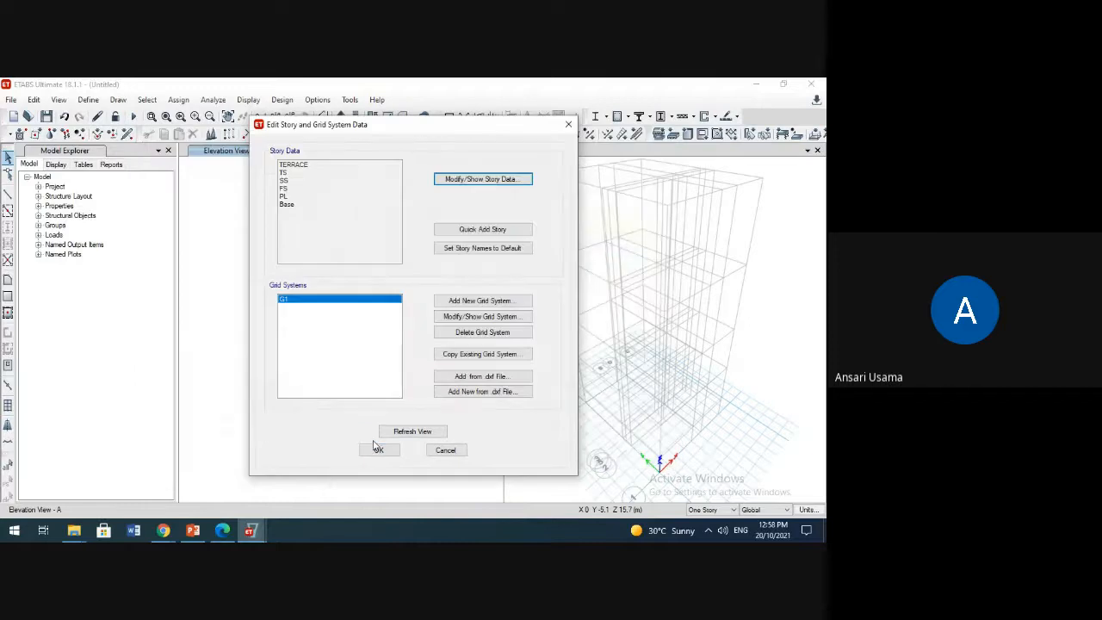
left_click(375, 445)
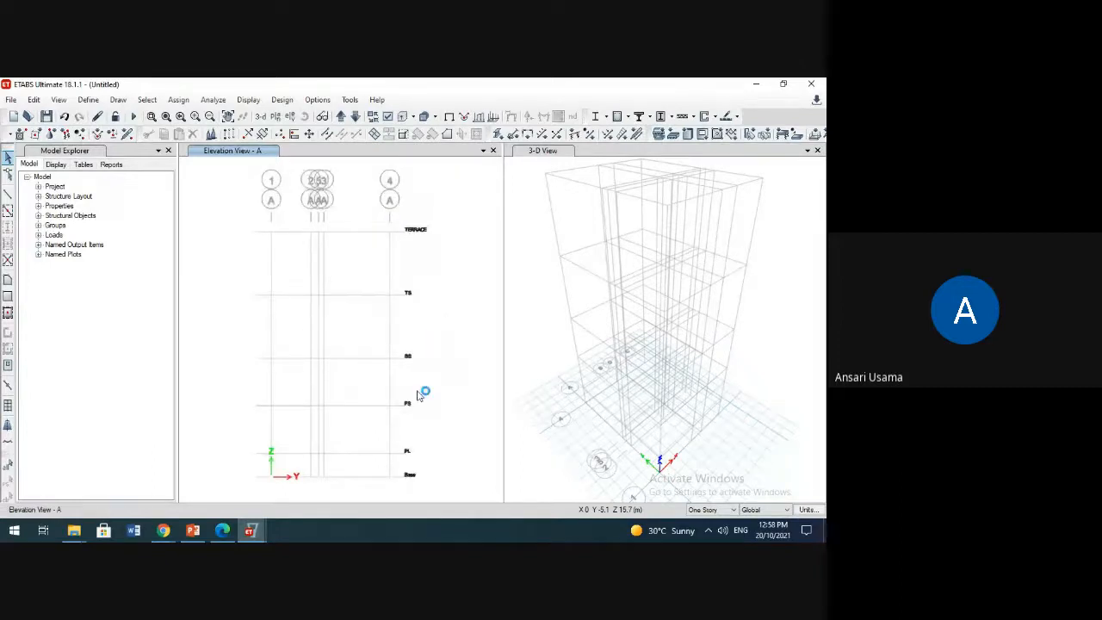
Step: Examine the renamed story labels from Base up to TERRACE in the elevation along grid line A
scroll(396, 398, "up", 2)
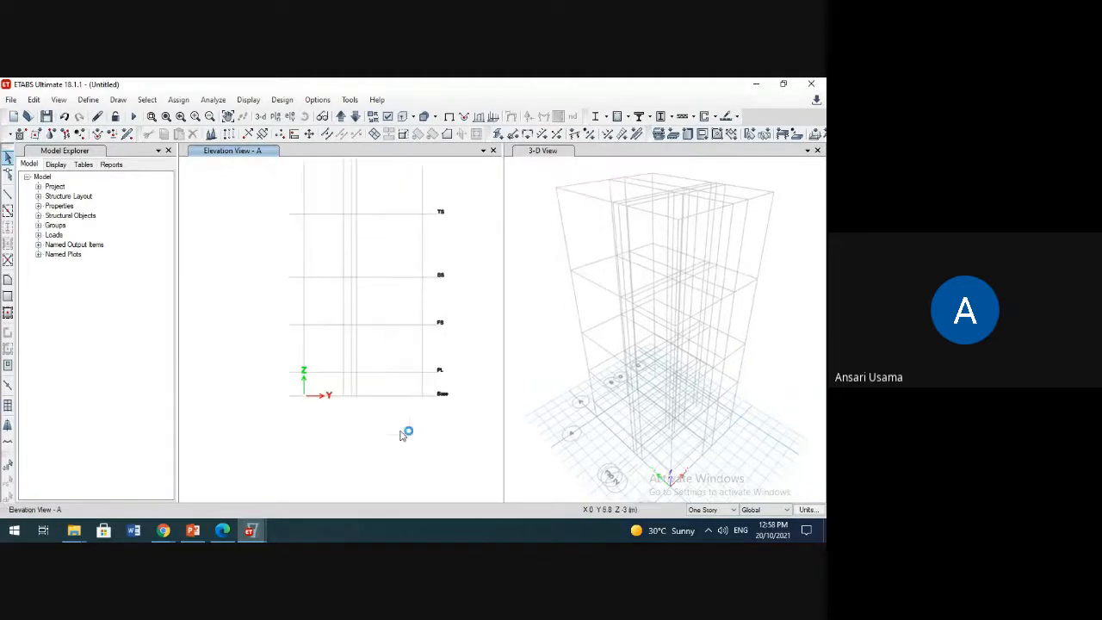
scroll(404, 396, "up", 2)
scroll(383, 405, "up", 1)
scroll(422, 403, "up", 1)
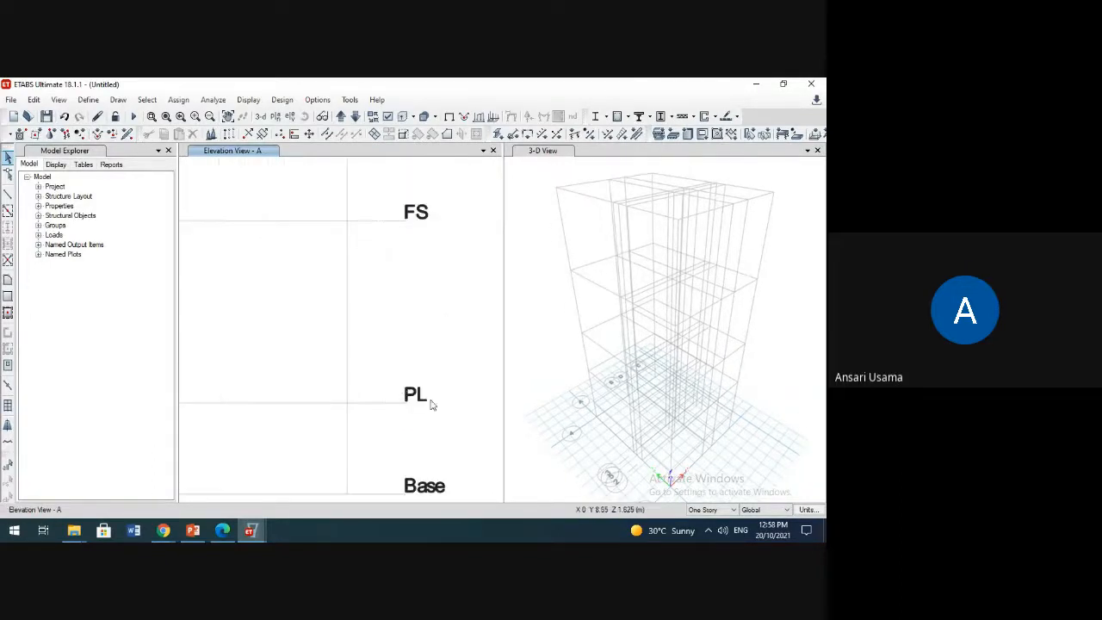
scroll(420, 394, "down", 2)
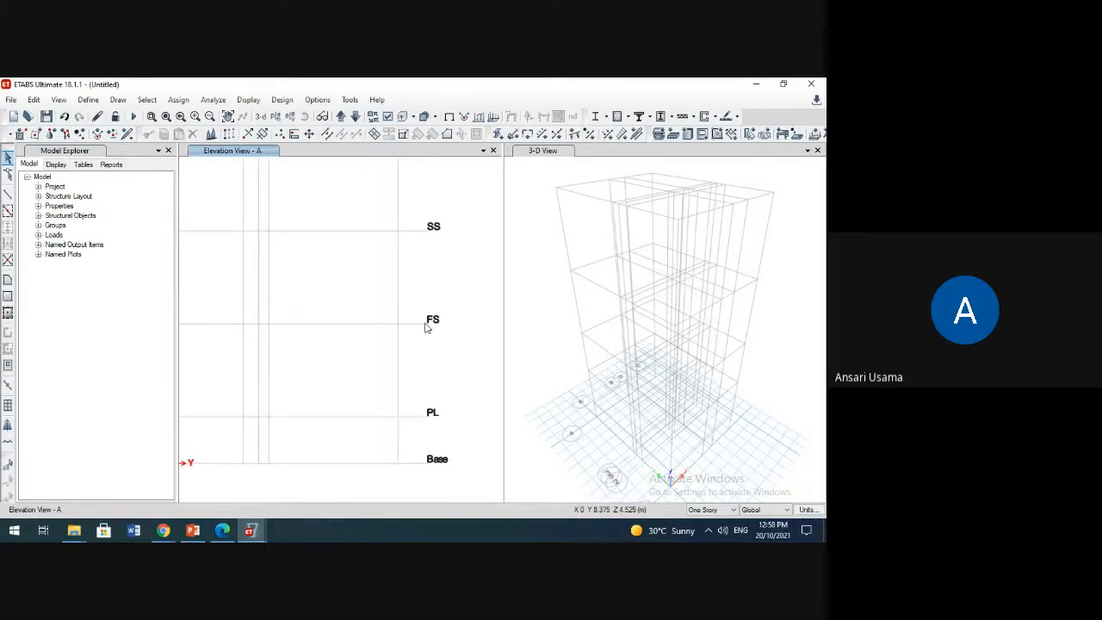
middle_click_drag(425, 320, 429, 375)
middle_click_drag(435, 287, 440, 316)
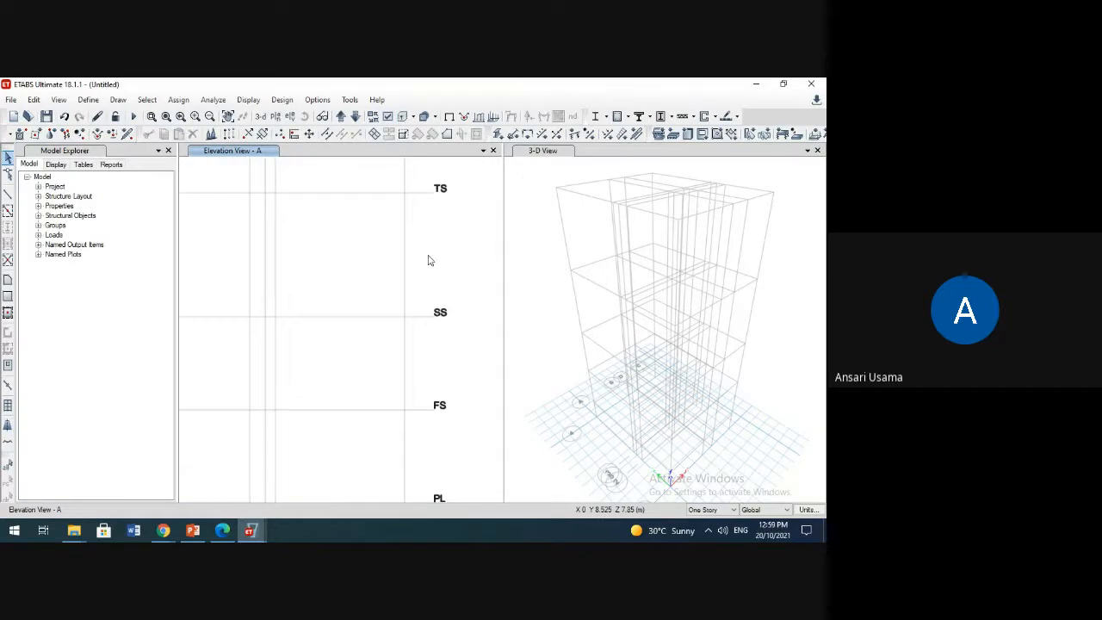
middle_click_drag(428, 255, 436, 375)
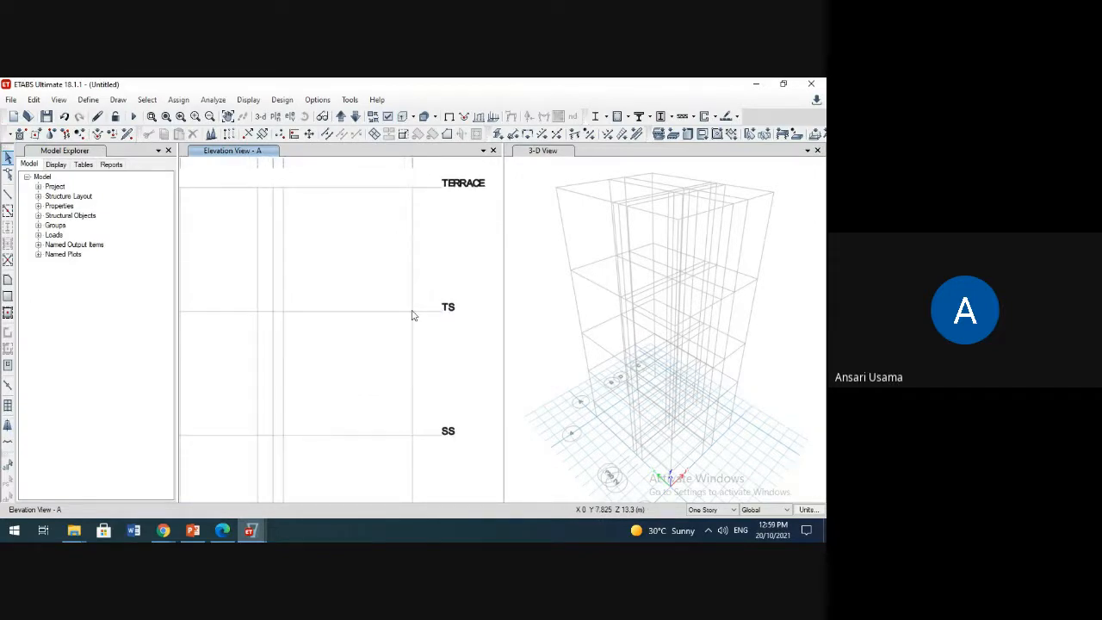
scroll(412, 313, "down", 3)
scroll(431, 258, "up", 6)
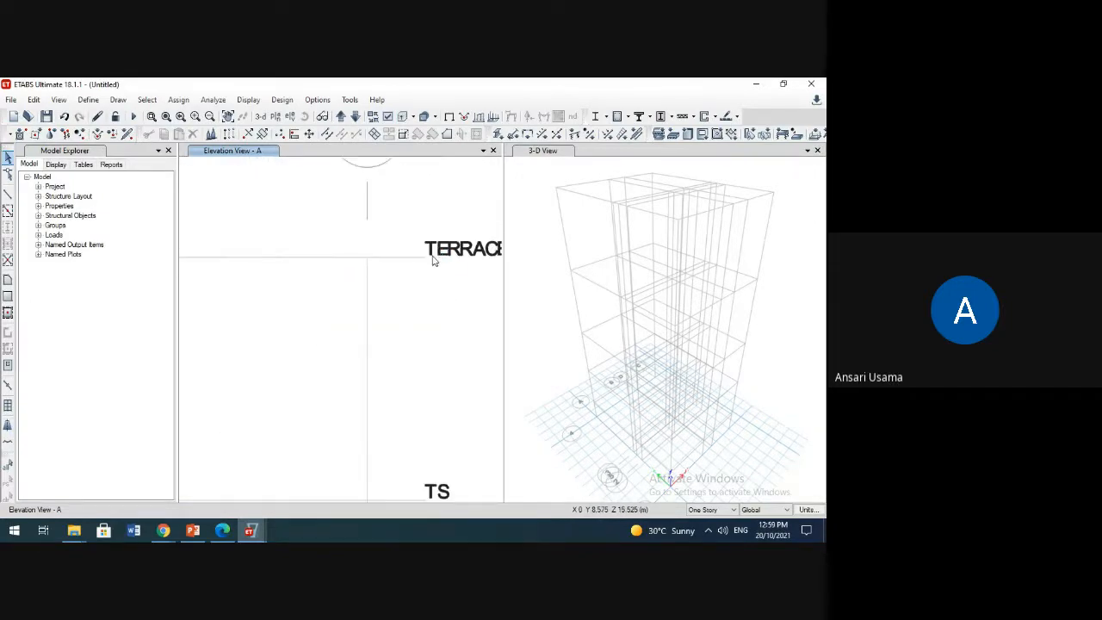
scroll(305, 275, "down", 6)
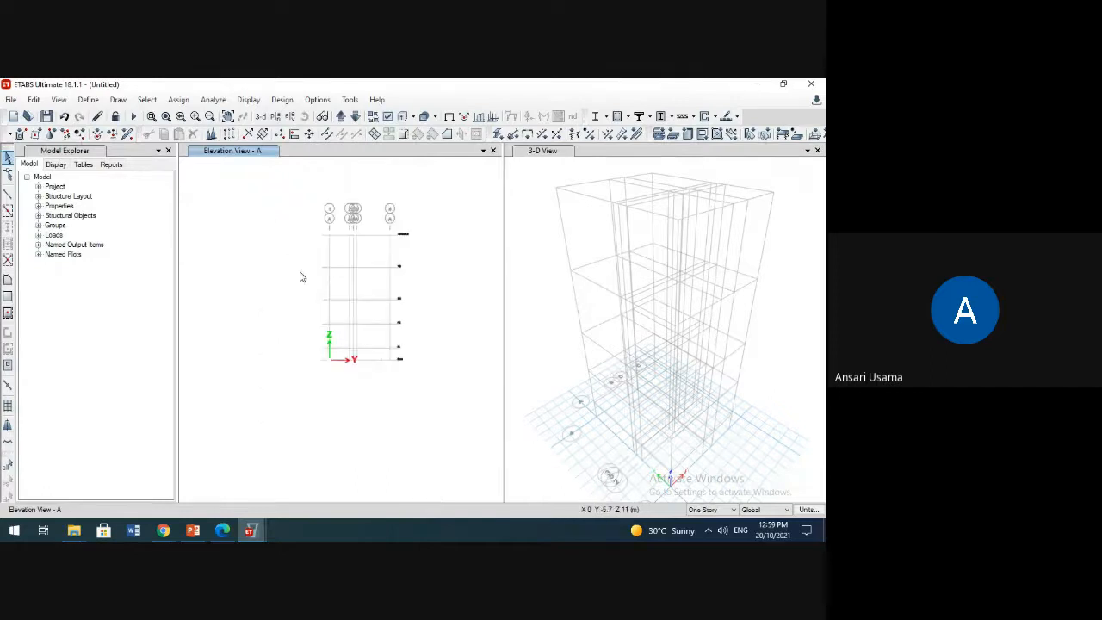
scroll(340, 257, "up", 3)
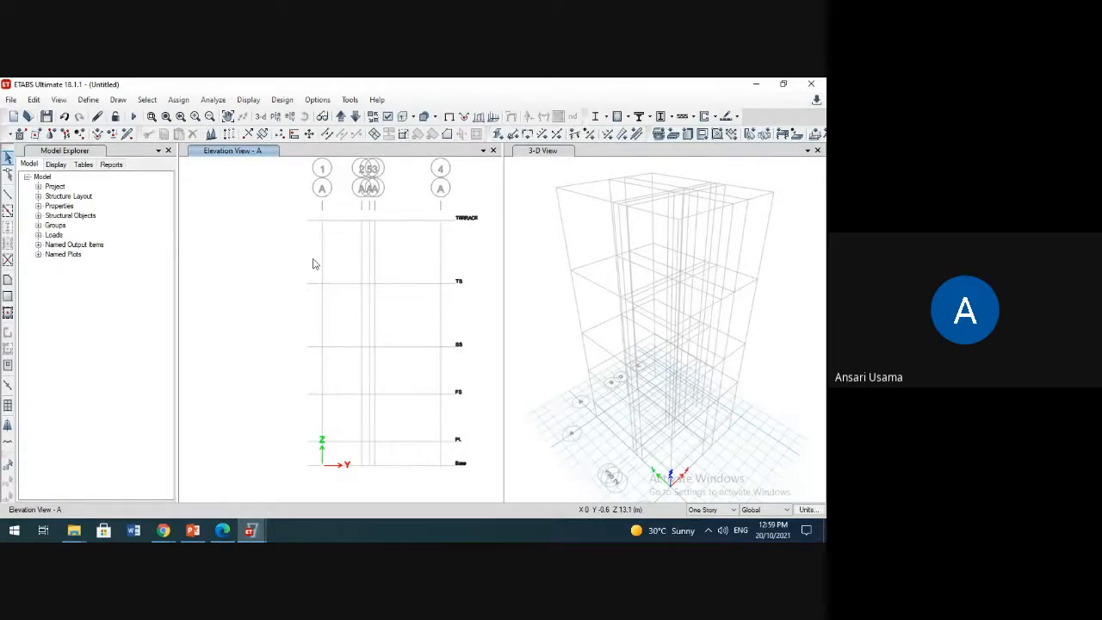
Step: Close the current model and start a new one
left_click(11, 100)
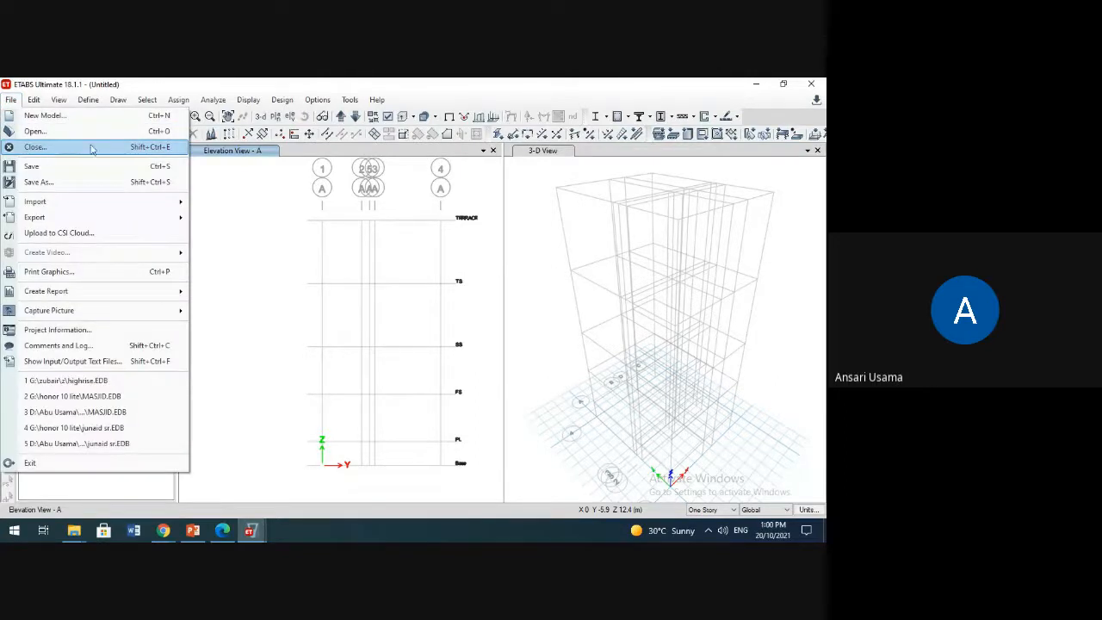
left_click(49, 148)
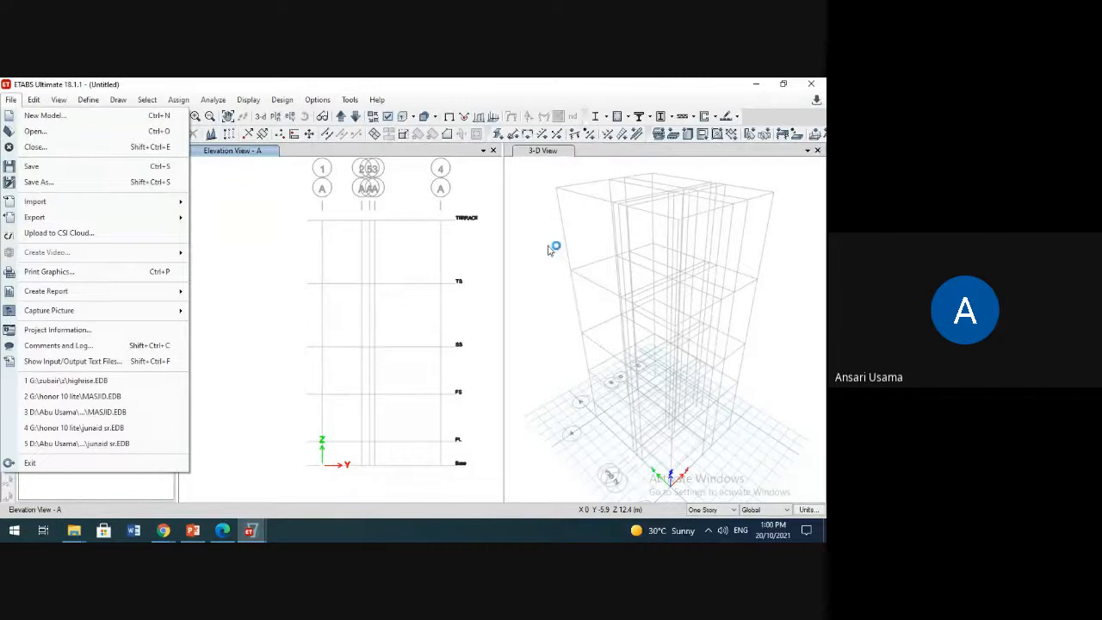
left_click(60, 126)
left_click(420, 348)
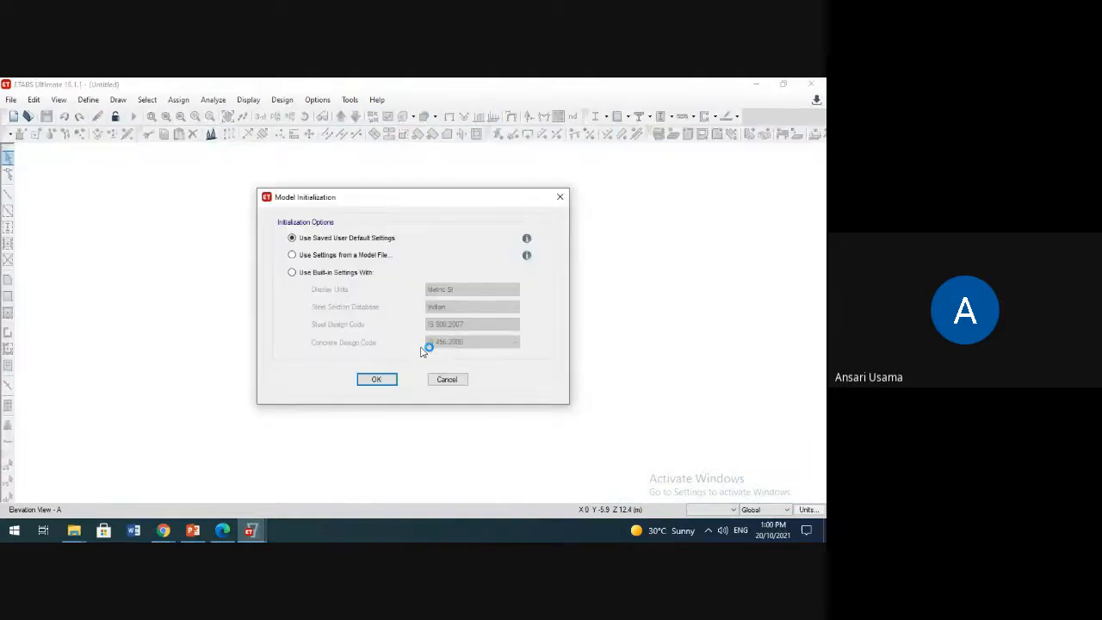
Step: Initialize the new model with the built-in settings and create it from the Blank template, keeping the default grid and story dimensions
left_click(314, 274)
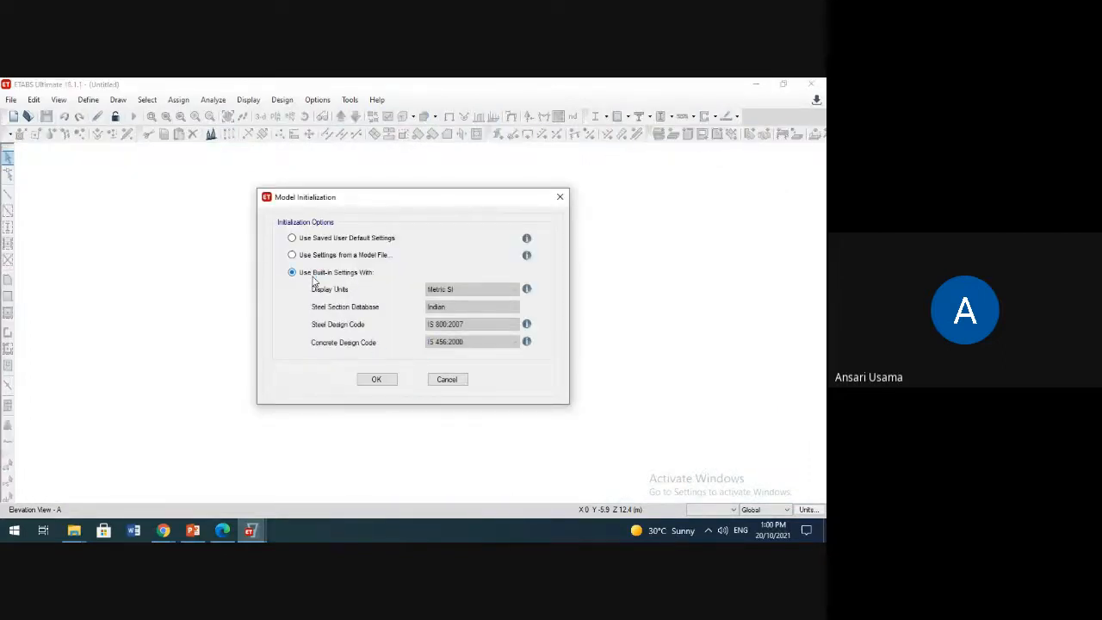
left_click(377, 381)
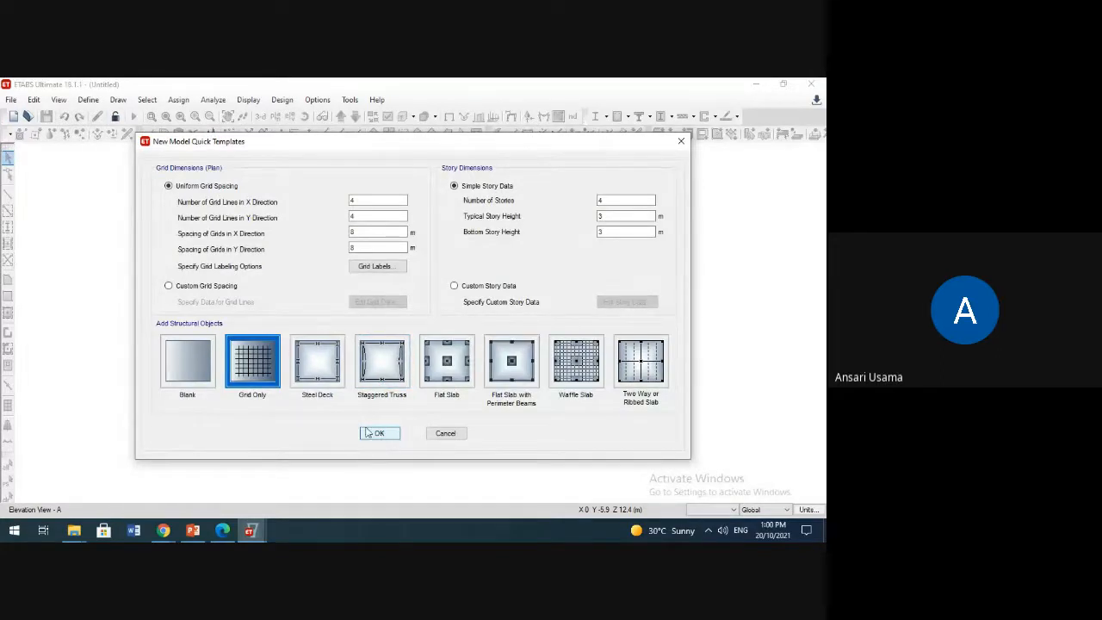
left_click(185, 370)
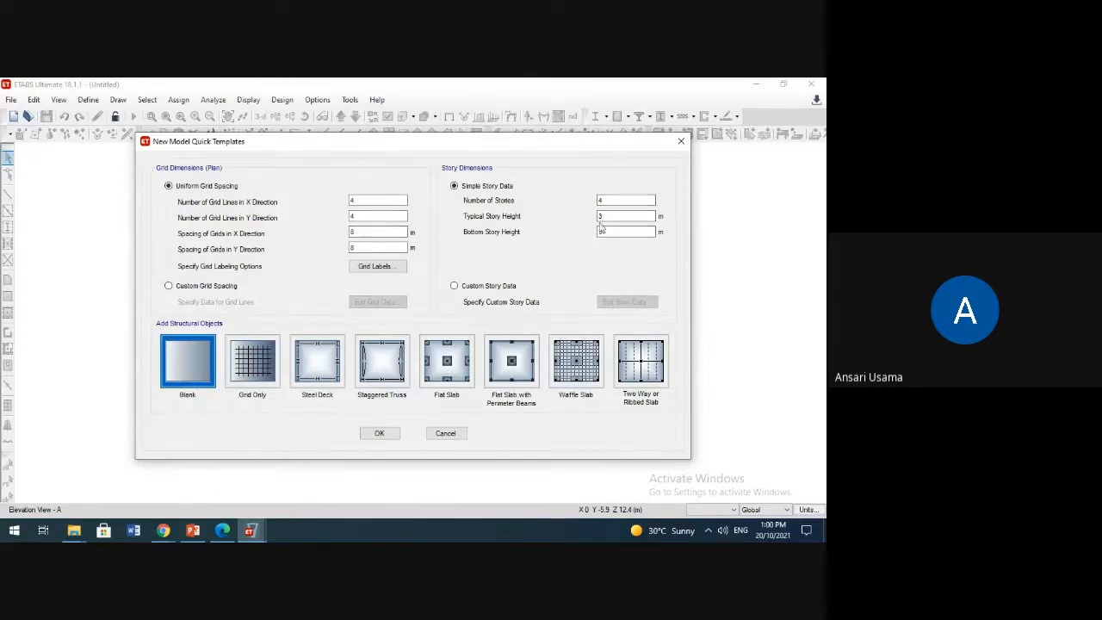
left_click(603, 216)
left_click(602, 203)
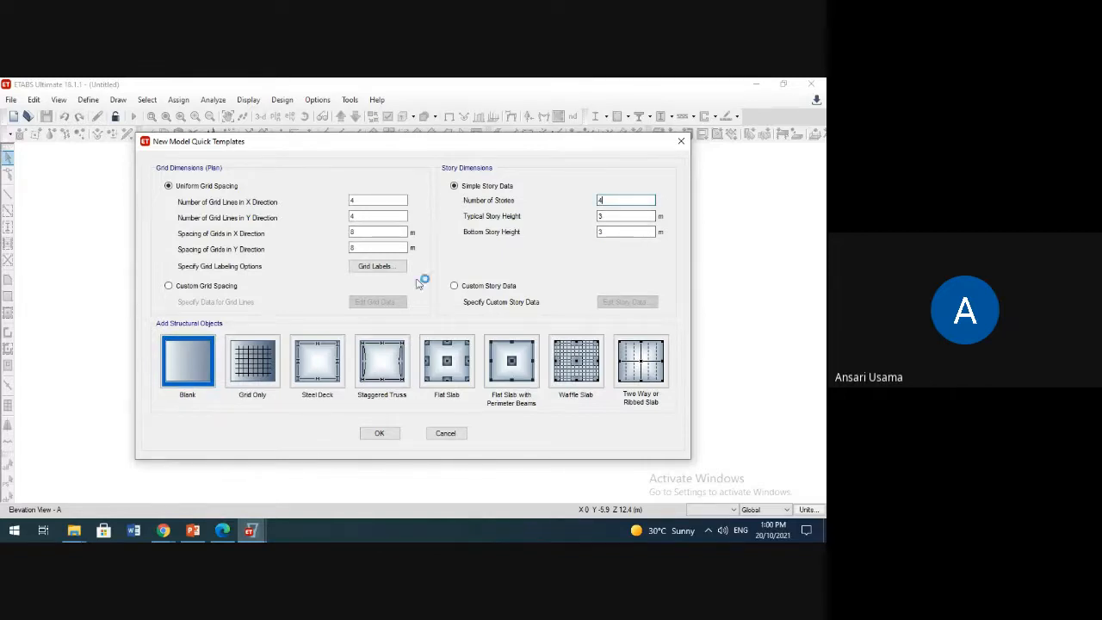
left_click(384, 438)
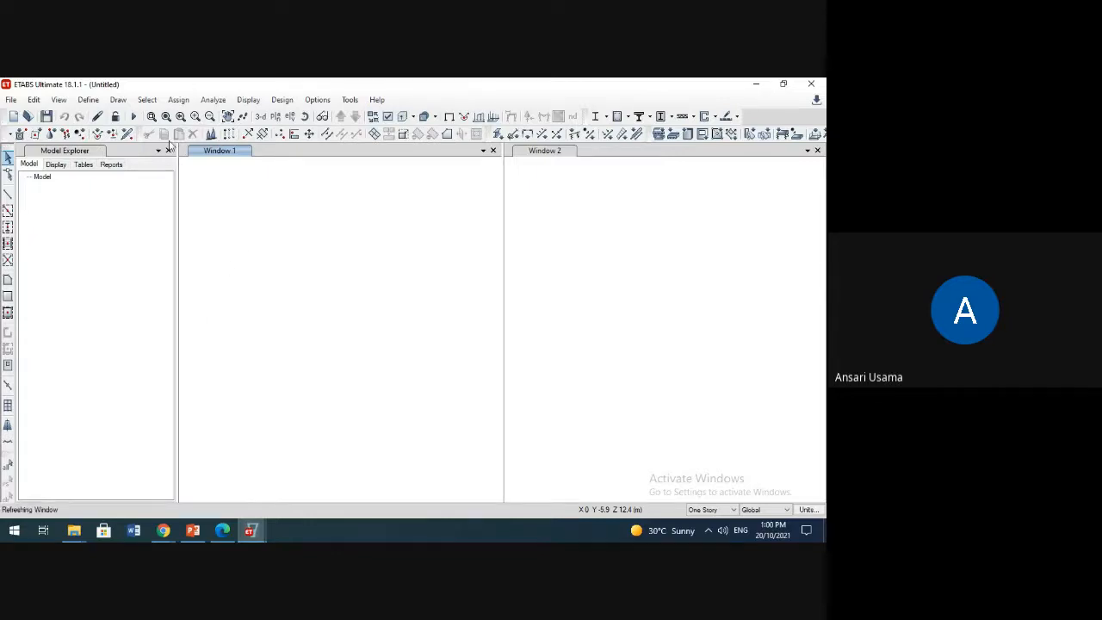
Step: Review the data of grid system G1 from the story and grid system settings
left_click(212, 135)
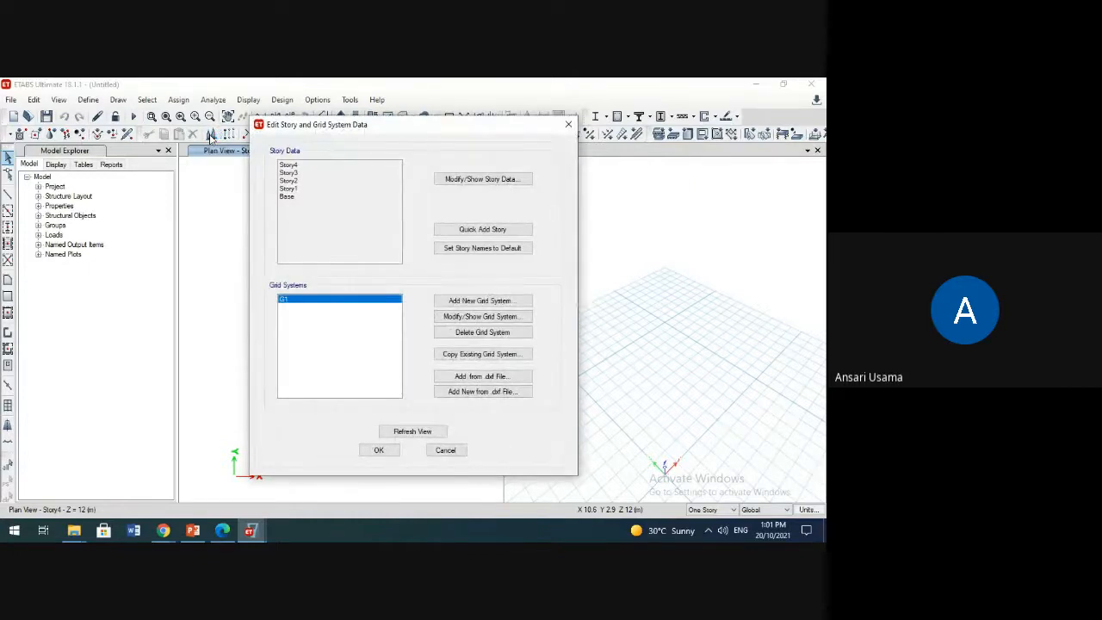
left_click(470, 318)
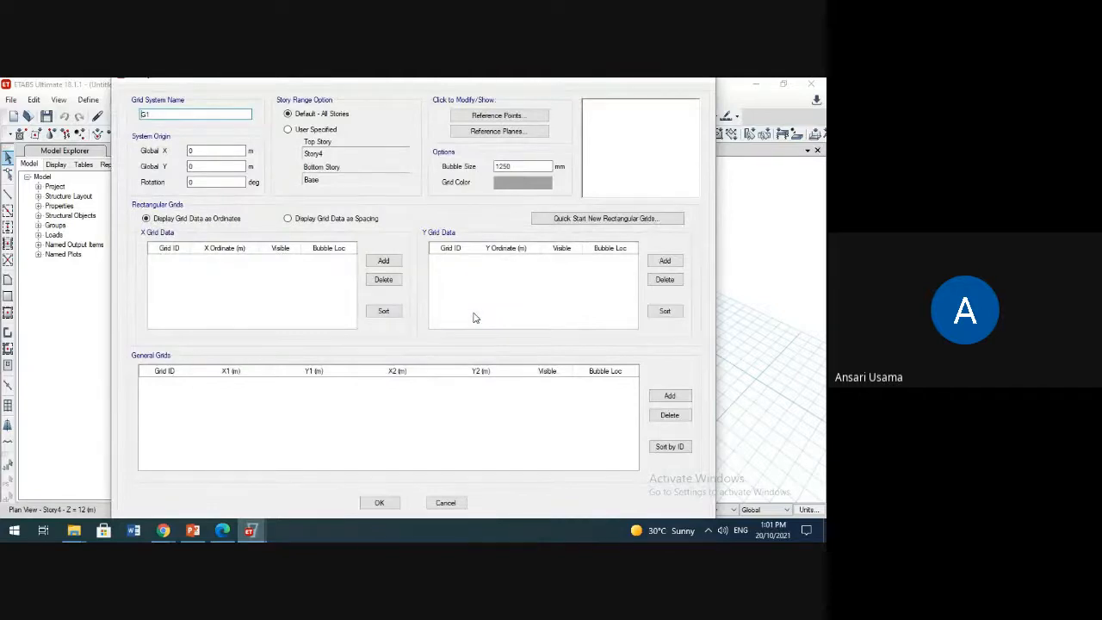
left_click_drag(470, 79, 443, 140)
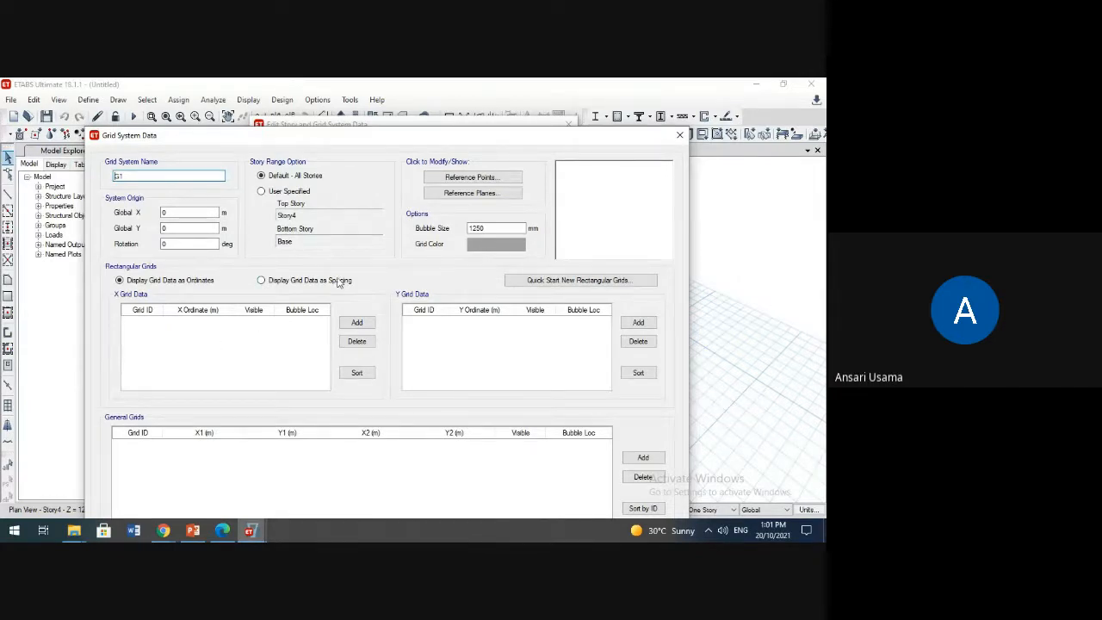
left_click(679, 136)
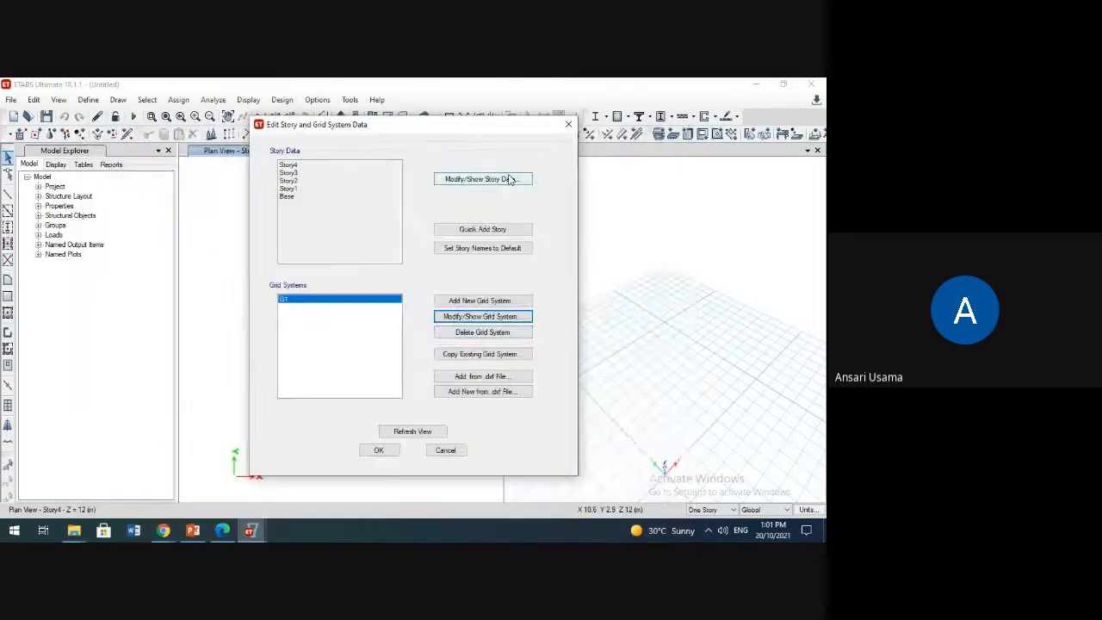
Step: Start adding a new grid system and set its type to Cylindrical
left_click(480, 302)
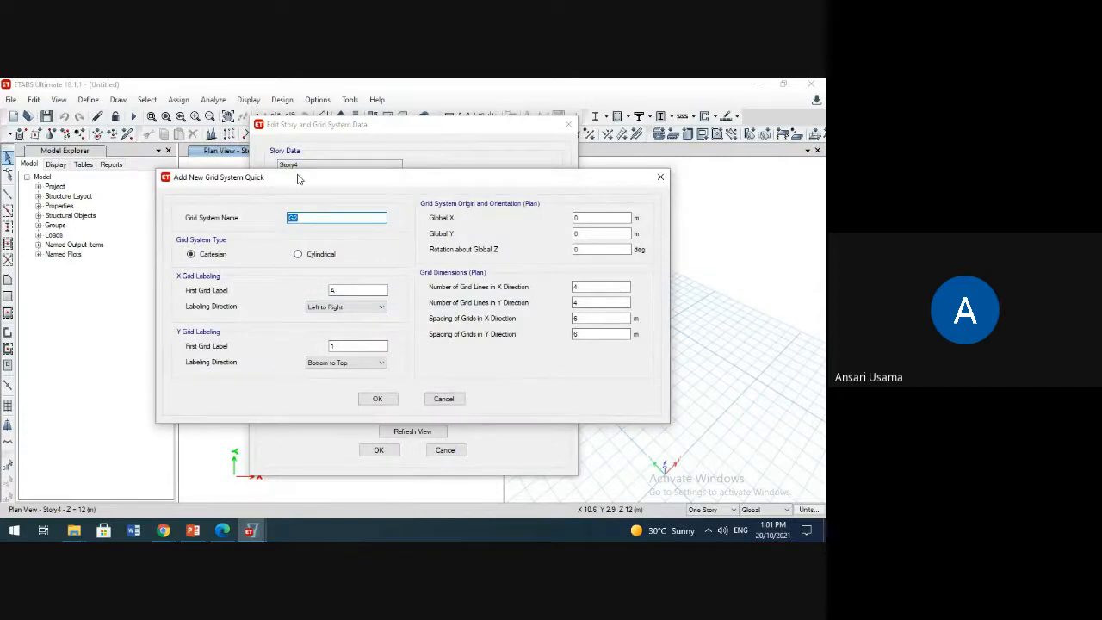
left_click_drag(297, 175, 273, 134)
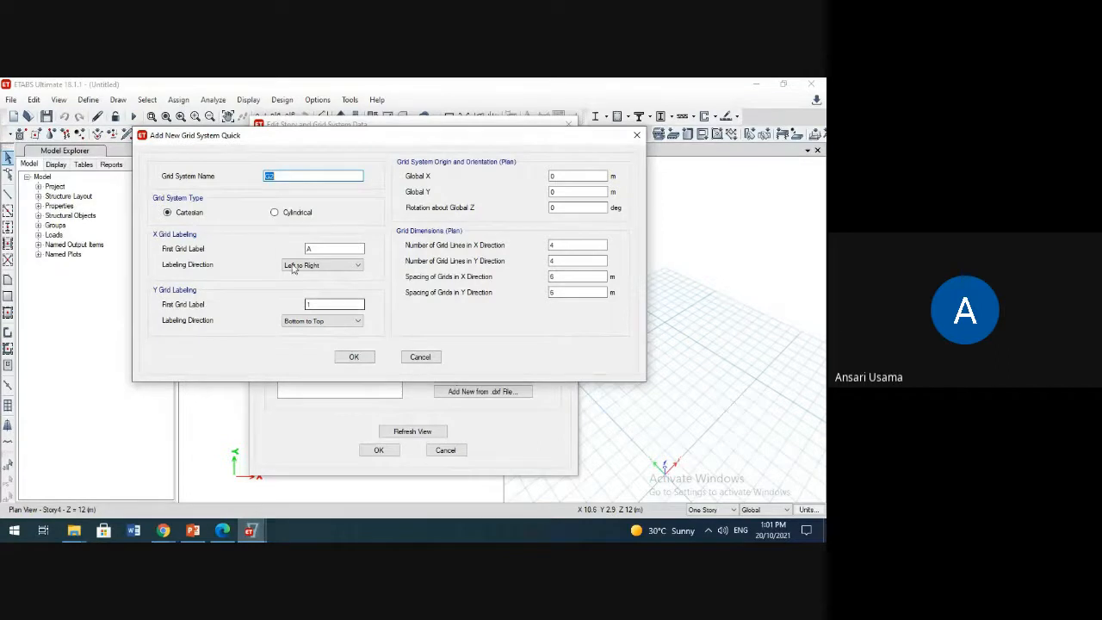
left_click(275, 212)
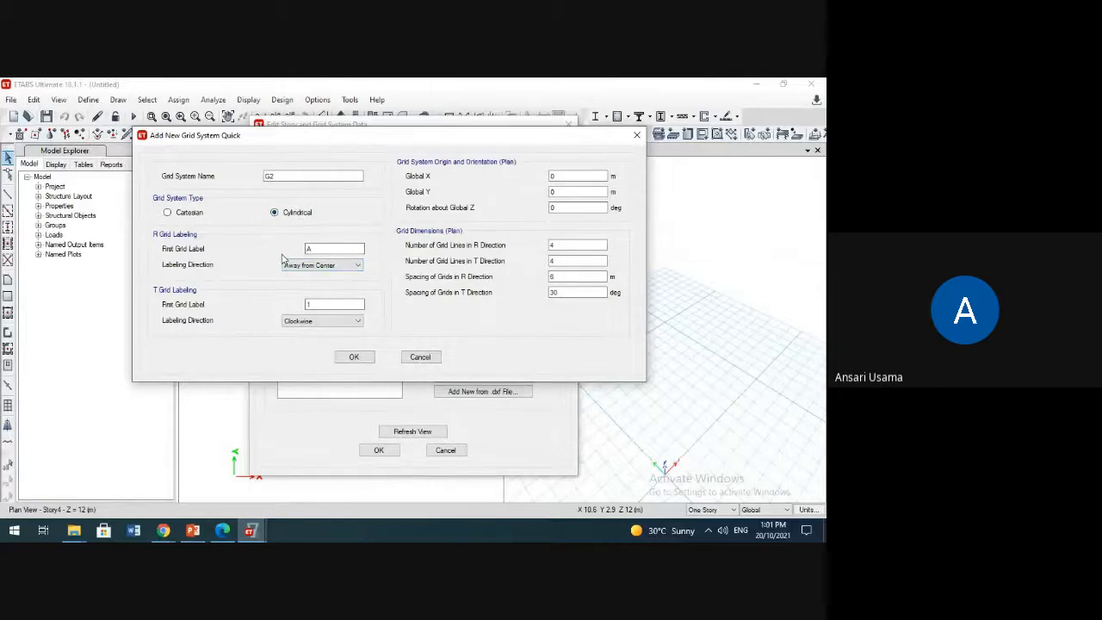
Step: Examine the labeling direction choices for the R and T grids of the new cylindrical system
left_click(356, 270)
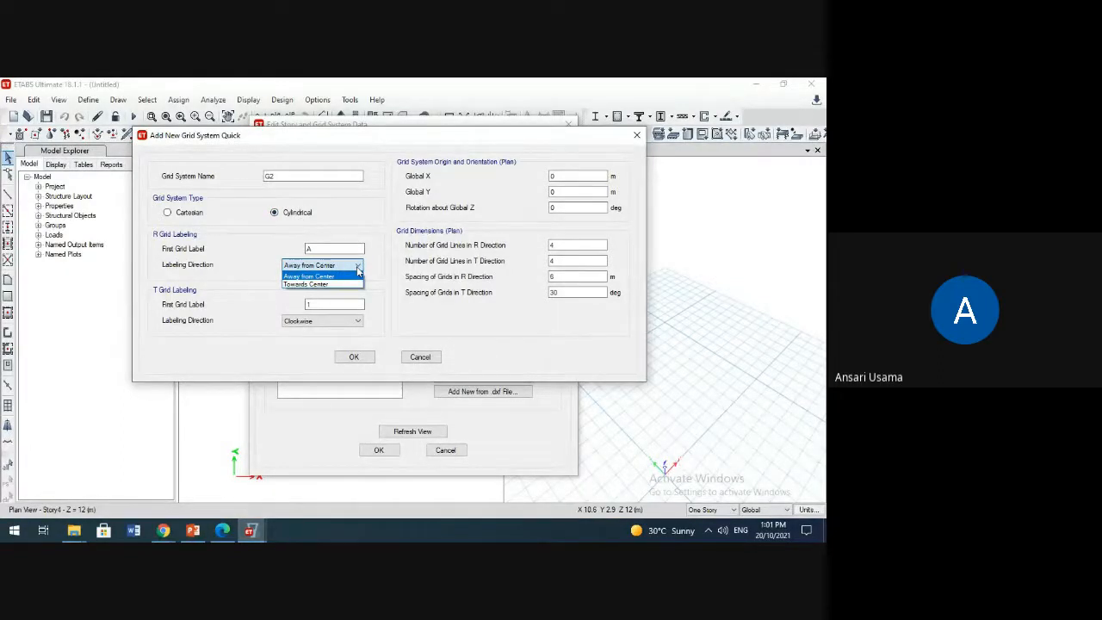
left_click(357, 268)
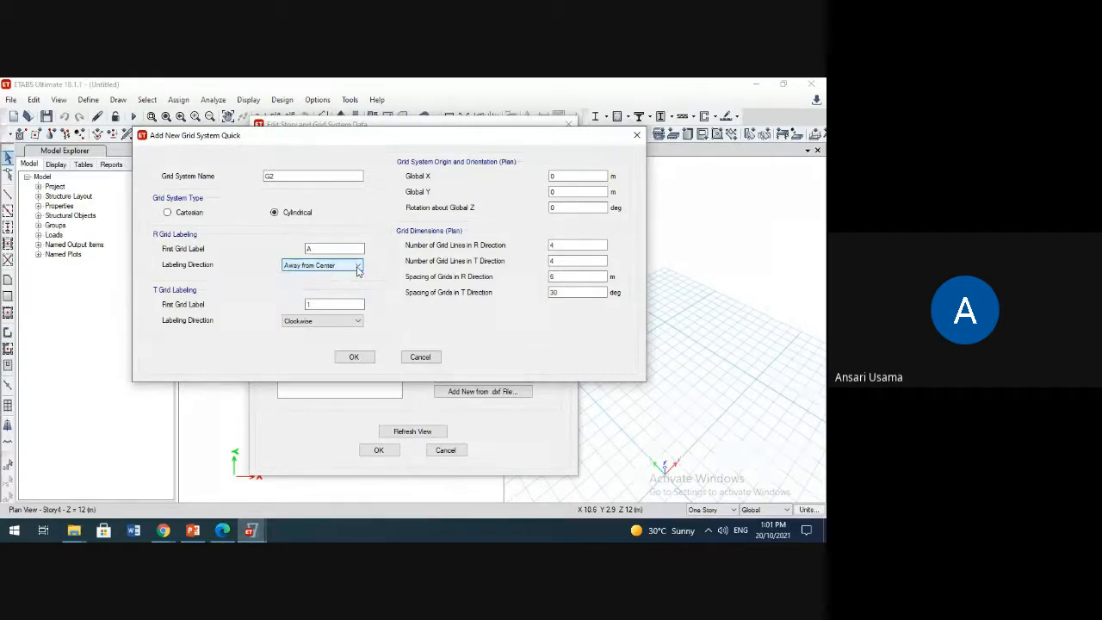
left_click(356, 268)
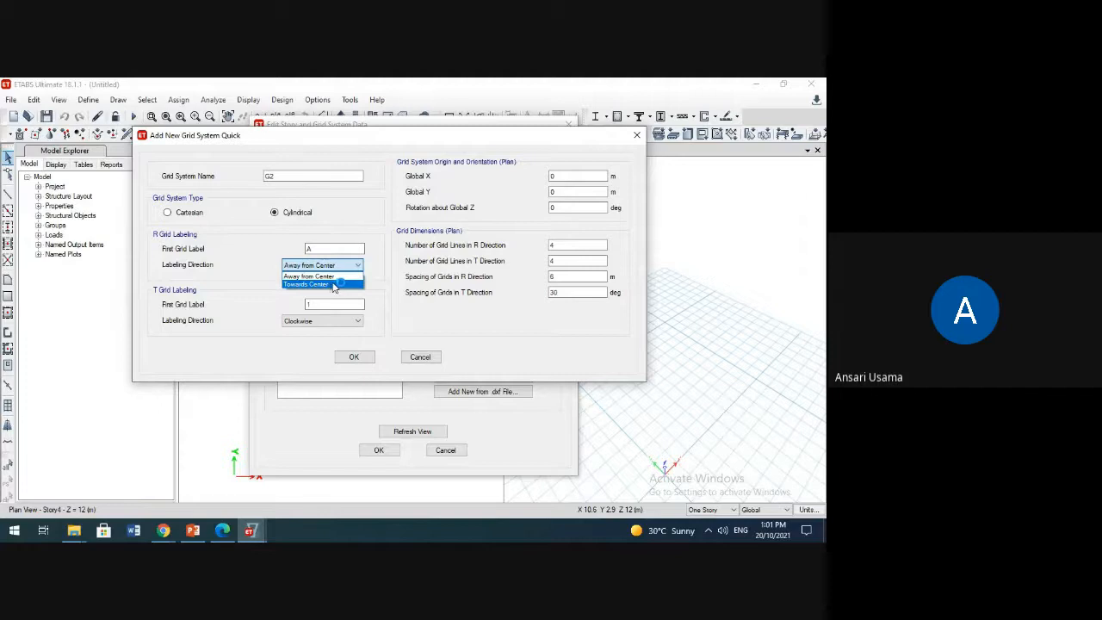
left_click(358, 266)
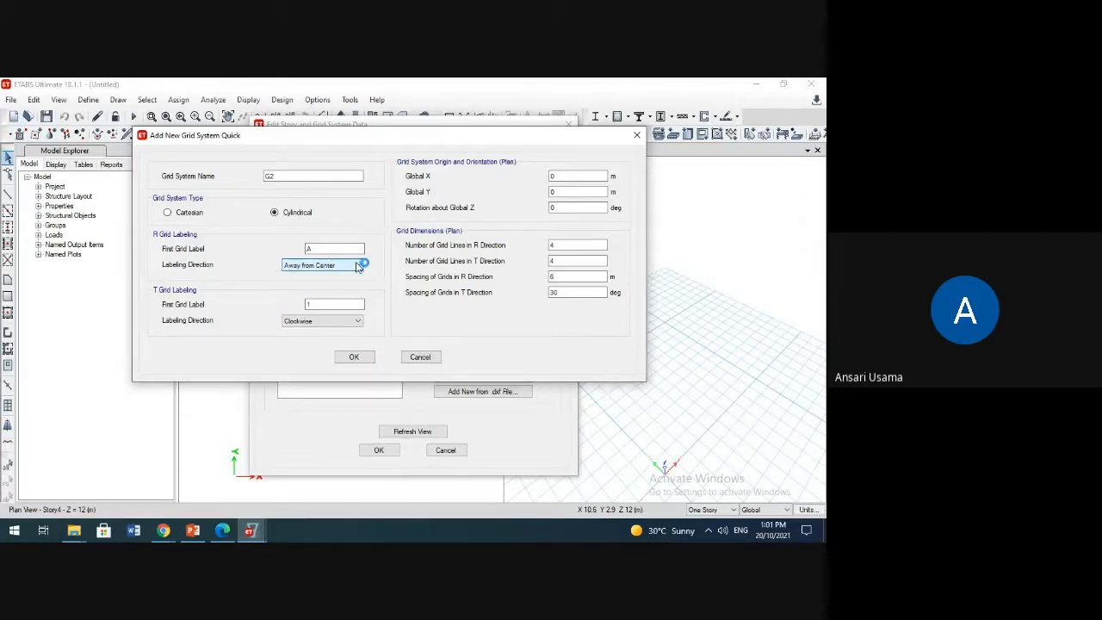
left_click(357, 267)
left_click(359, 269)
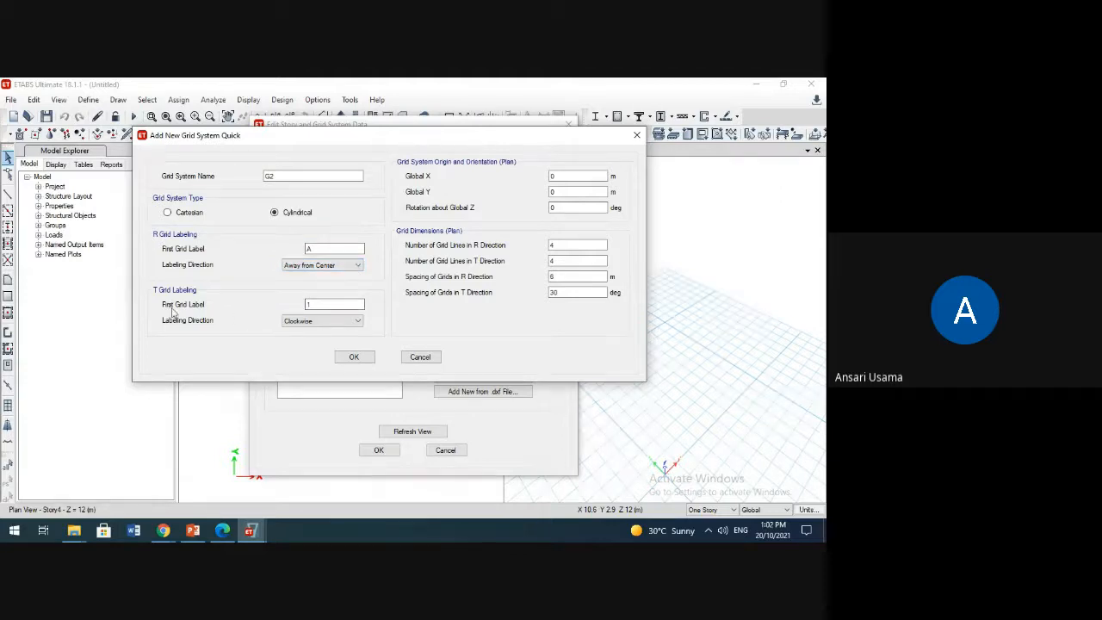
left_click(323, 320)
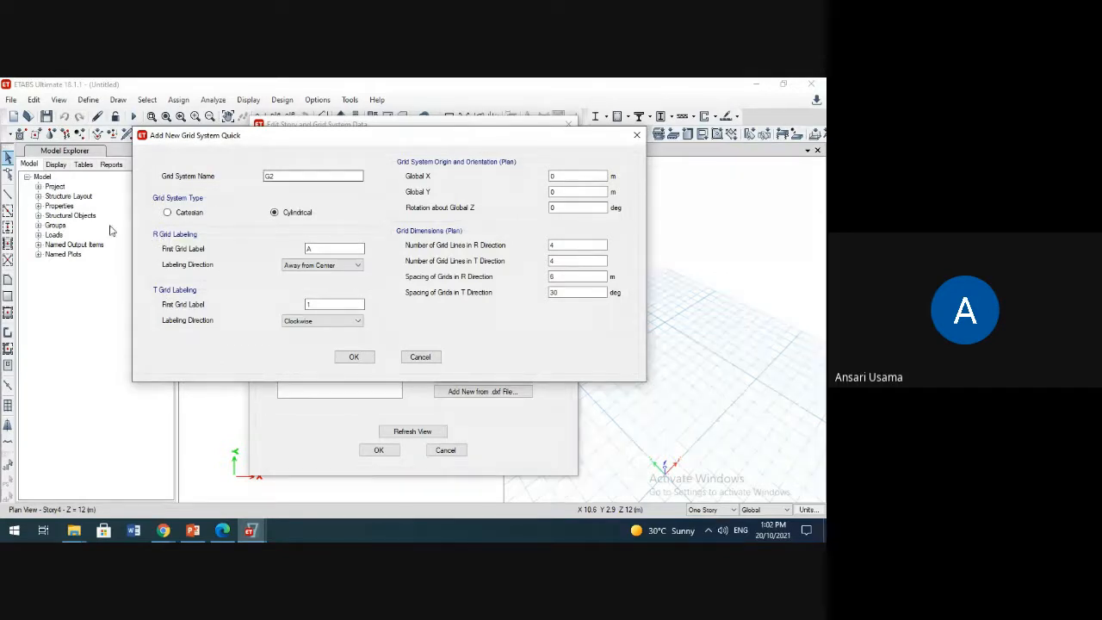
left_click(334, 321)
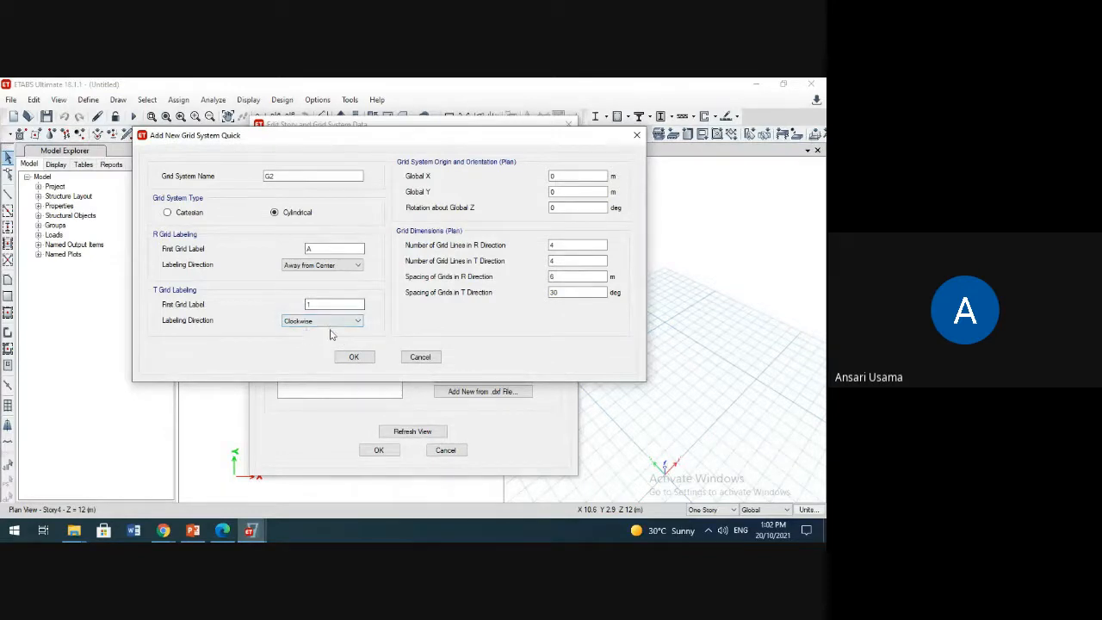
left_click(353, 323)
Step: Create the cylindrical grid with 1 R line, 8 T lines, 5 m R spacing and 45 deg T spacing, and apply it
left_click(572, 259)
left_click(562, 246)
double_click(559, 260)
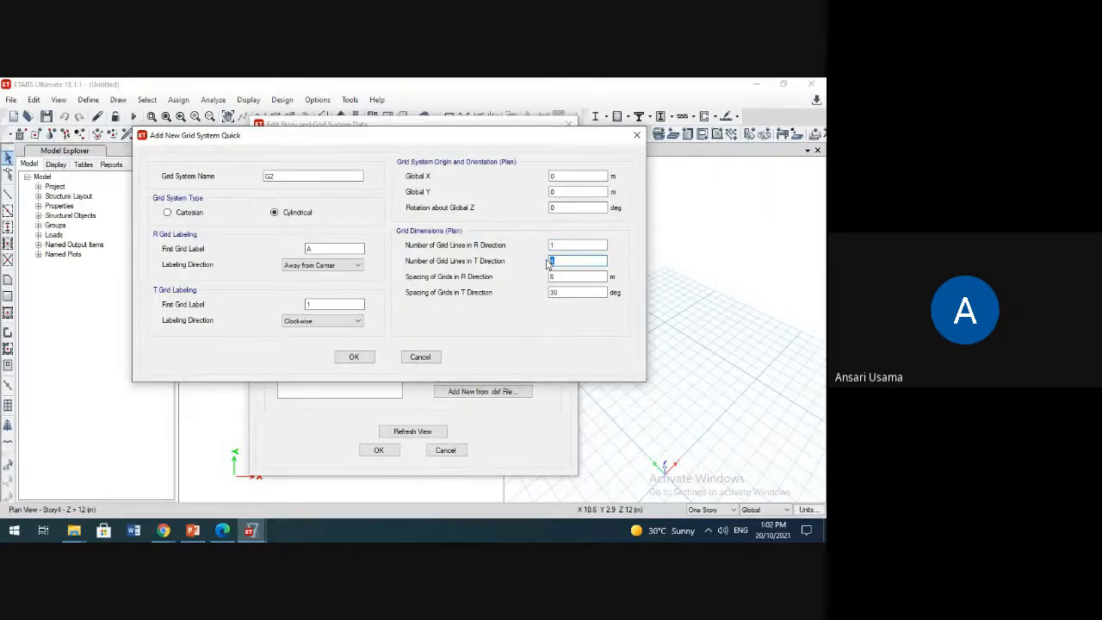
type("8")
double_click(560, 277)
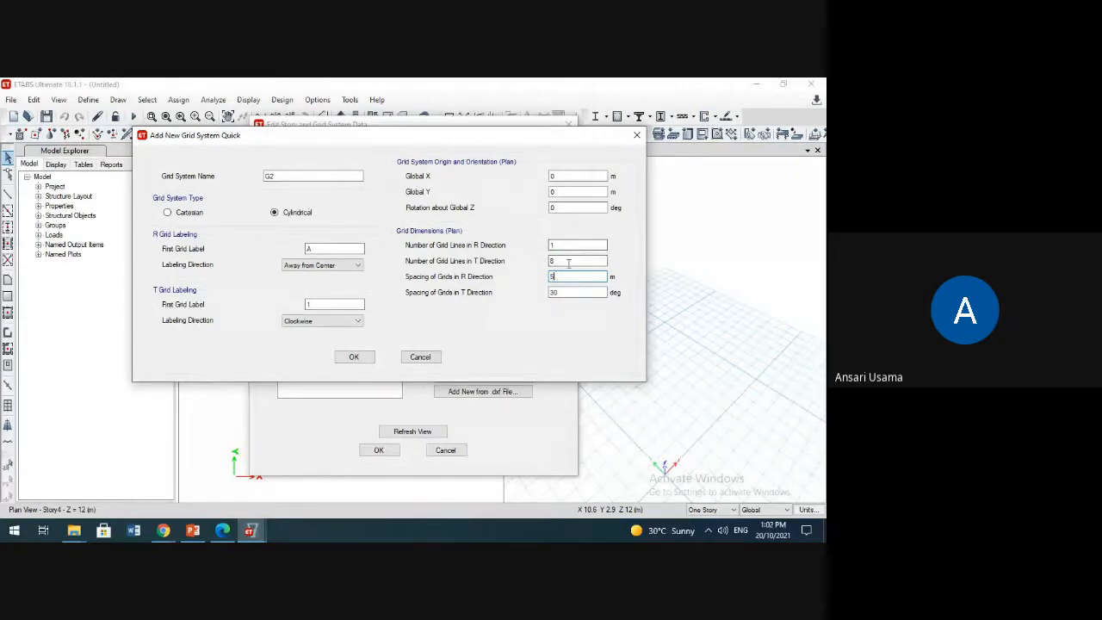
double_click(546, 292)
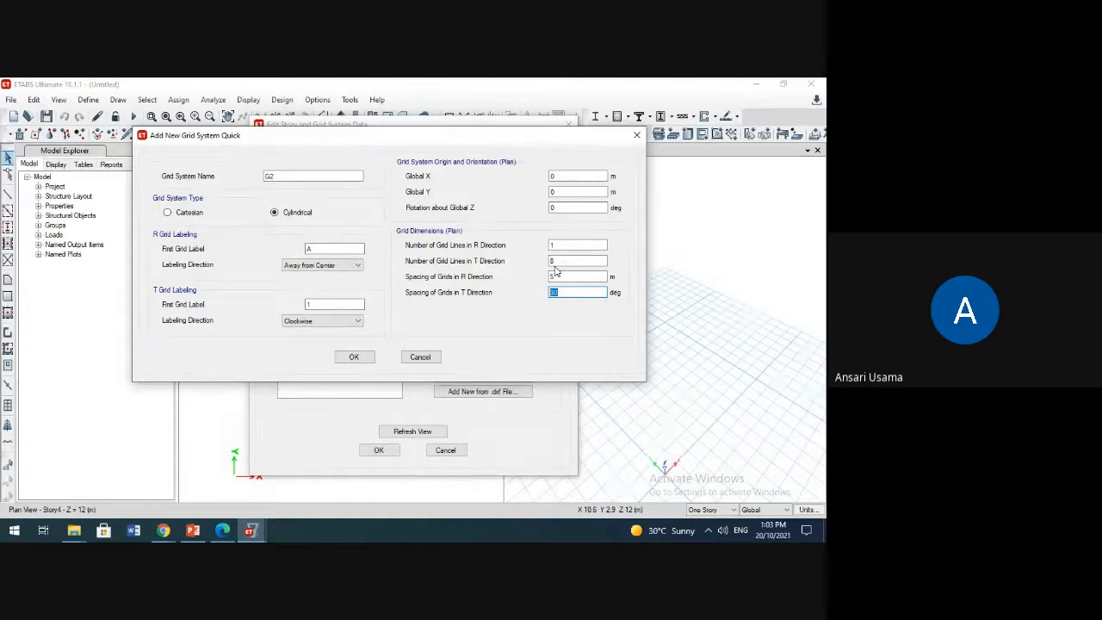
type("45")
left_click(376, 451)
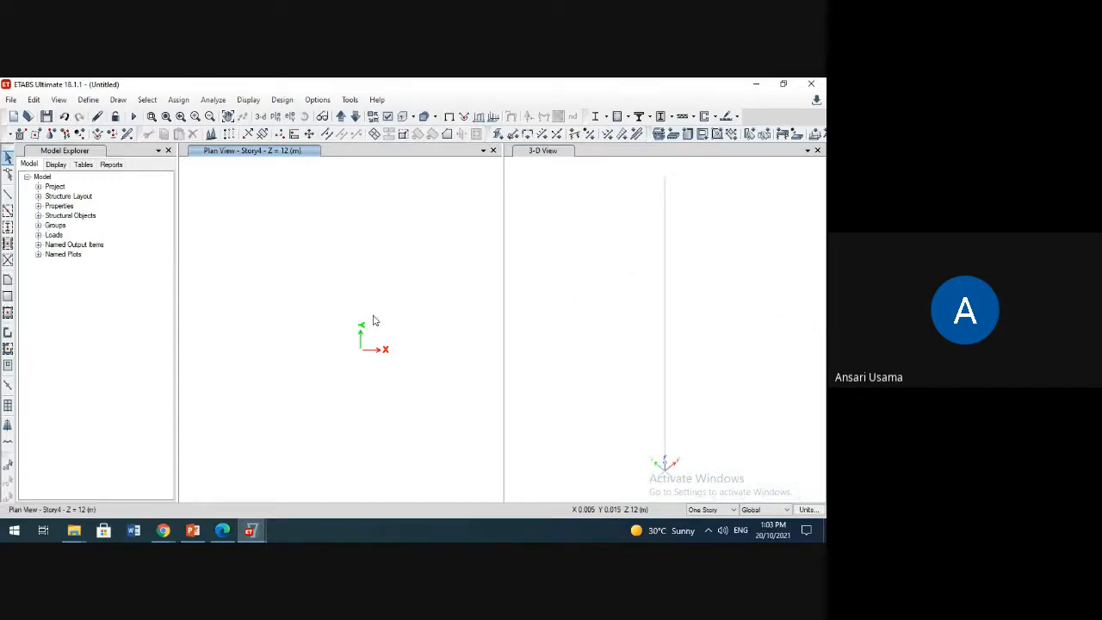
Step: Add radial grid line B at an R ordinate of 5 m to grid system G2 and apply it to the model
scroll(320, 298, "down", 3)
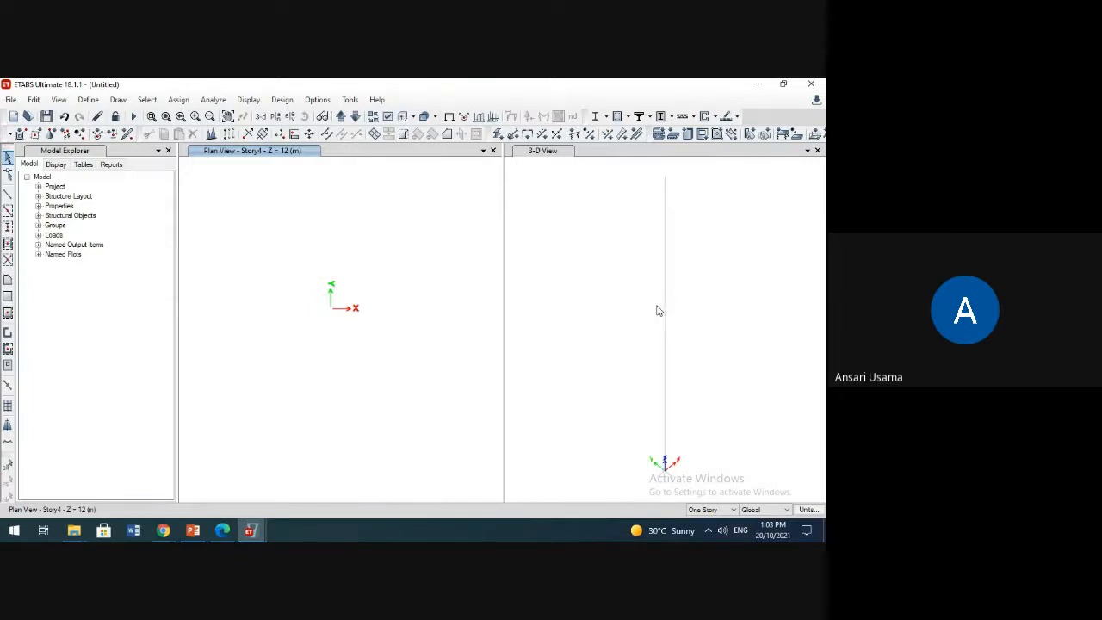
left_click(212, 135)
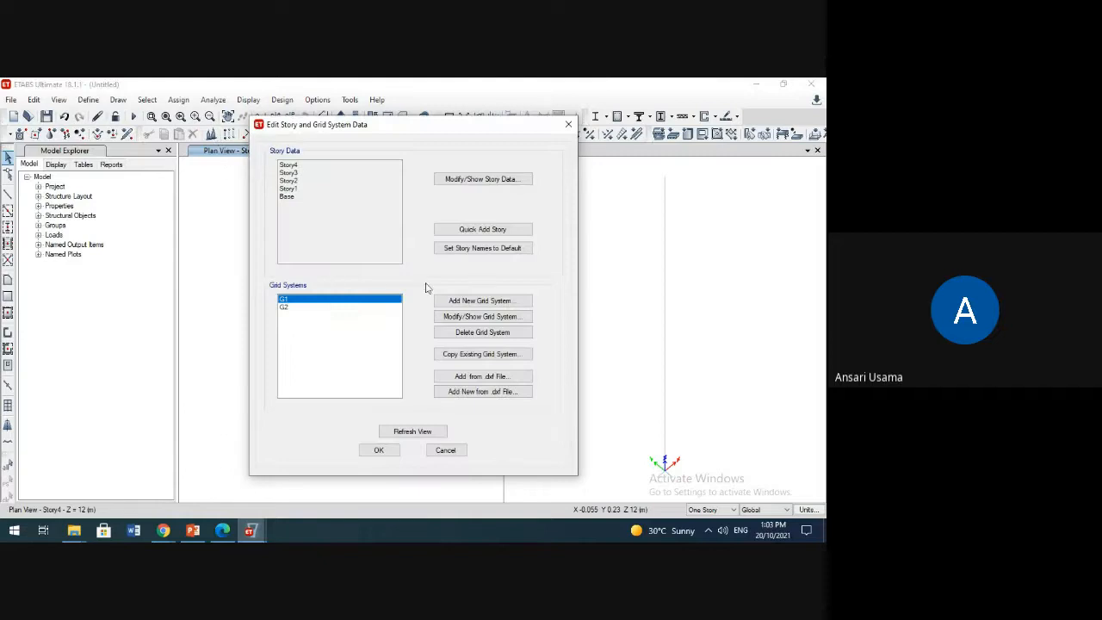
left_click(291, 308)
left_click(466, 318)
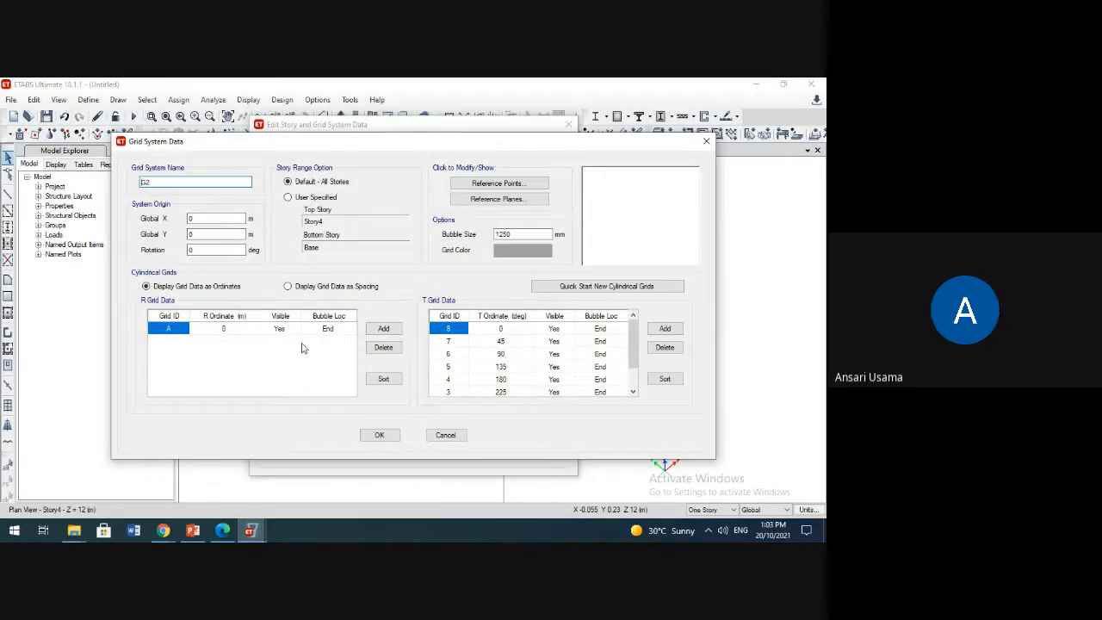
left_click(379, 330)
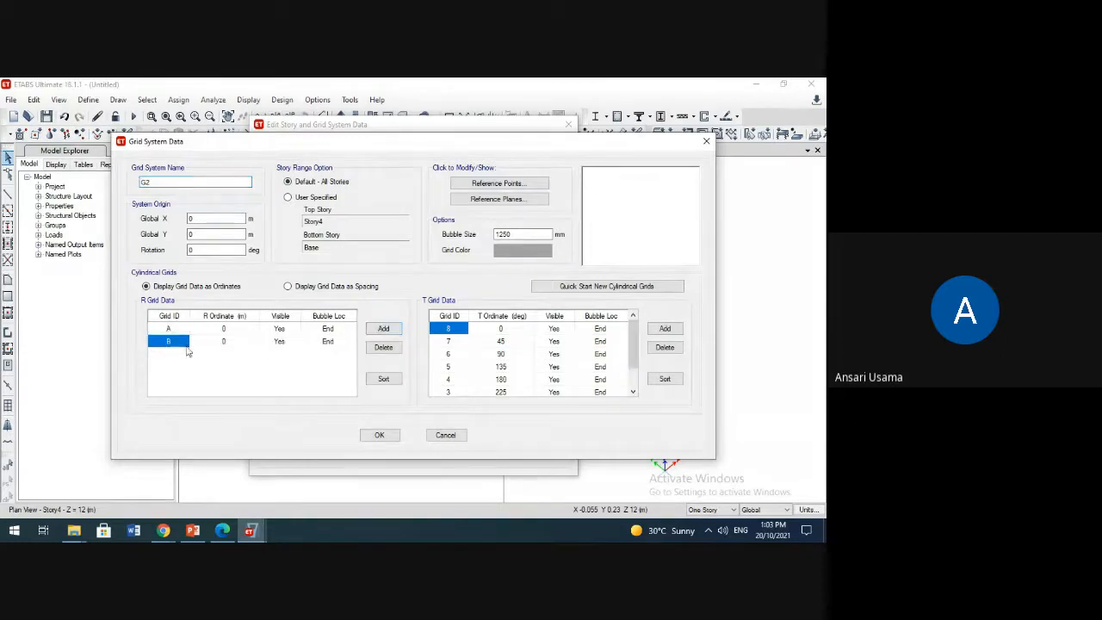
left_click(231, 346)
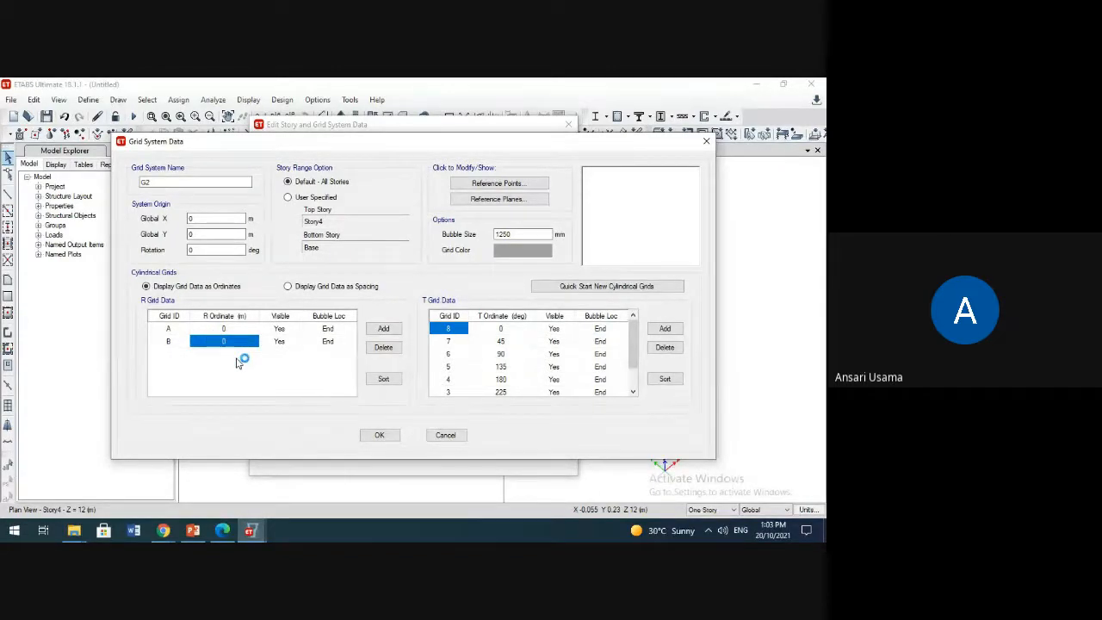
type("5")
left_click(378, 435)
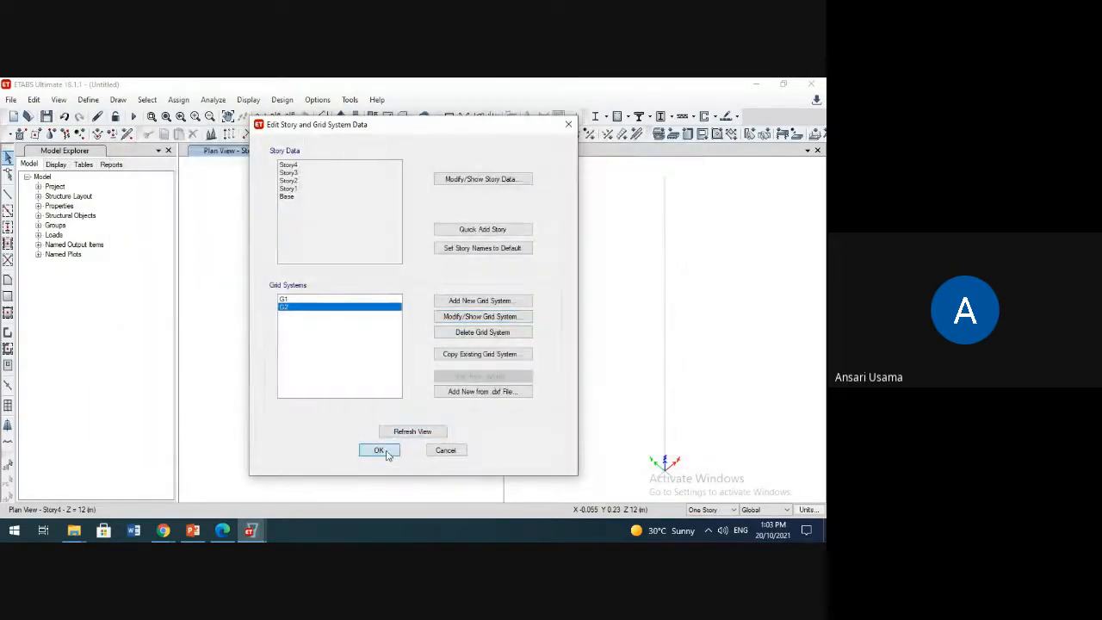
left_click(376, 451)
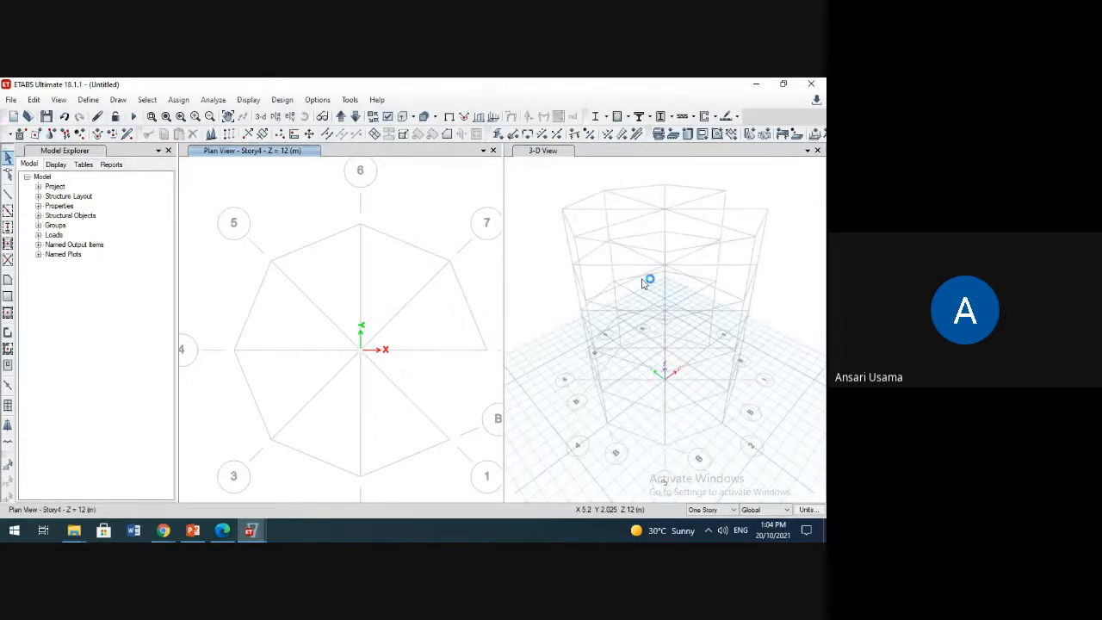
Step: Examine the cylindrical grid's radial and angular lines and their bubbles in the plan and 3-D views
scroll(642, 283, "down", 3)
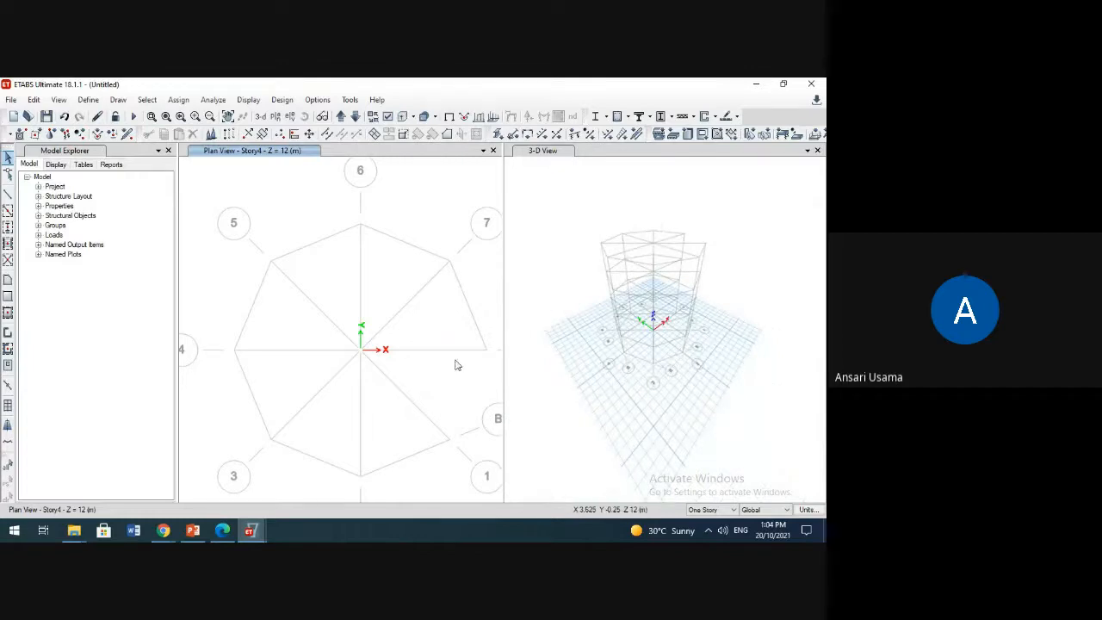
middle_click_drag(460, 361, 454, 334)
scroll(456, 370, "down", 5)
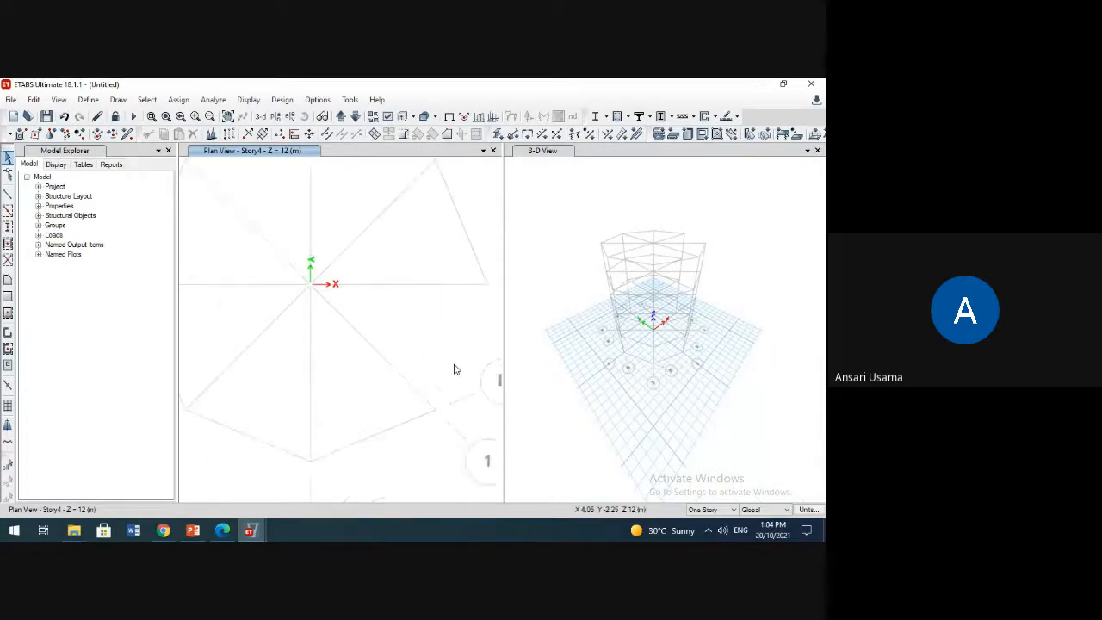
middle_click_drag(455, 366, 429, 339)
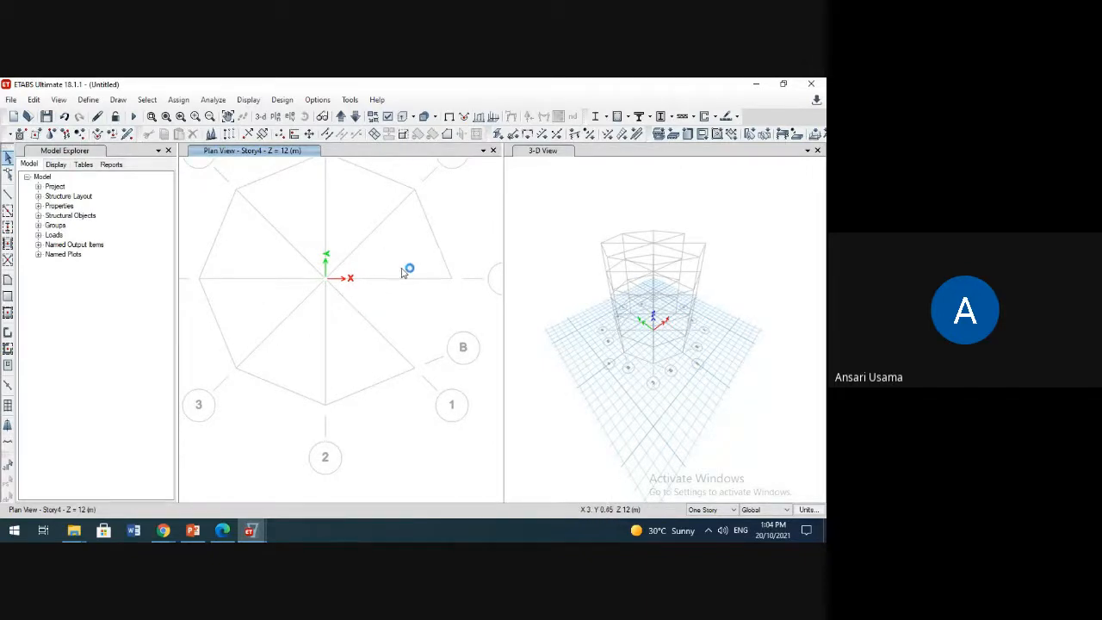
scroll(639, 265, "down", 3)
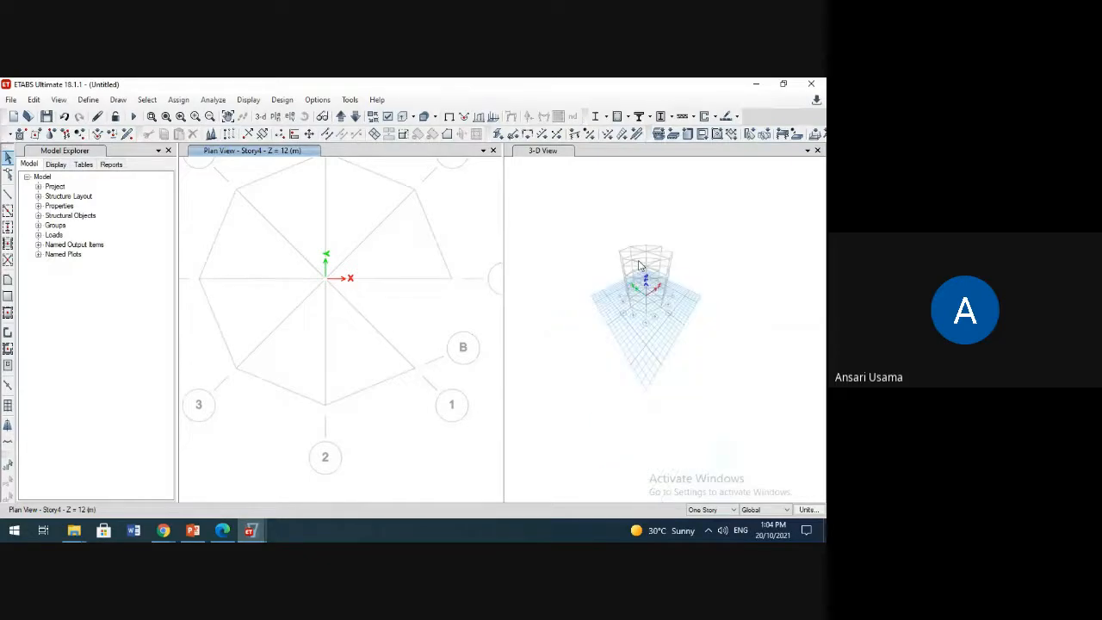
scroll(383, 290, "down", 3)
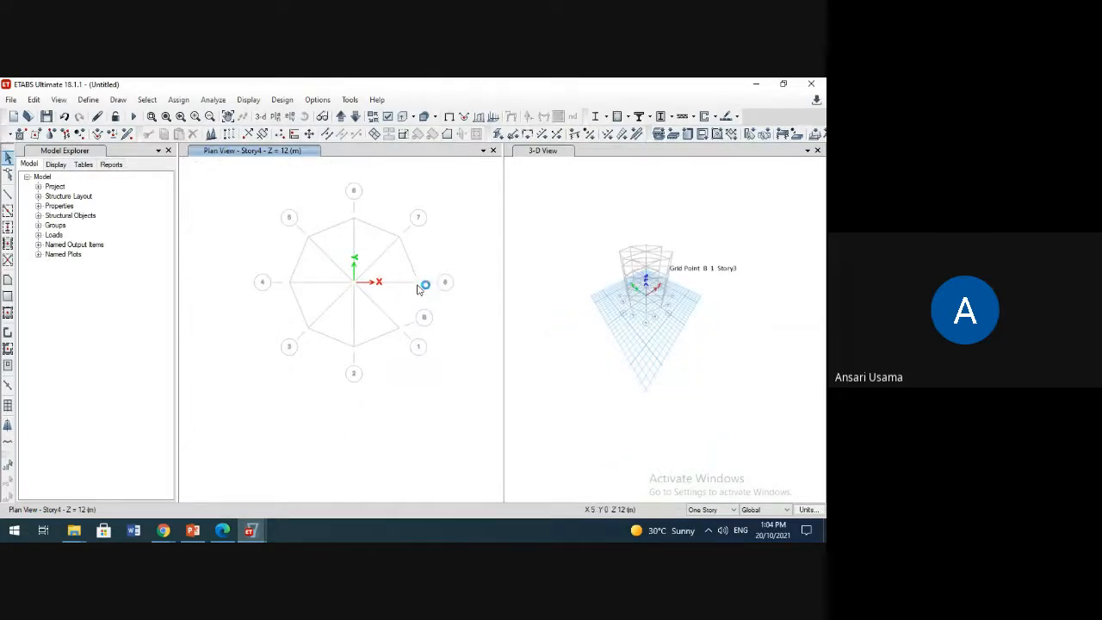
scroll(412, 329, "up", 5)
scroll(389, 336, "down", 5)
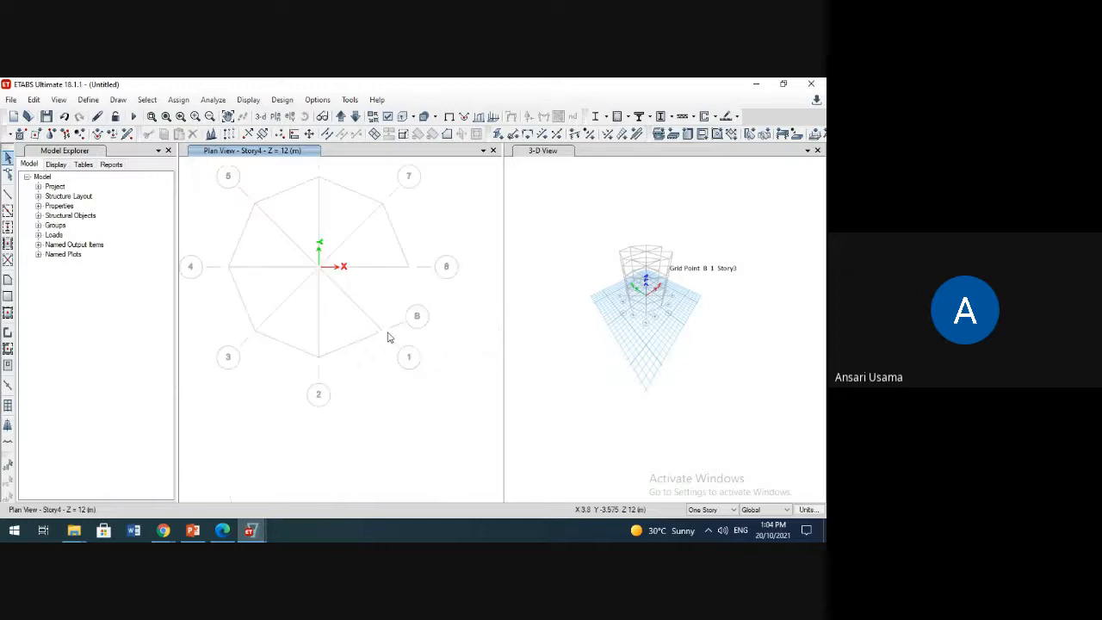
Step: Add another angular (T) grid line to cylindrical grid system G2 and apply it to the model
left_click(212, 135)
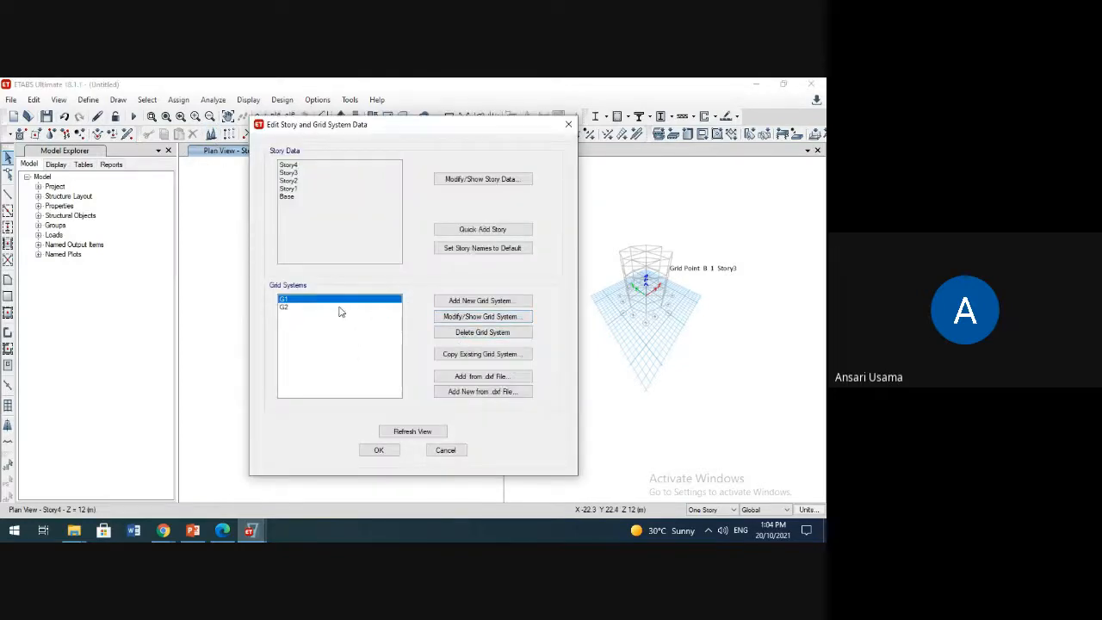
left_click(286, 308)
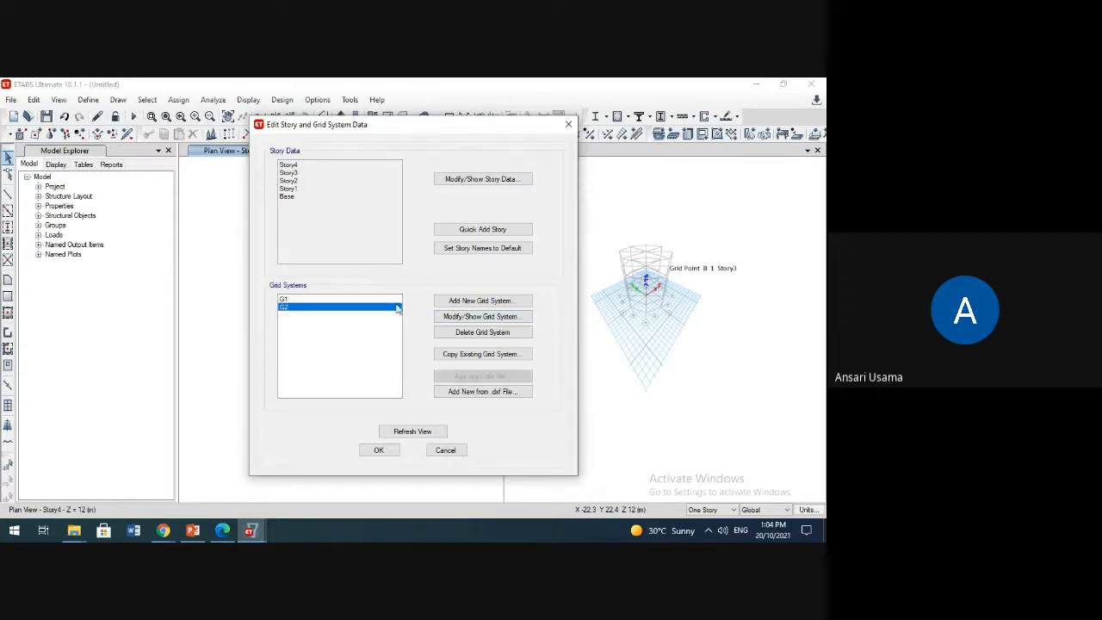
left_click(496, 321)
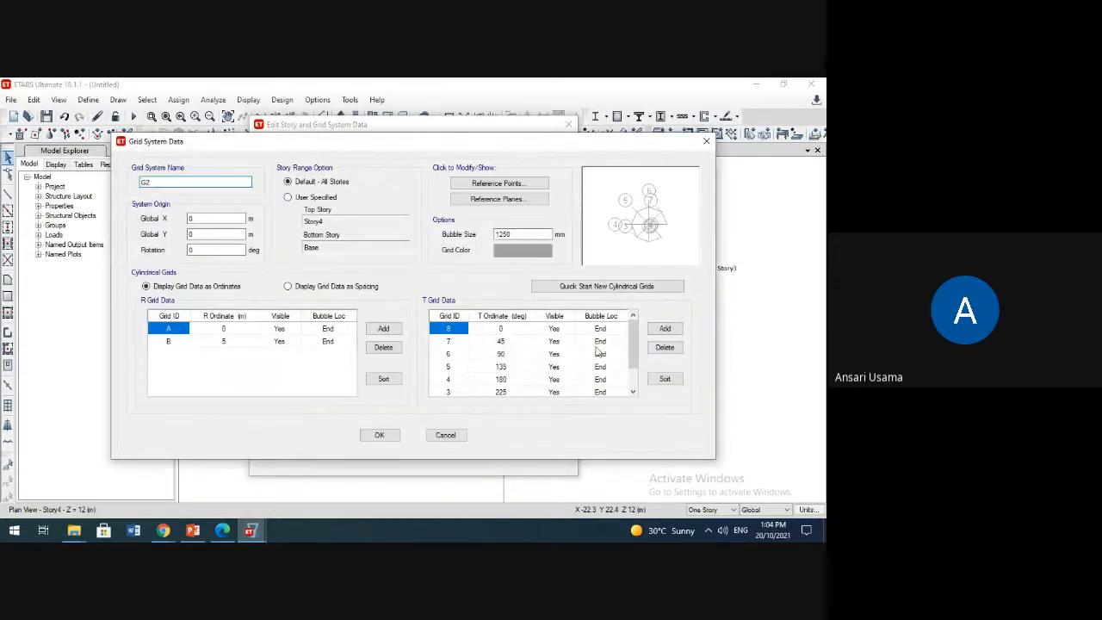
left_click_drag(634, 349, 638, 352)
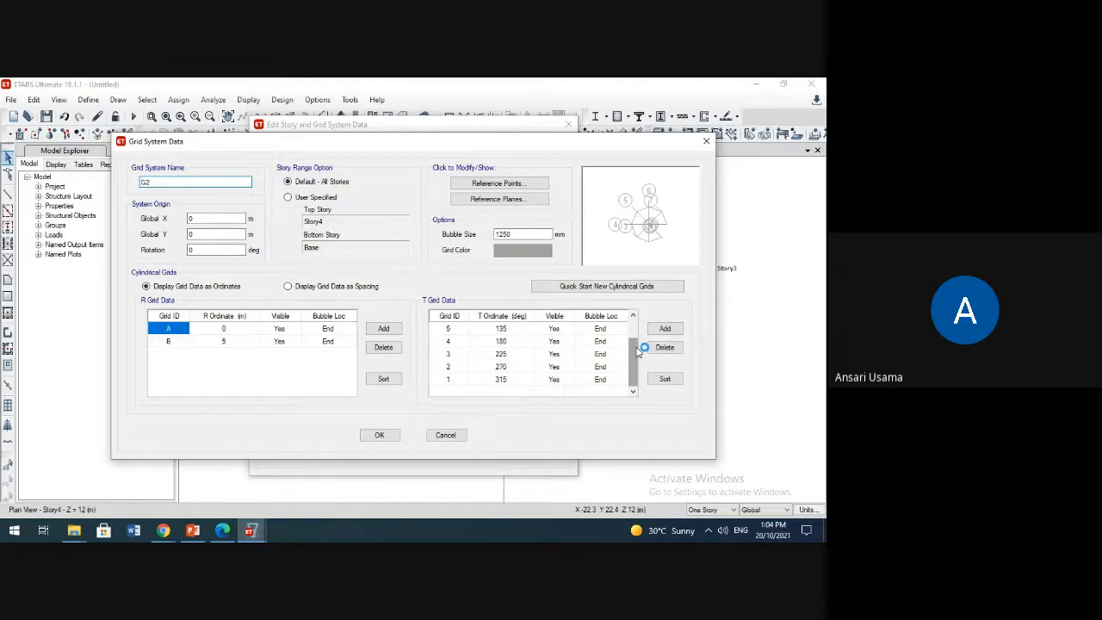
scroll(637, 352, "up", 1)
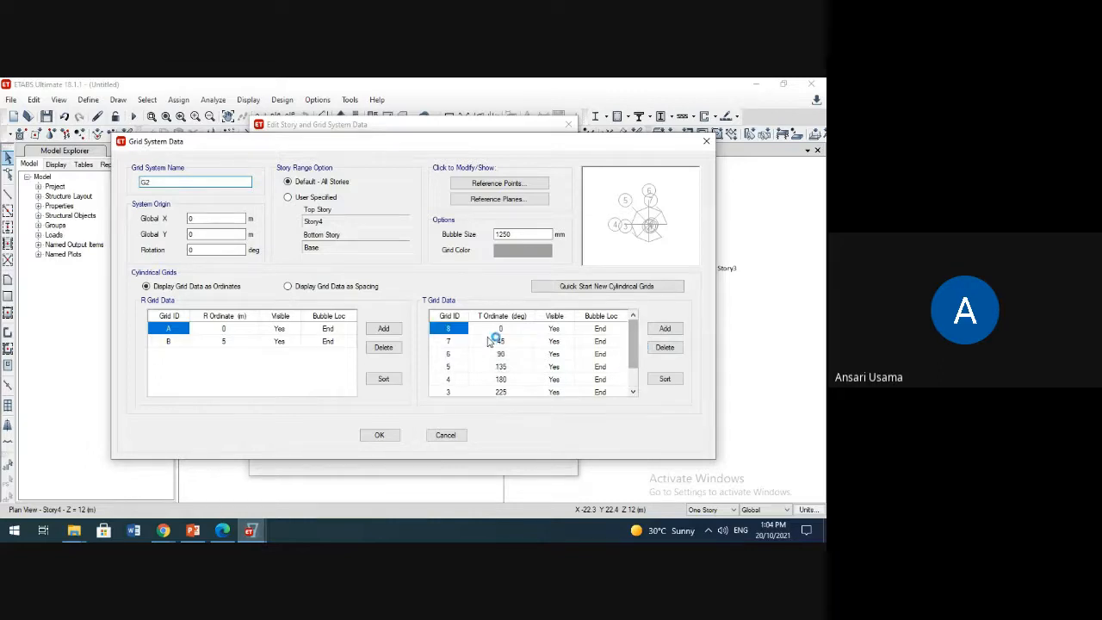
left_click(665, 329)
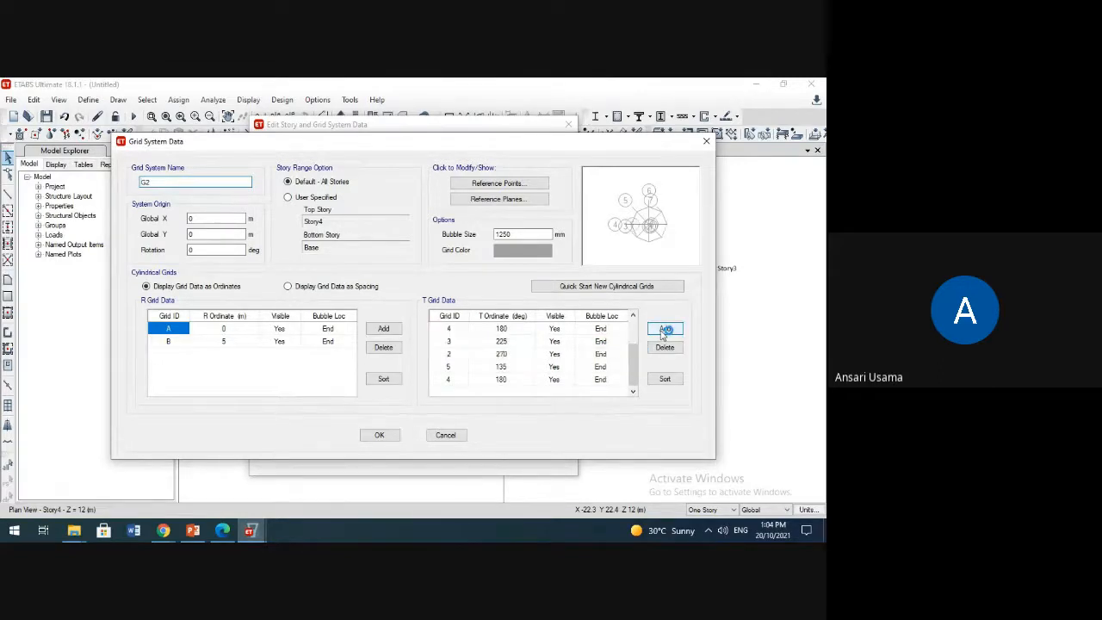
left_click(380, 435)
left_click(375, 450)
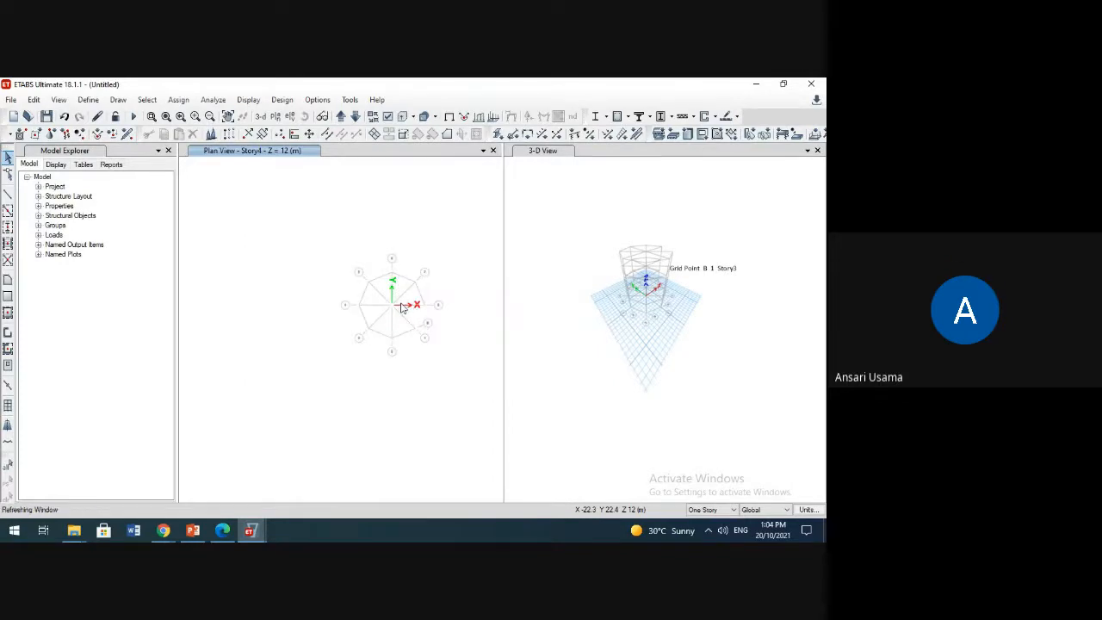
Step: Examine the closed octagonal outline and the grid bubbles of the cylindrical grid in the plan and 3-D views
scroll(403, 308, "up", 3)
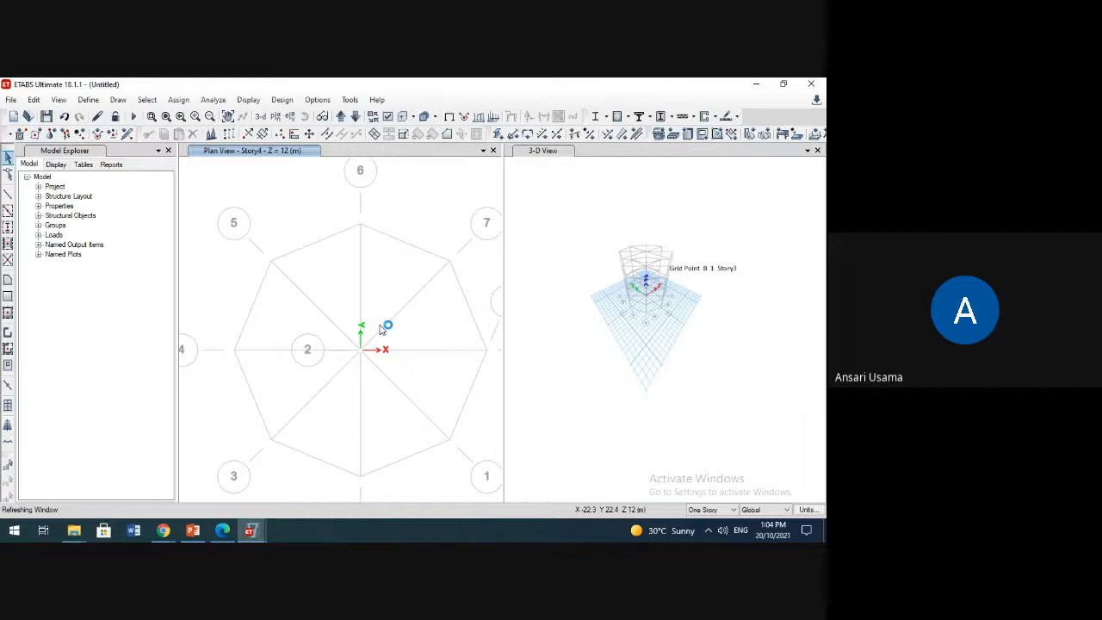
scroll(379, 325, "down", 3)
middle_click_drag(379, 325, 352, 318)
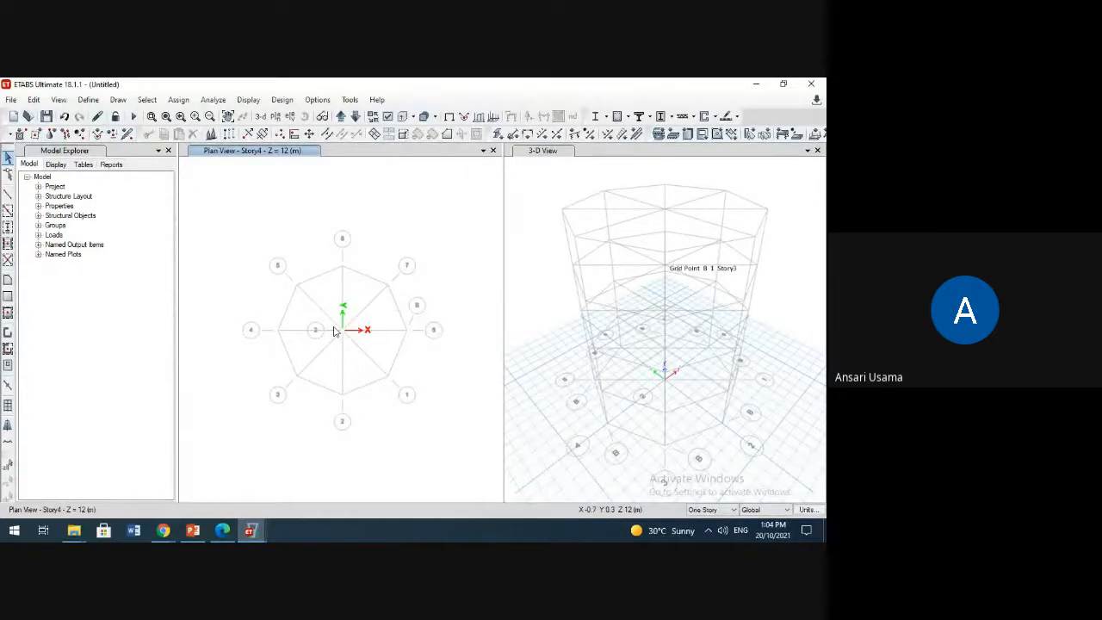
scroll(336, 332, "up", 3)
scroll(336, 330, "down", 3)
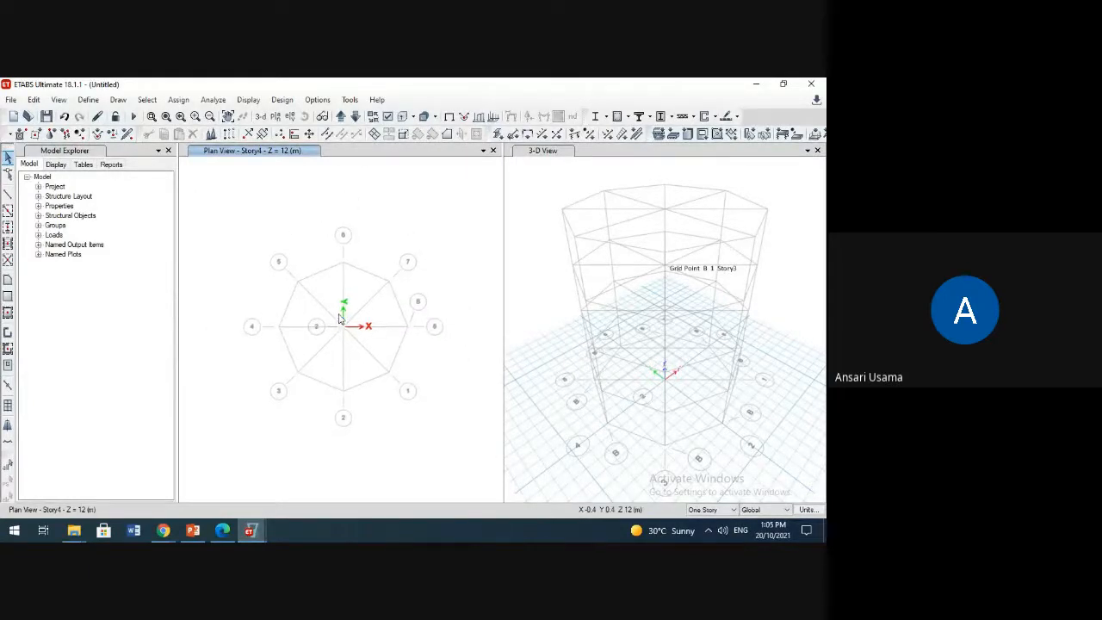
middle_click_drag(336, 331, 340, 312)
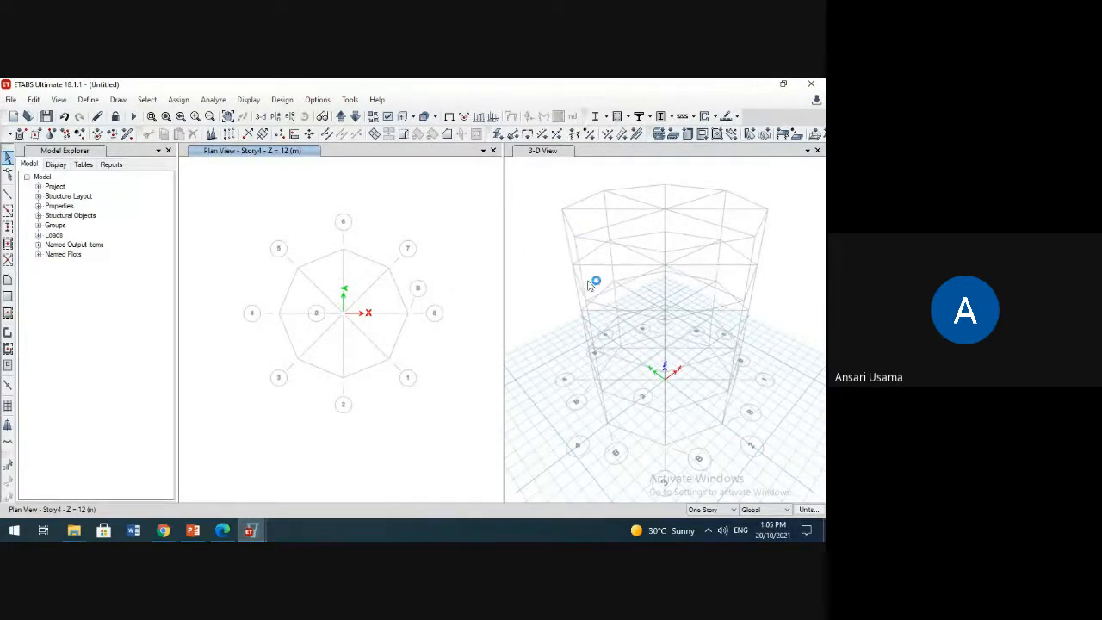
scroll(686, 293, "down", 3)
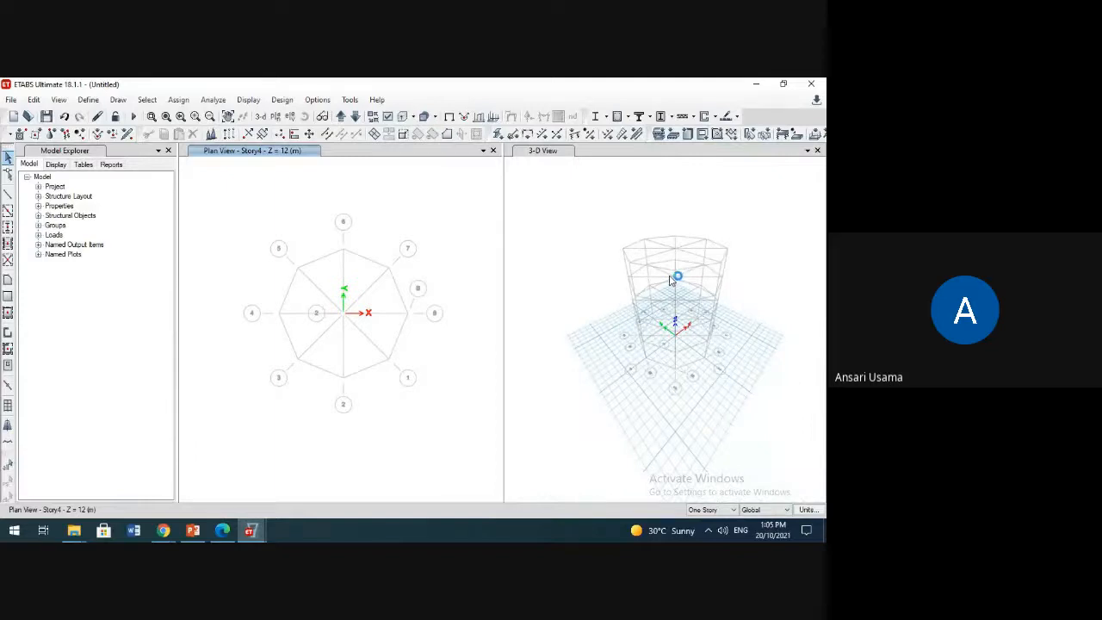
scroll(672, 280, "up", 3)
scroll(673, 279, "down", 3)
scroll(702, 285, "down", 1)
scroll(689, 276, "up", 4)
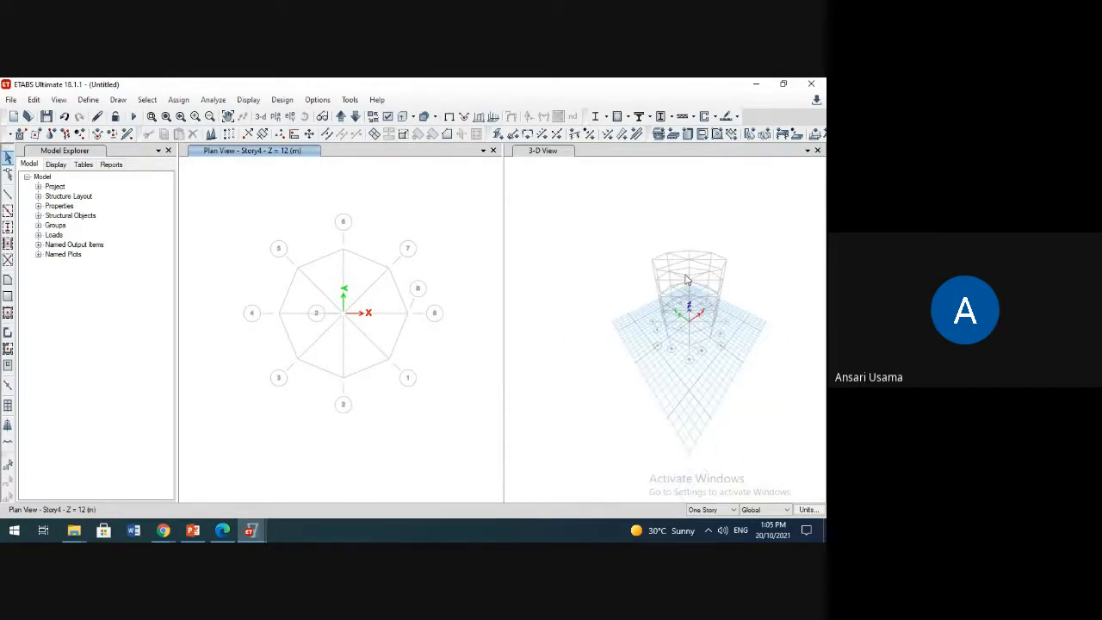
scroll(675, 265, "down", 3)
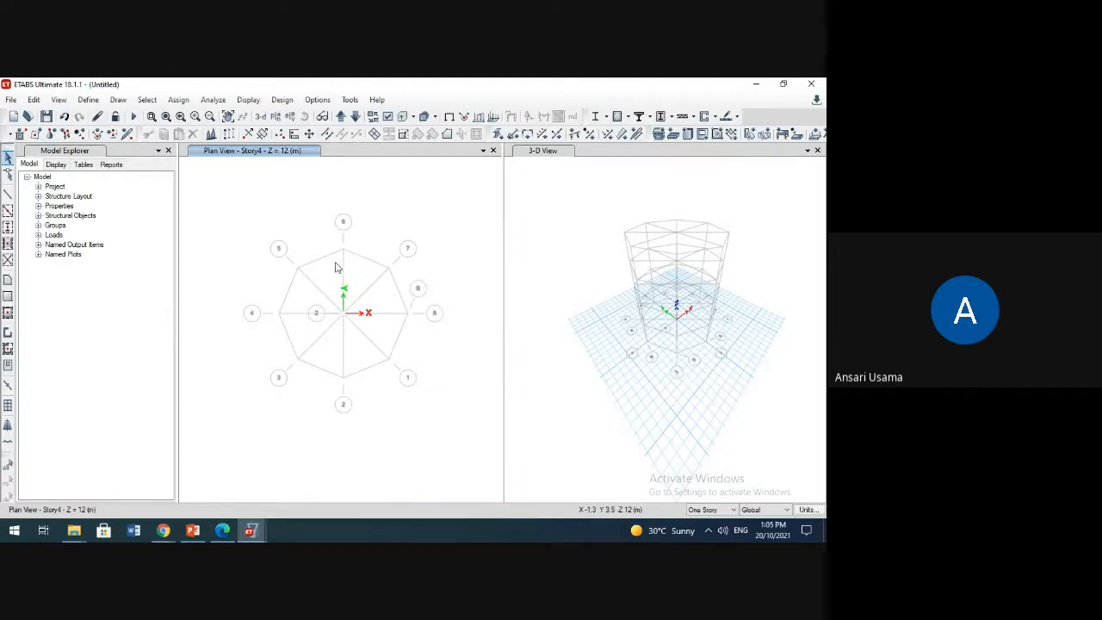
Step: Add radial grid line C at an R ordinate of 10 m to grid system G2 and apply it to the model
left_click(211, 135)
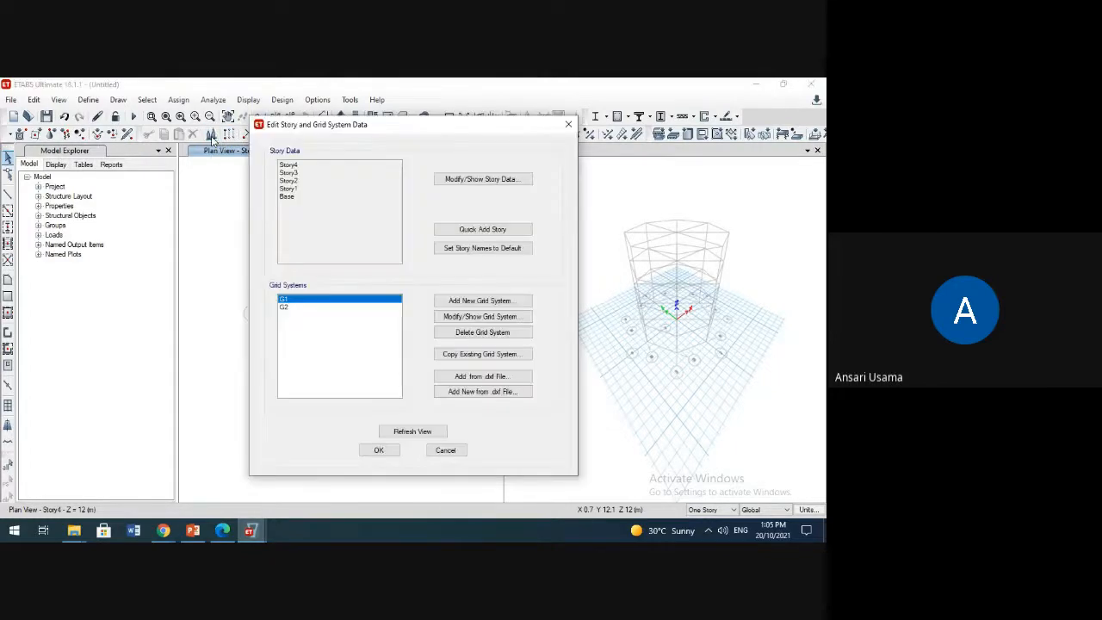
left_click(293, 307)
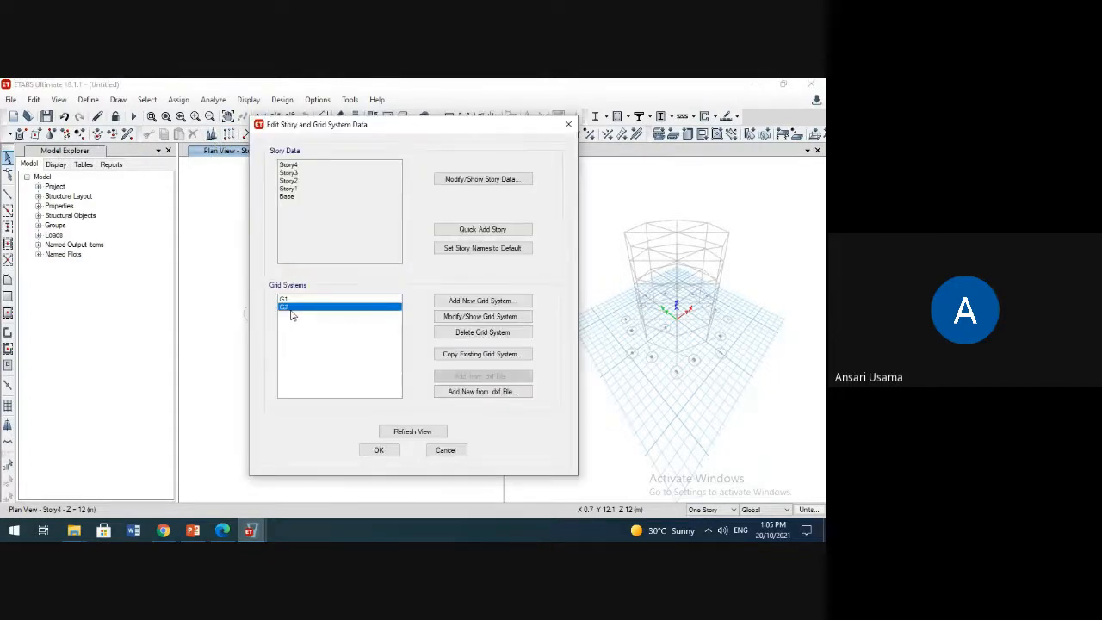
left_click(486, 317)
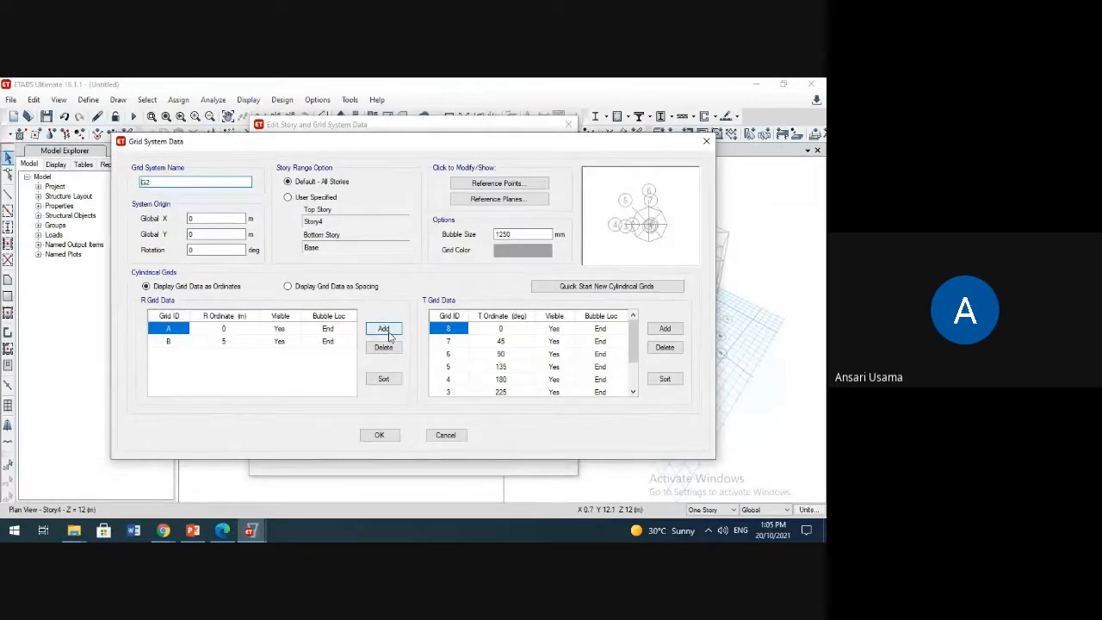
left_click(289, 344)
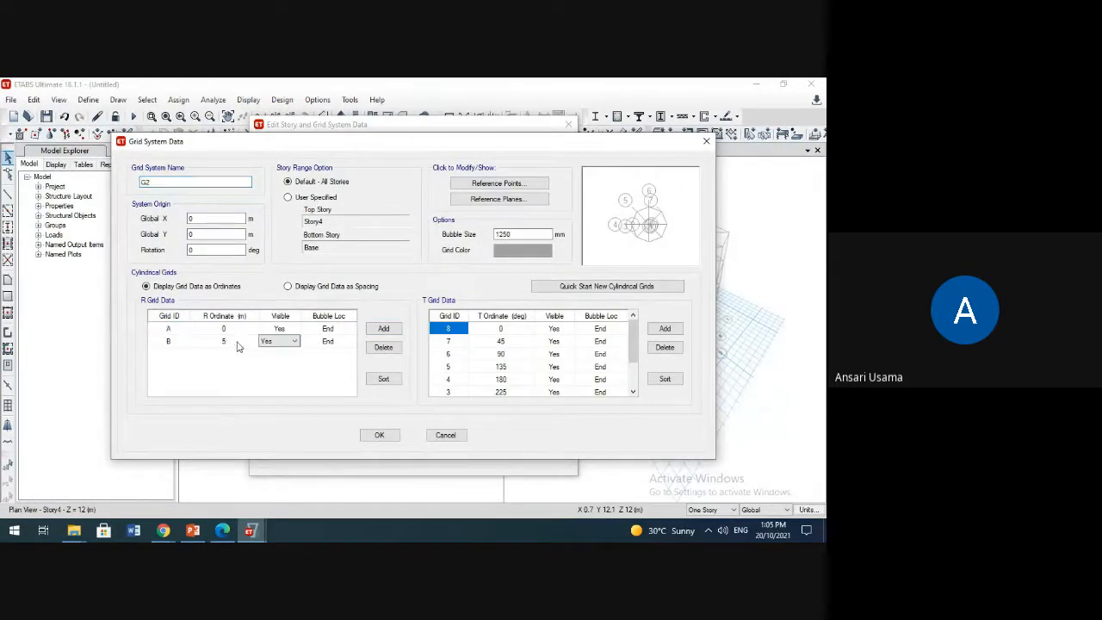
left_click(238, 345)
left_click(383, 328)
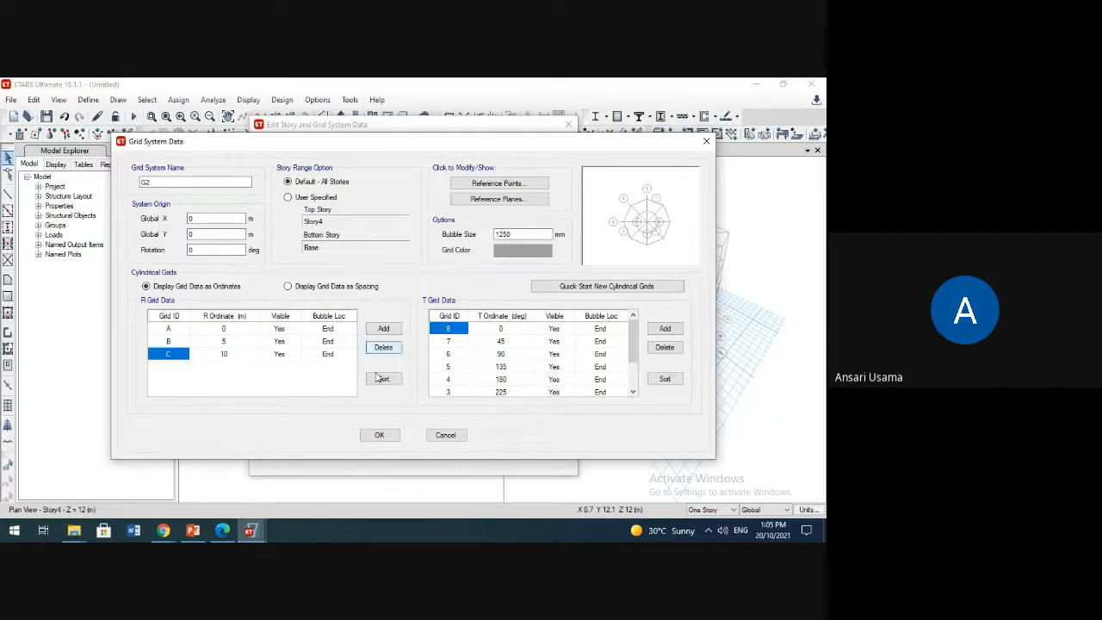
left_click(392, 438)
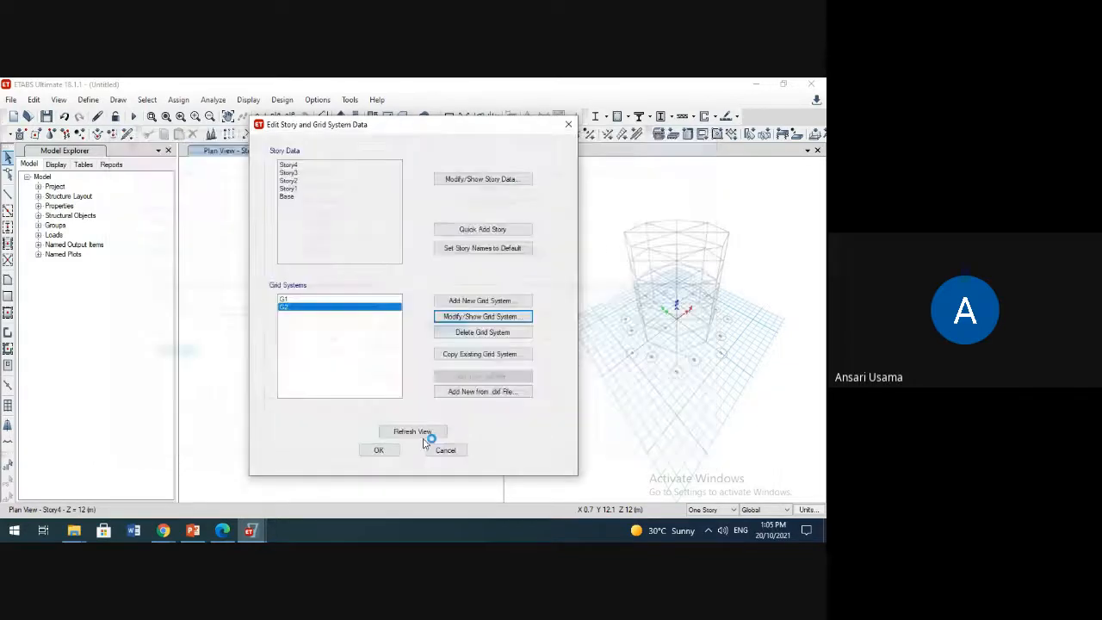
left_click(388, 447)
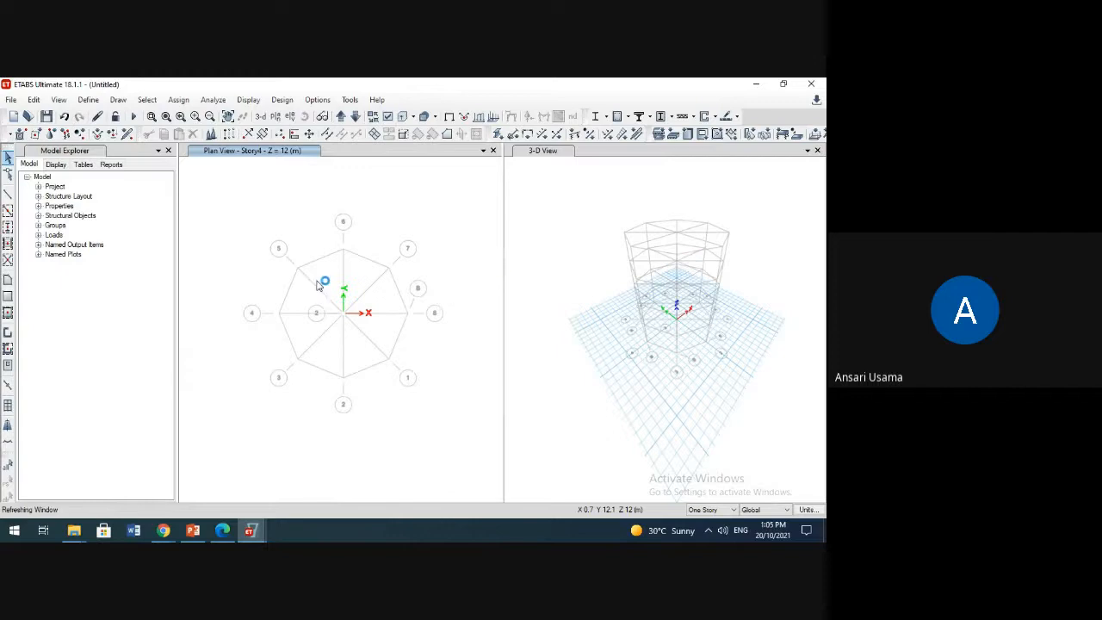
Step: Examine the inner and outer rings of radial lines B and C in the plan and 3-D views
scroll(329, 296, "up", 3)
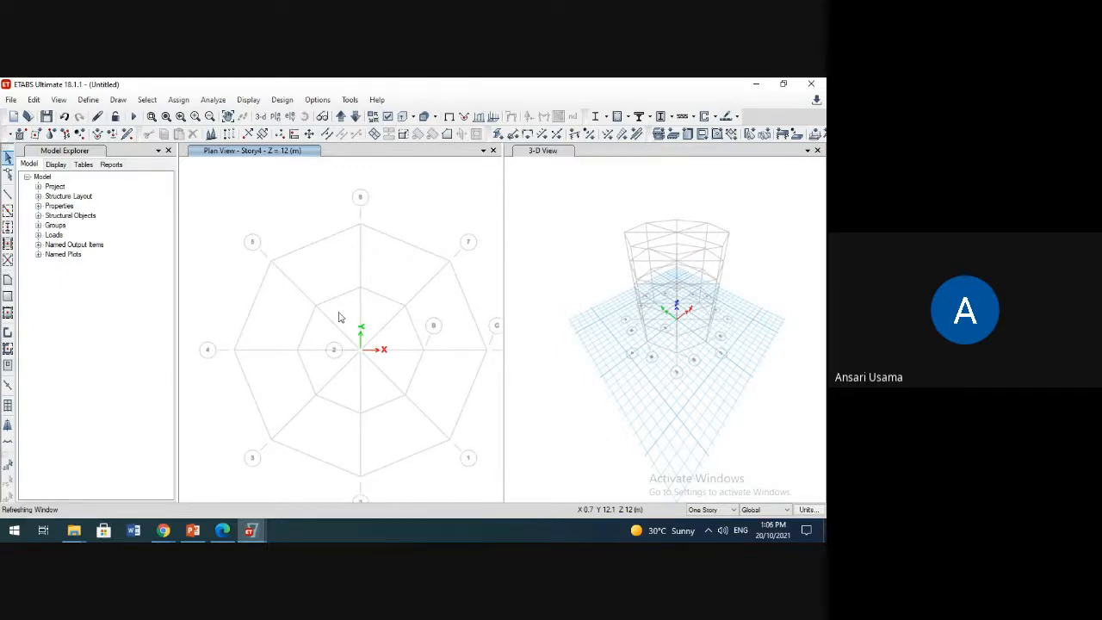
scroll(337, 306, "down", 3)
scroll(361, 302, "up", 3)
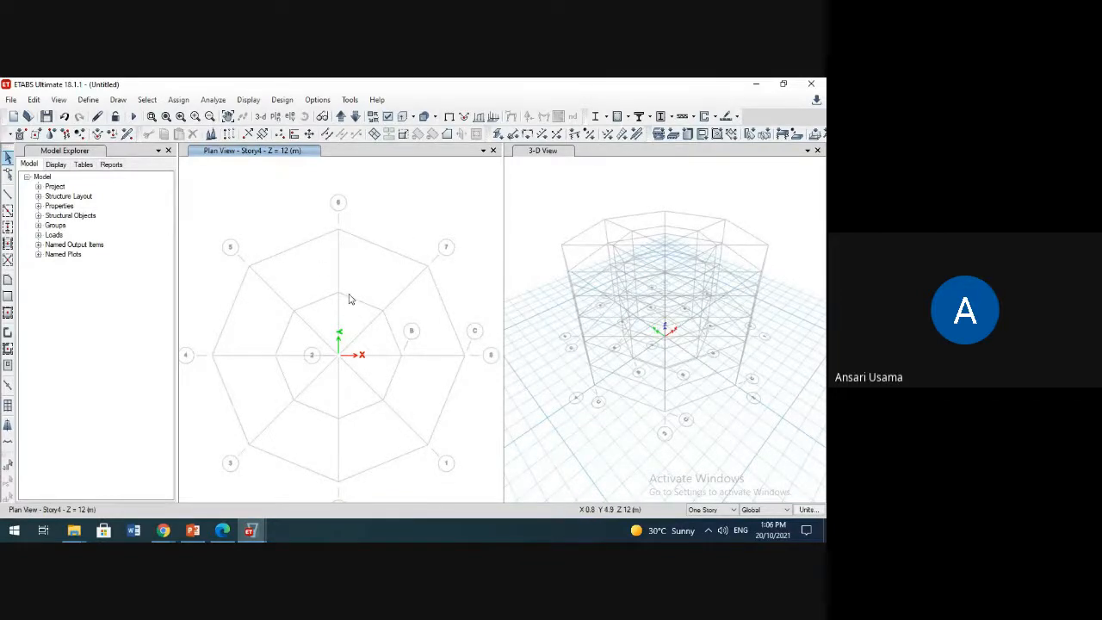
scroll(348, 298, "down", 2)
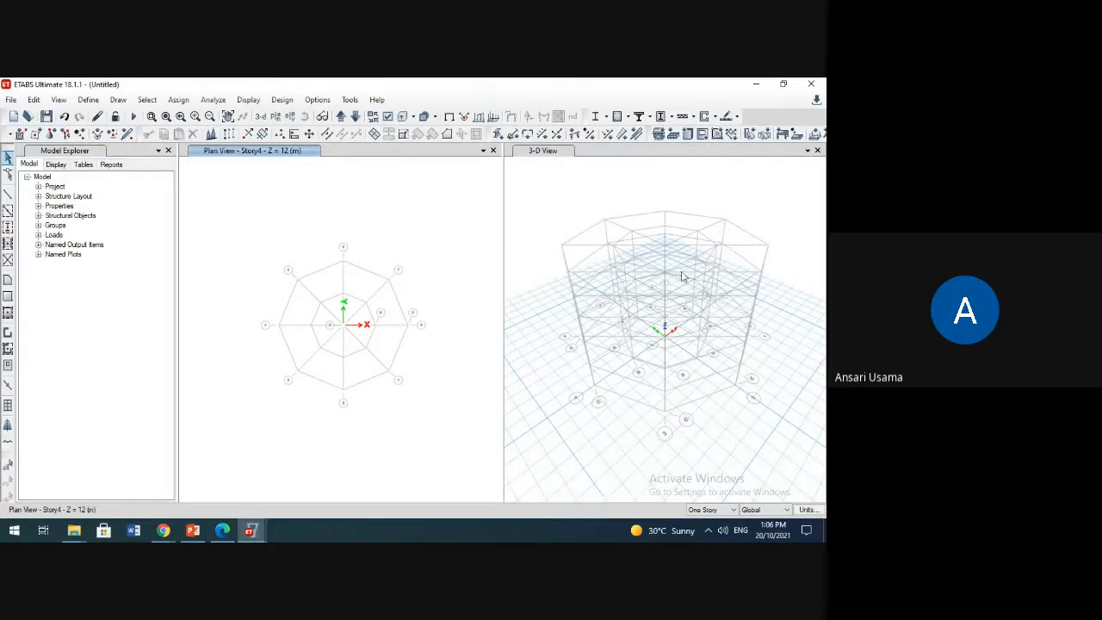
scroll(295, 356, "up", 4)
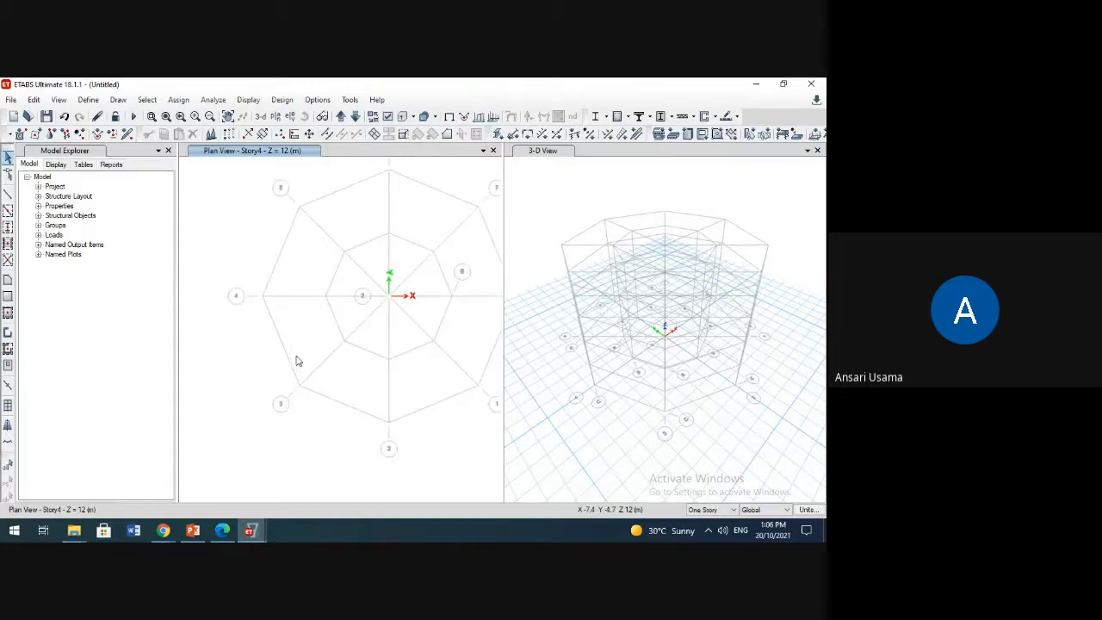
scroll(295, 357, "down", 4)
middle_click_drag(315, 349, 297, 328)
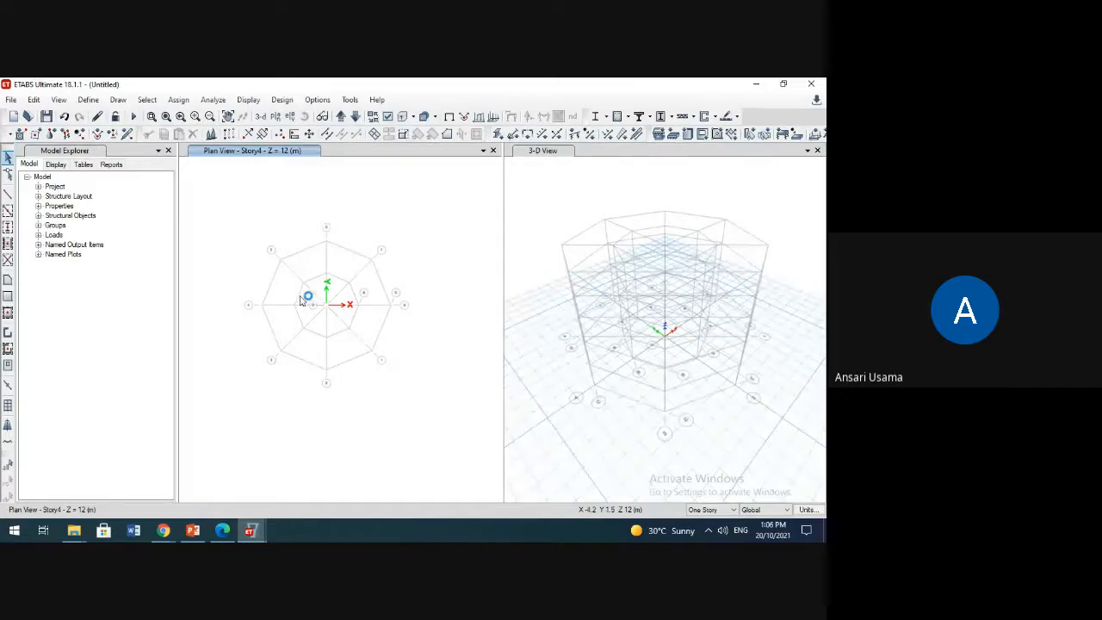
scroll(307, 290, "up", 3)
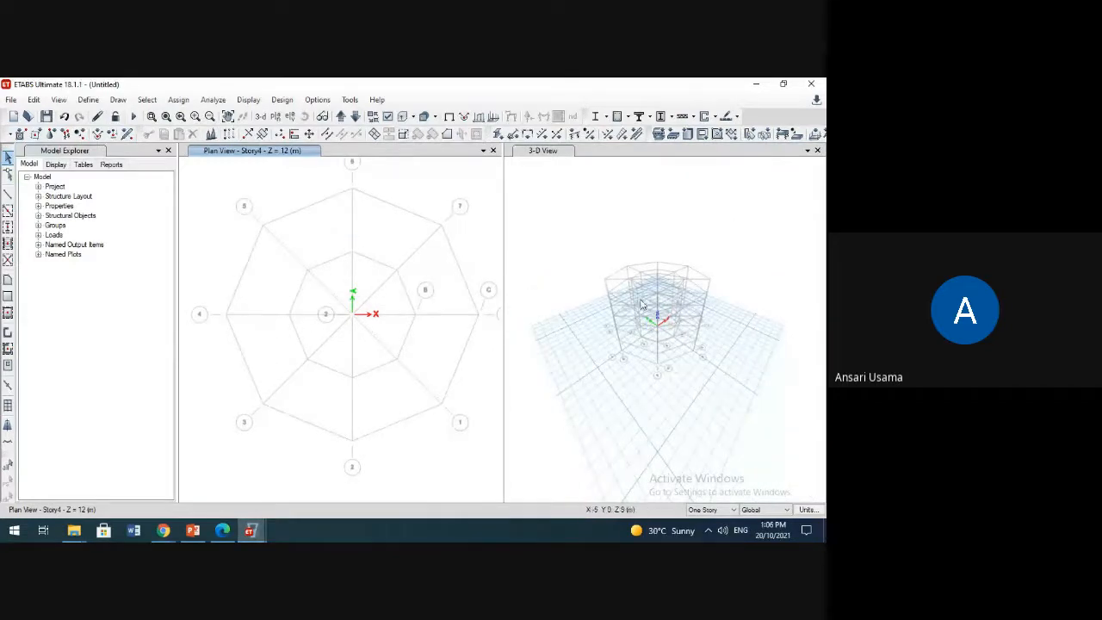
left_click(264, 101)
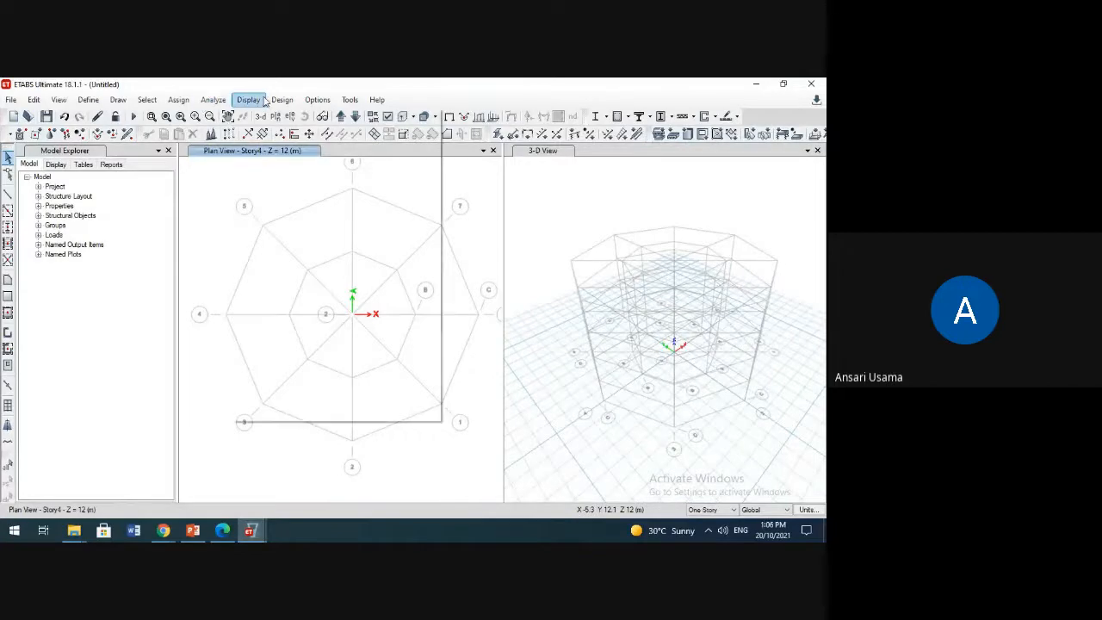
left_click(258, 101)
left_click(253, 103)
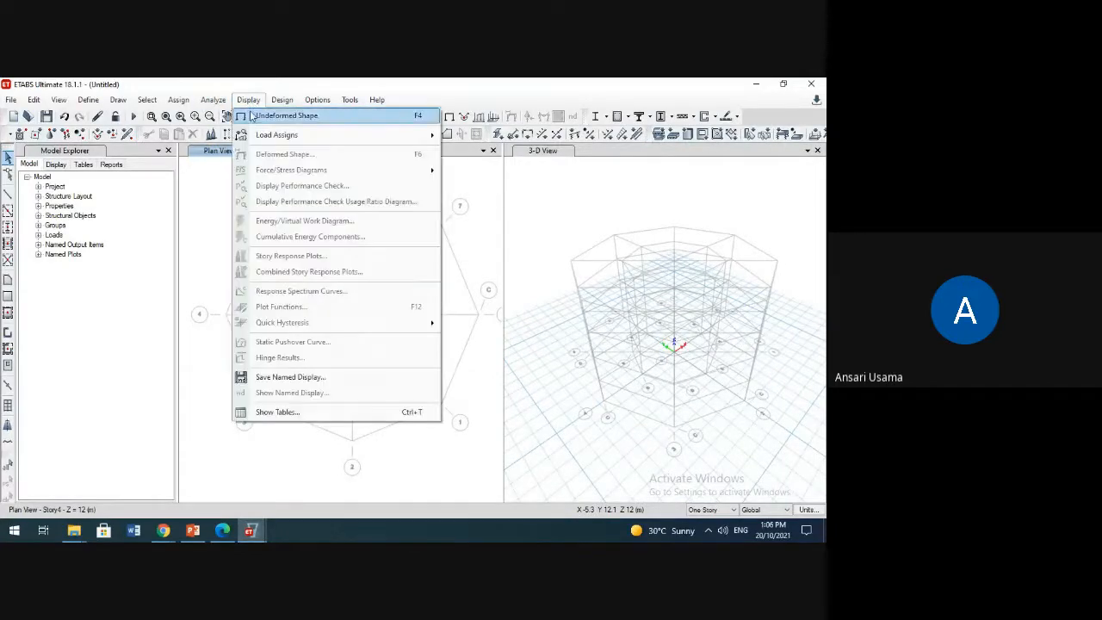
left_click(277, 465)
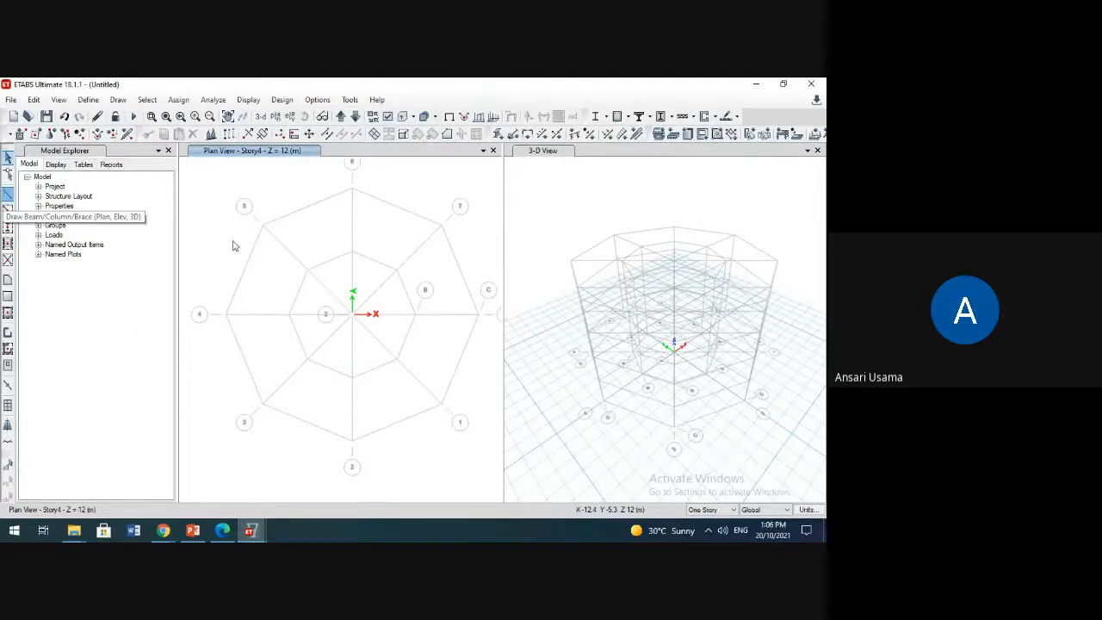
Step: Draw a straight SteelCol frame member on the outer ring of the Story4 plan, from grid point C-5 to grid point C-6
left_click(7, 195)
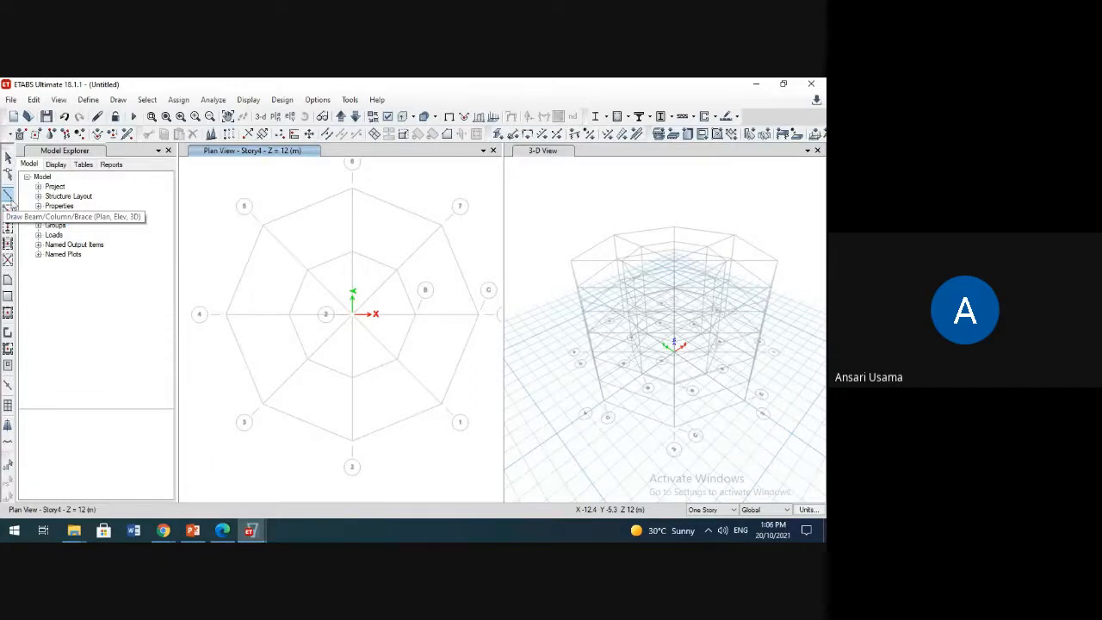
left_click(8, 210)
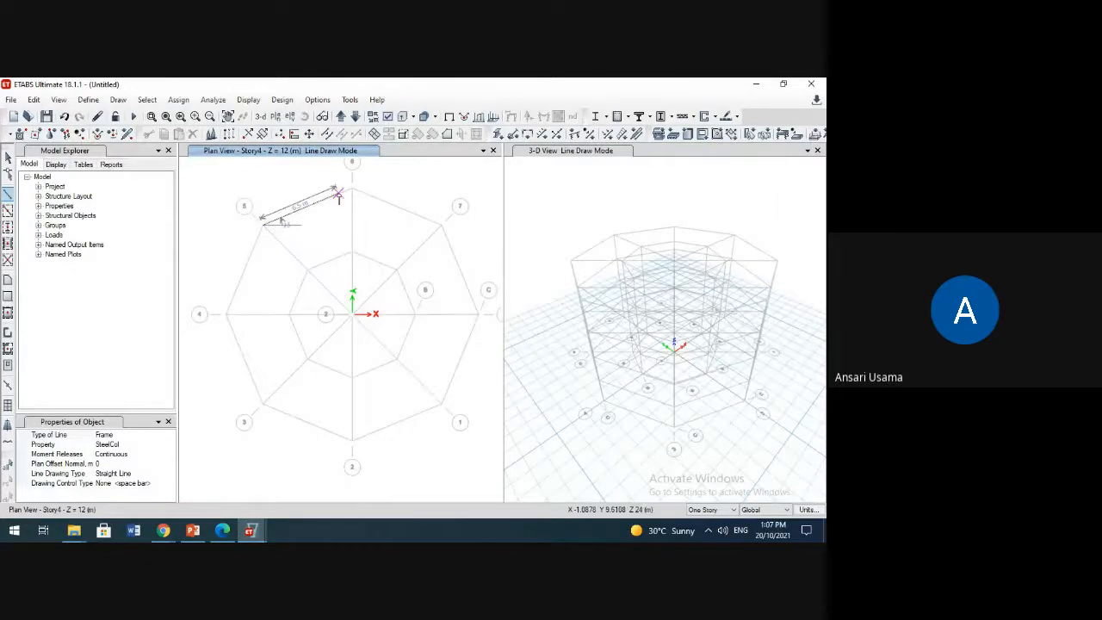
left_click(353, 190)
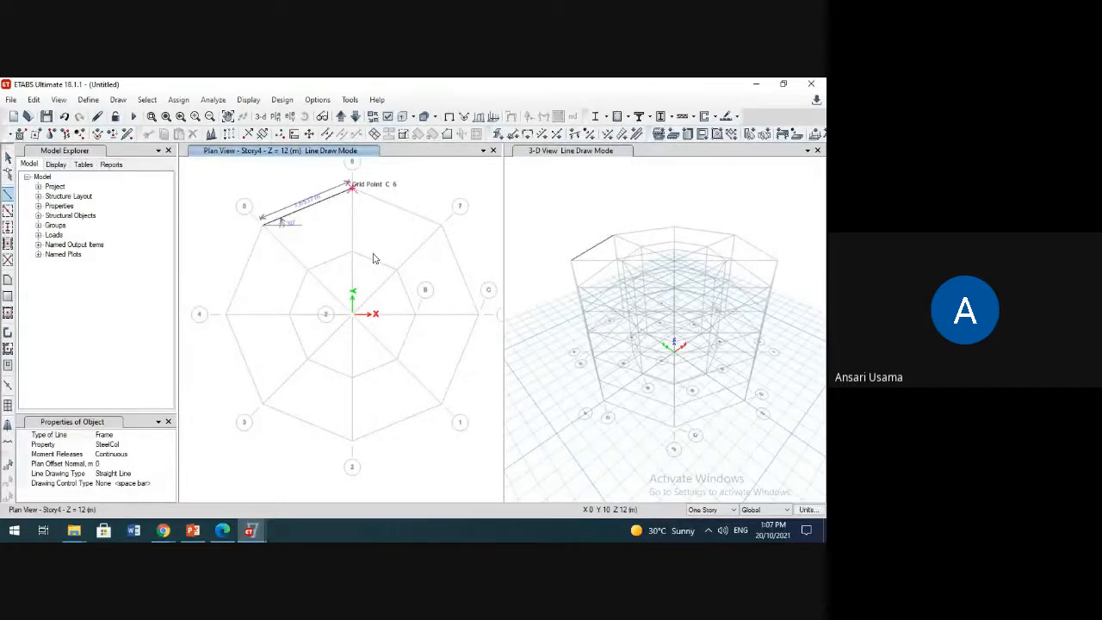
key("Escape")
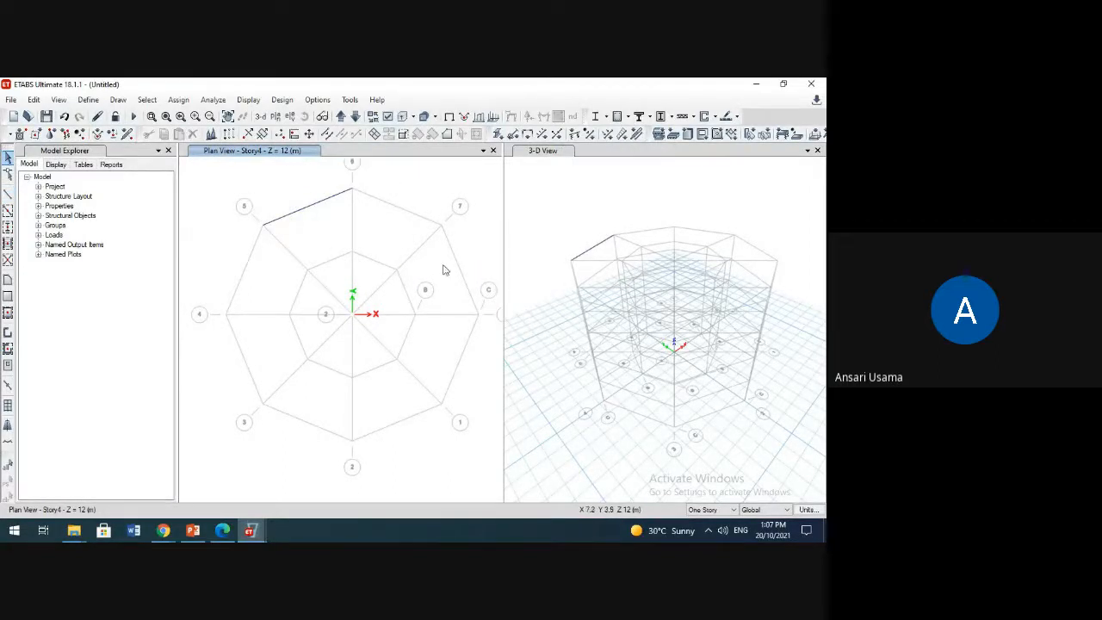
scroll(443, 270, "down", 3)
middle_click_drag(424, 274, 407, 265)
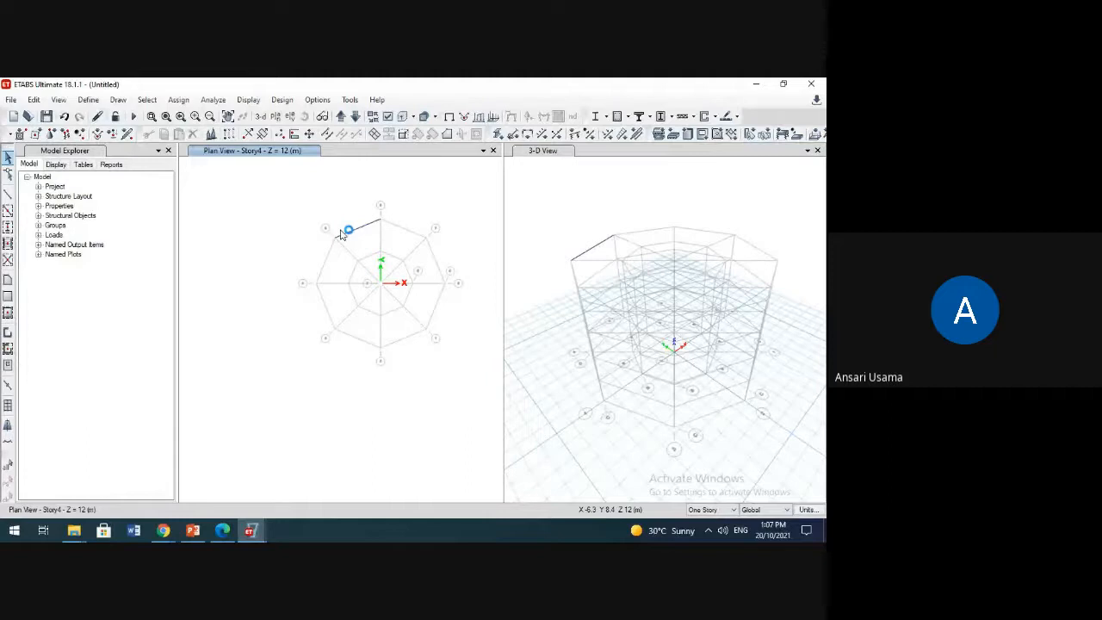
left_click(338, 236)
middle_click_drag(372, 238, 359, 225)
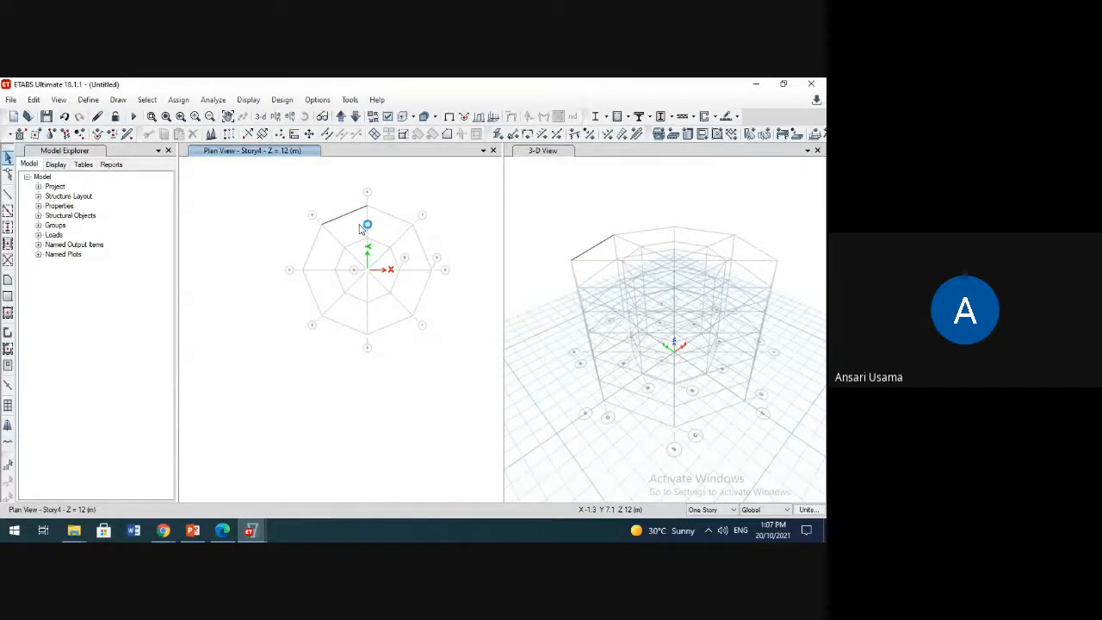
scroll(399, 272, "down", 3)
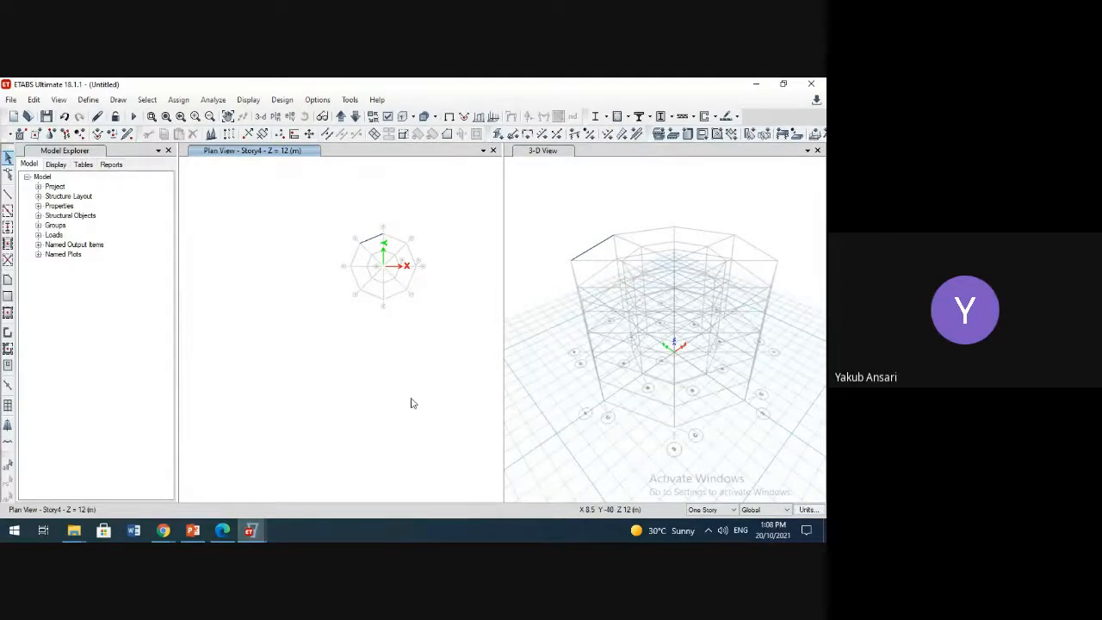
middle_click_drag(362, 273, 341, 283)
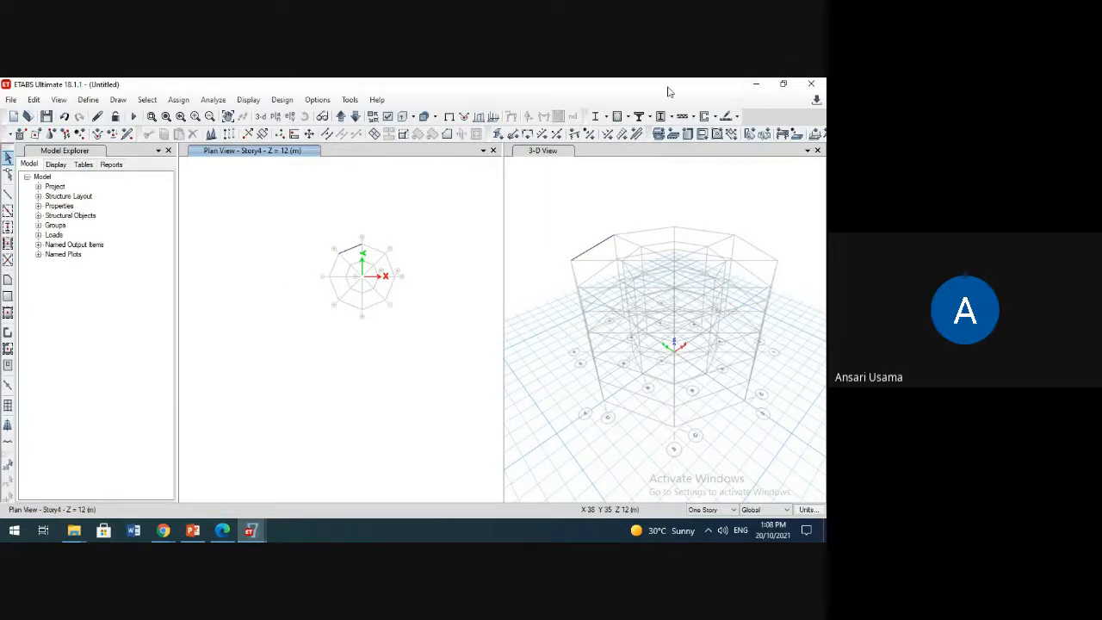
Step: Close ETABS and discard the unsaved changes to the untitled model
left_click(813, 86)
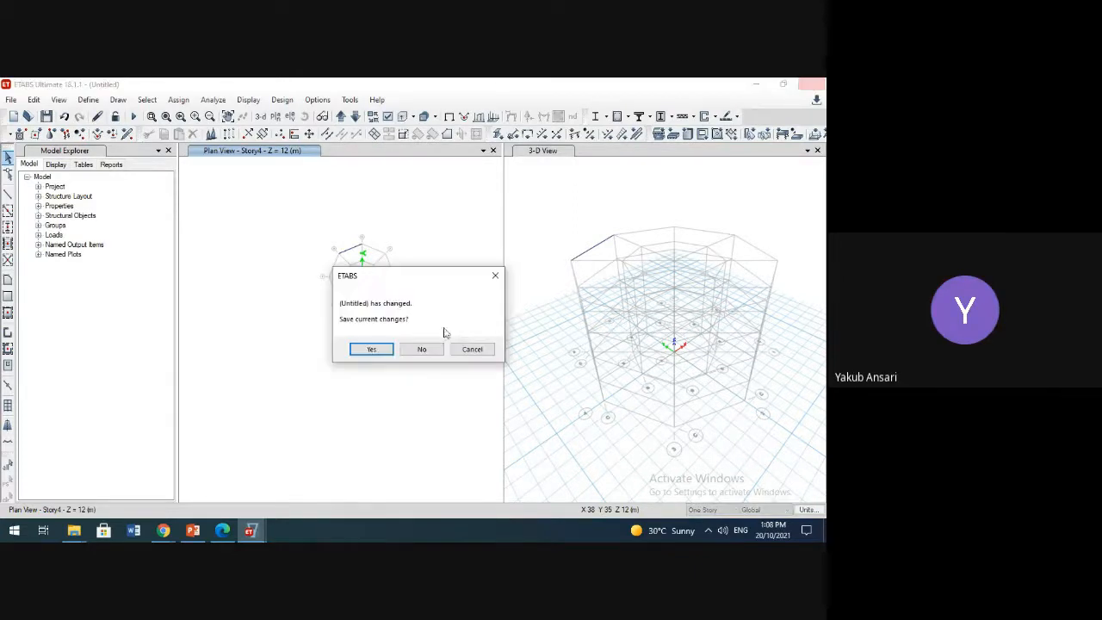
left_click(422, 348)
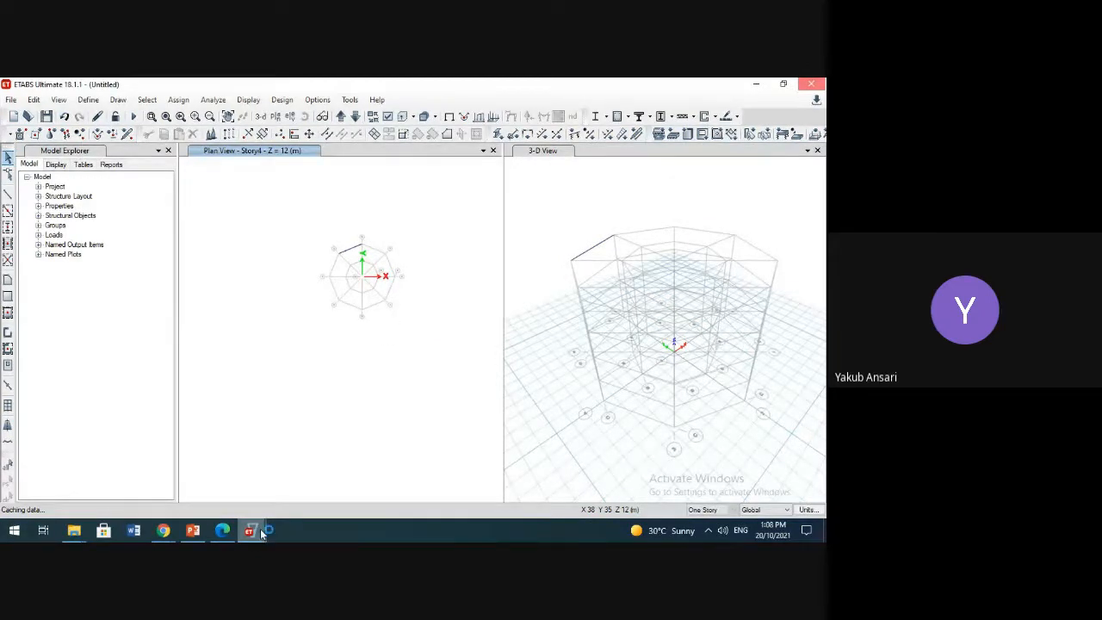
Step: Switch to the Google Meet meeting window in Chrome
mouse_move(262, 531)
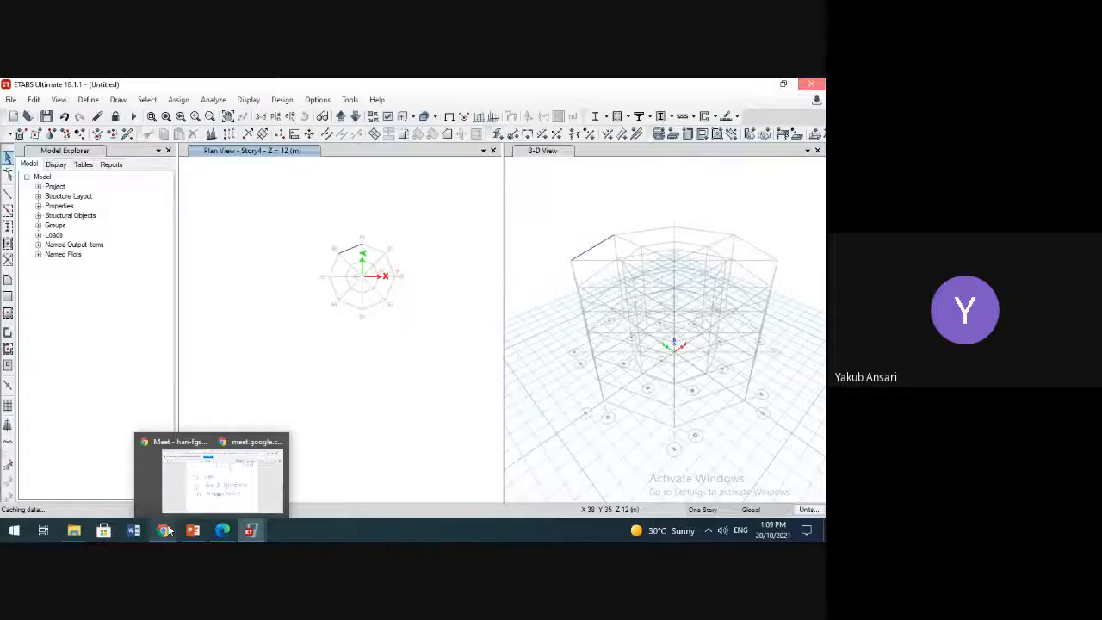
mouse_move(164, 531)
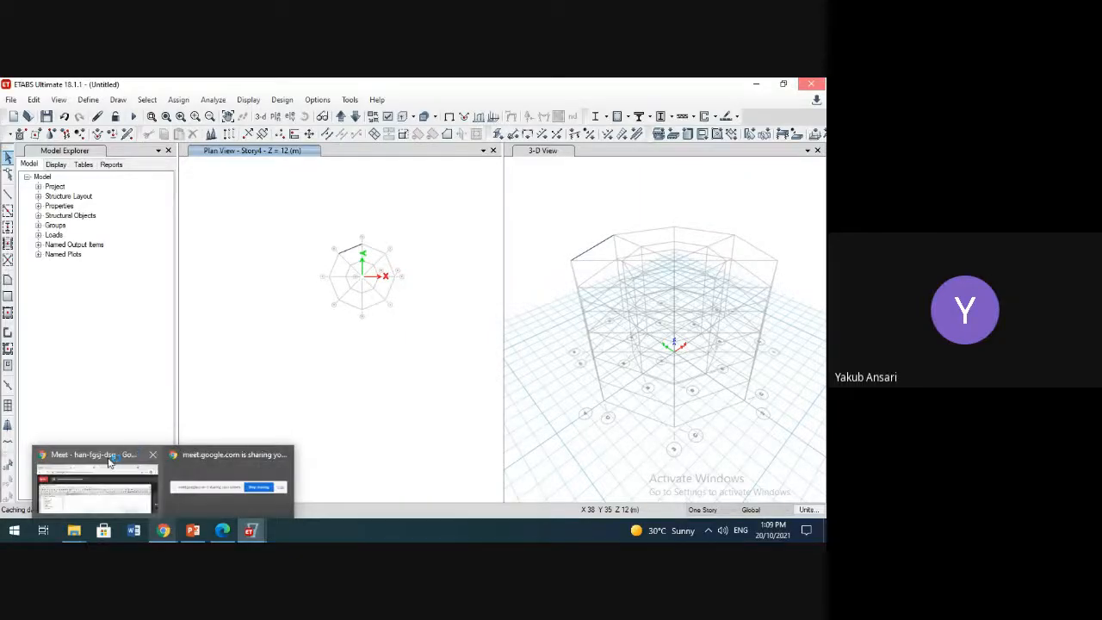
mouse_move(109, 463)
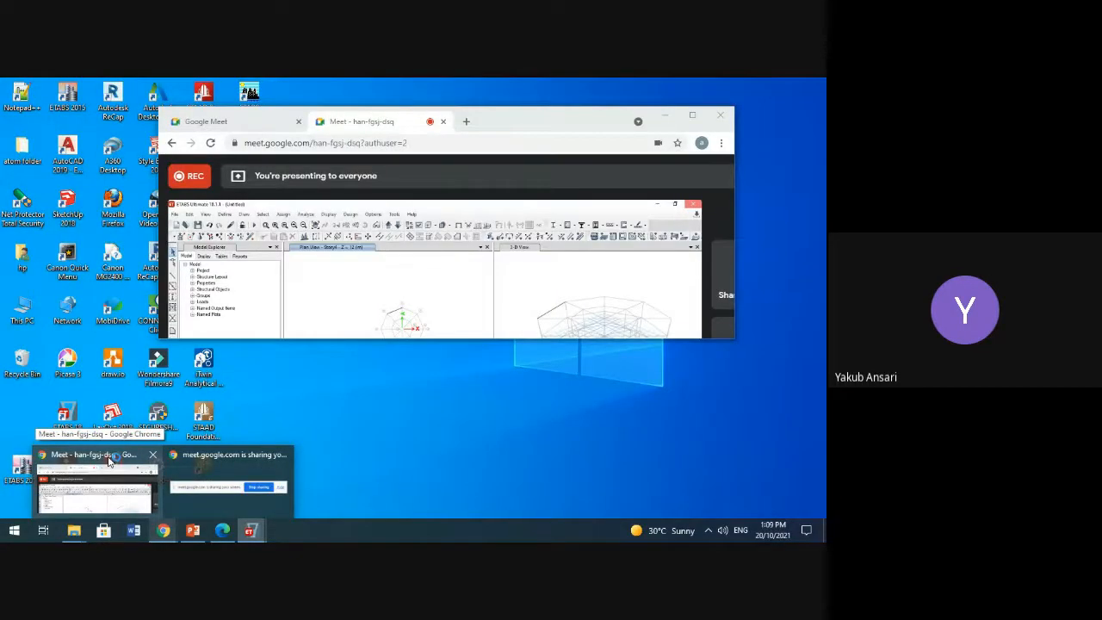